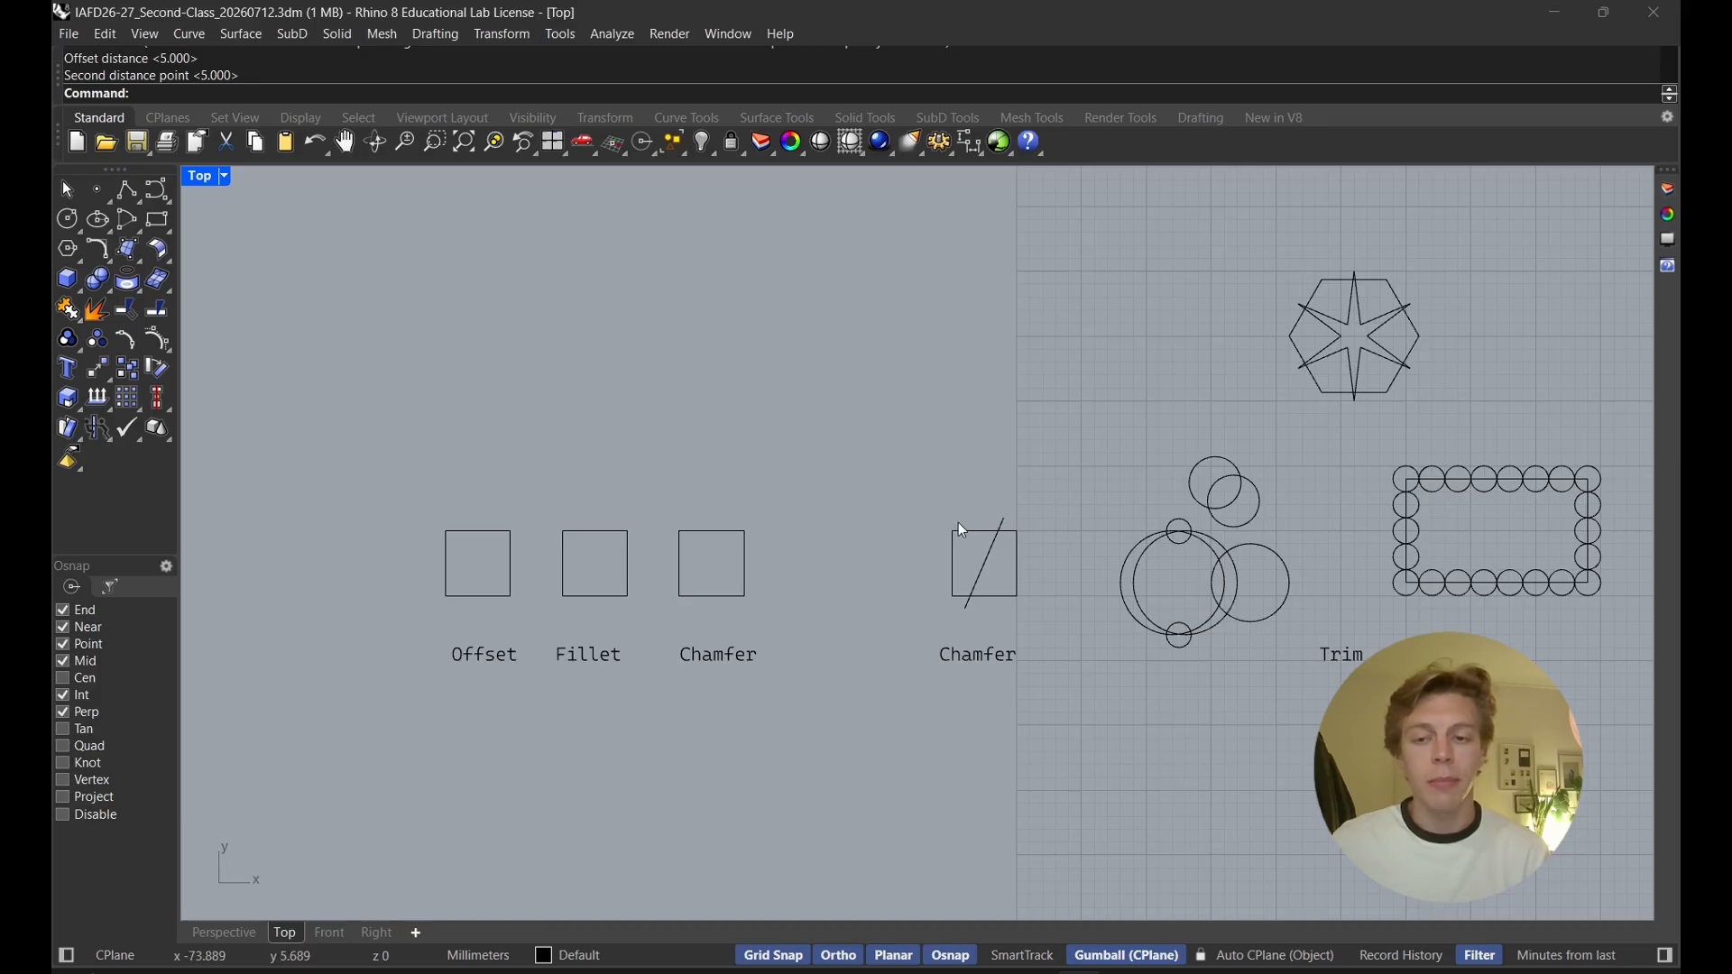
Offset the square above the Offset label 1 mm inward
{"action": "right_click_drag", "start_coordinate": [481, 635], "coordinate": [800, 629]}
{"action": "scroll", "coordinate": [680, 629], "scroll_direction": "up", "scroll_amount": 3}
{"action": "scroll", "coordinate": [872, 625], "scroll_direction": "up", "scroll_amount": 2}
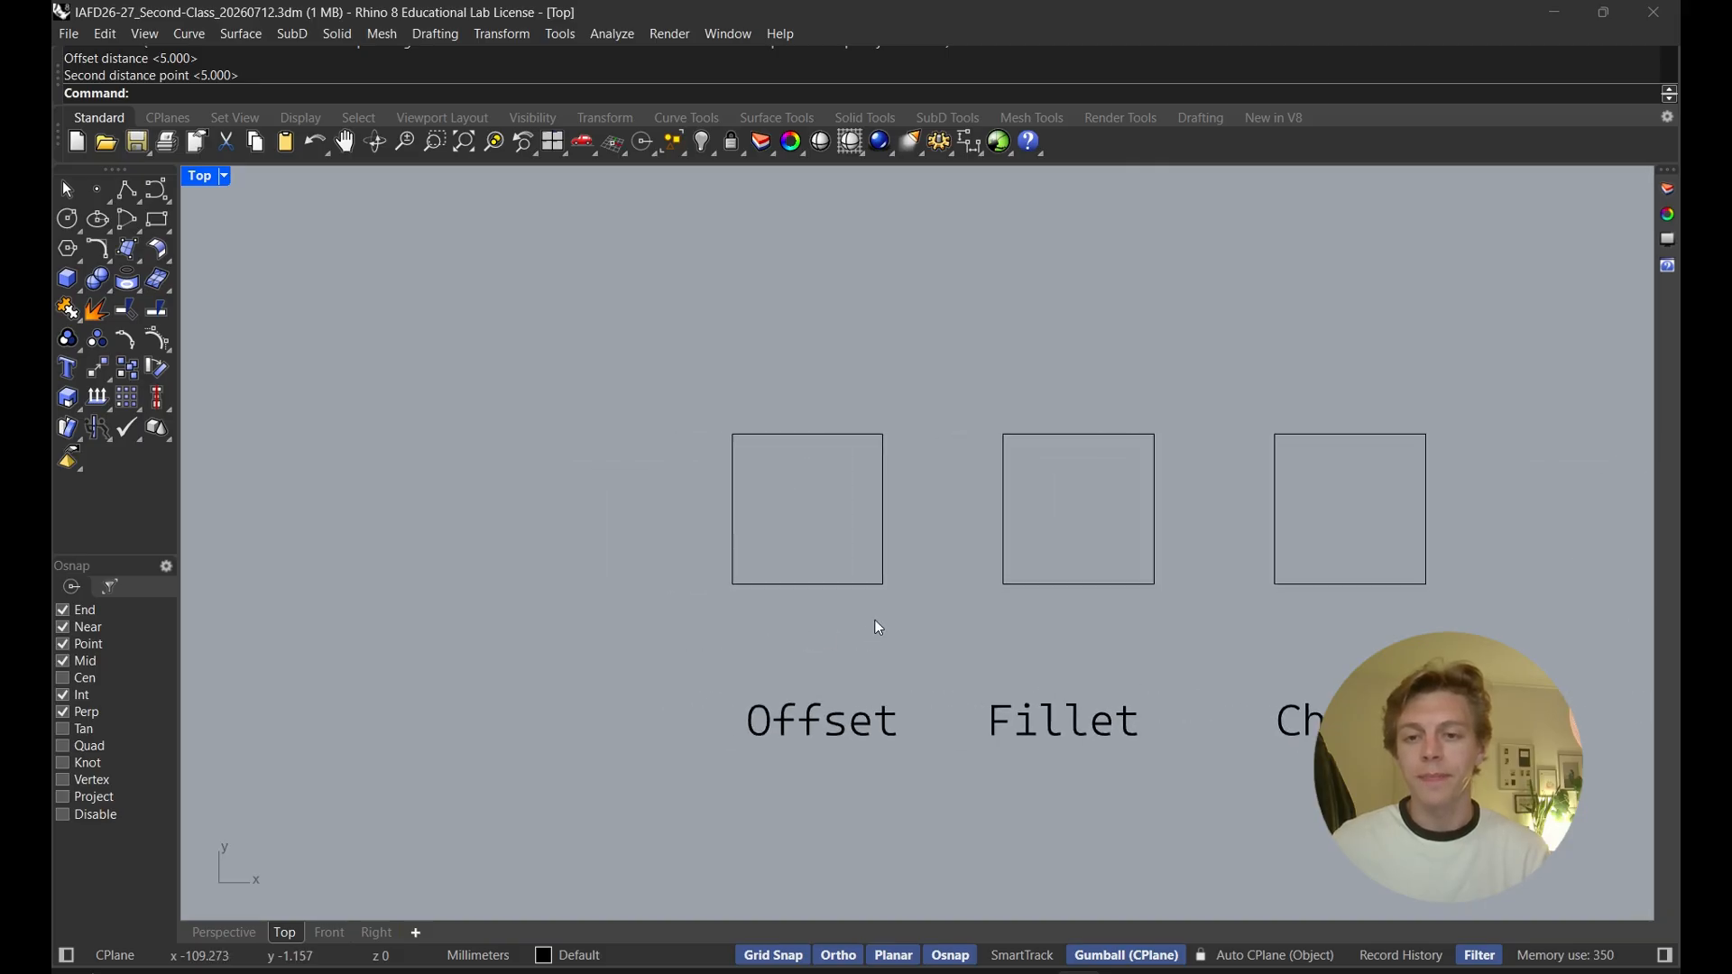
{"action": "type", "text": "Offset"}
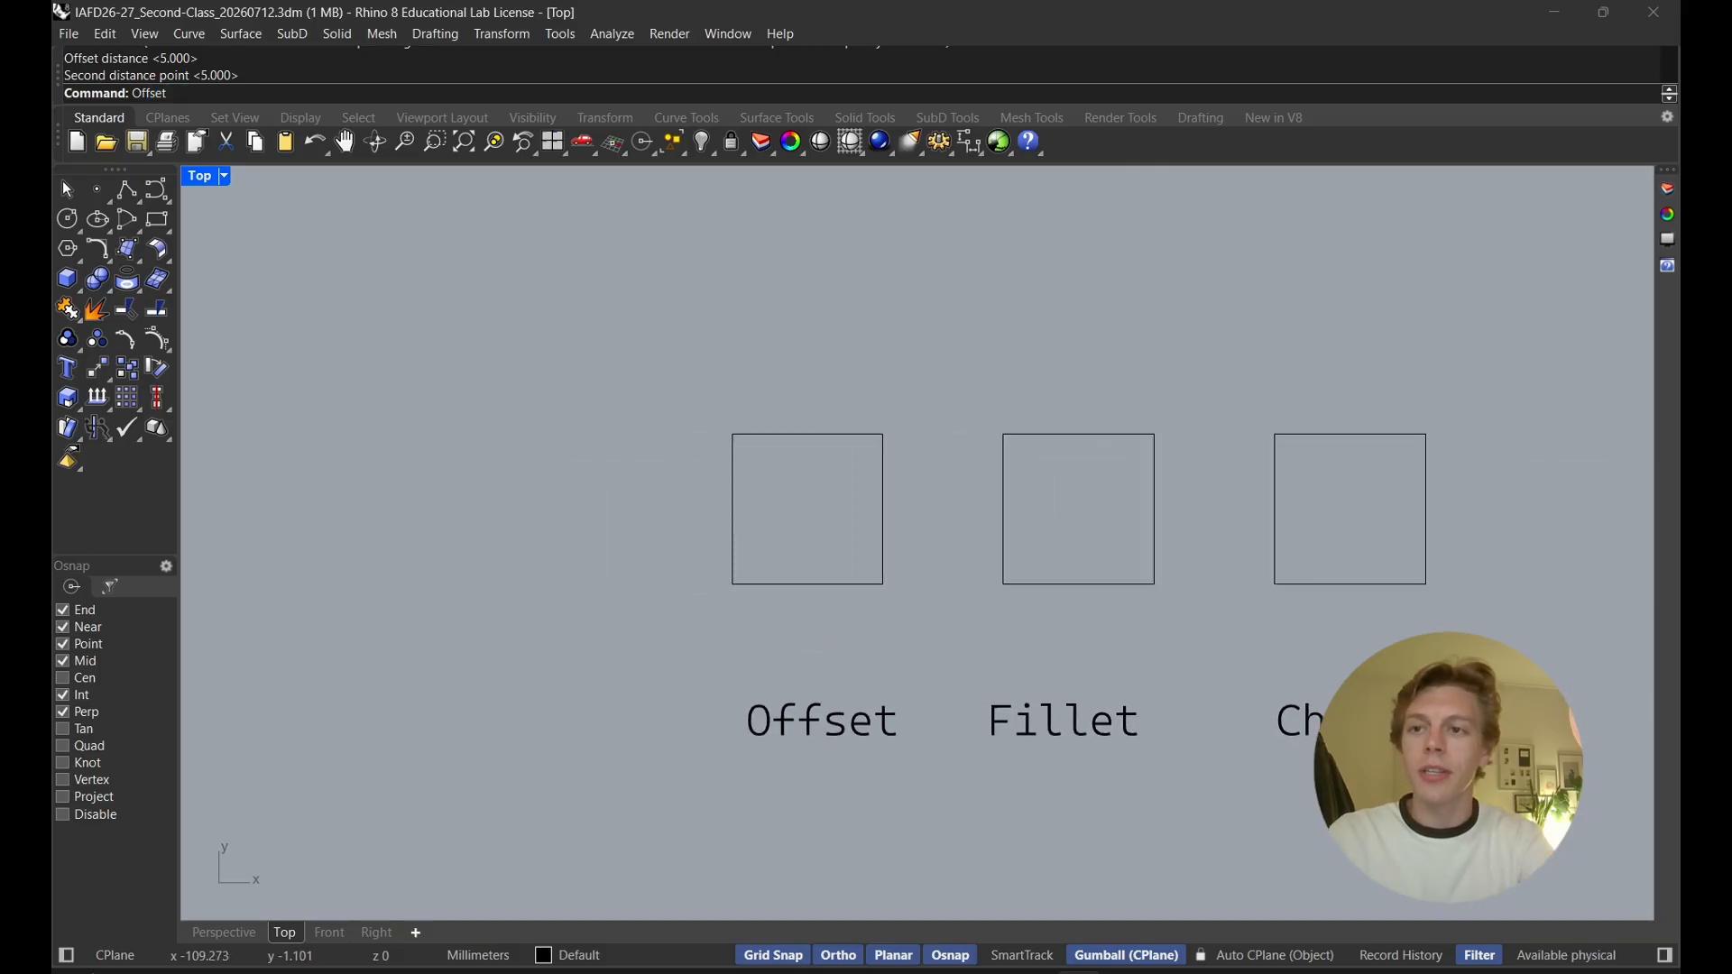
{"action": "key", "text": "Return"}
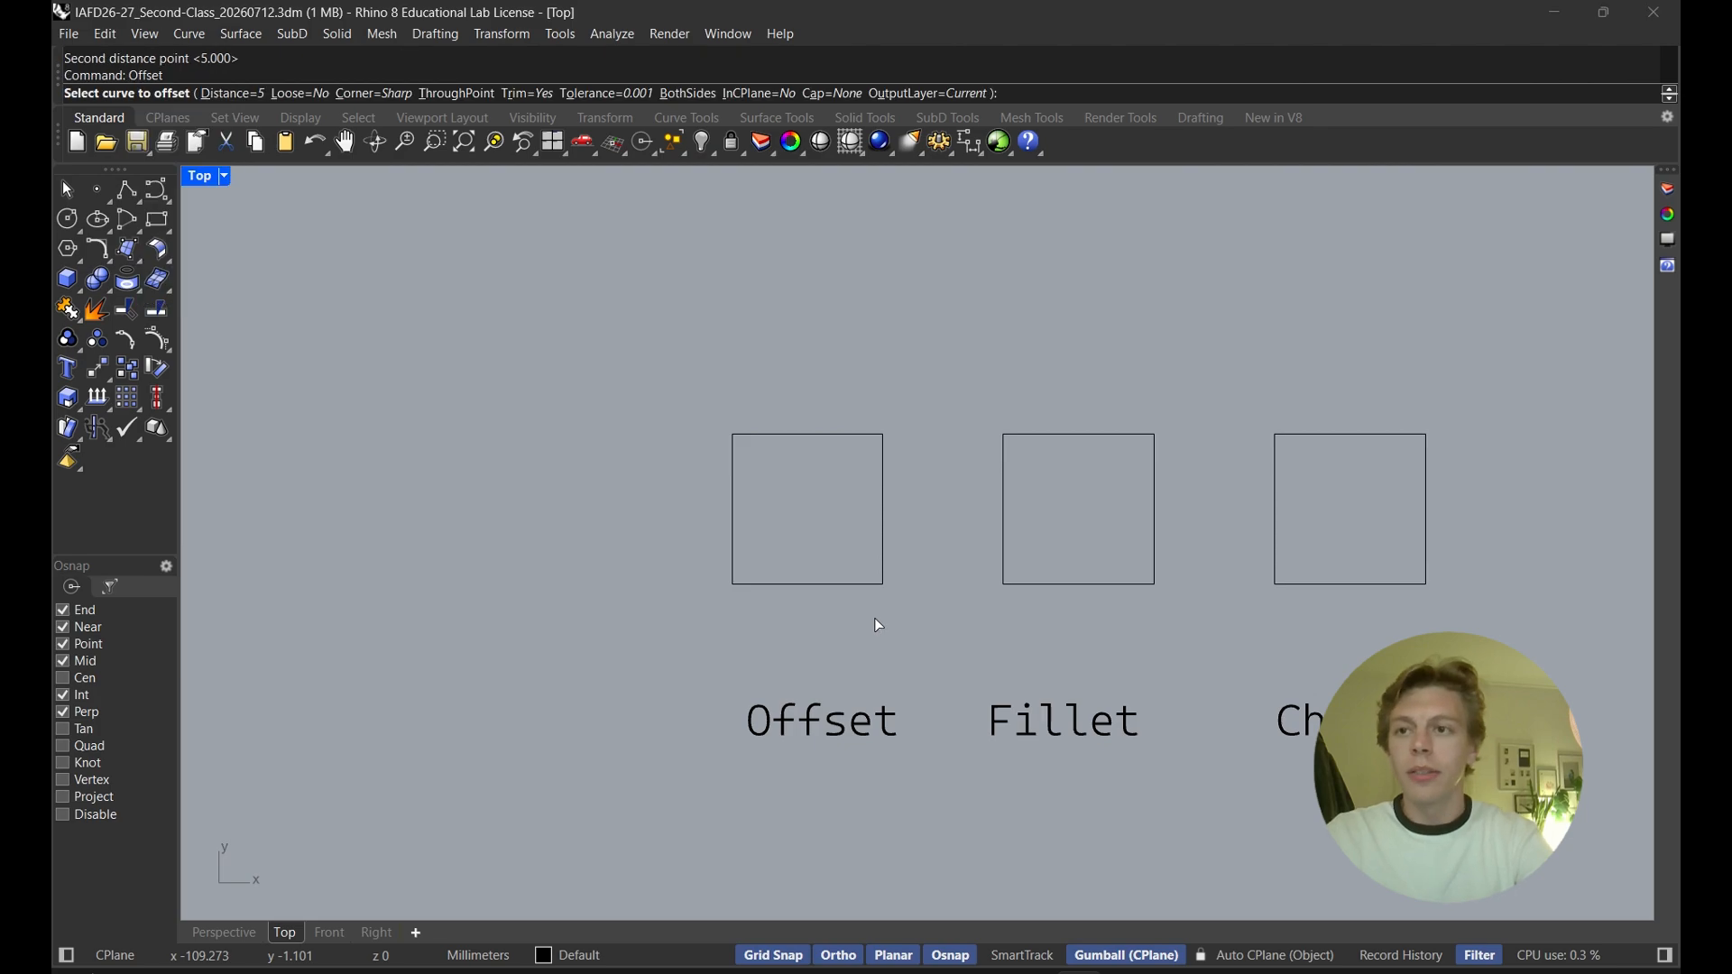
{"action": "left_click", "coordinate": [223, 96]}
{"action": "type", "text": "1"}
{"action": "key", "text": "Return"}
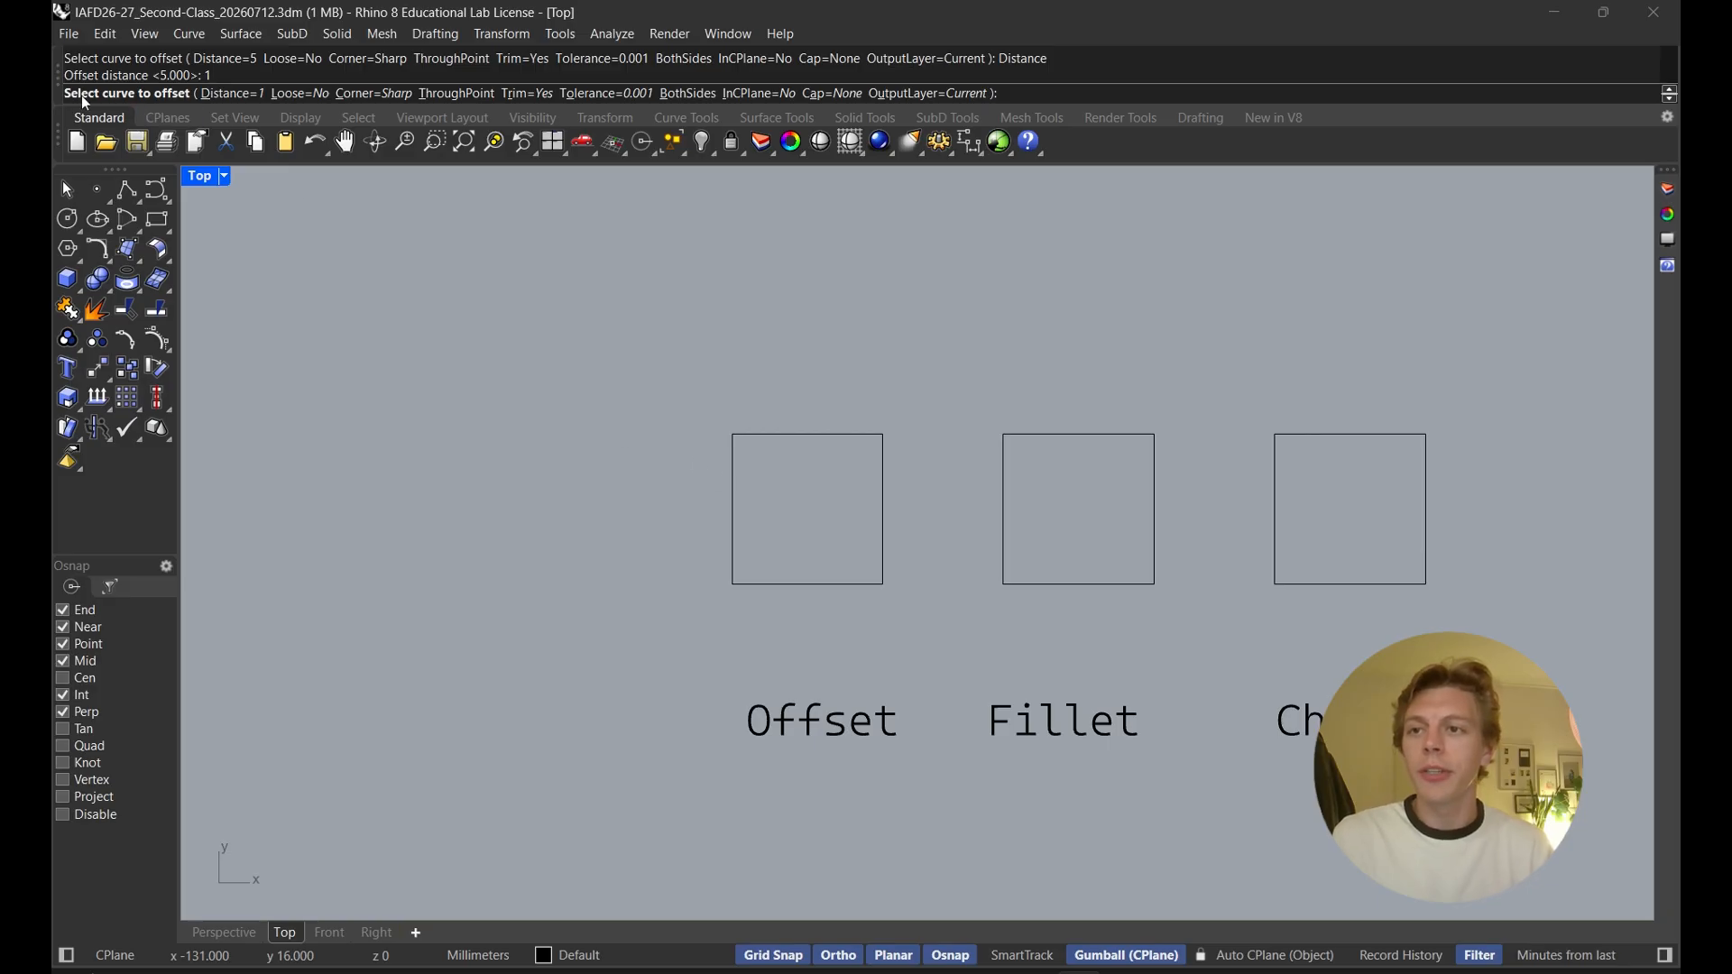
{"action": "left_click", "coordinate": [733, 489]}
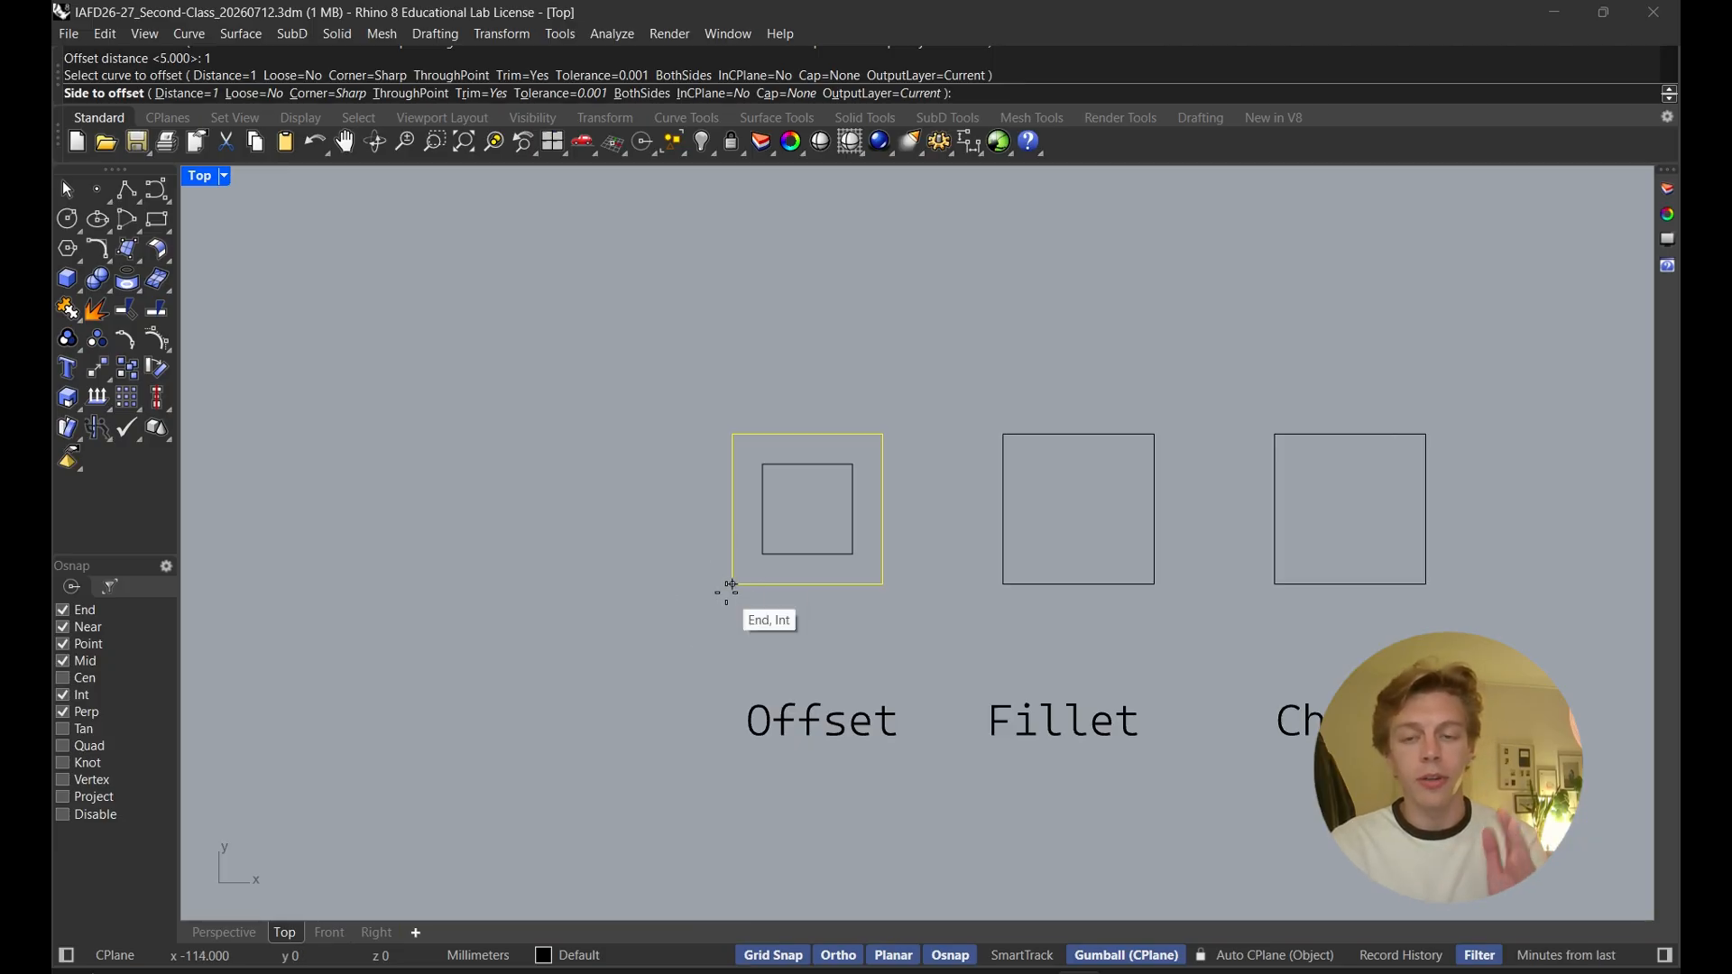
{"action": "left_click", "coordinate": [755, 560]}
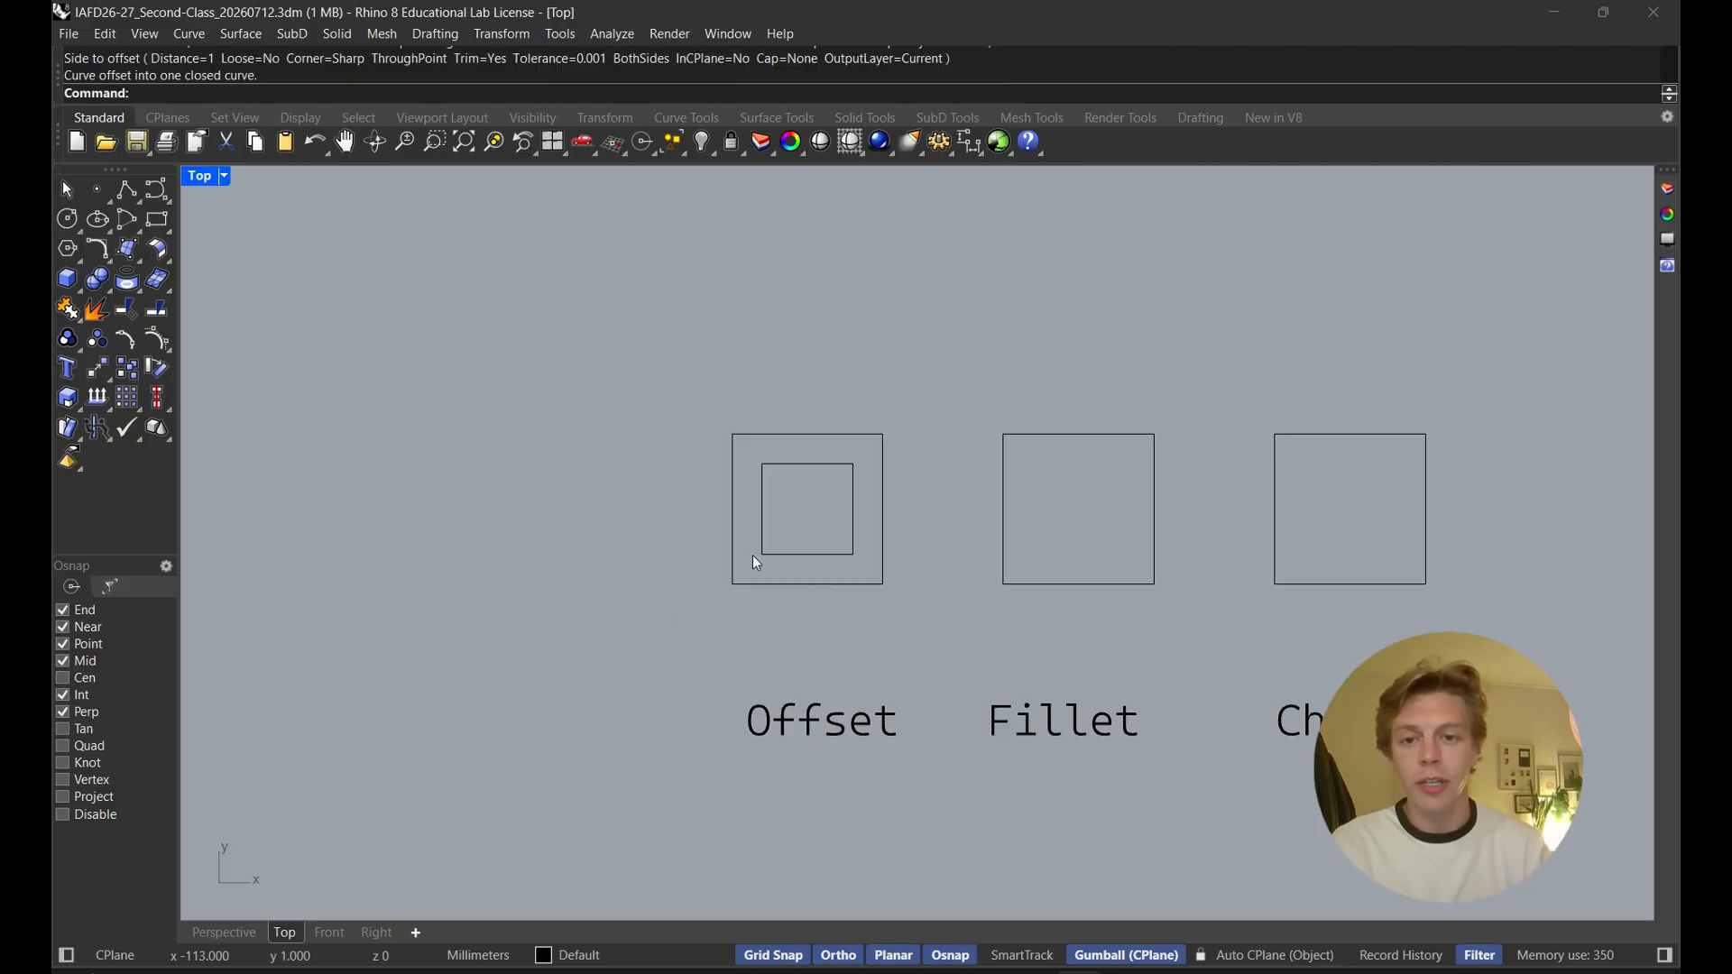
Offset the new inner square another 1 mm inward
{"action": "left_click", "coordinate": [783, 465]}
{"action": "left_click", "coordinate": [778, 435]}
{"action": "left_click", "coordinate": [771, 463]}
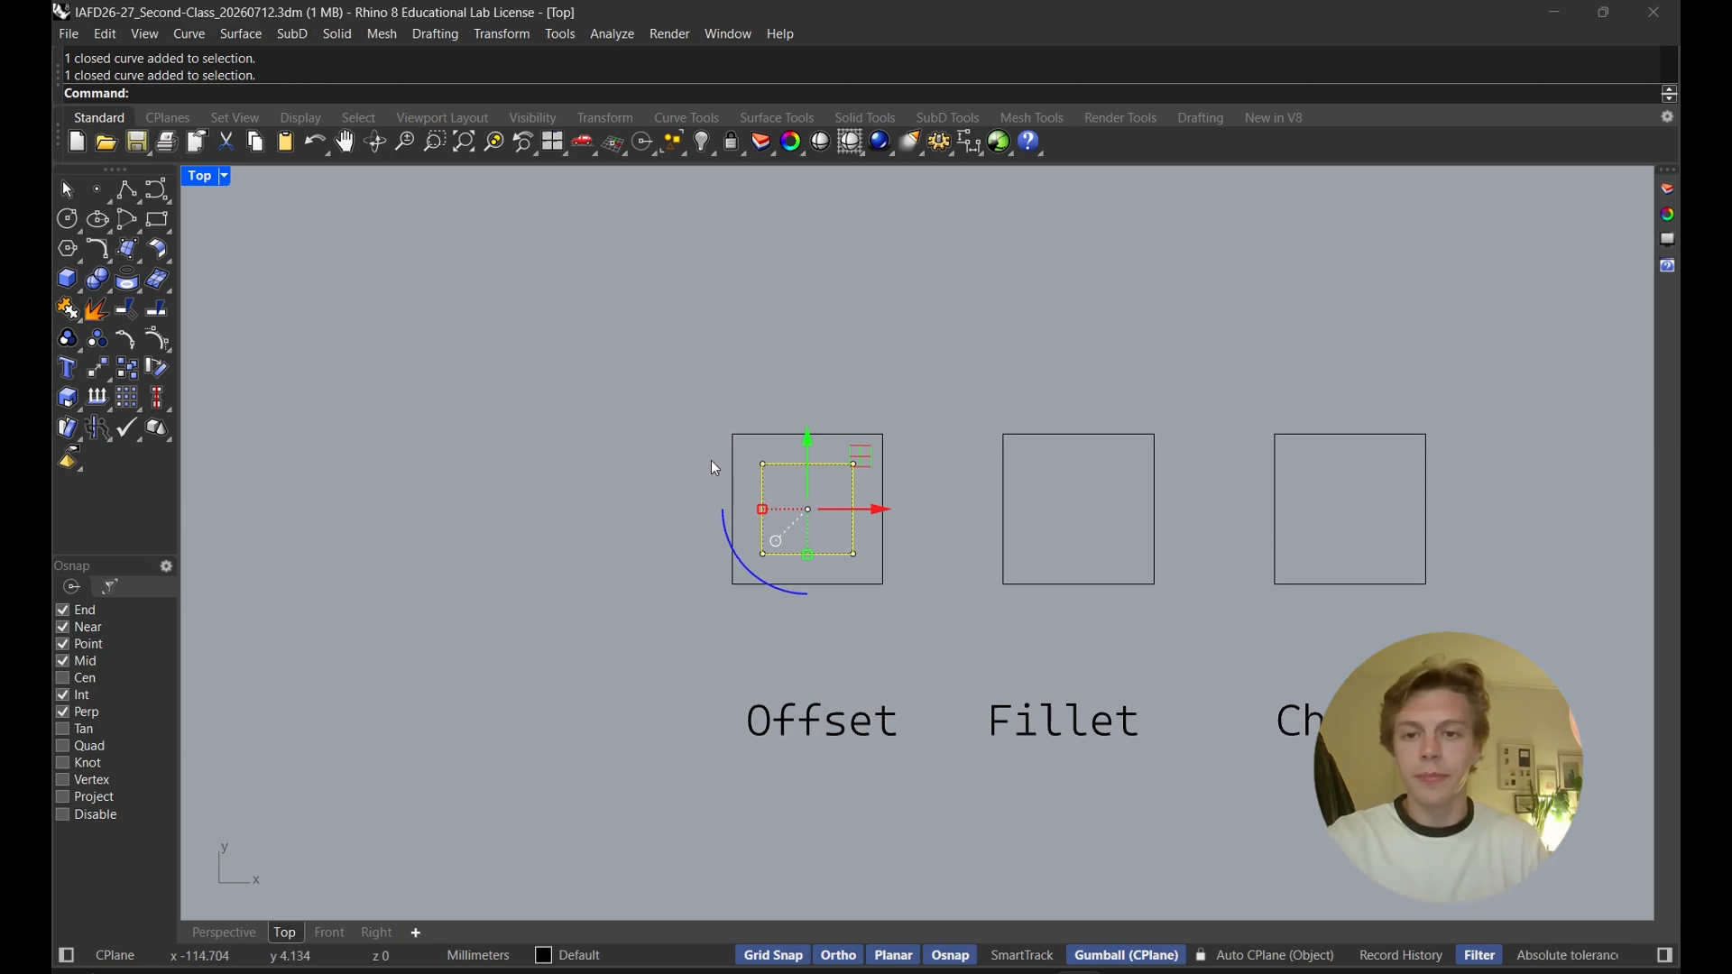
{"action": "type", "text": "offset"}
{"action": "key", "text": "Return"}
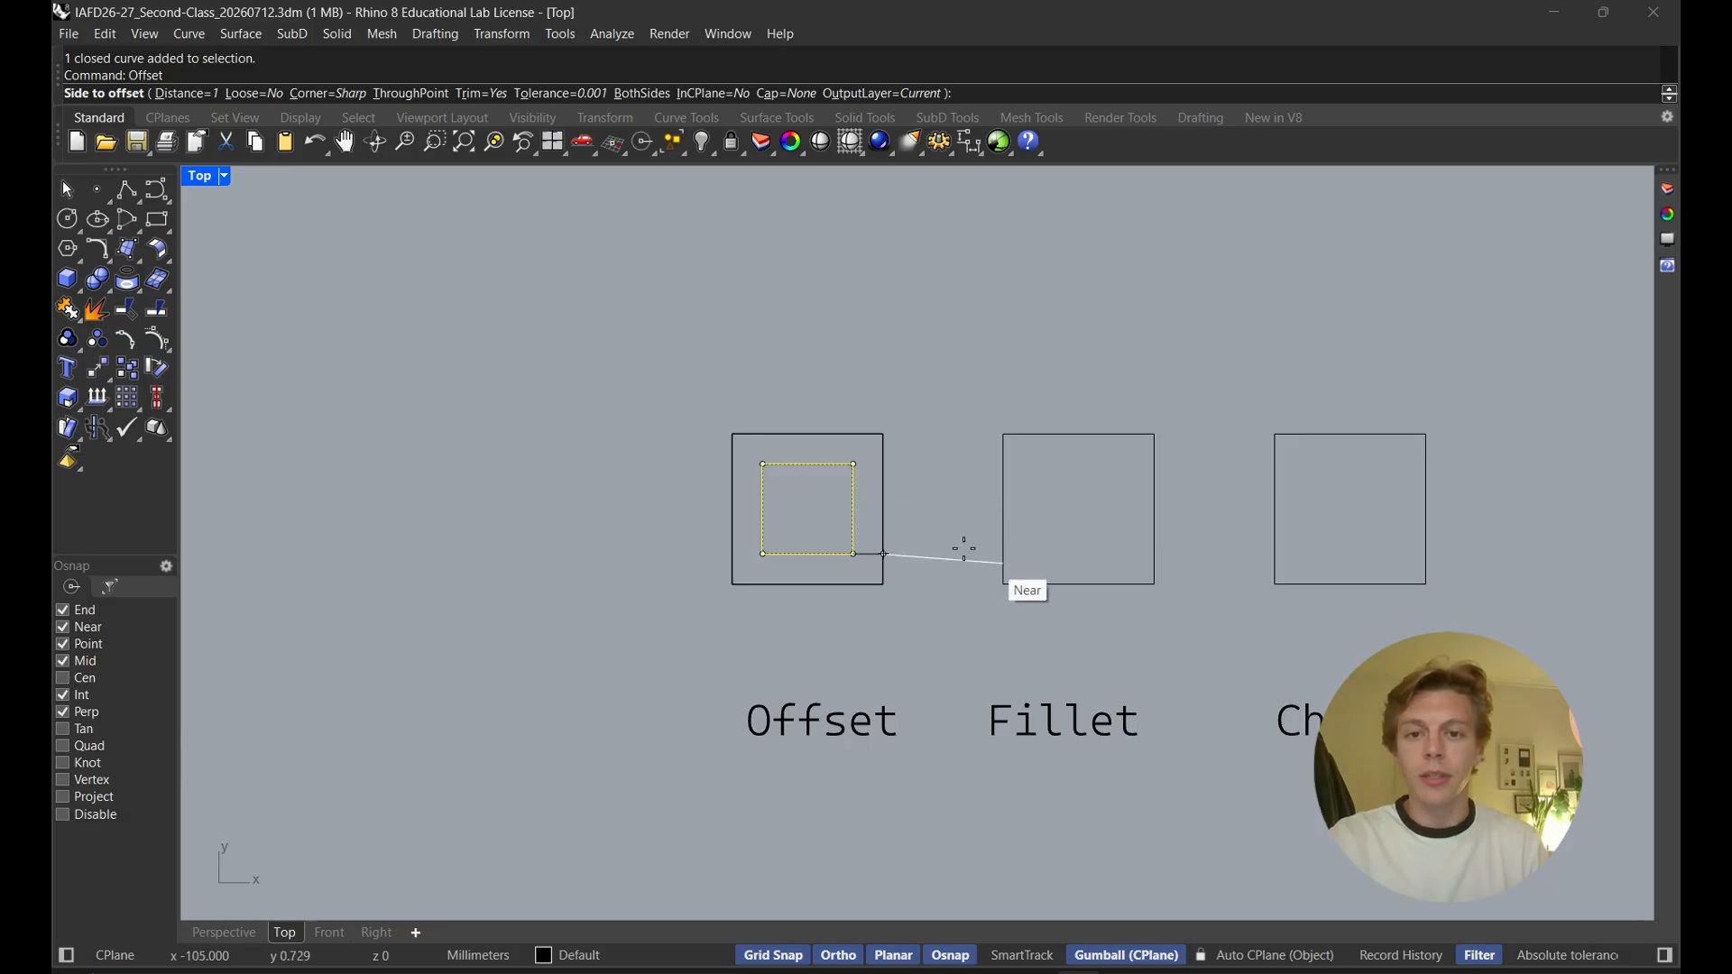
{"action": "left_click", "coordinate": [794, 496]}
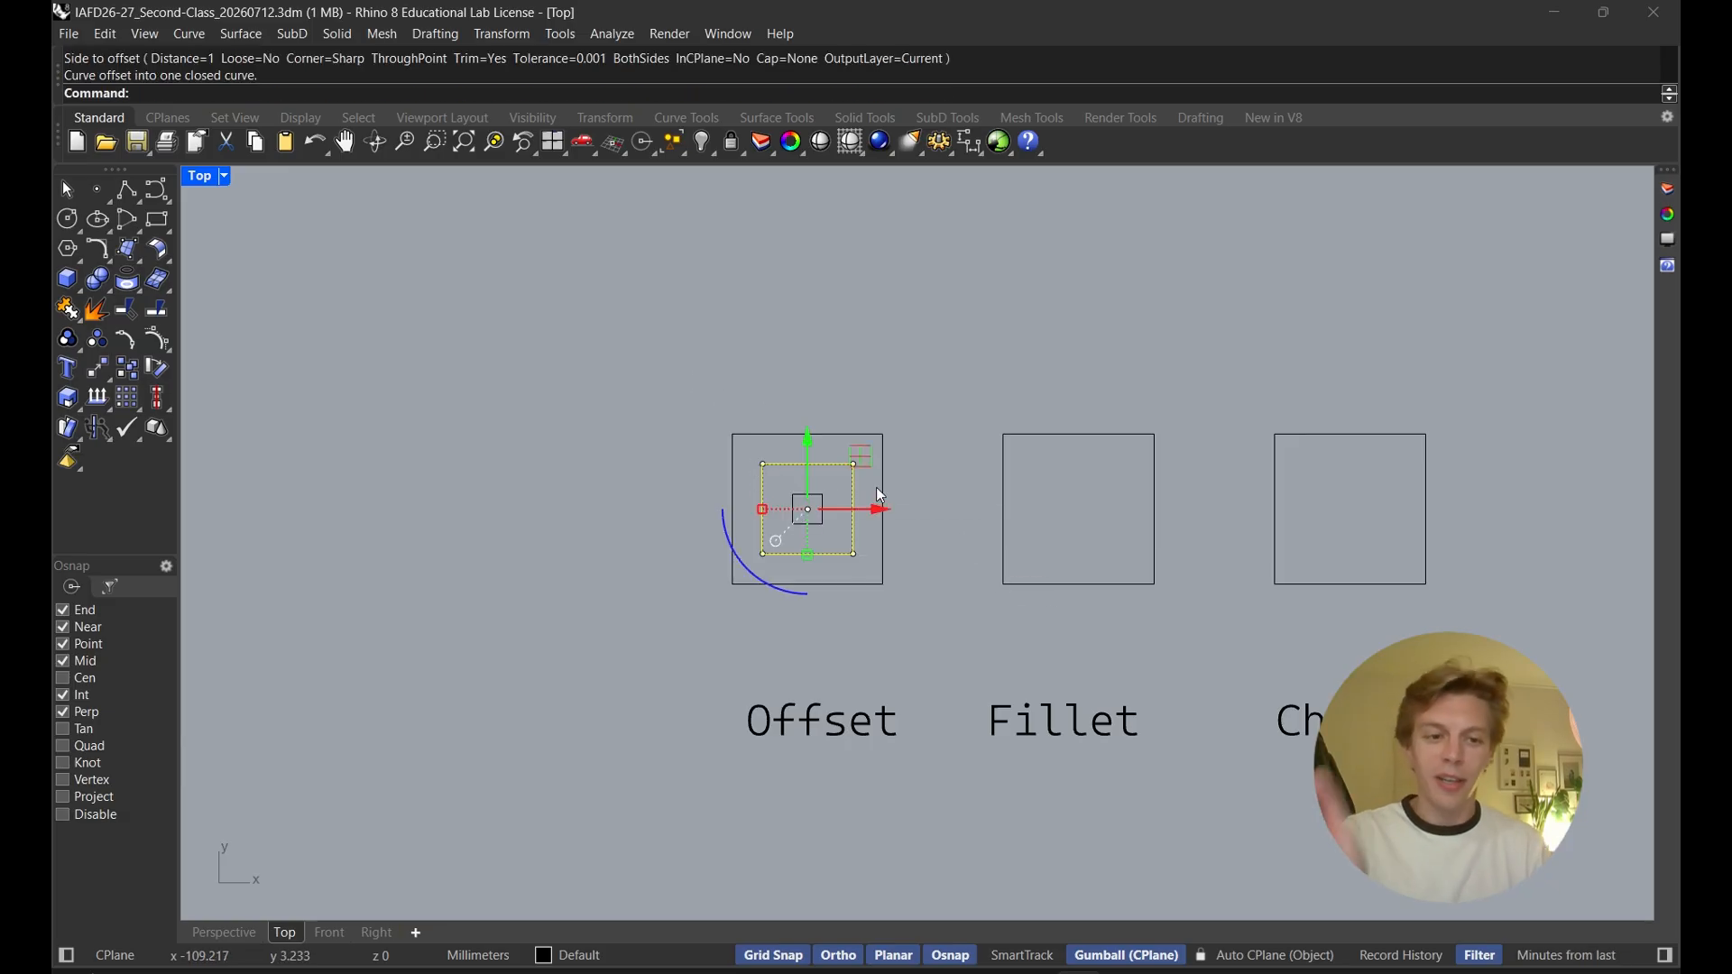
Start offsetting the original square again and switch the corner style to Round, then cancel
{"action": "left_click", "coordinate": [721, 385]}
{"action": "left_click", "coordinate": [735, 434]}
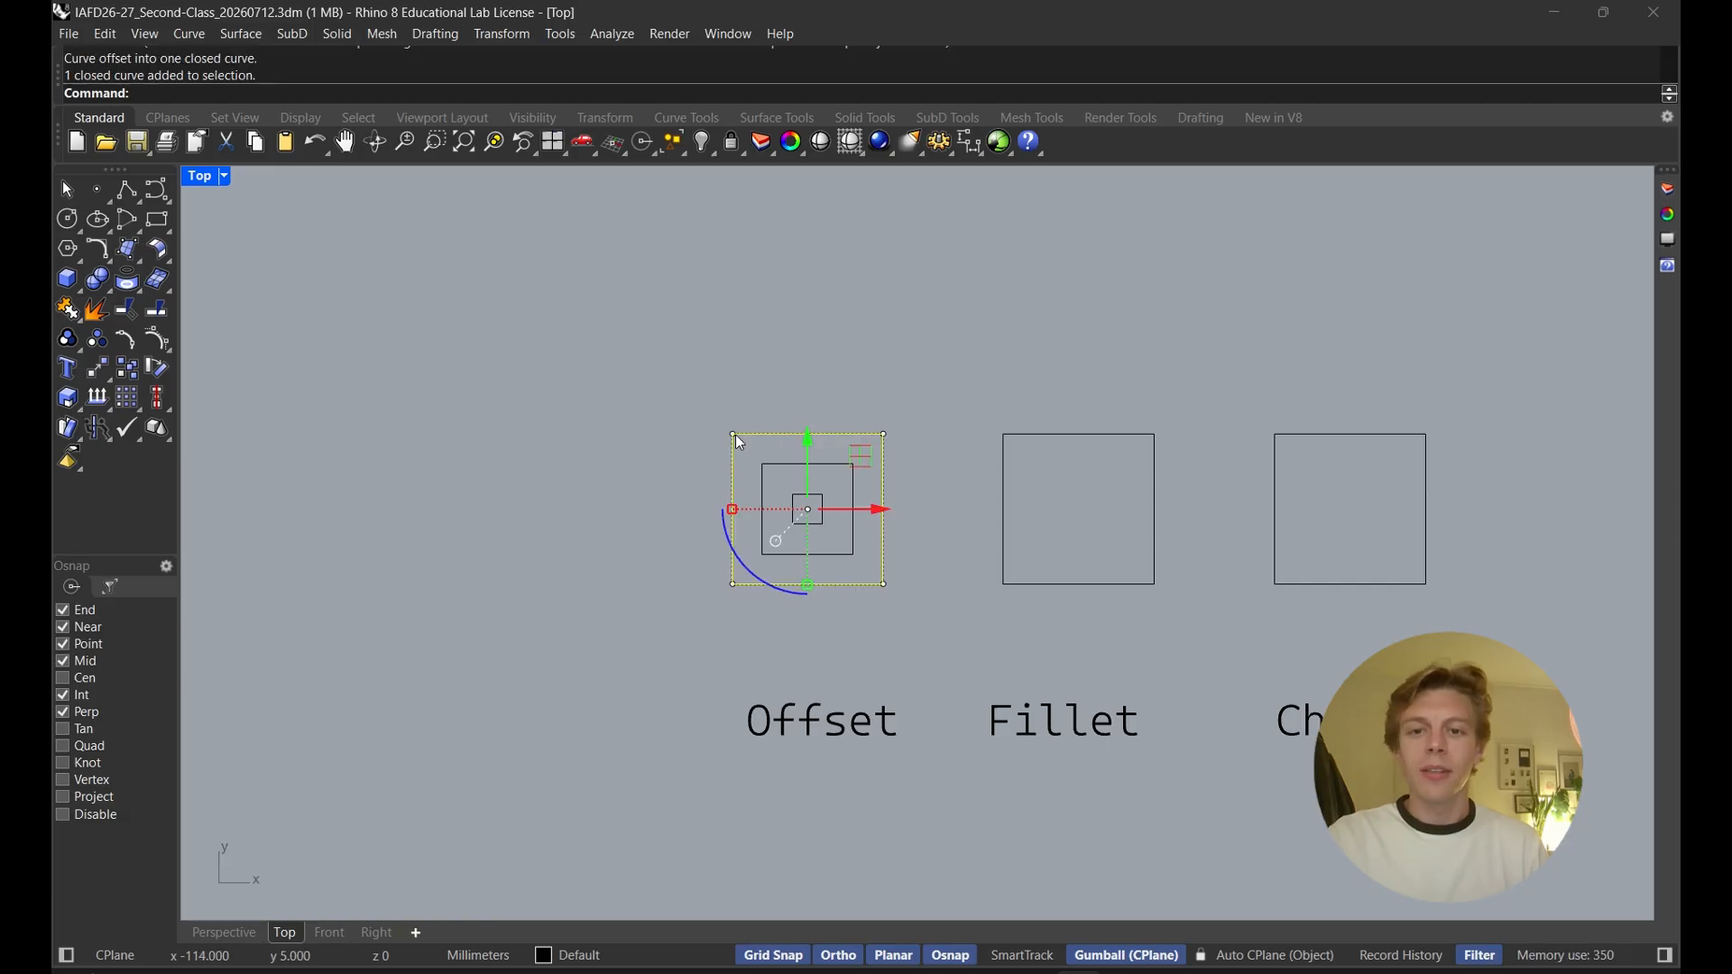
{"action": "key", "text": "Return"}
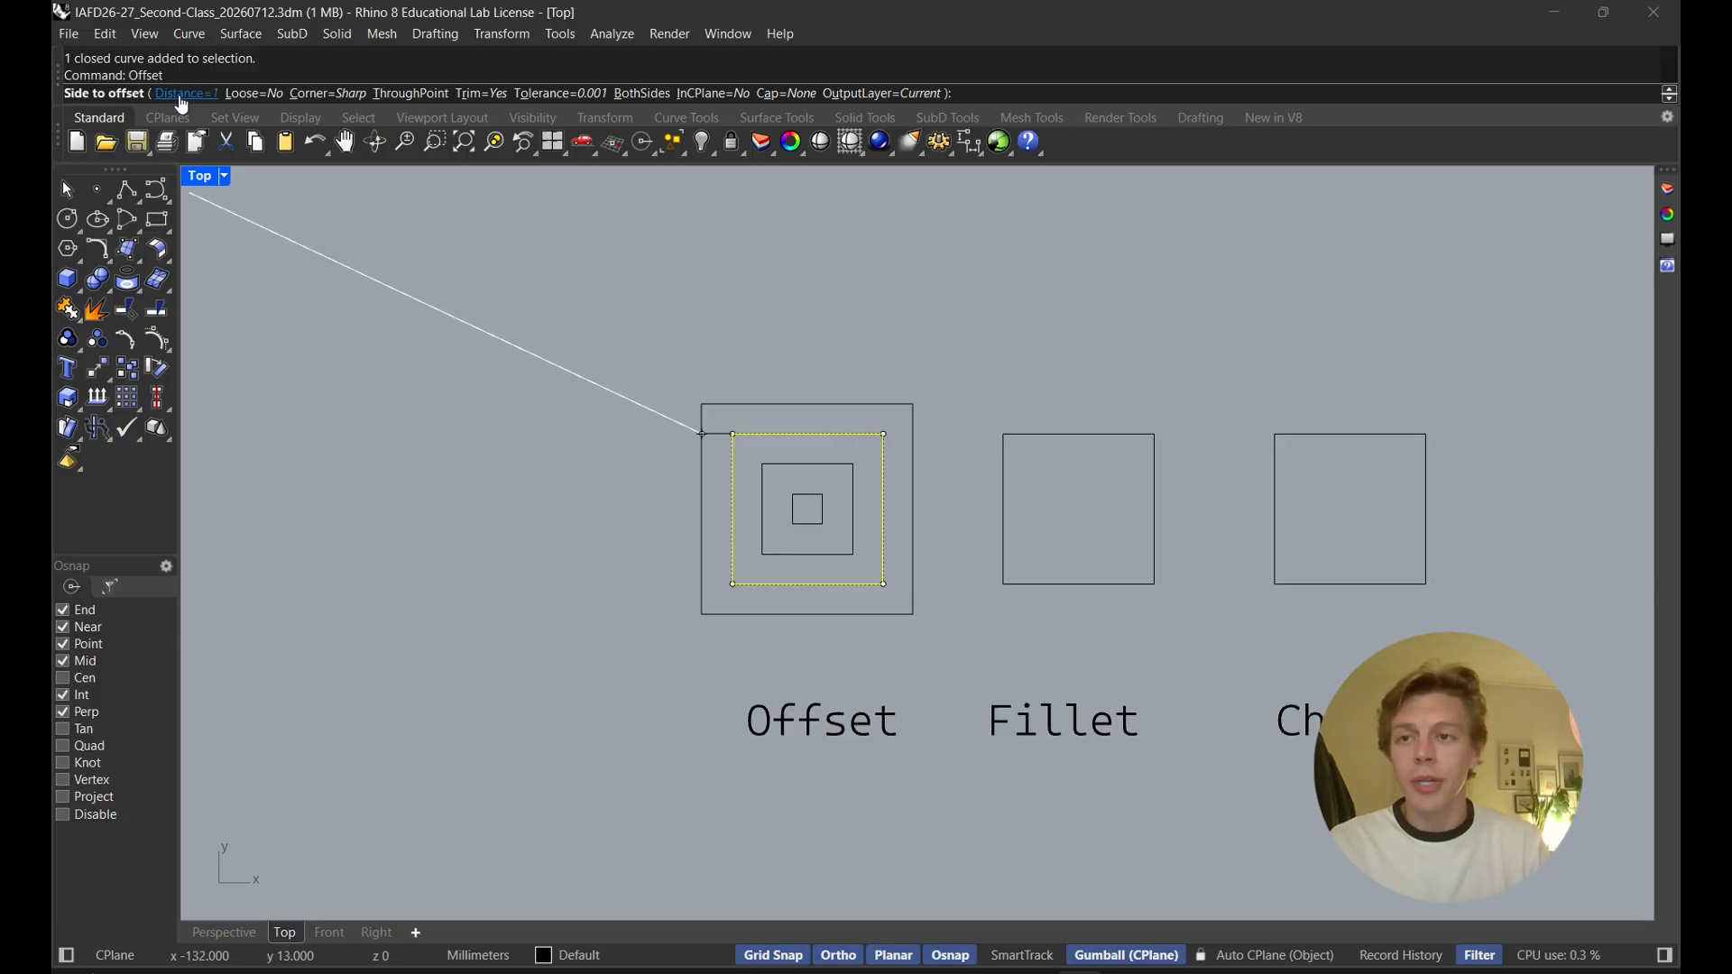
{"action": "left_click", "coordinate": [309, 101]}
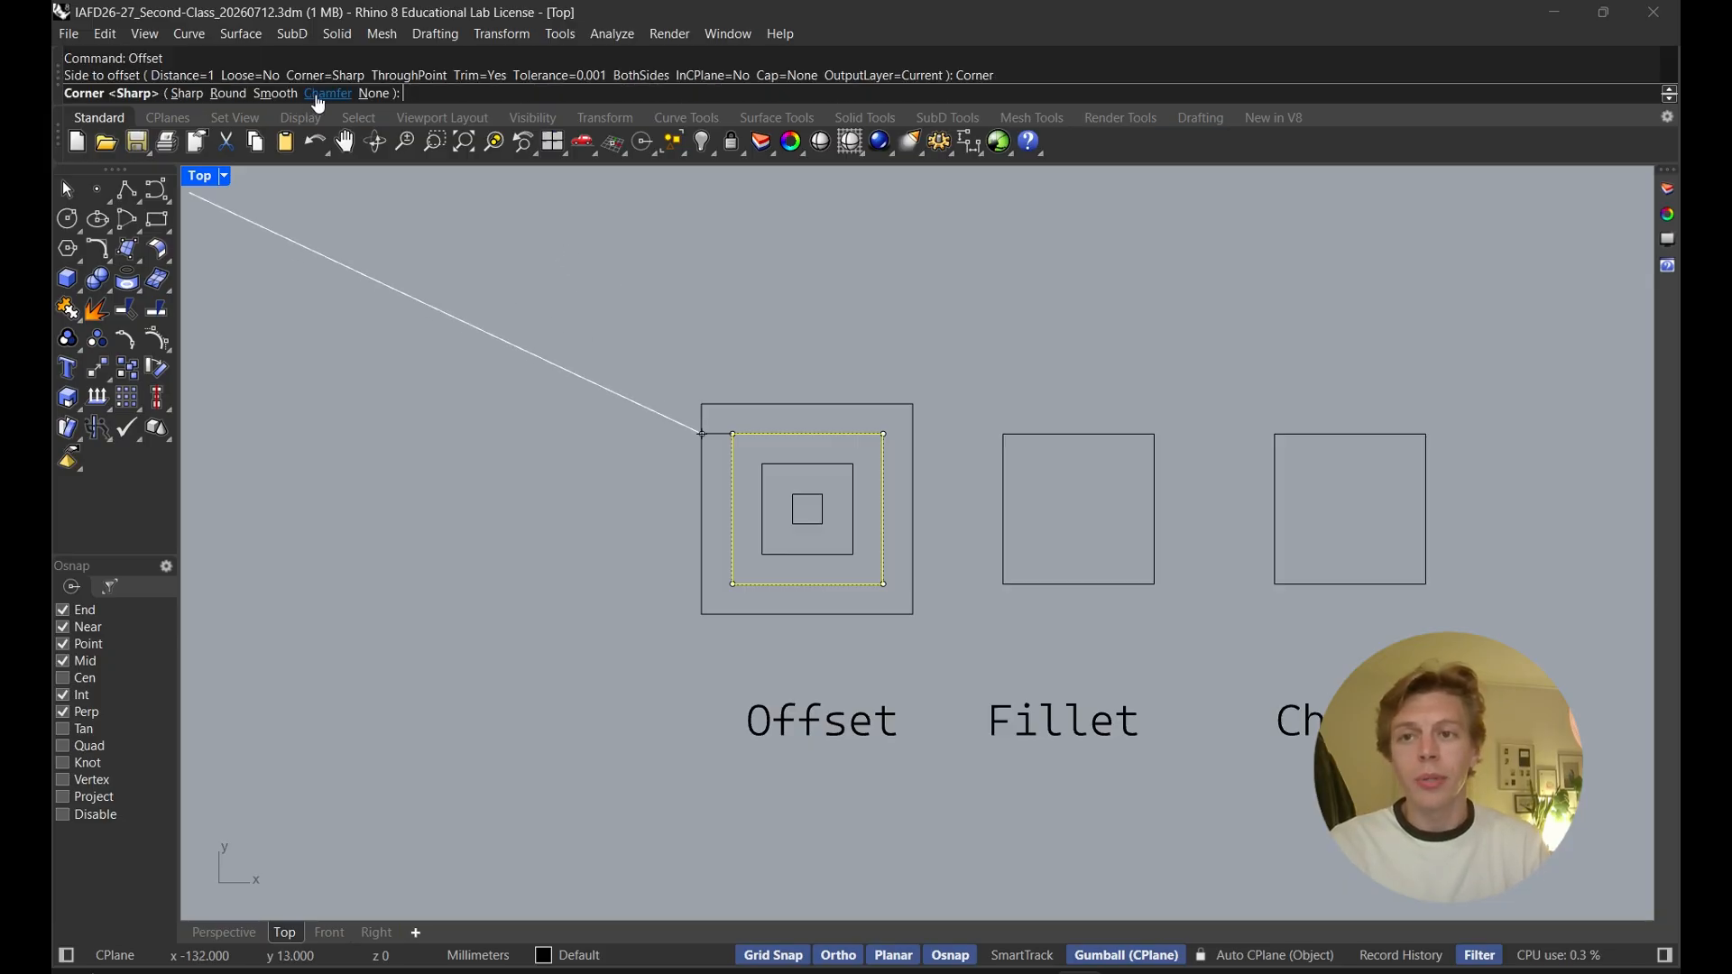
{"action": "left_click", "coordinate": [228, 94]}
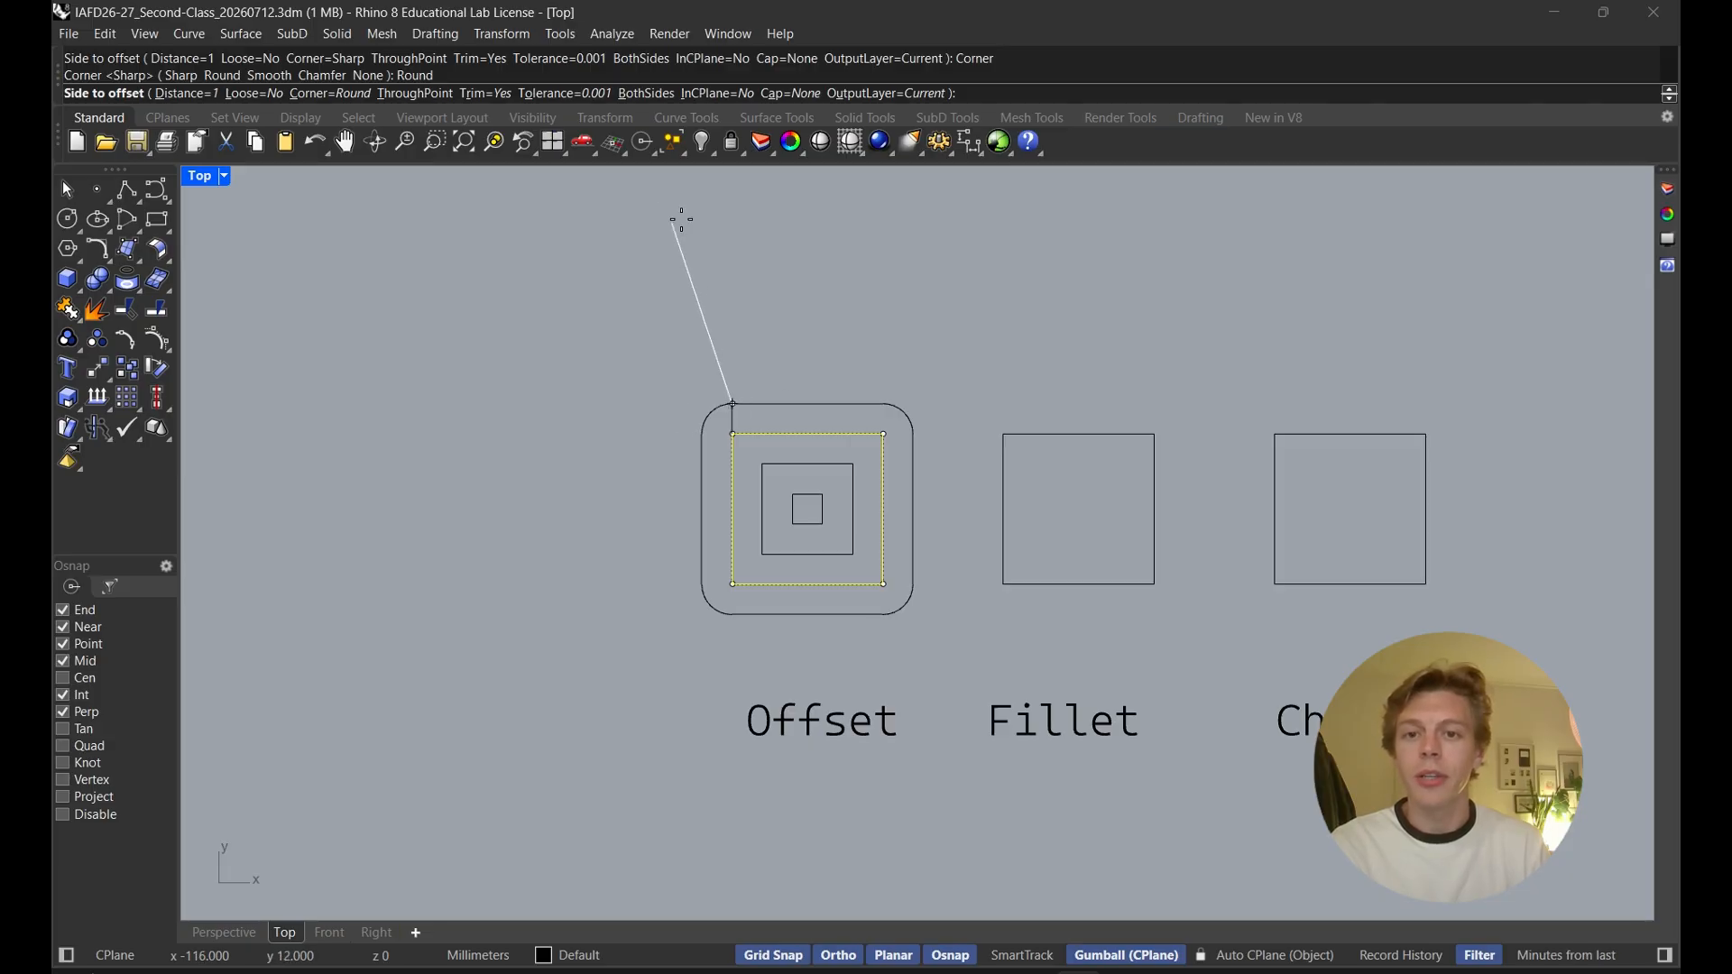
{"action": "key", "text": "Escape"}
Delete the two inner offset squares
{"action": "left_click_drag", "start_coordinate": [861, 564], "coordinate": [797, 505]}
{"action": "key", "text": "Delete"}
Offset the original square 1 mm to both sides with round corners
{"action": "left_click", "coordinate": [797, 435]}
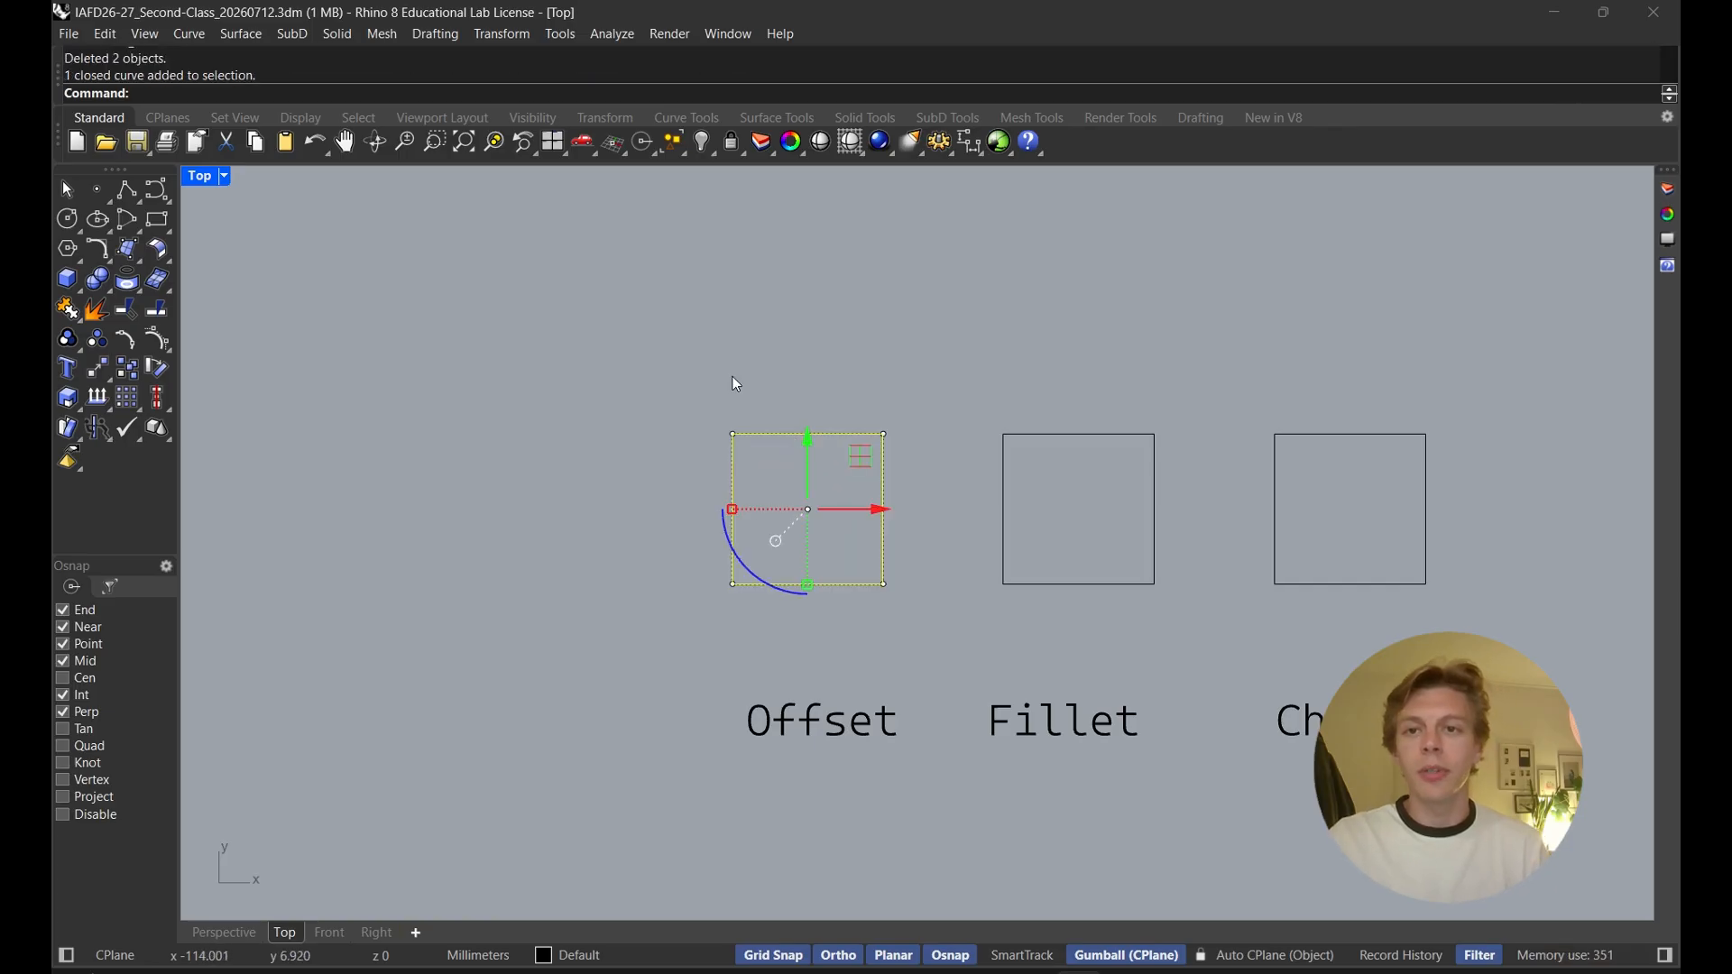
{"action": "right_click", "coordinate": [733, 379]}
{"action": "left_click", "coordinate": [647, 94]}
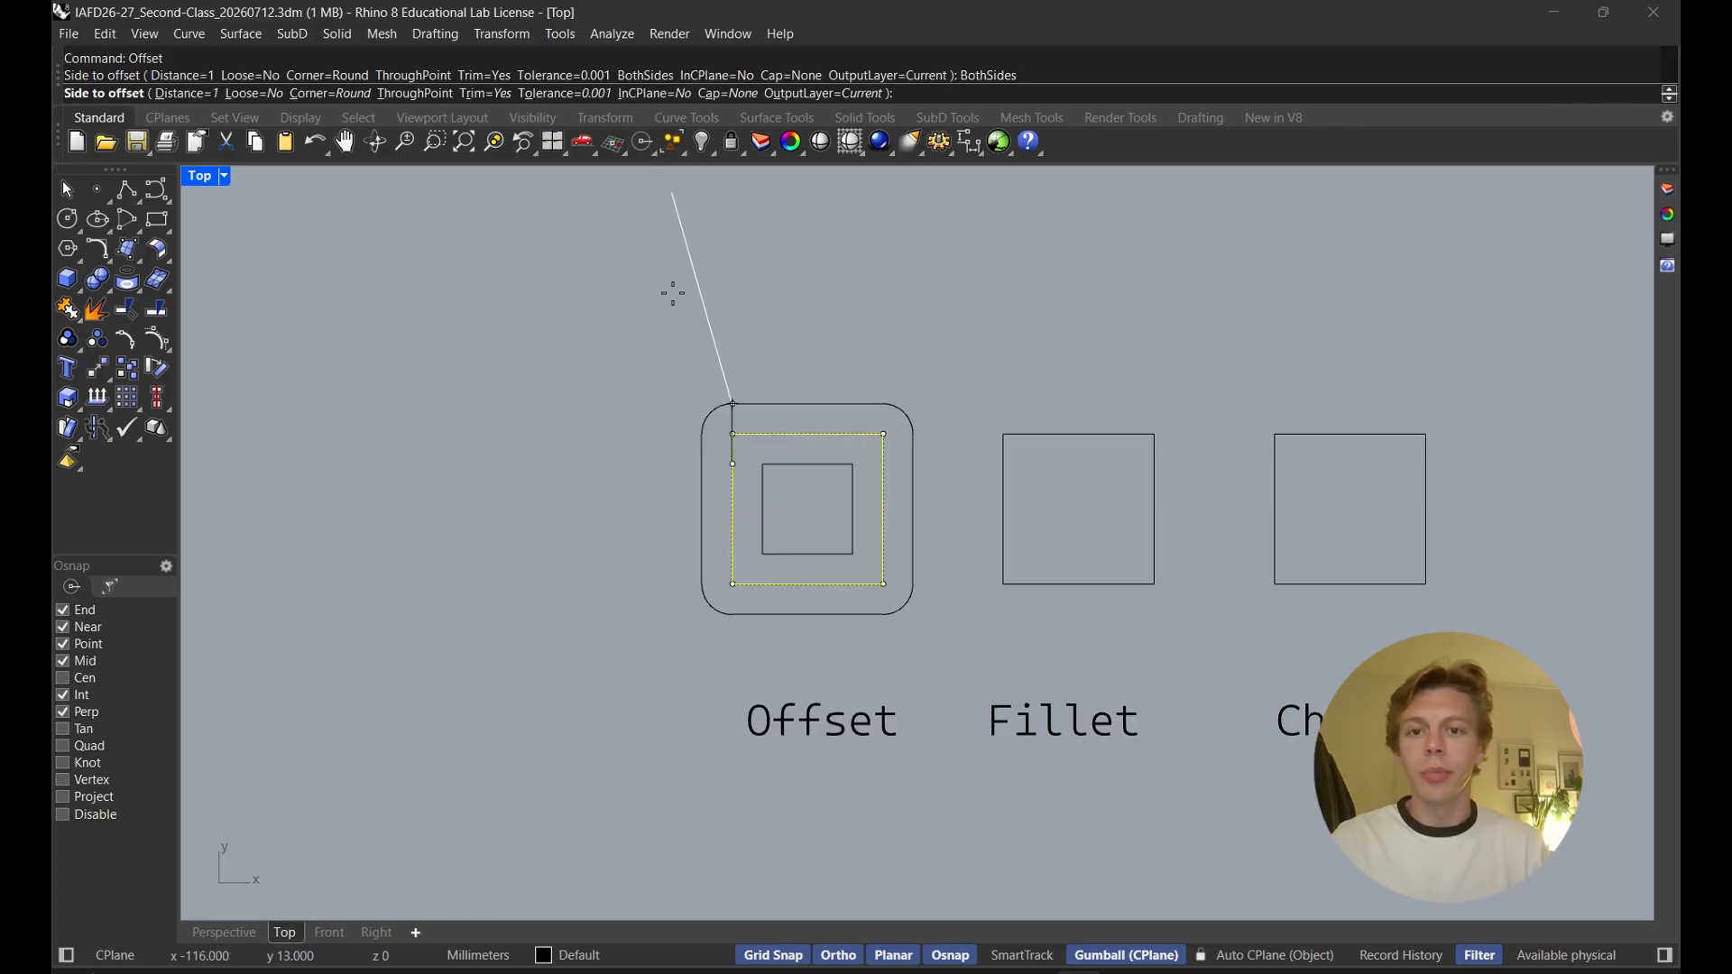
{"action": "left_click", "coordinate": [808, 495]}
Offset the original square outward with round corners, setting the distance to 3 by picking two points
{"action": "right_click", "coordinate": [745, 410]}
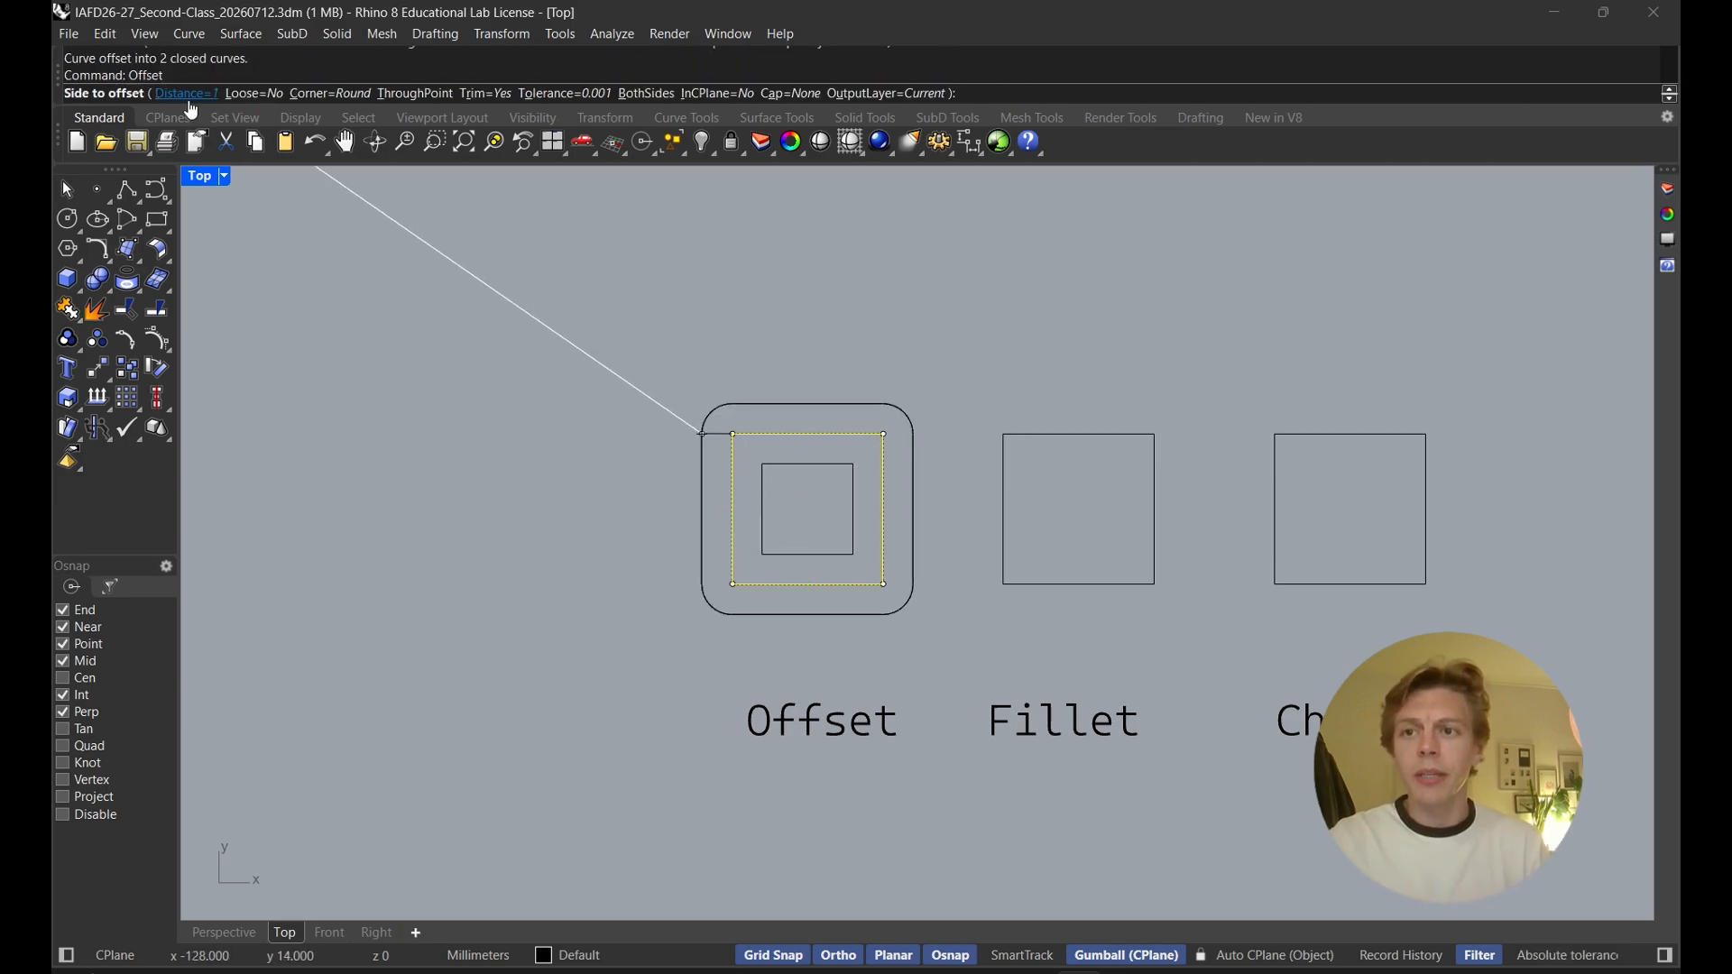
{"action": "left_click", "coordinate": [187, 94]}
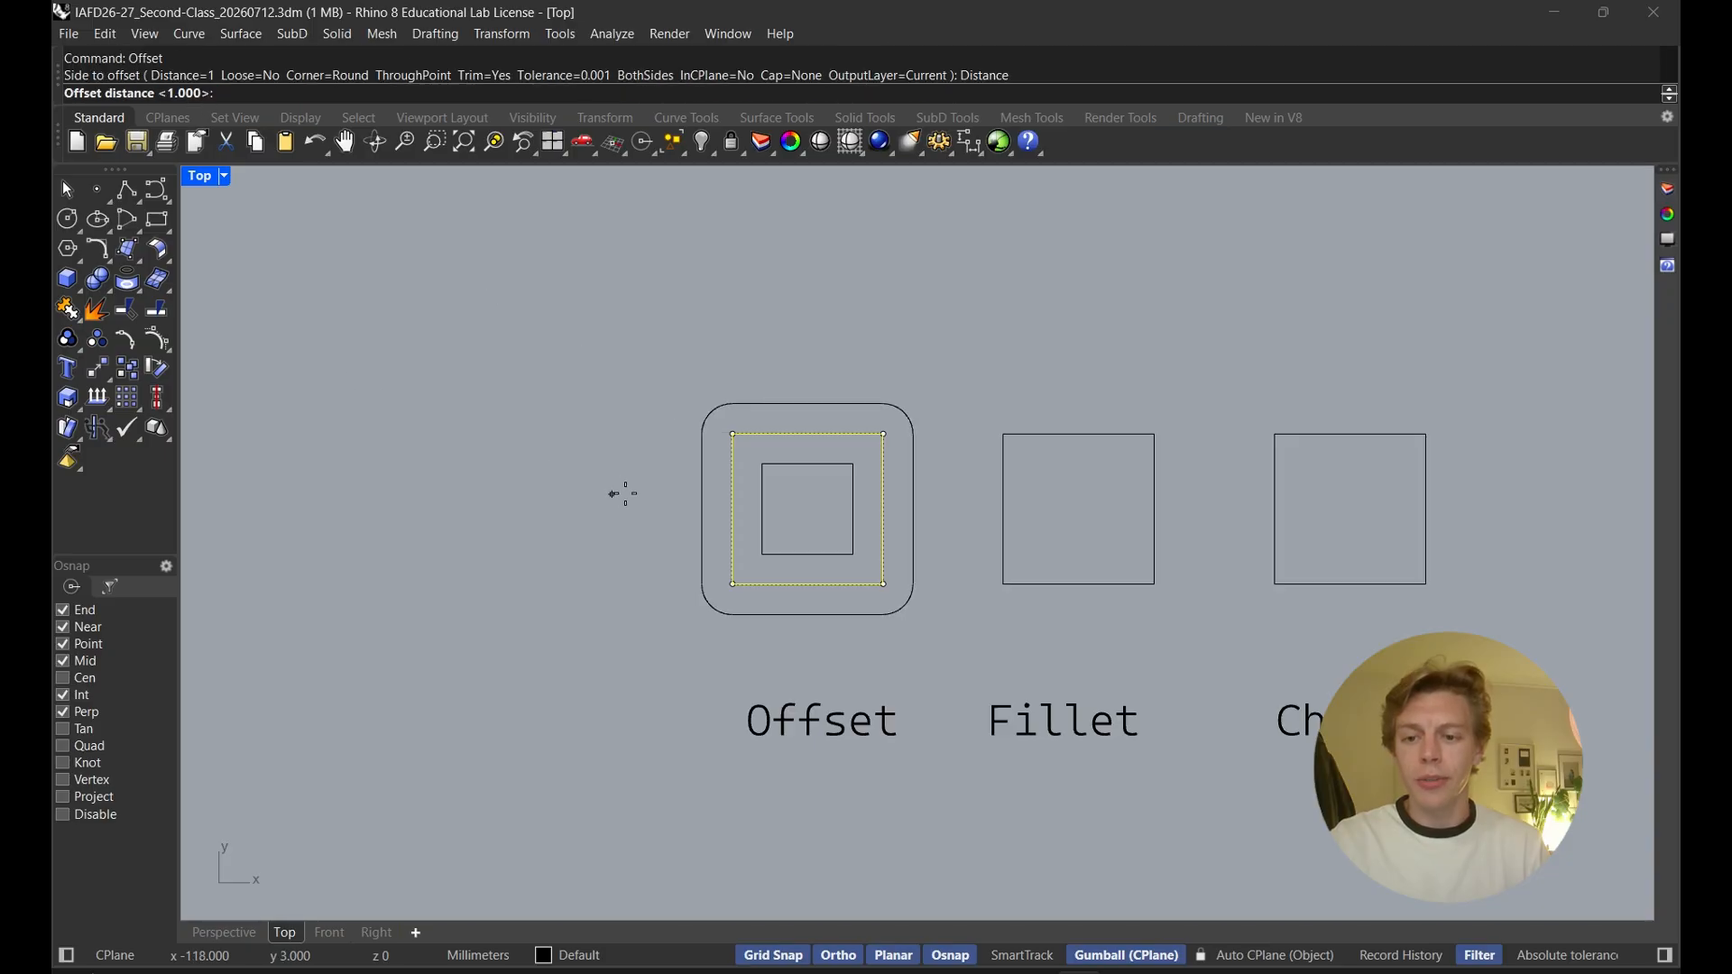
{"action": "left_click", "coordinate": [732, 508]}
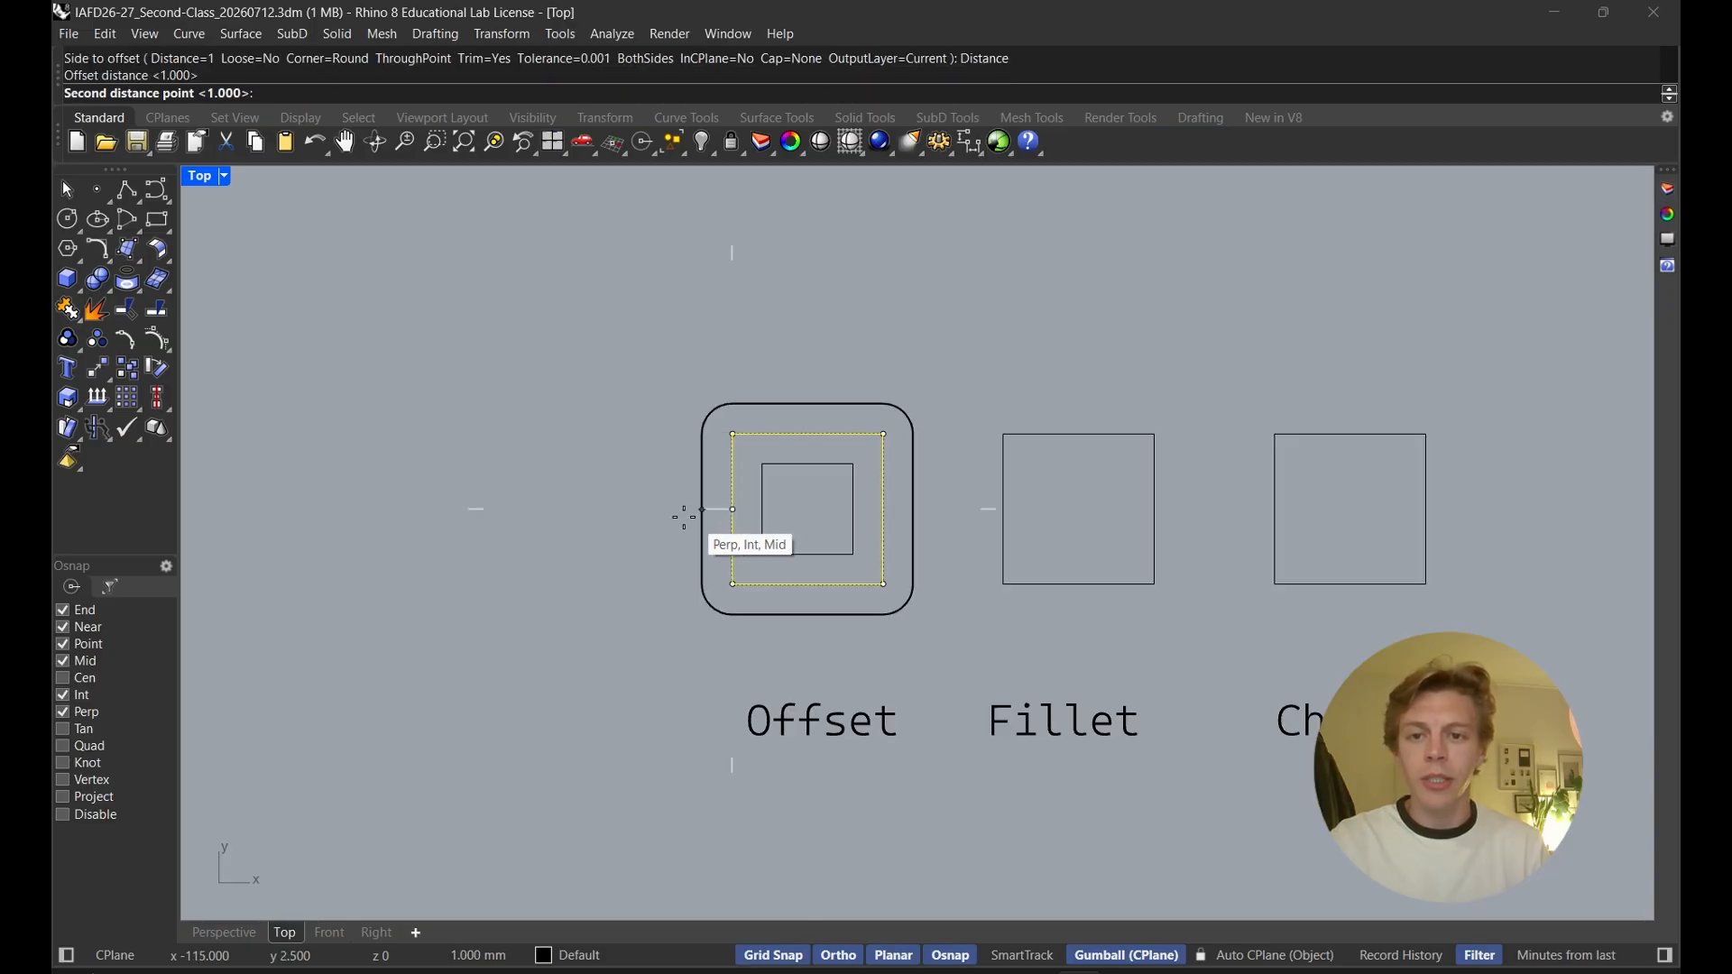
{"action": "left_click", "coordinate": [651, 510]}
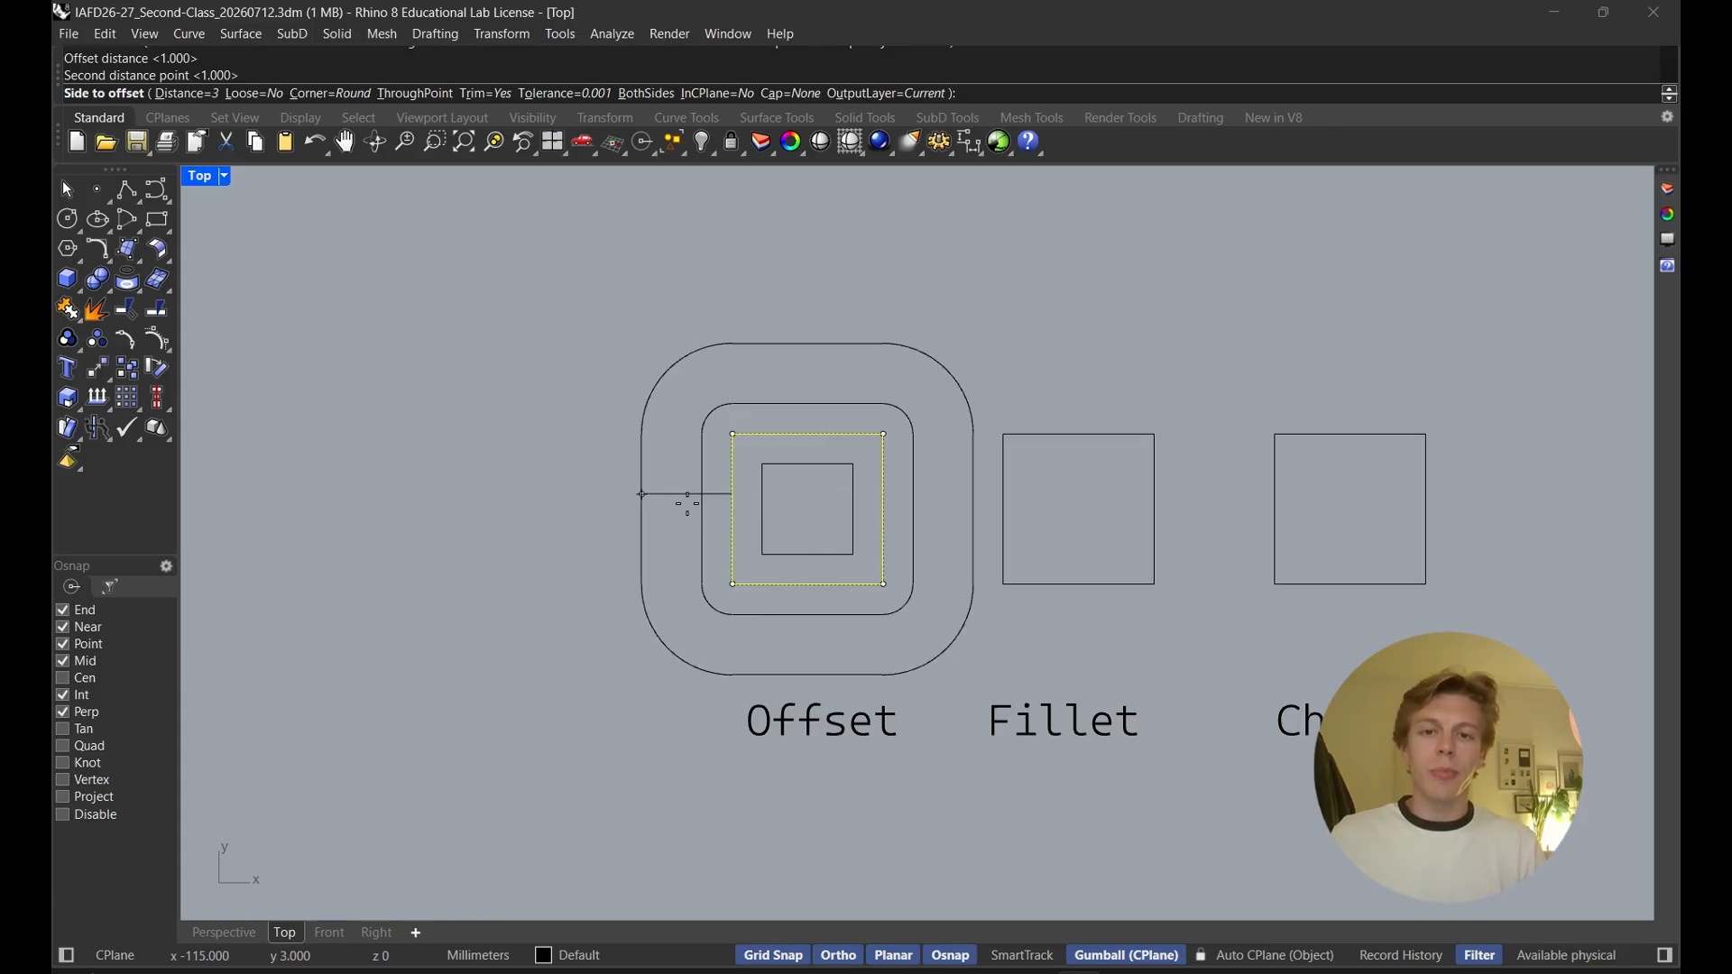
{"action": "left_click", "coordinate": [628, 500]}
{"action": "key", "text": "Escape"}
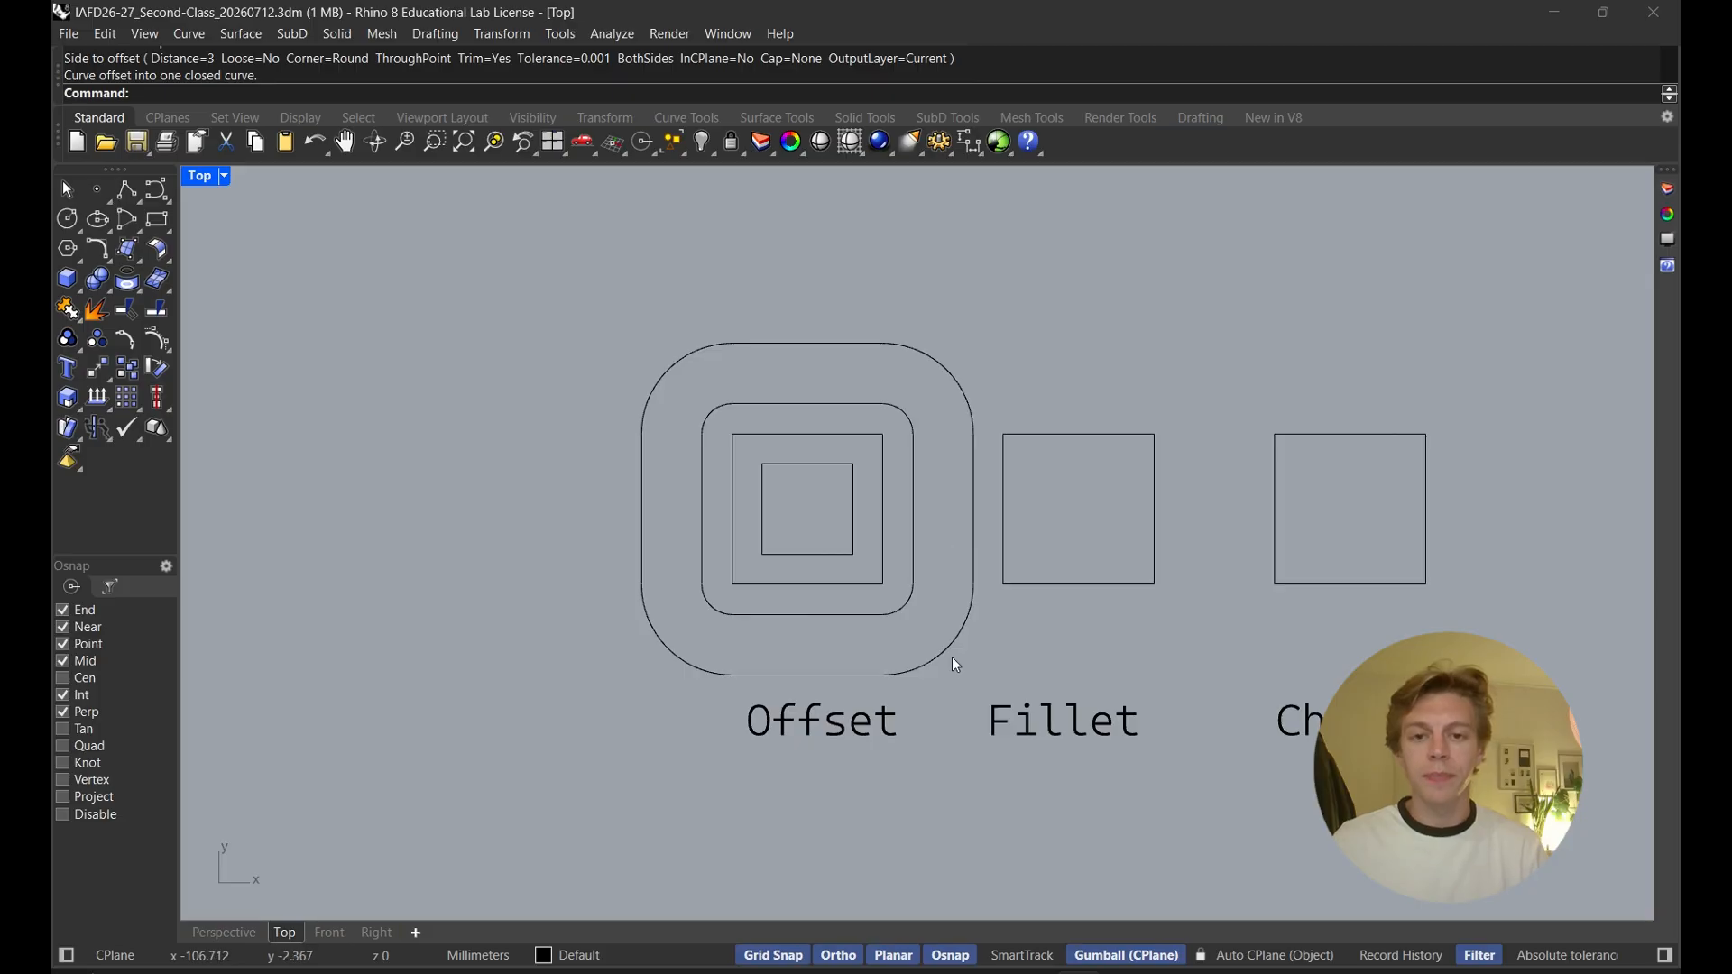
Delete the rounded outer curves and the inner offset square, leaving only the original square
{"action": "left_click_drag", "start_coordinate": [906, 598], "coordinate": [906, 597]}
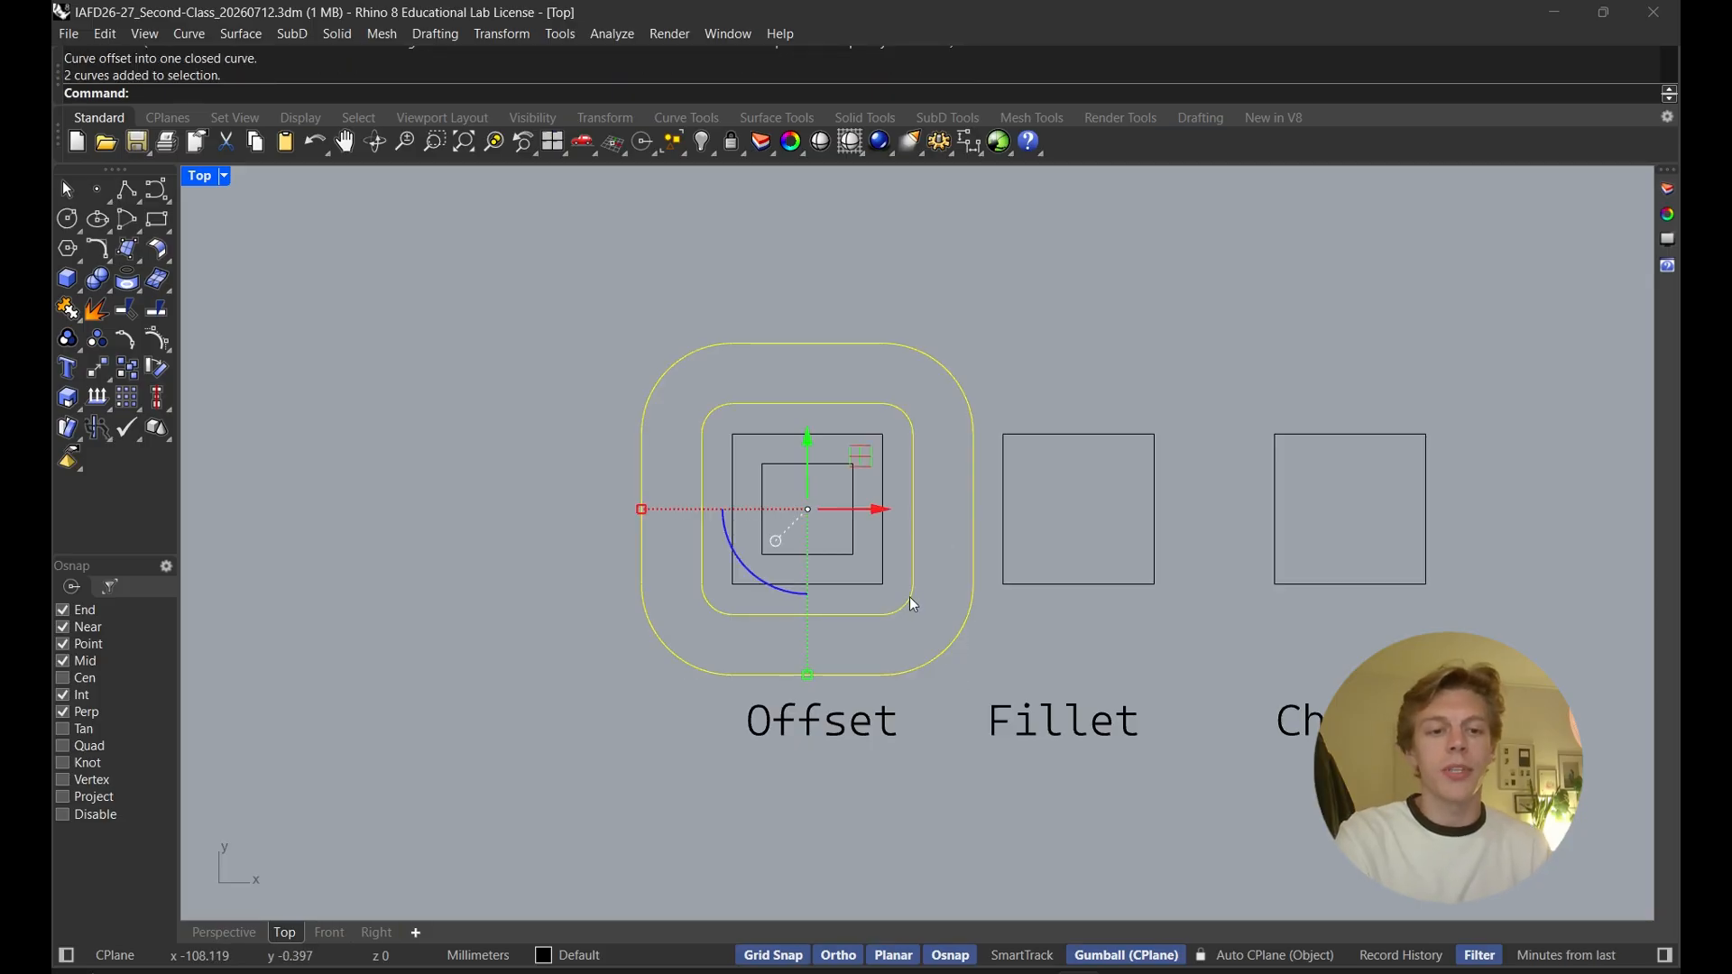
{"action": "key", "text": "Delete"}
{"action": "right_click_drag", "start_coordinate": [886, 583], "coordinate": [767, 582]}
{"action": "left_click", "coordinate": [818, 572]}
{"action": "key", "text": "Delete"}
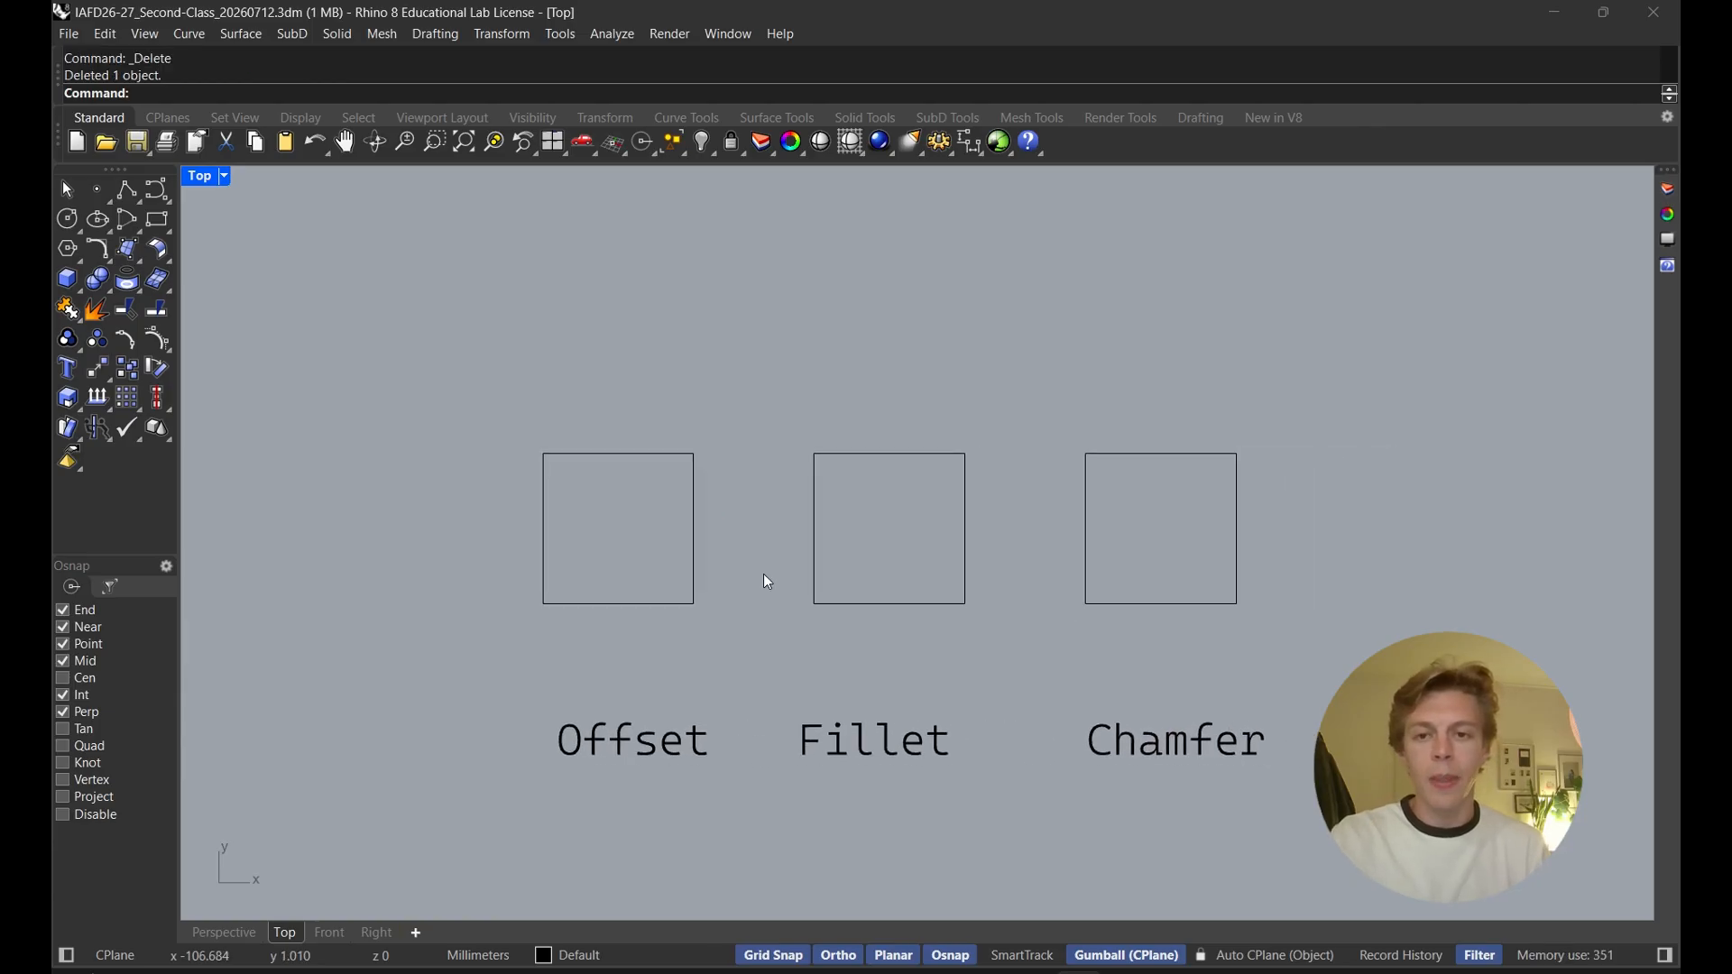
{"action": "key", "text": "Return"}
{"action": "left_click", "coordinate": [643, 455]}
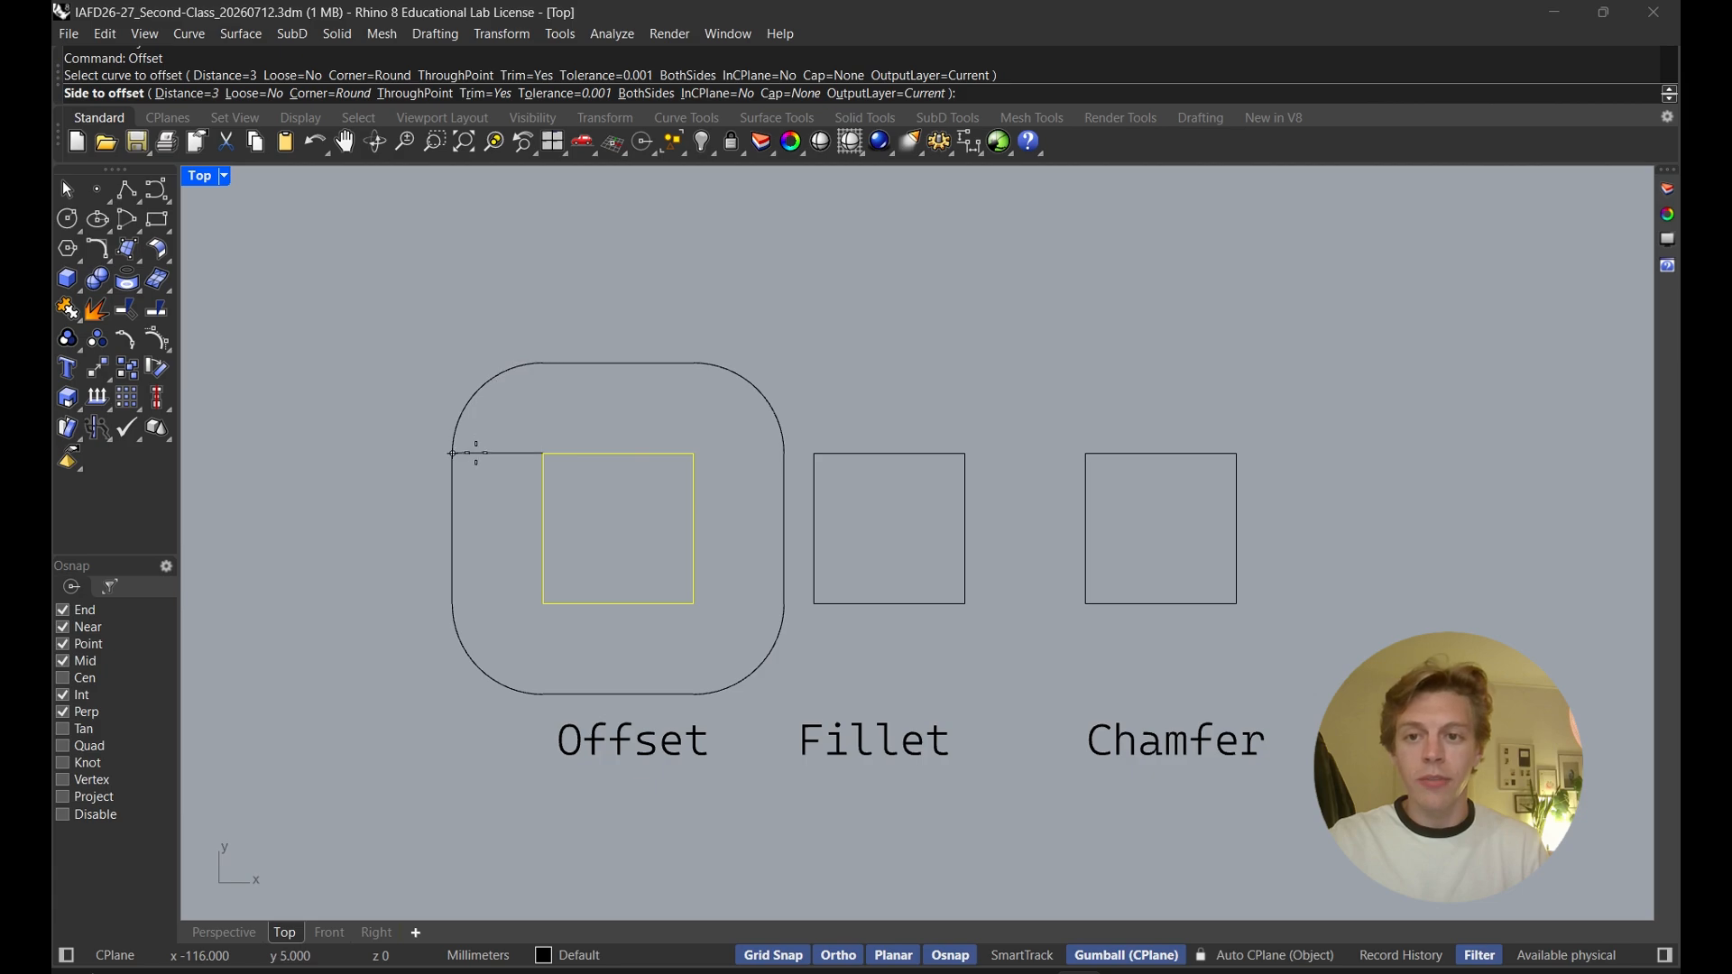
{"action": "key", "text": "Escape"}
Move the Fillet label to sit centred beneath its square
{"action": "right_click_drag", "start_coordinate": [720, 426], "coordinate": [658, 393]}
{"action": "left_click", "coordinate": [846, 723]}
{"action": "left_click", "coordinate": [1074, 788]}
{"action": "right_click_drag", "start_coordinate": [1011, 751], "coordinate": [989, 762]}
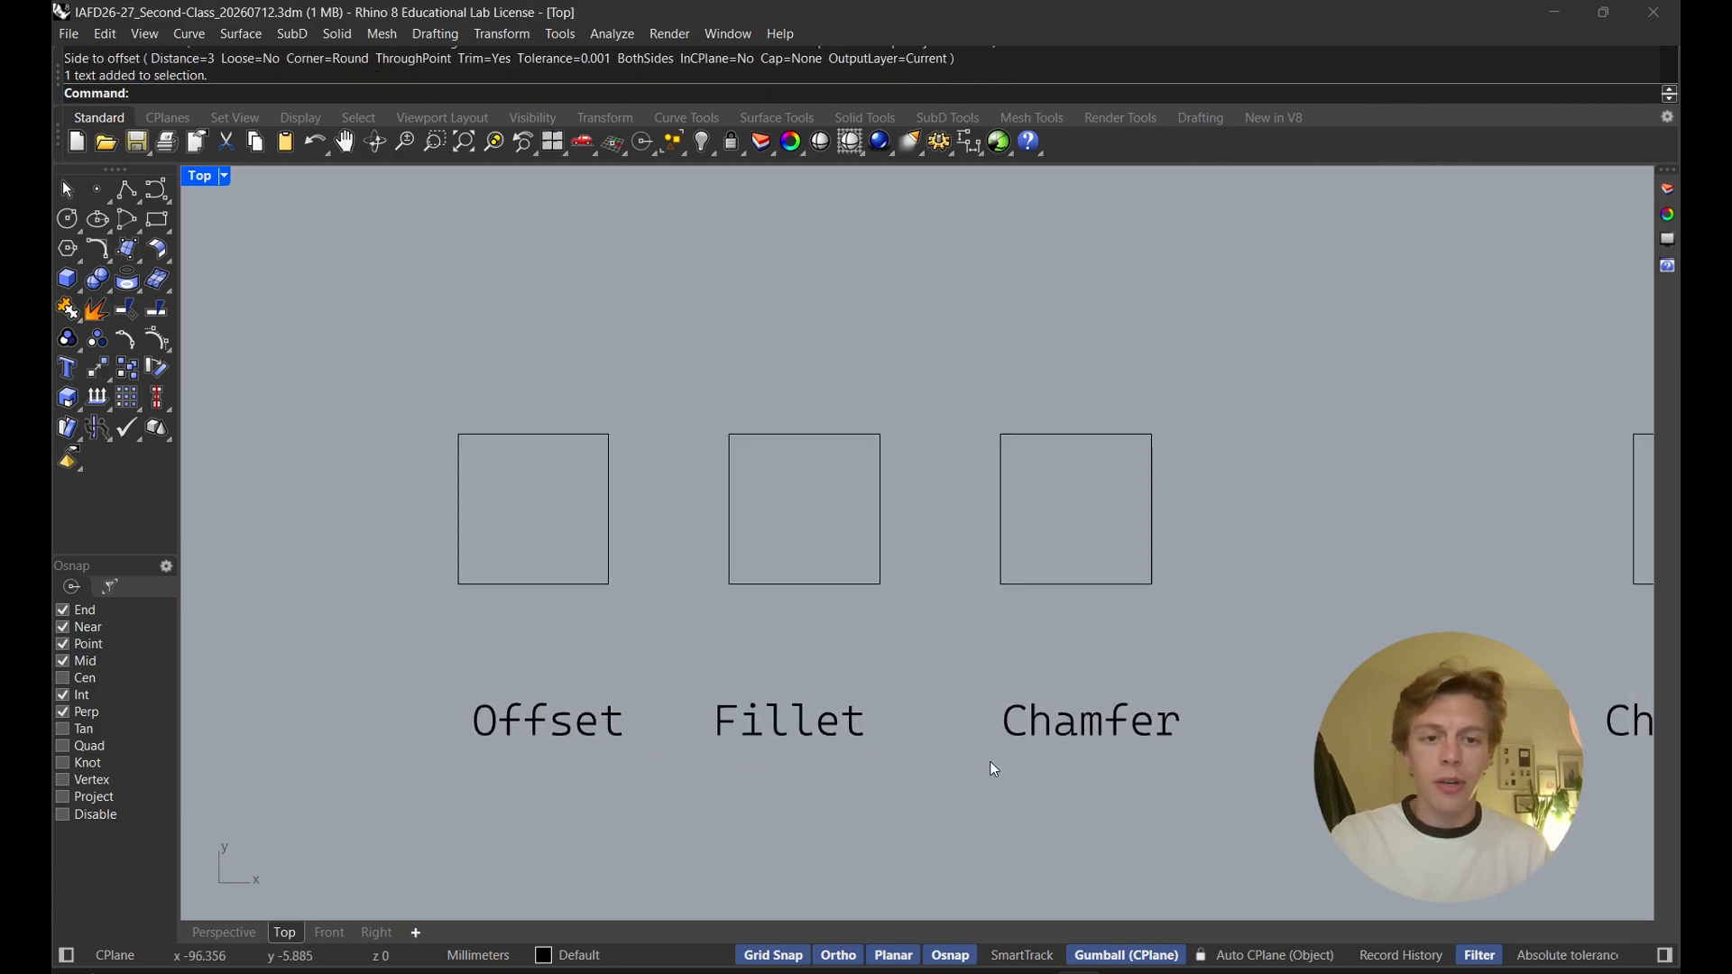
{"action": "left_click", "coordinate": [809, 740]}
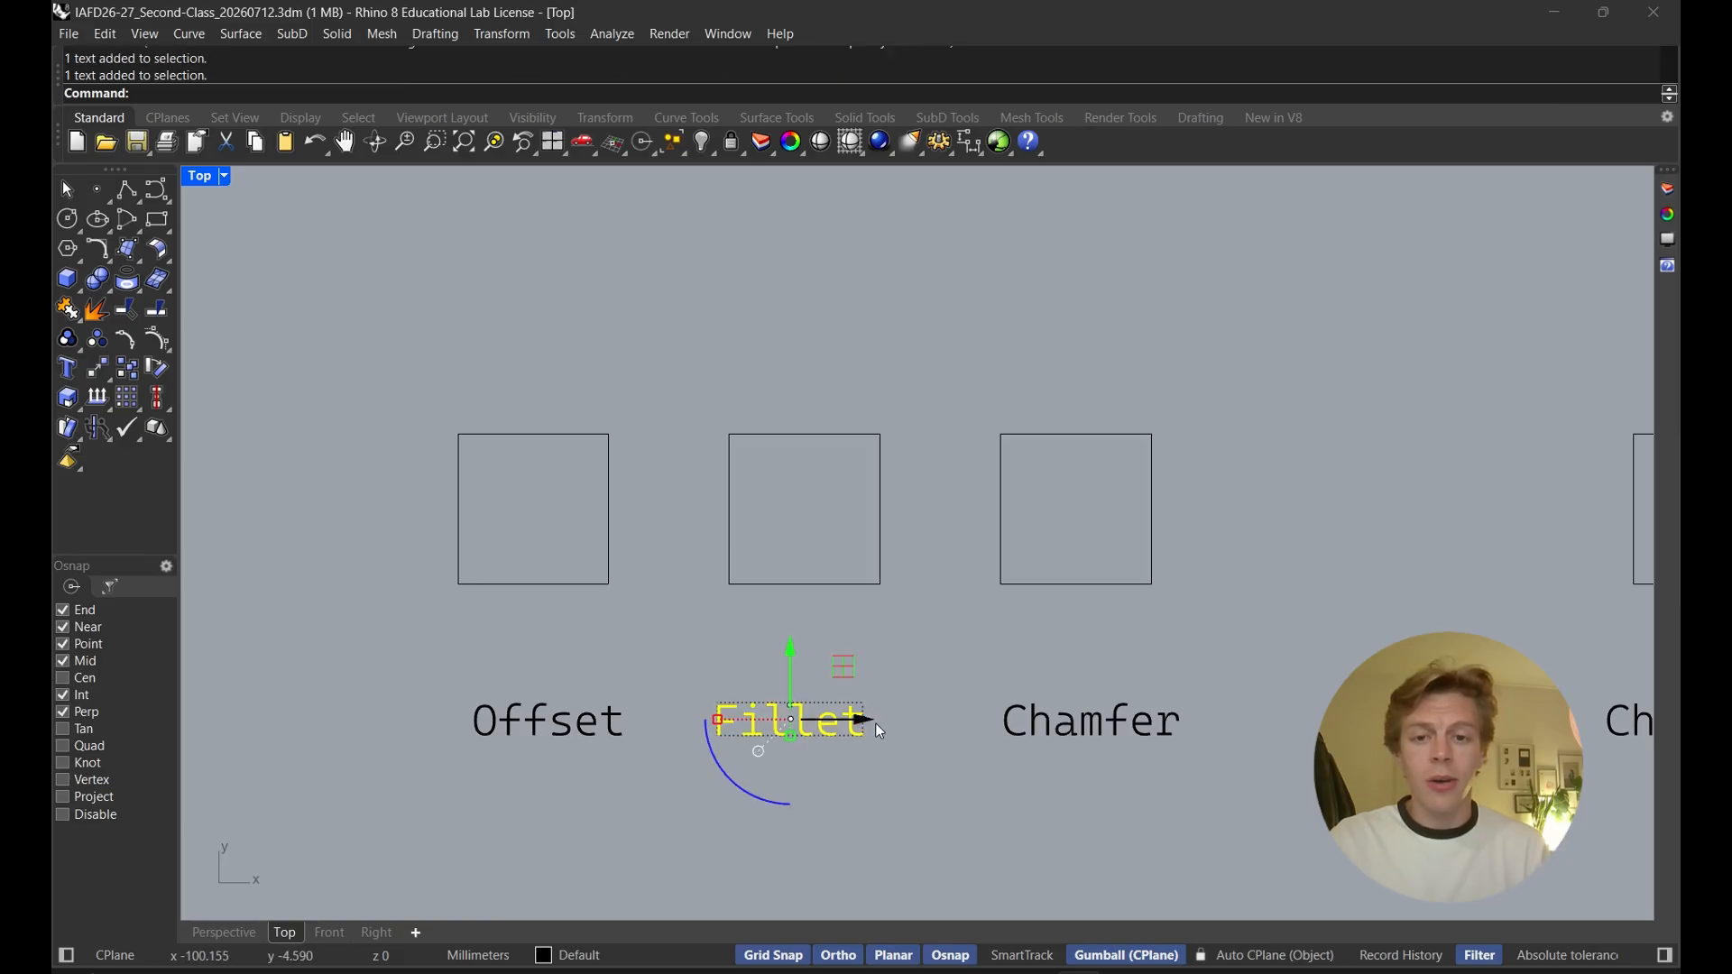
{"action": "left_click_drag", "start_coordinate": [876, 723], "coordinate": [949, 751]}
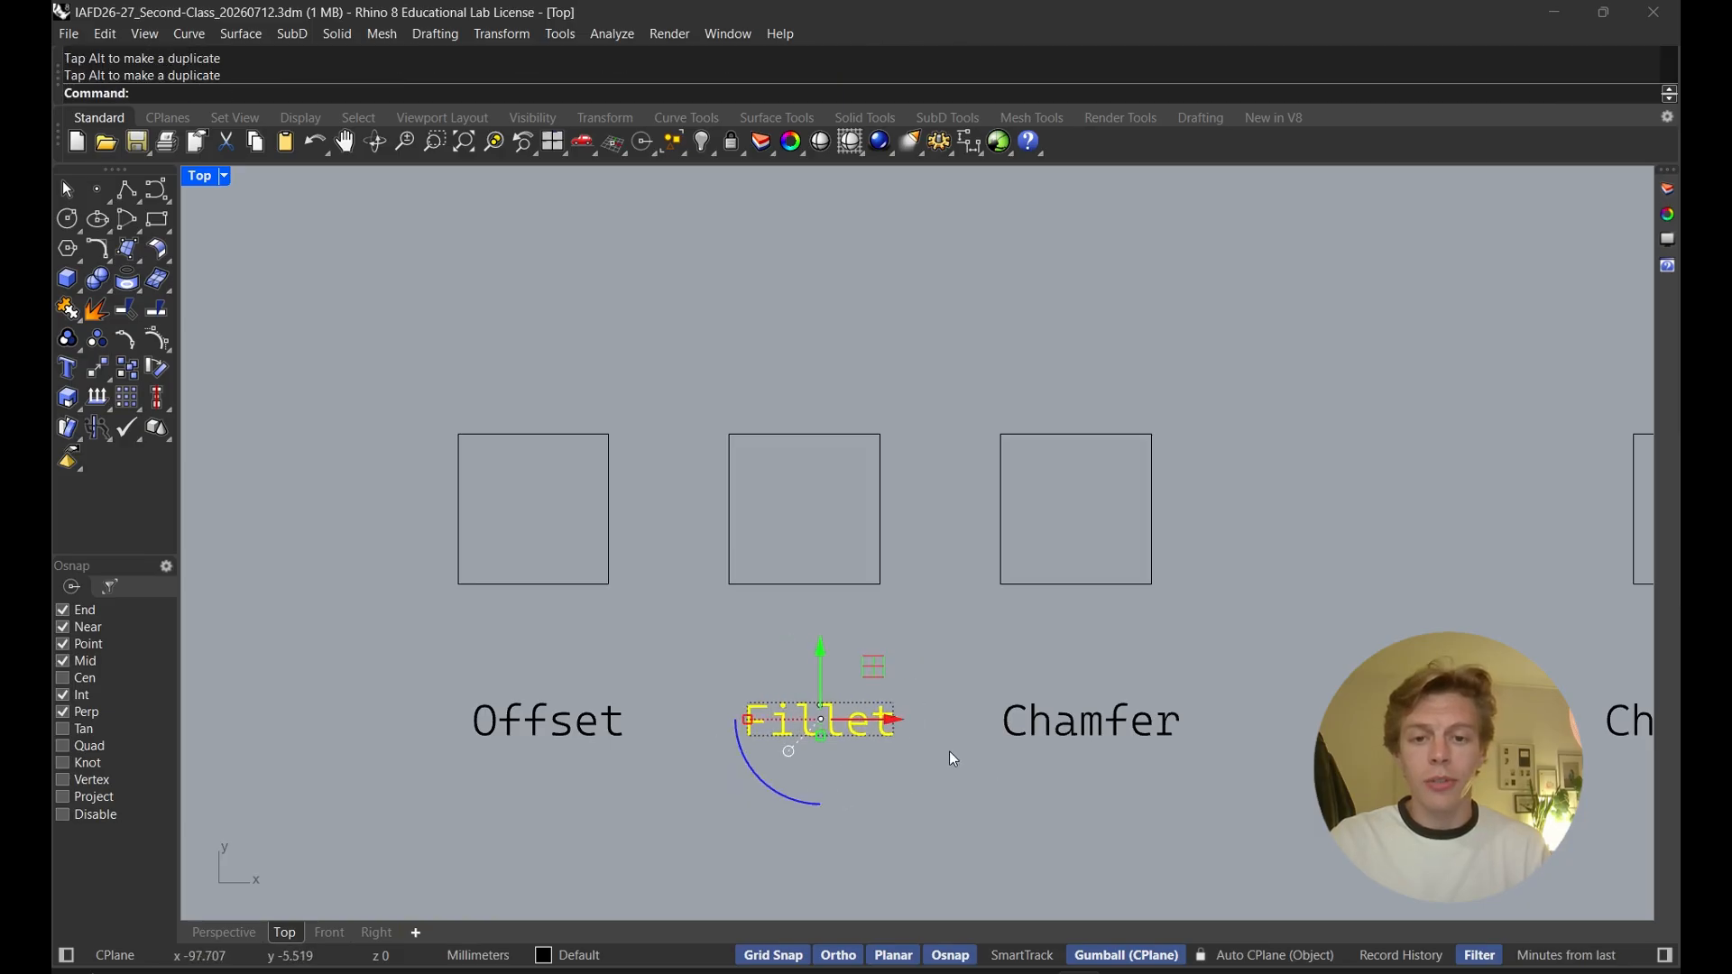
{"action": "left_click", "coordinate": [949, 751]}
{"action": "right_click_drag", "start_coordinate": [931, 672], "coordinate": [880, 706]}
{"action": "right_click_drag", "start_coordinate": [812, 633], "coordinate": [805, 608]}
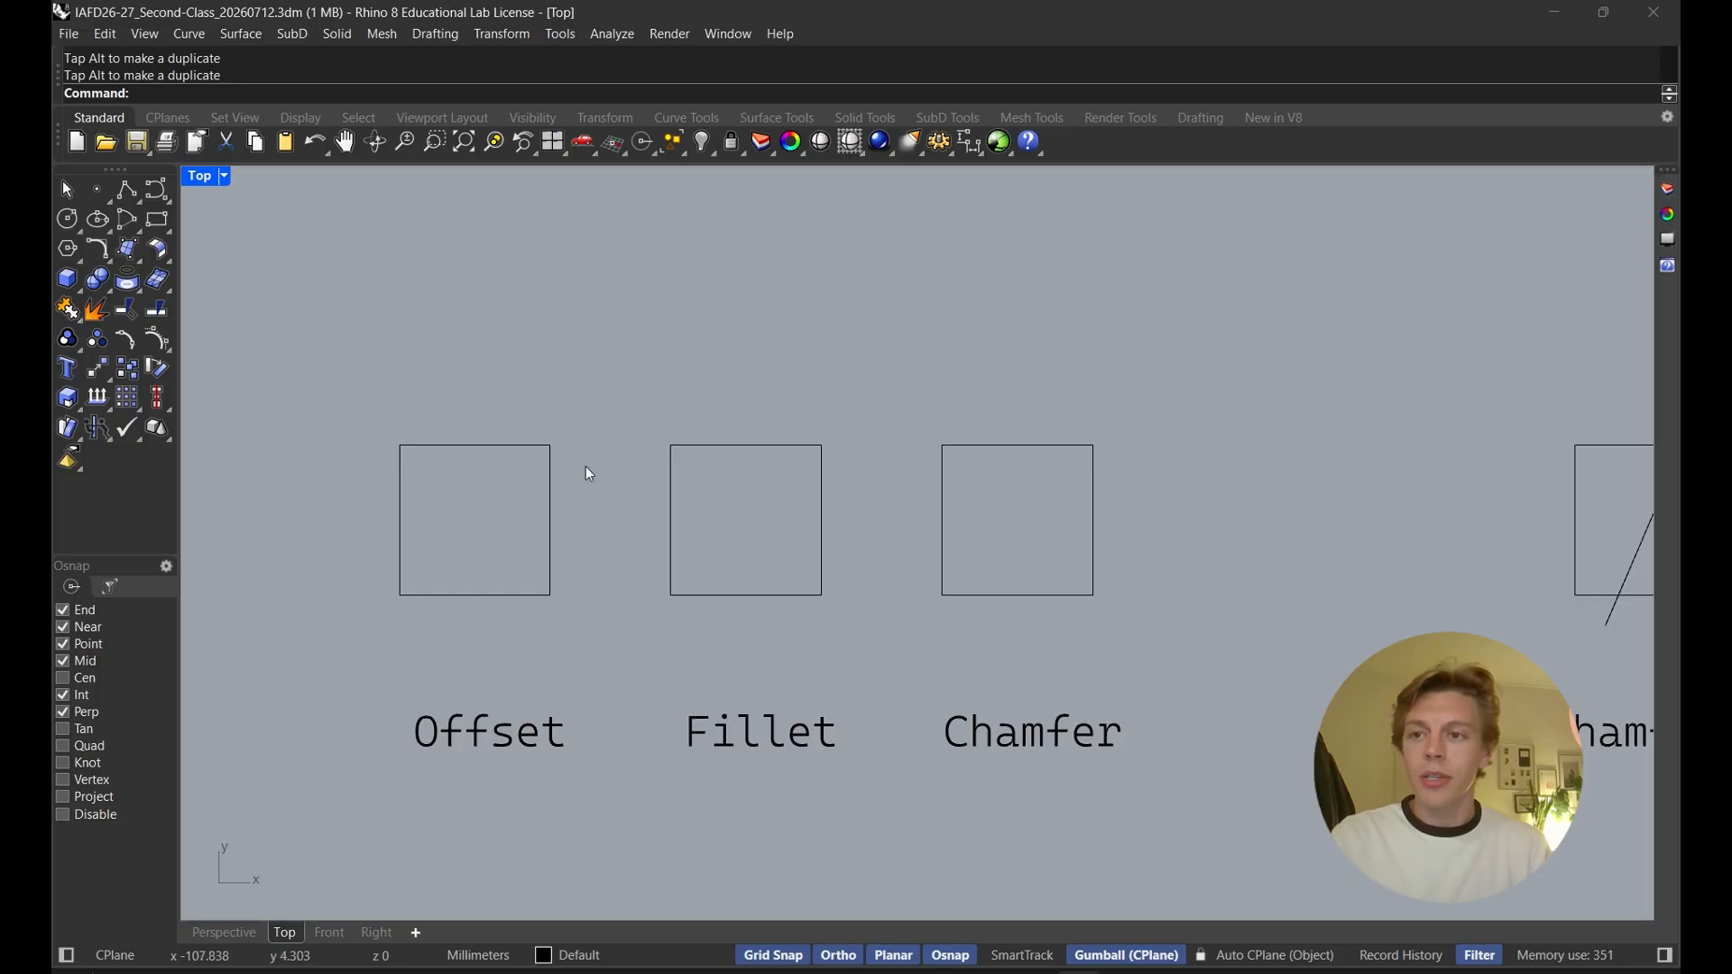
Fillet the top-left corner of the Fillet square with radius 1
{"action": "type", "text": "Fillet"}
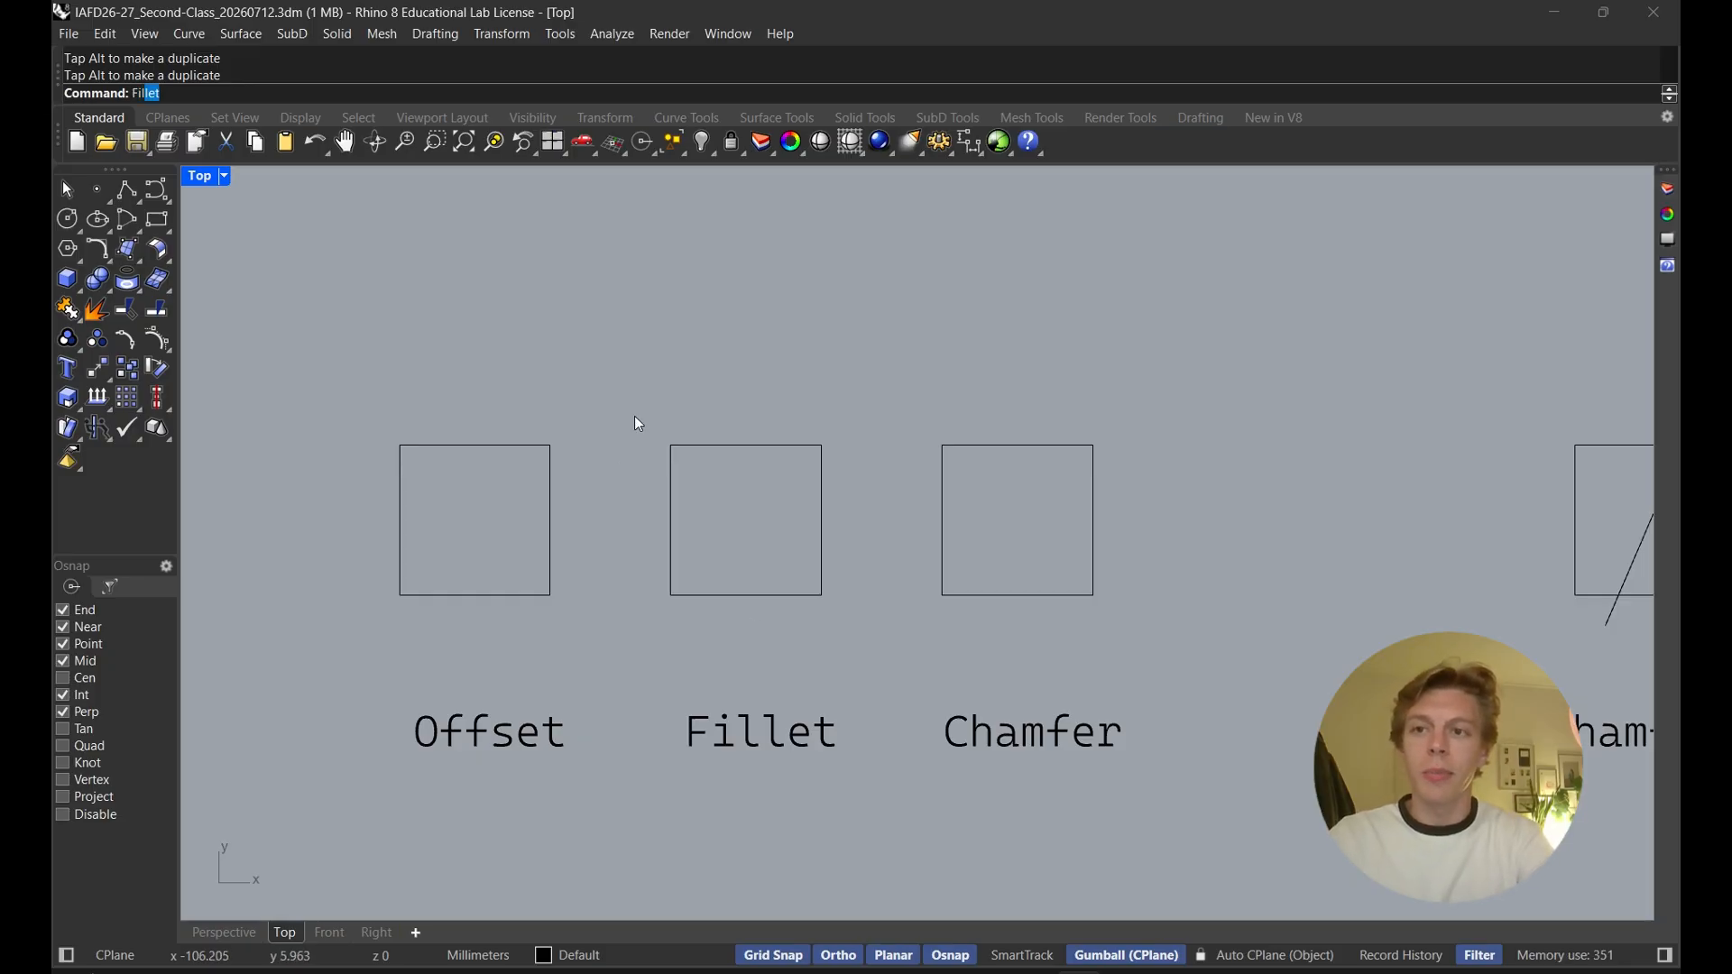
{"action": "key", "text": "Return"}
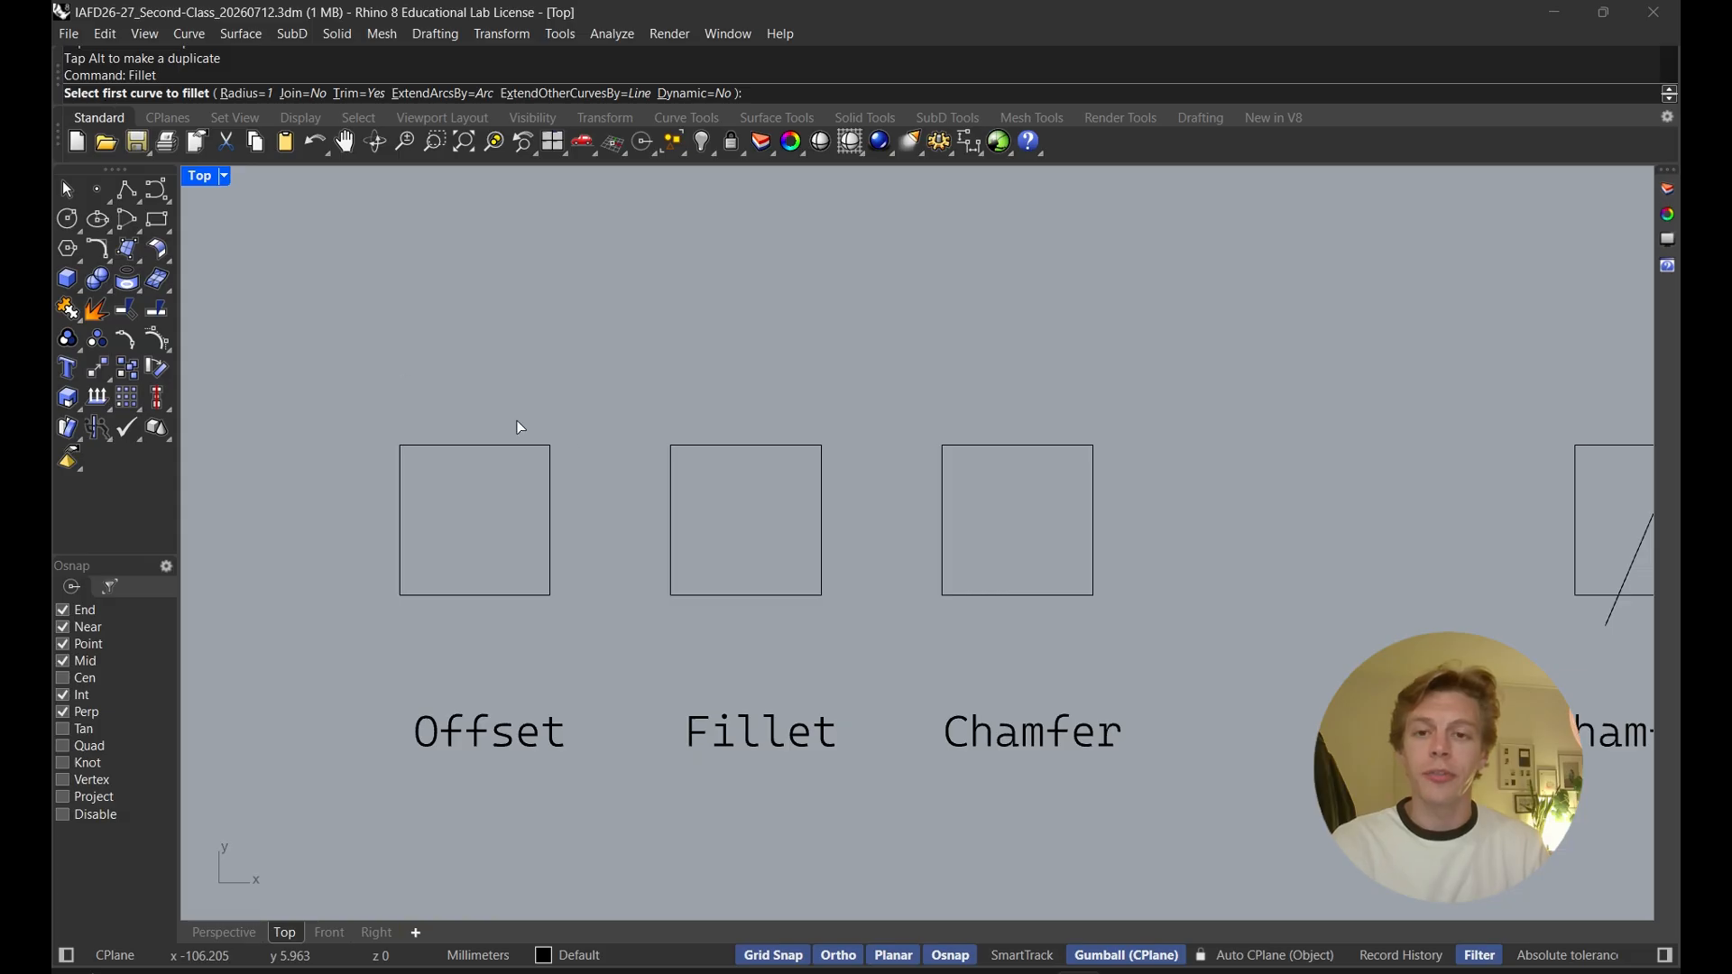
{"action": "left_click", "coordinate": [668, 491]}
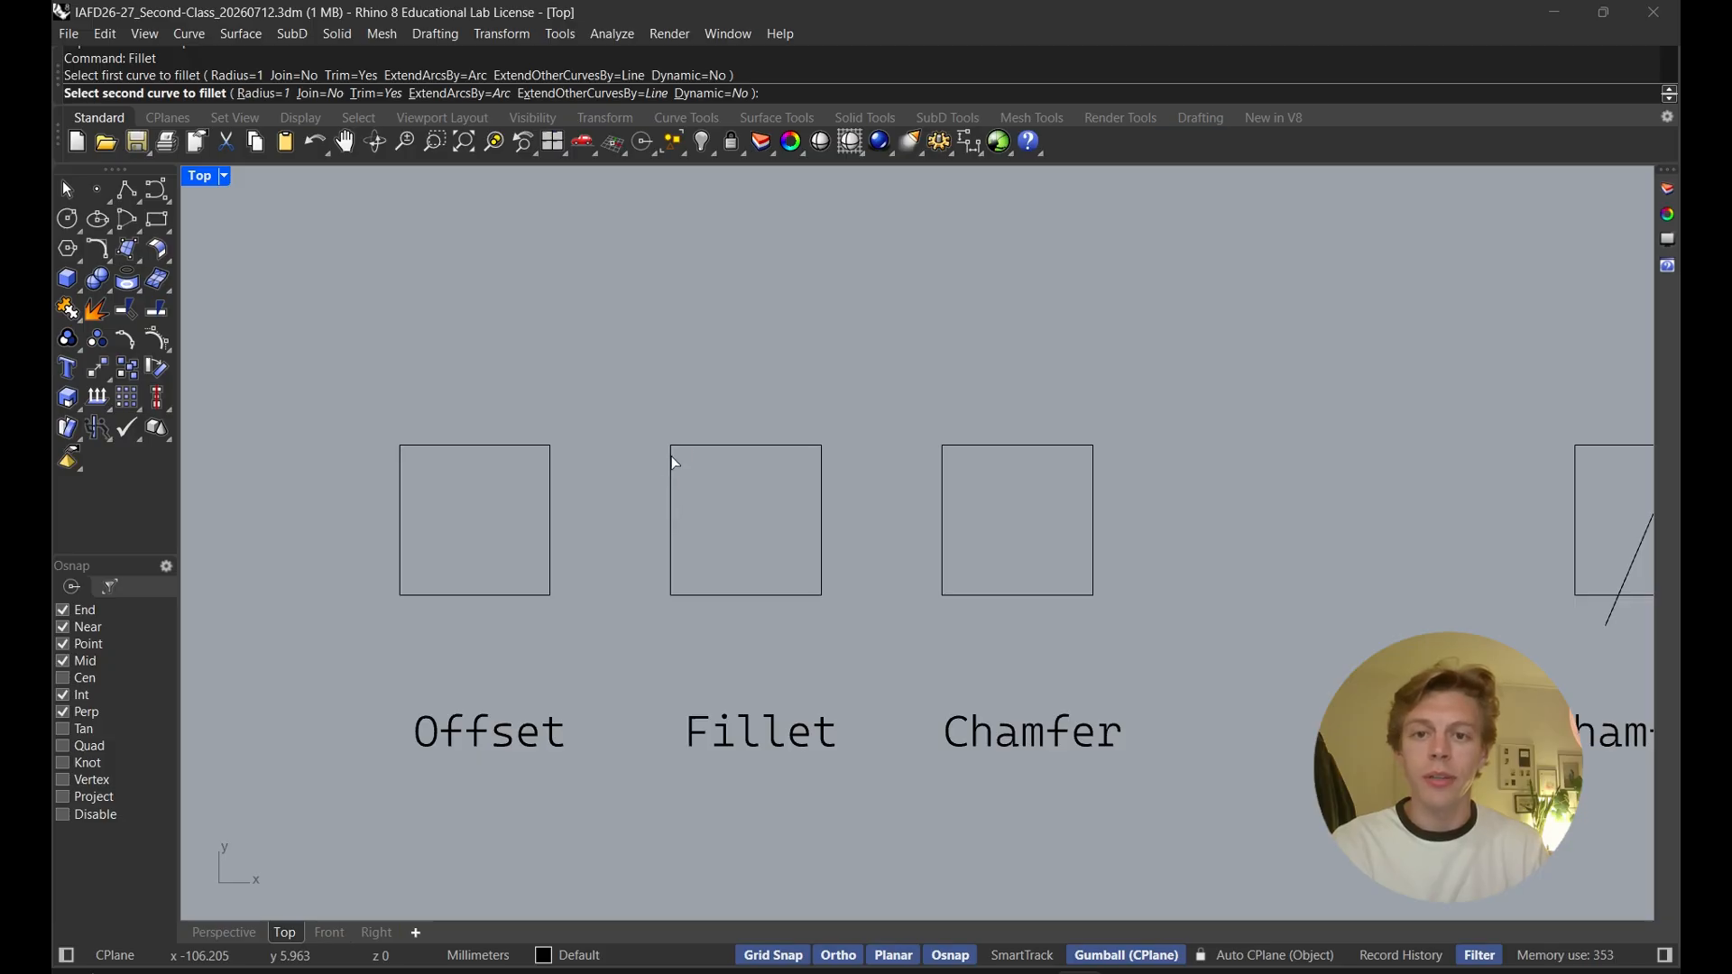
{"action": "left_click", "coordinate": [722, 447]}
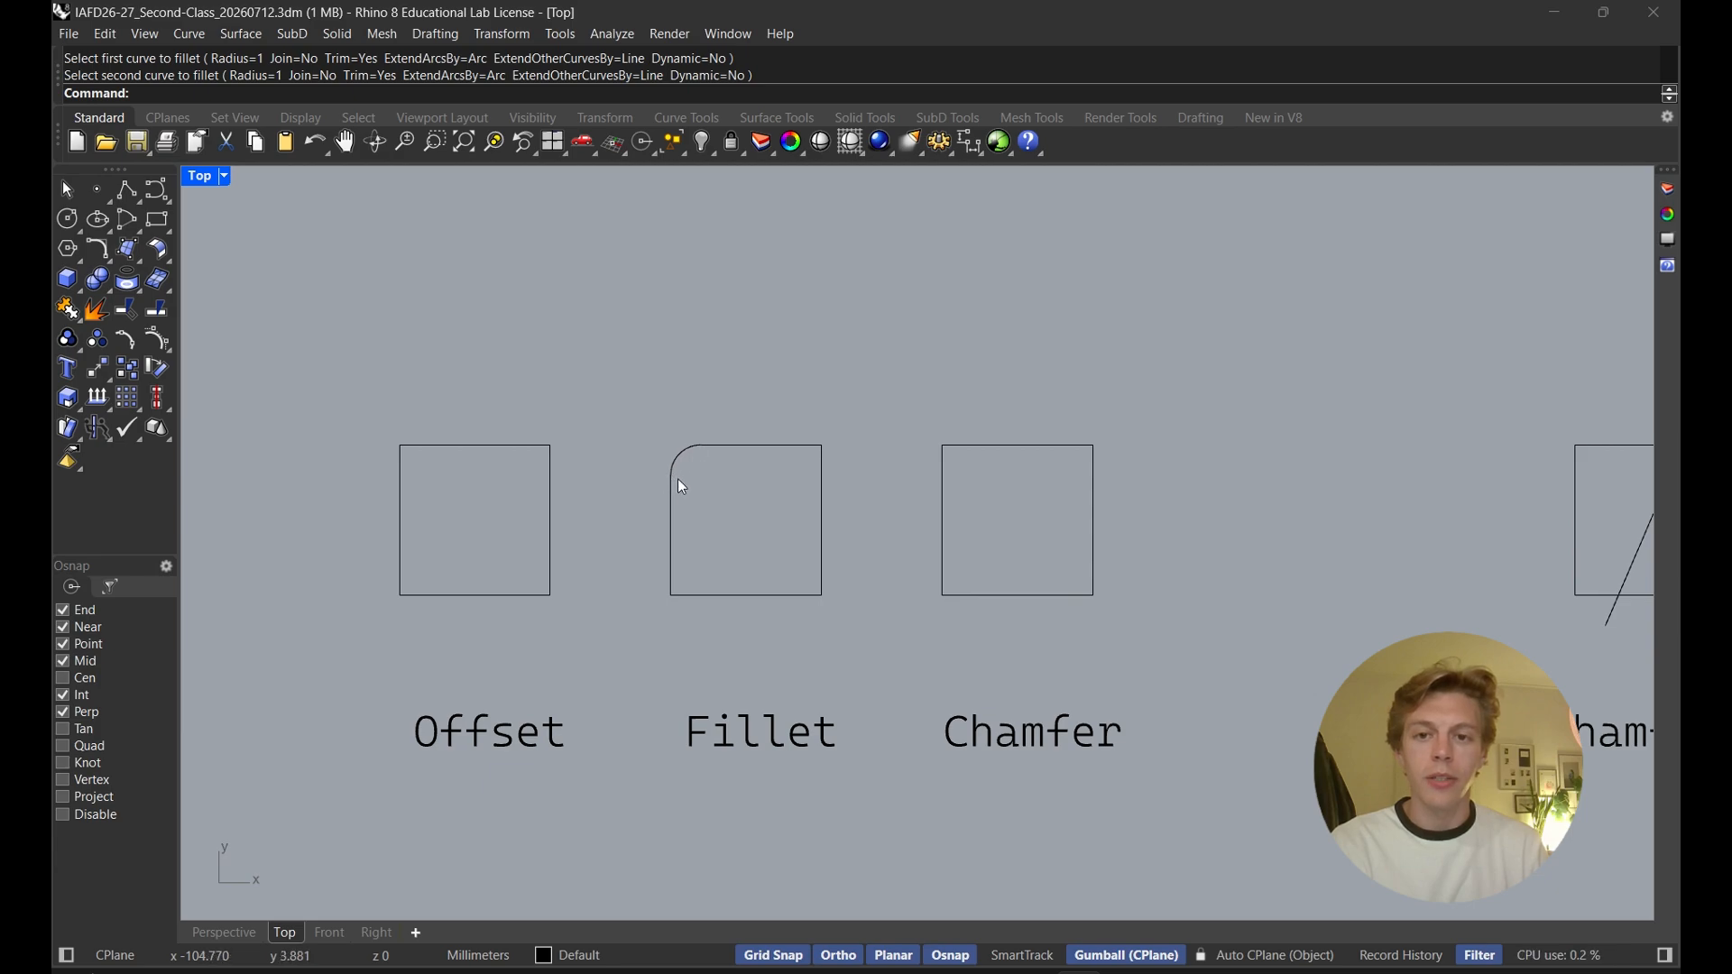
Fillet the top-right corner of the Fillet square with Trim turned off
{"action": "left_click", "coordinate": [730, 454]}
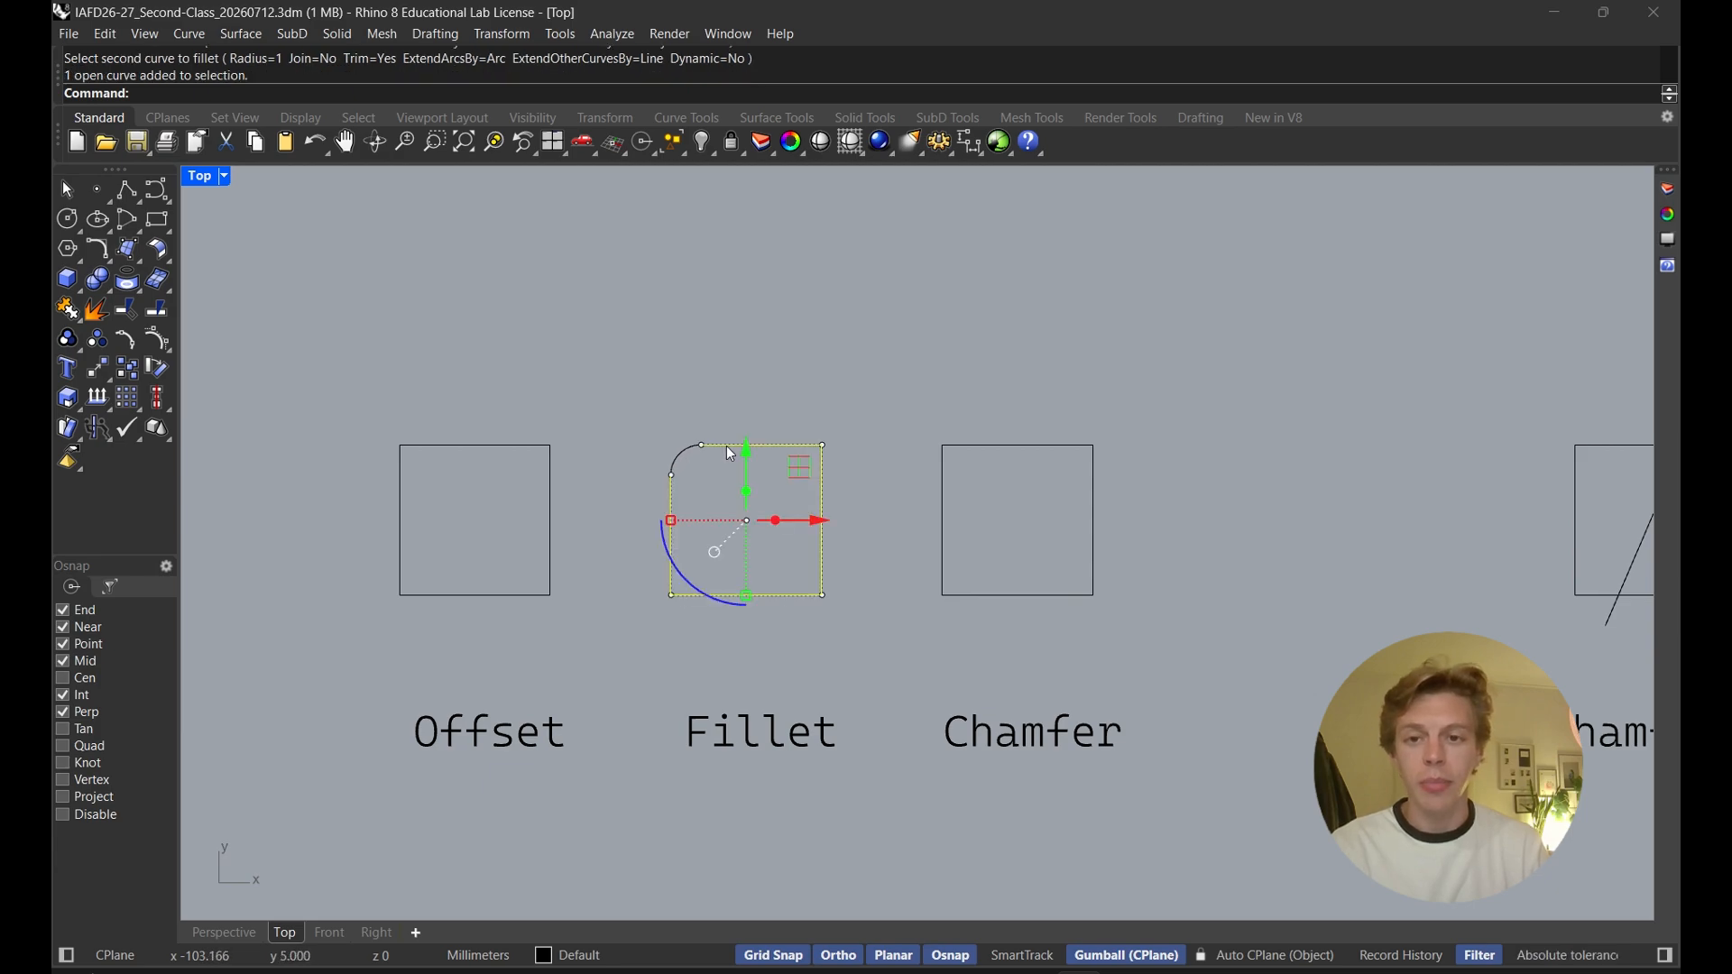
{"action": "key", "text": "Escape"}
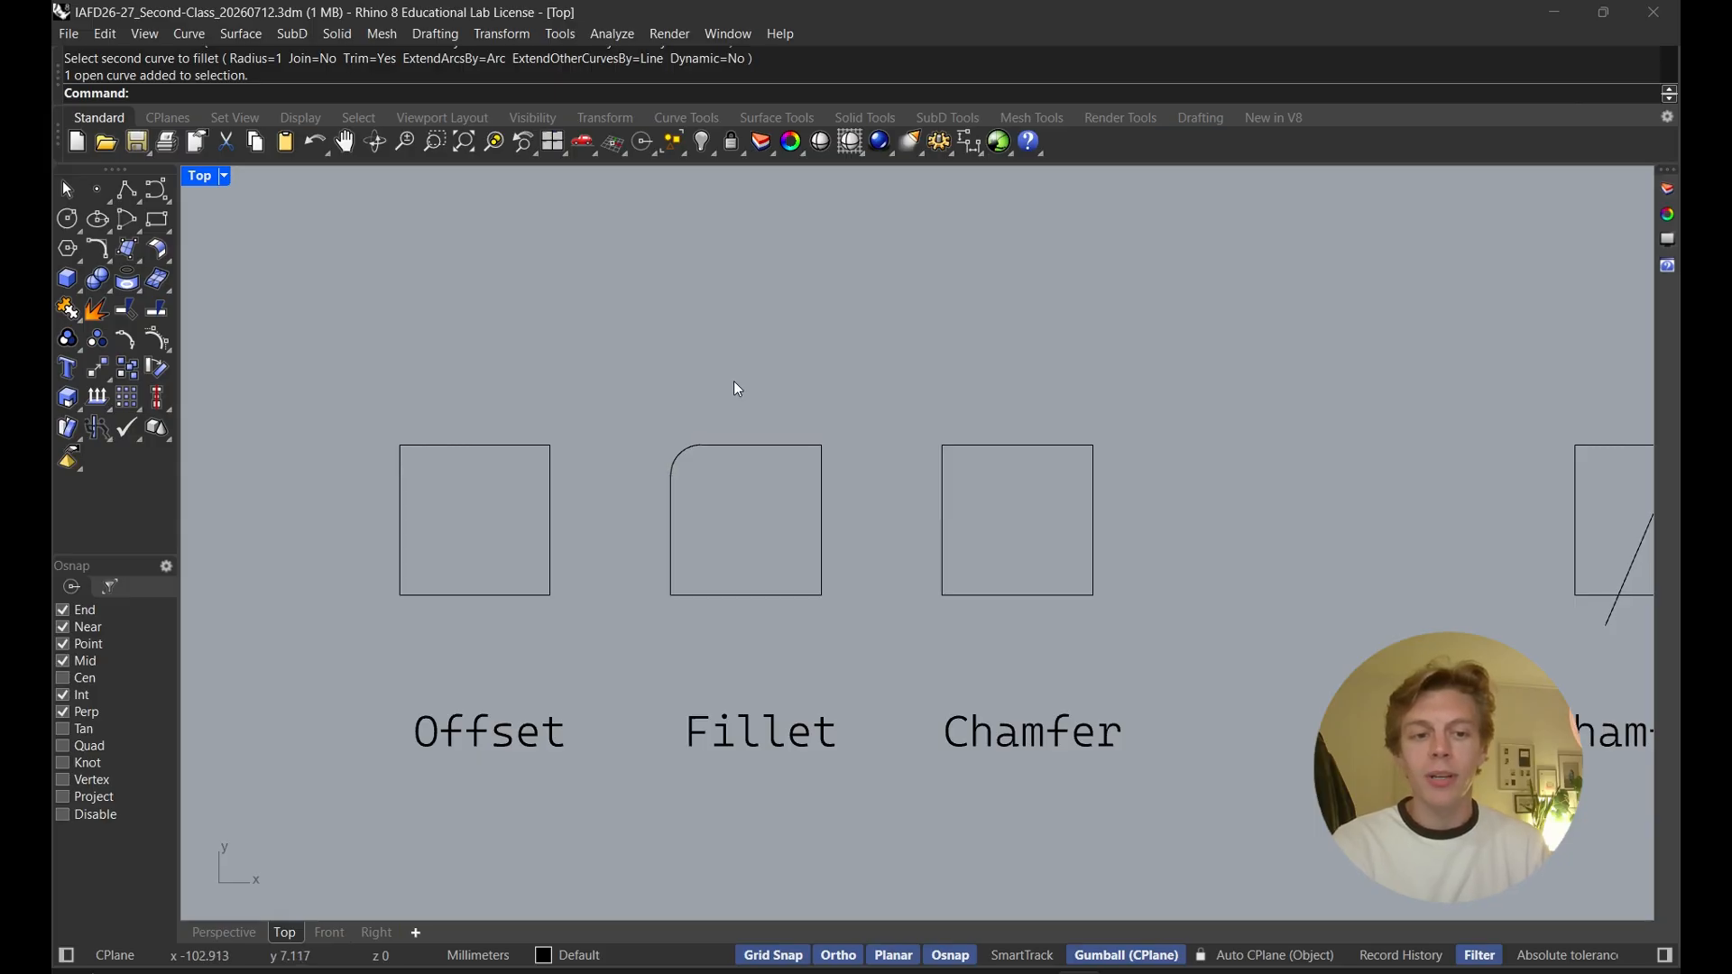
{"action": "key", "text": "Return"}
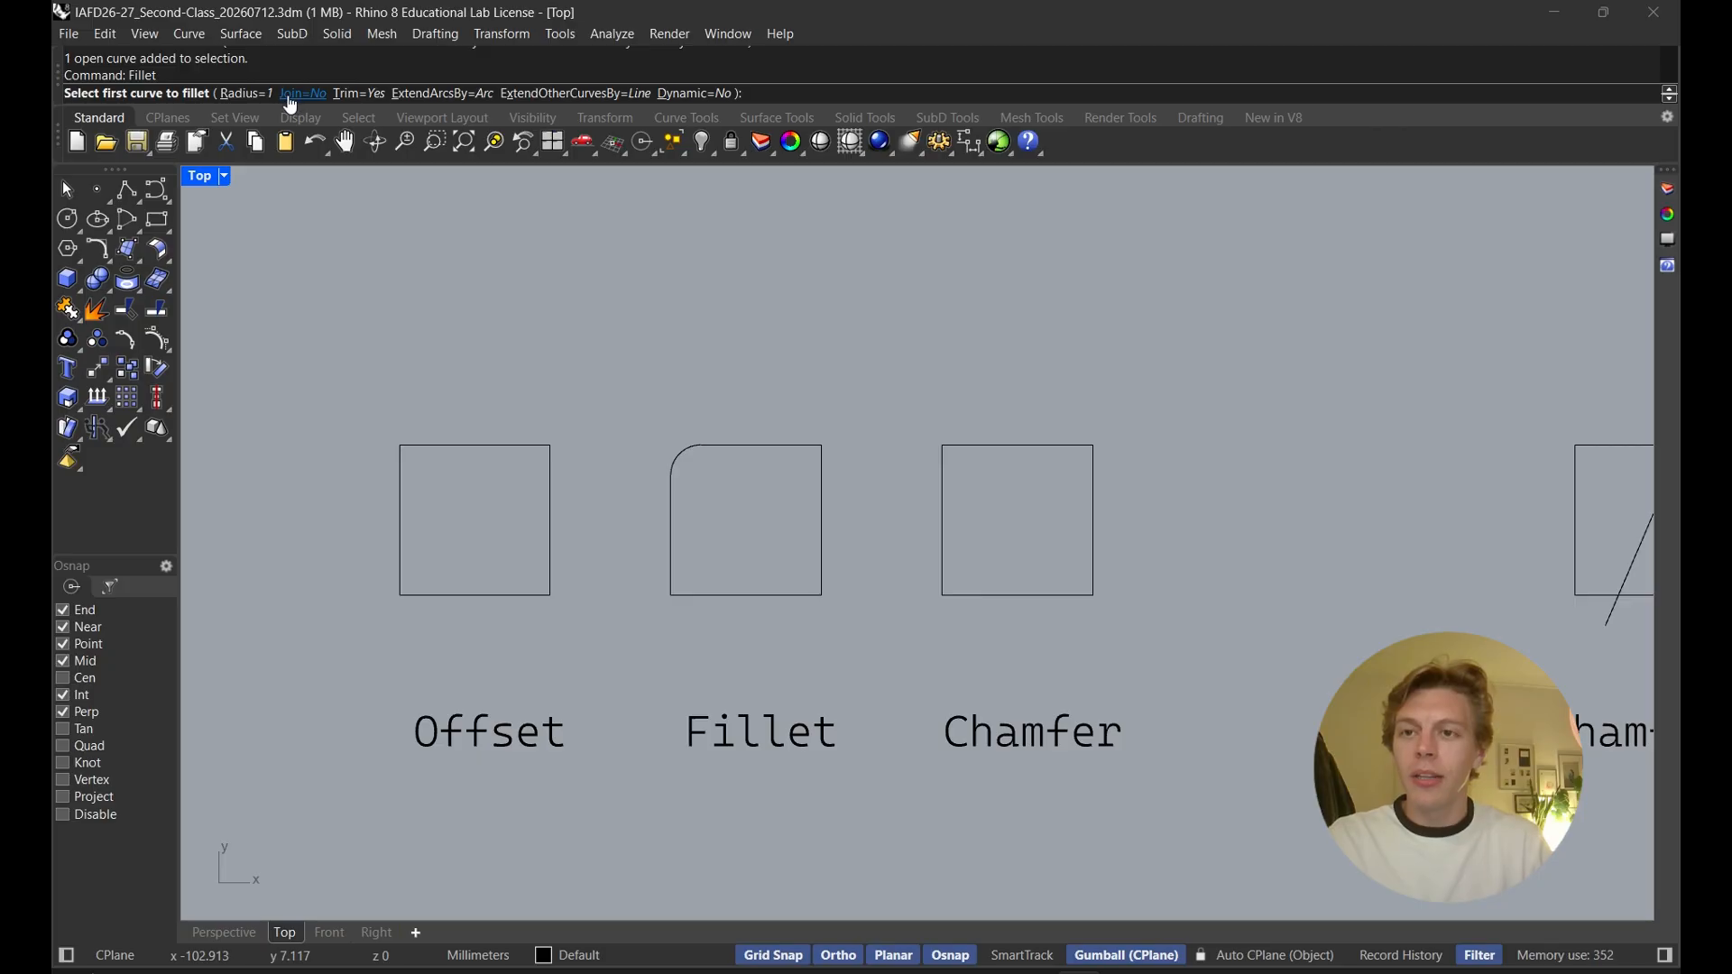
{"action": "left_click", "coordinate": [352, 96]}
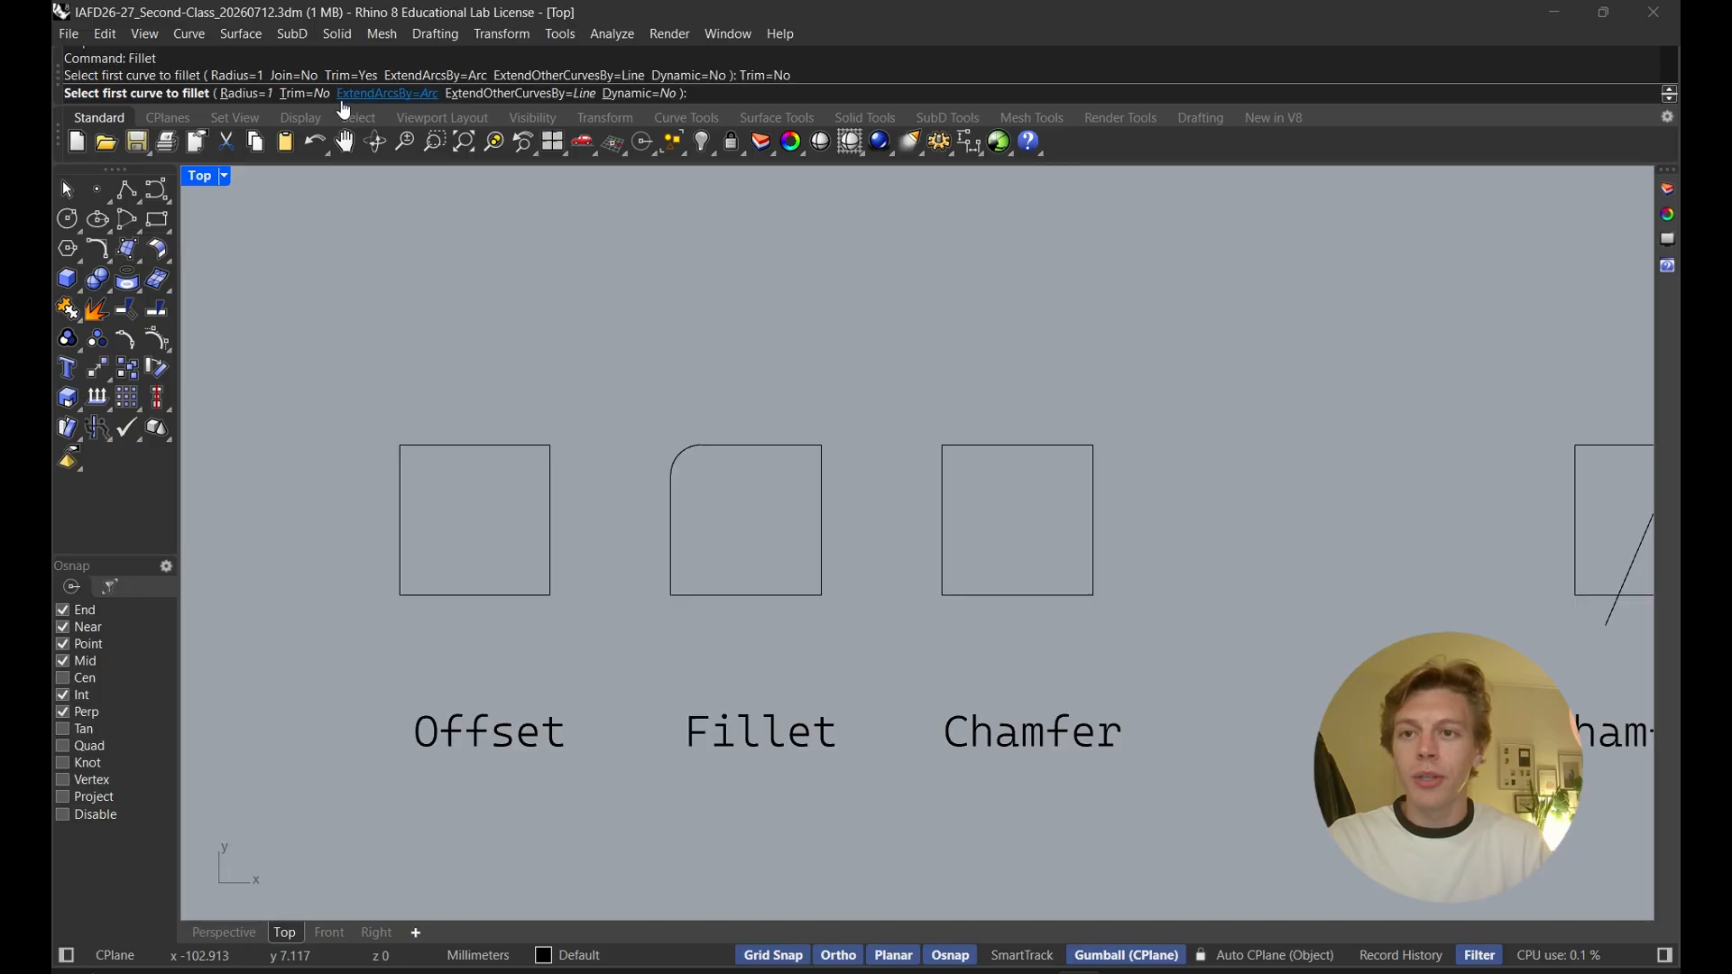
{"action": "left_click", "coordinate": [758, 446]}
{"action": "left_click", "coordinate": [820, 487]}
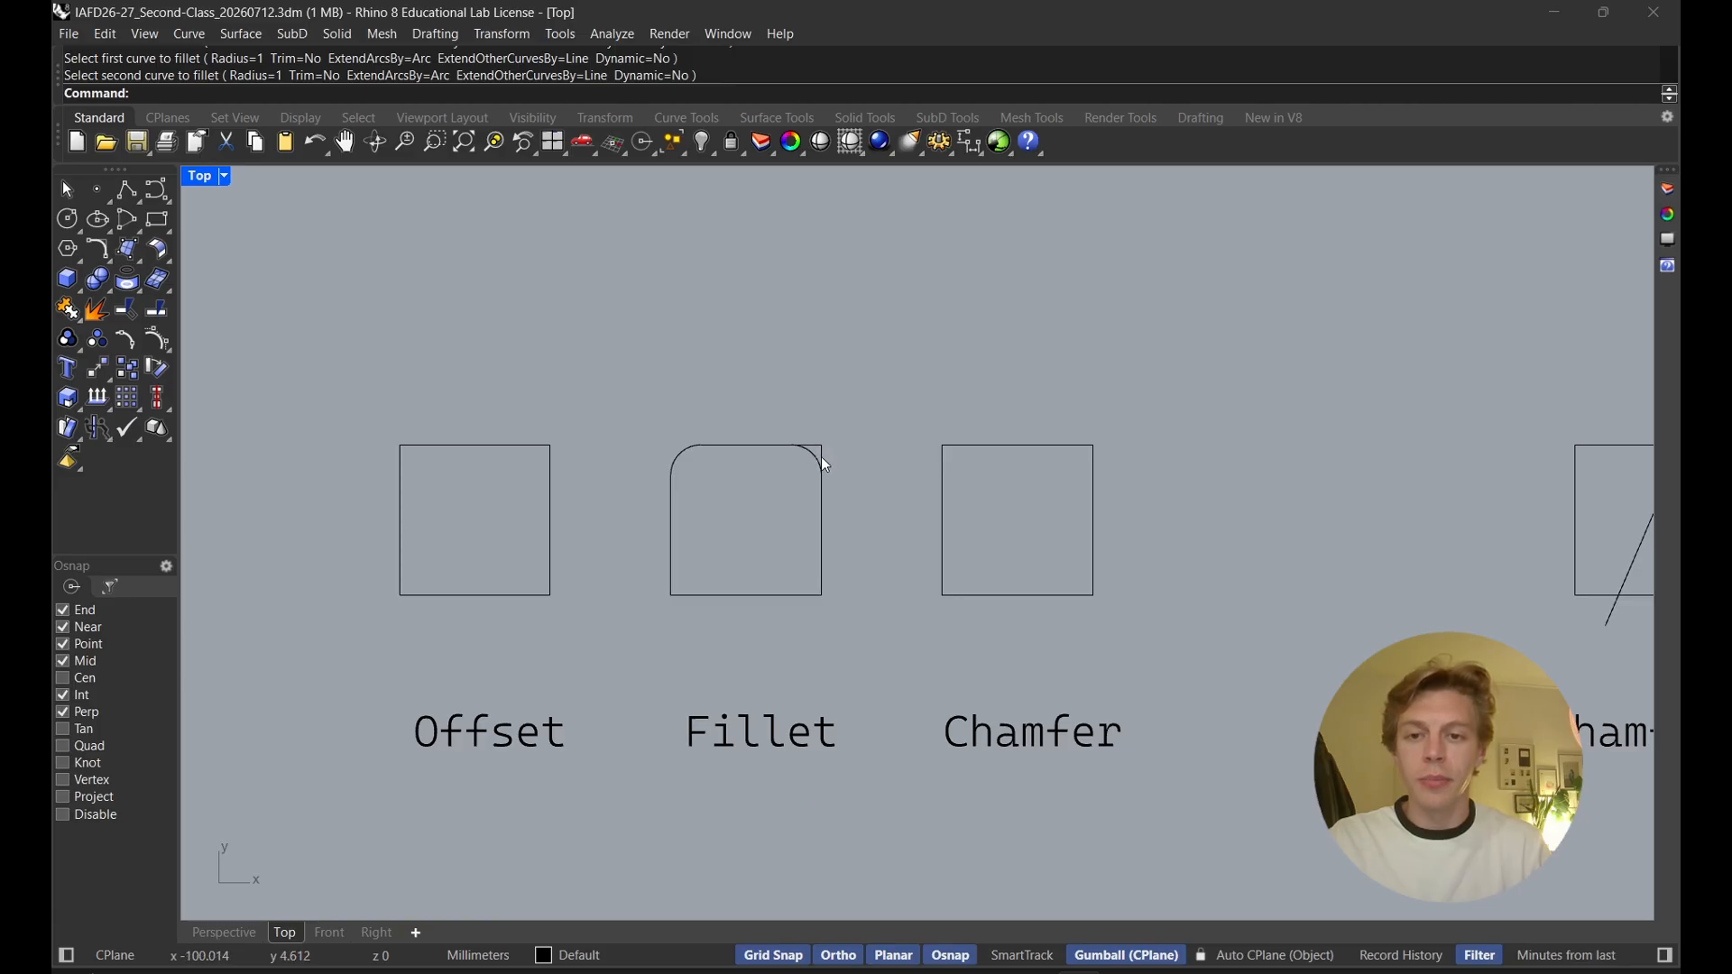
Fillet the bottom-right corner of the Fillet square with Trim and Join both turned on
{"action": "key", "text": "Return"}
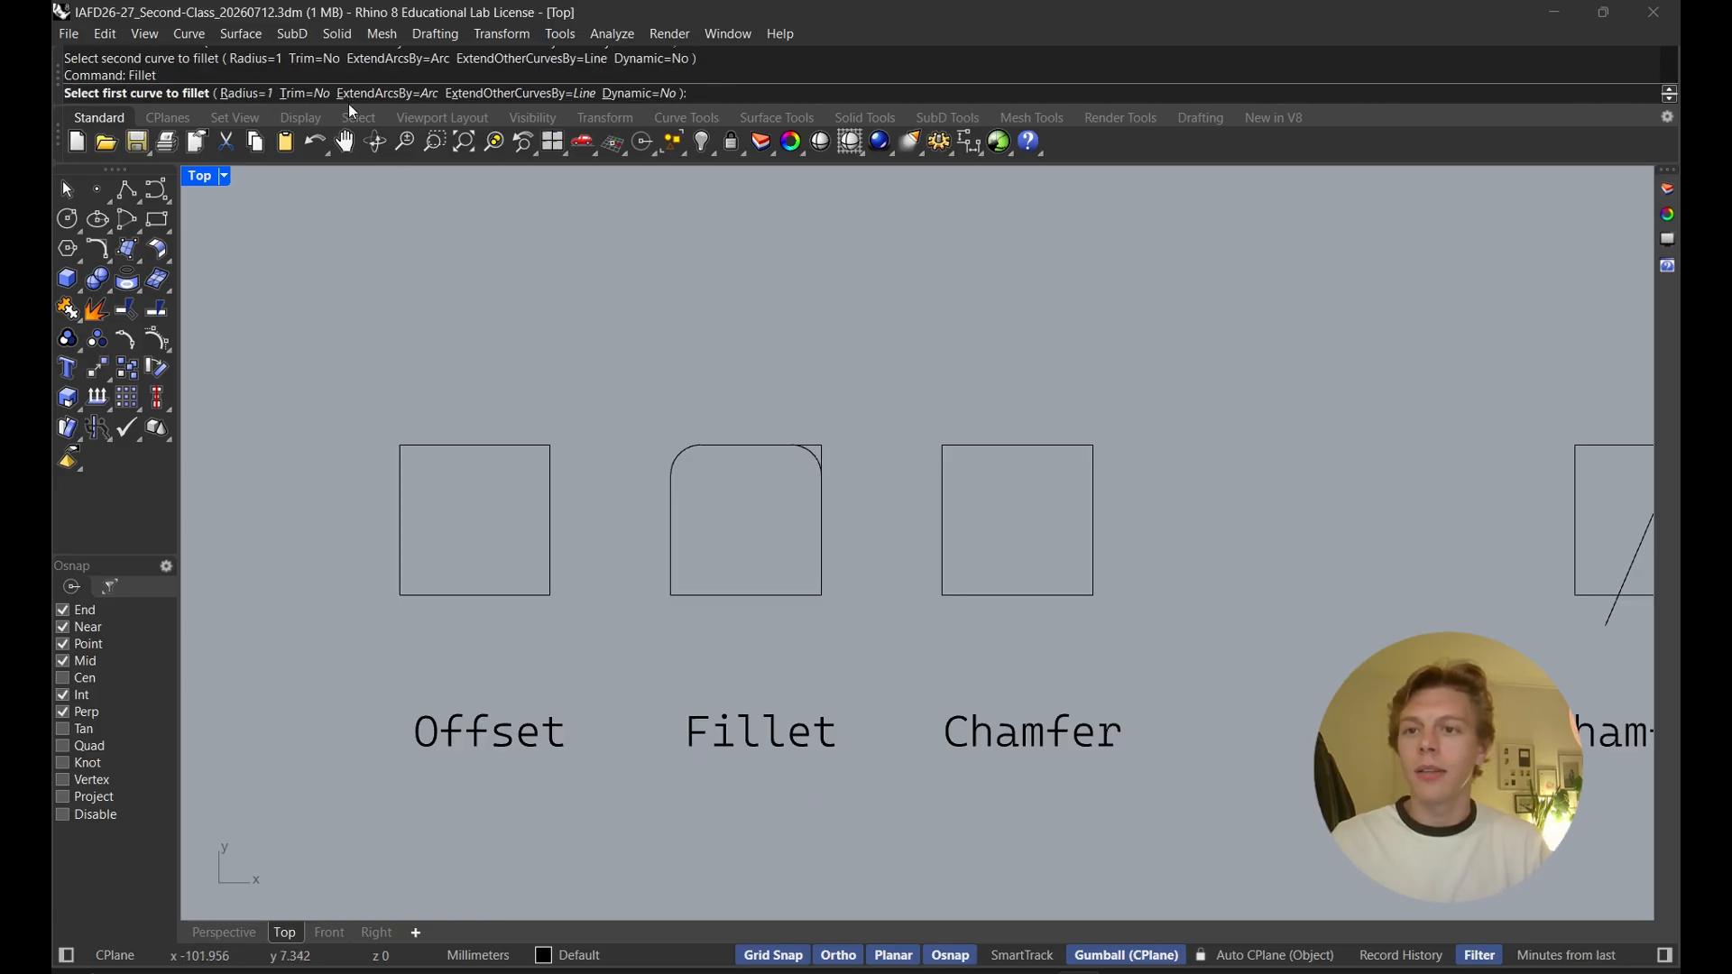
{"action": "left_click", "coordinate": [317, 101]}
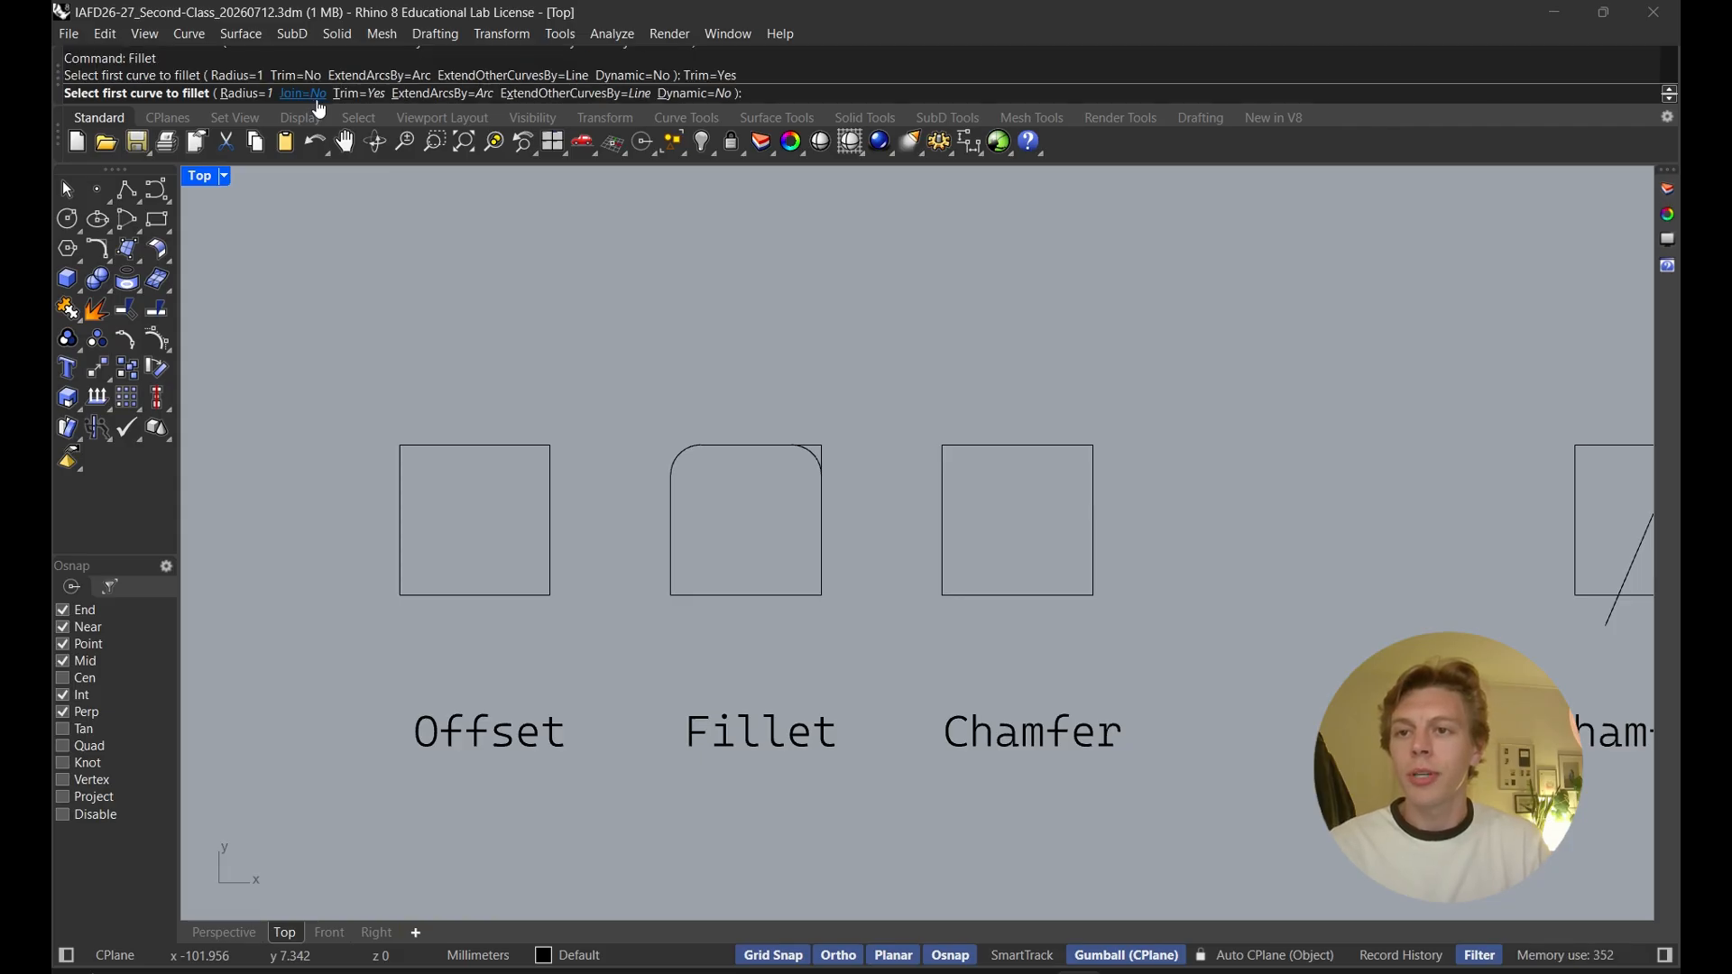
{"action": "left_click", "coordinate": [320, 102]}
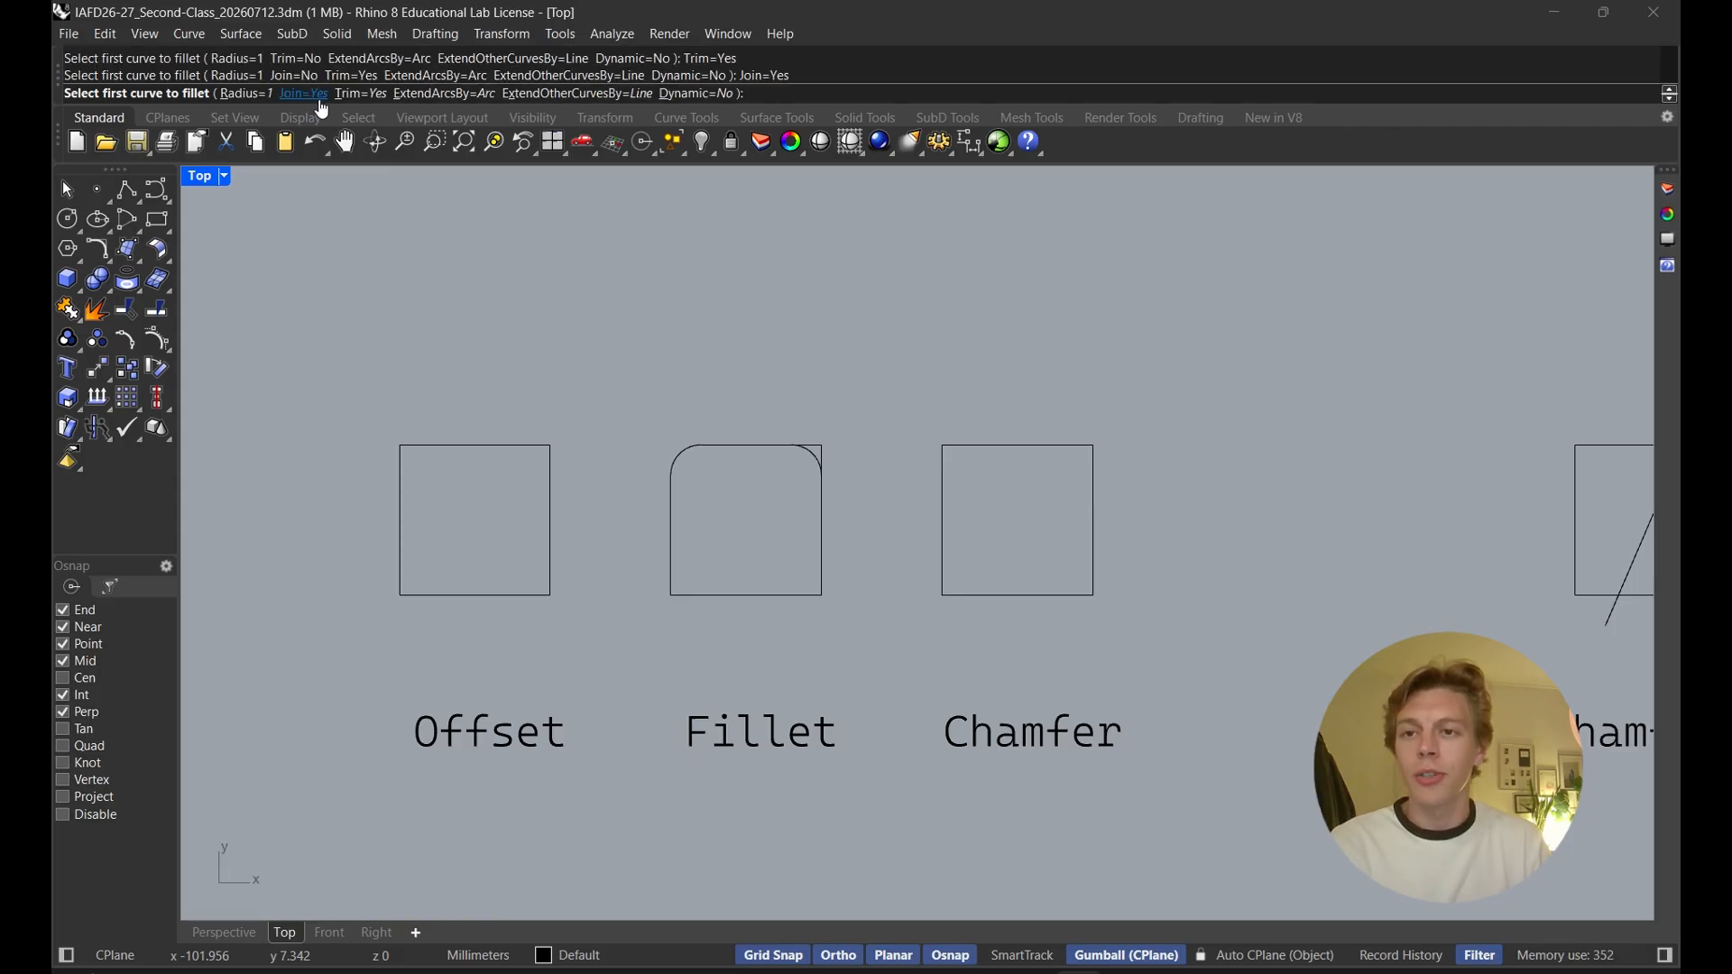
{"action": "left_click", "coordinate": [787, 597]}
{"action": "left_click", "coordinate": [822, 574]}
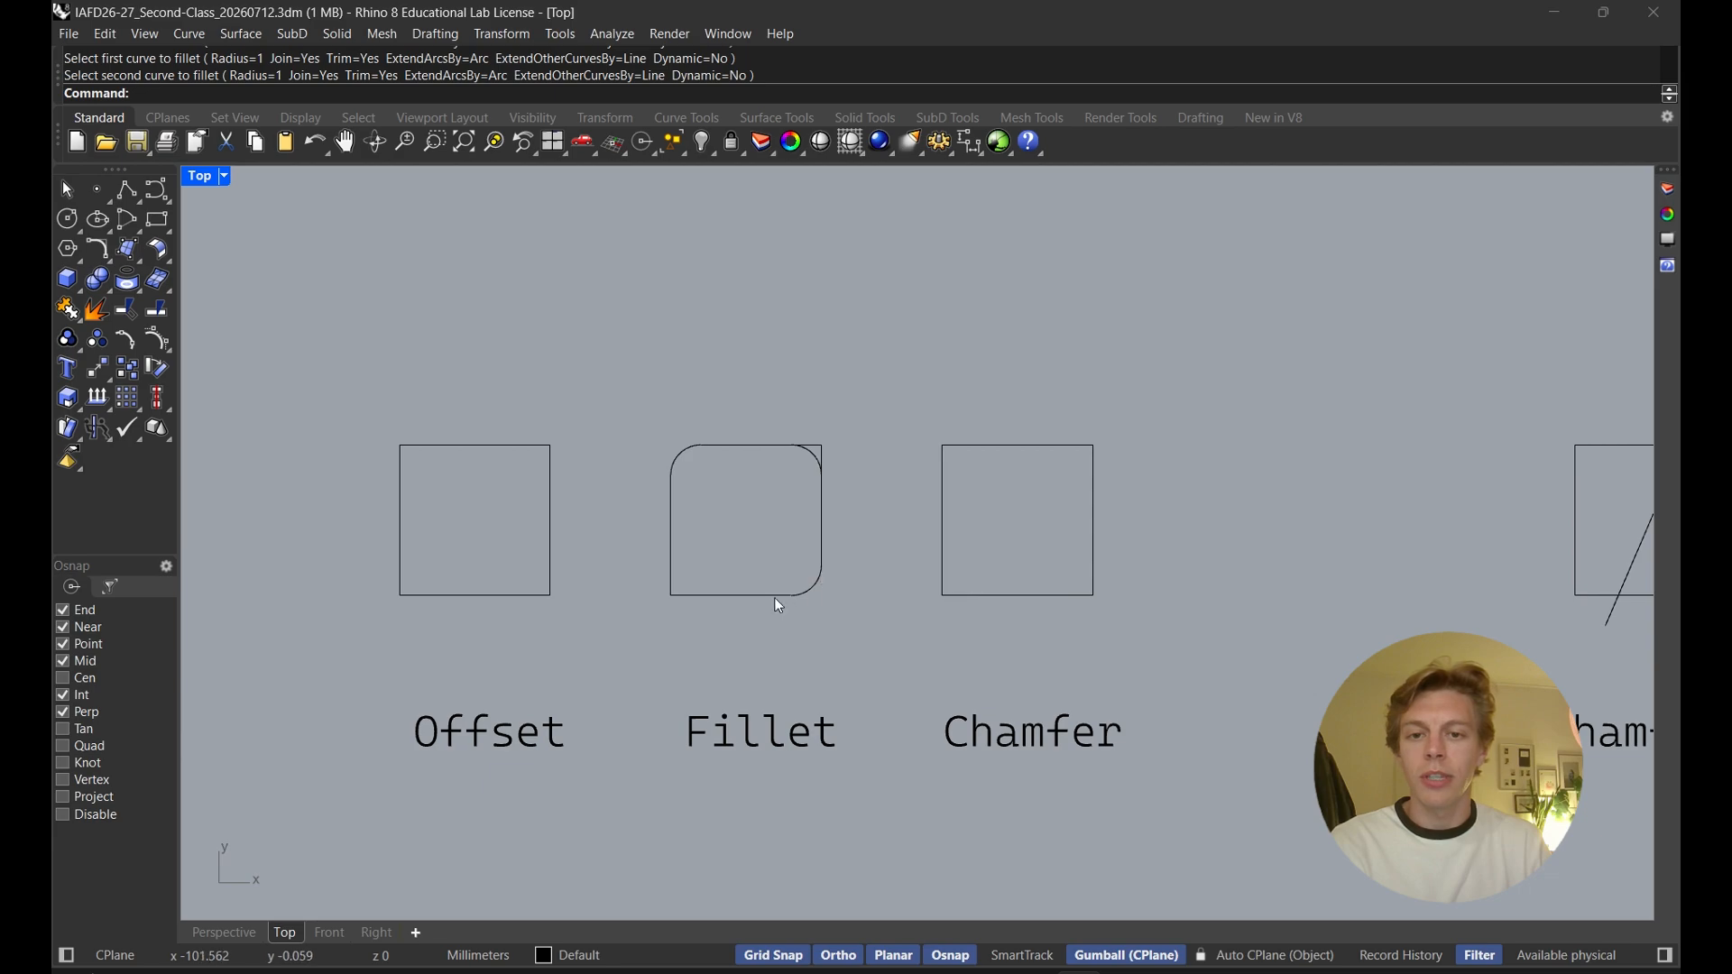
Select the Fillet square's pieces one at a time to check which curves are separate
{"action": "left_click", "coordinate": [777, 594]}
{"action": "key", "text": "Escape"}
{"action": "left_click", "coordinate": [784, 588]}
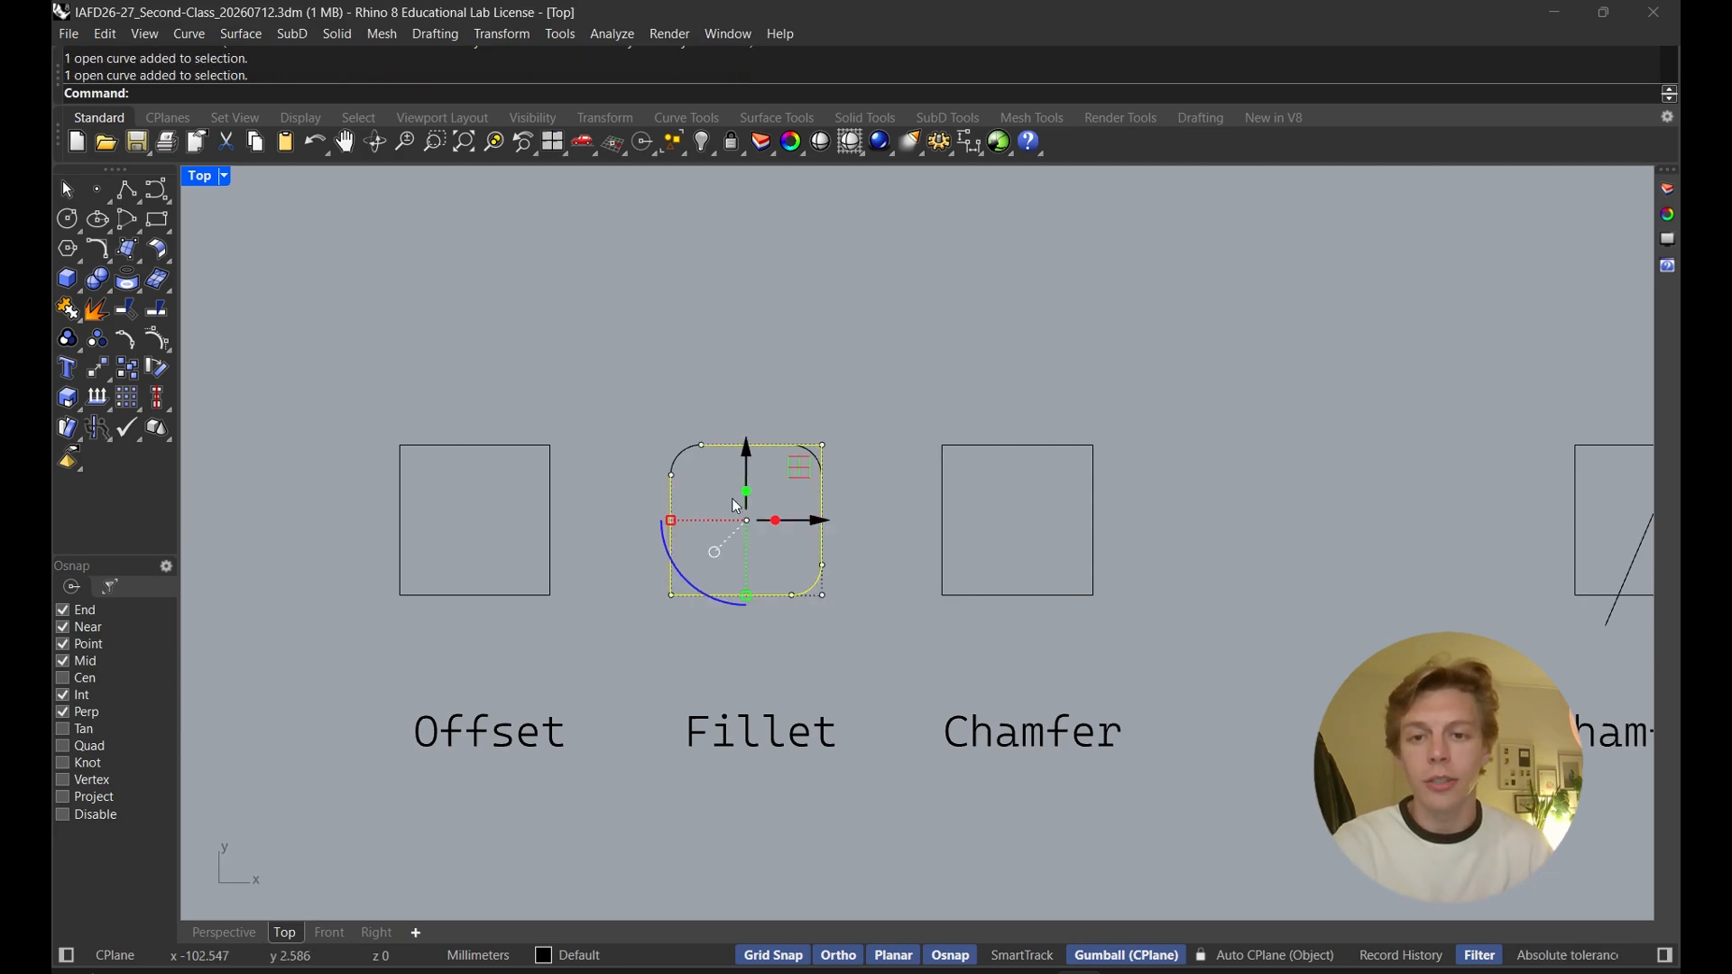
{"action": "key", "text": "Escape"}
{"action": "left_click", "coordinate": [673, 458]}
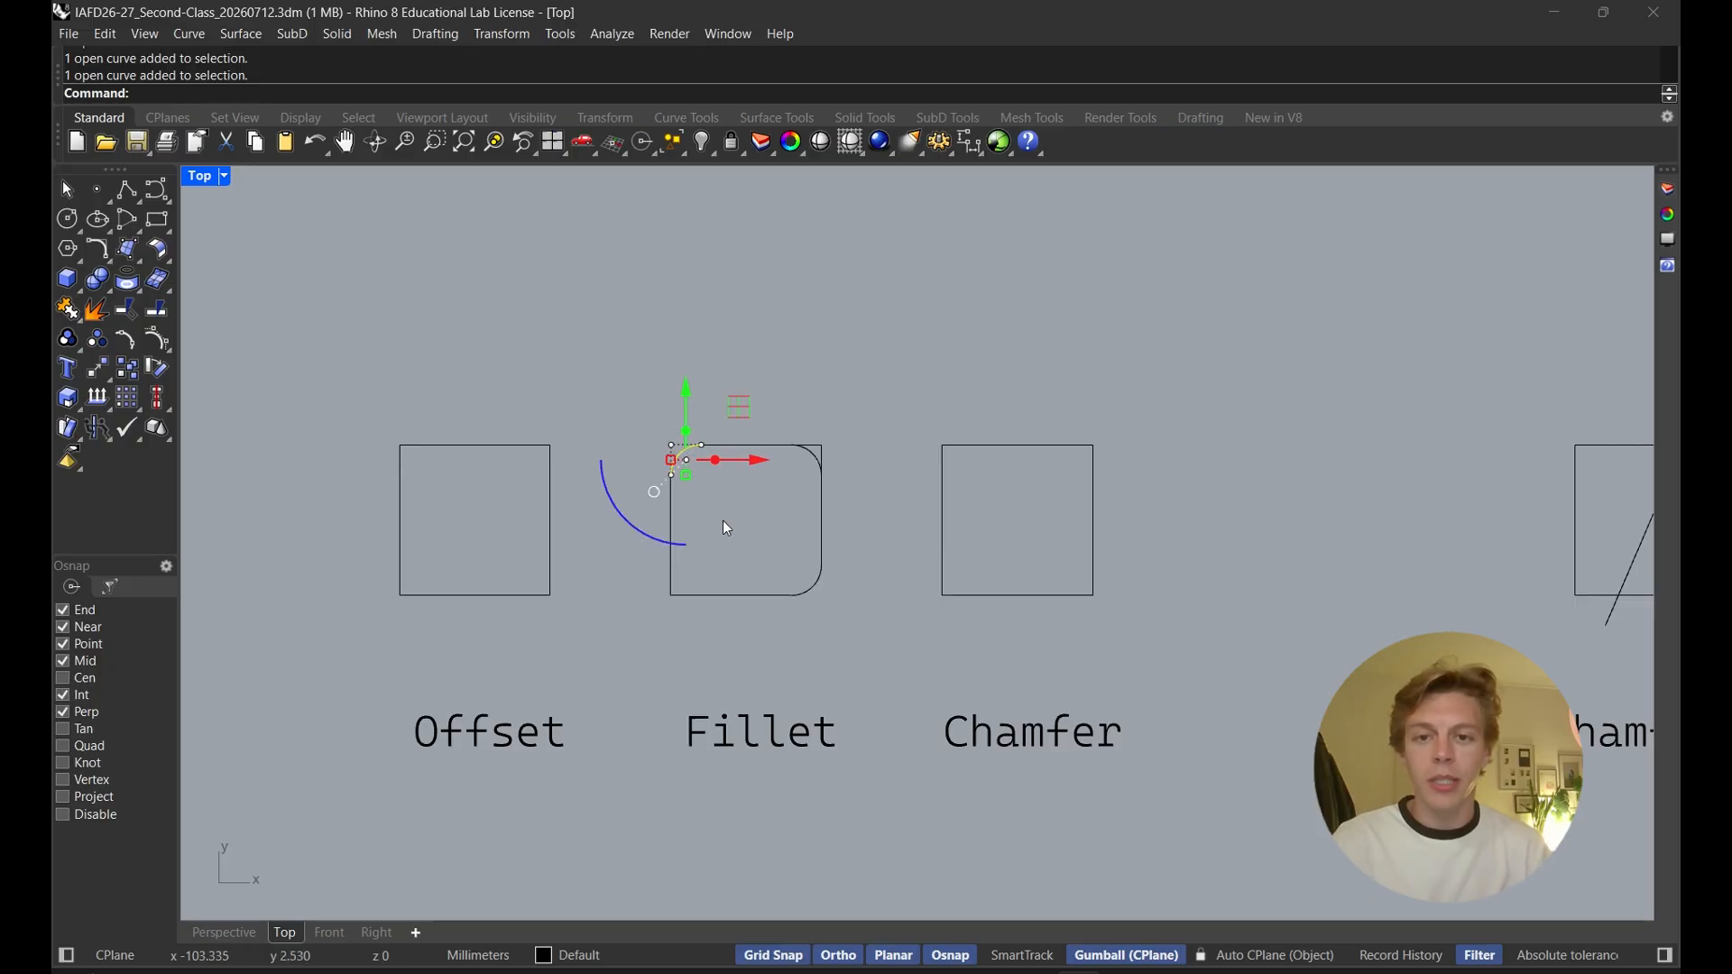
{"action": "left_click", "coordinate": [728, 524]}
{"action": "left_click", "coordinate": [675, 453]}
{"action": "left_click", "coordinate": [751, 527]}
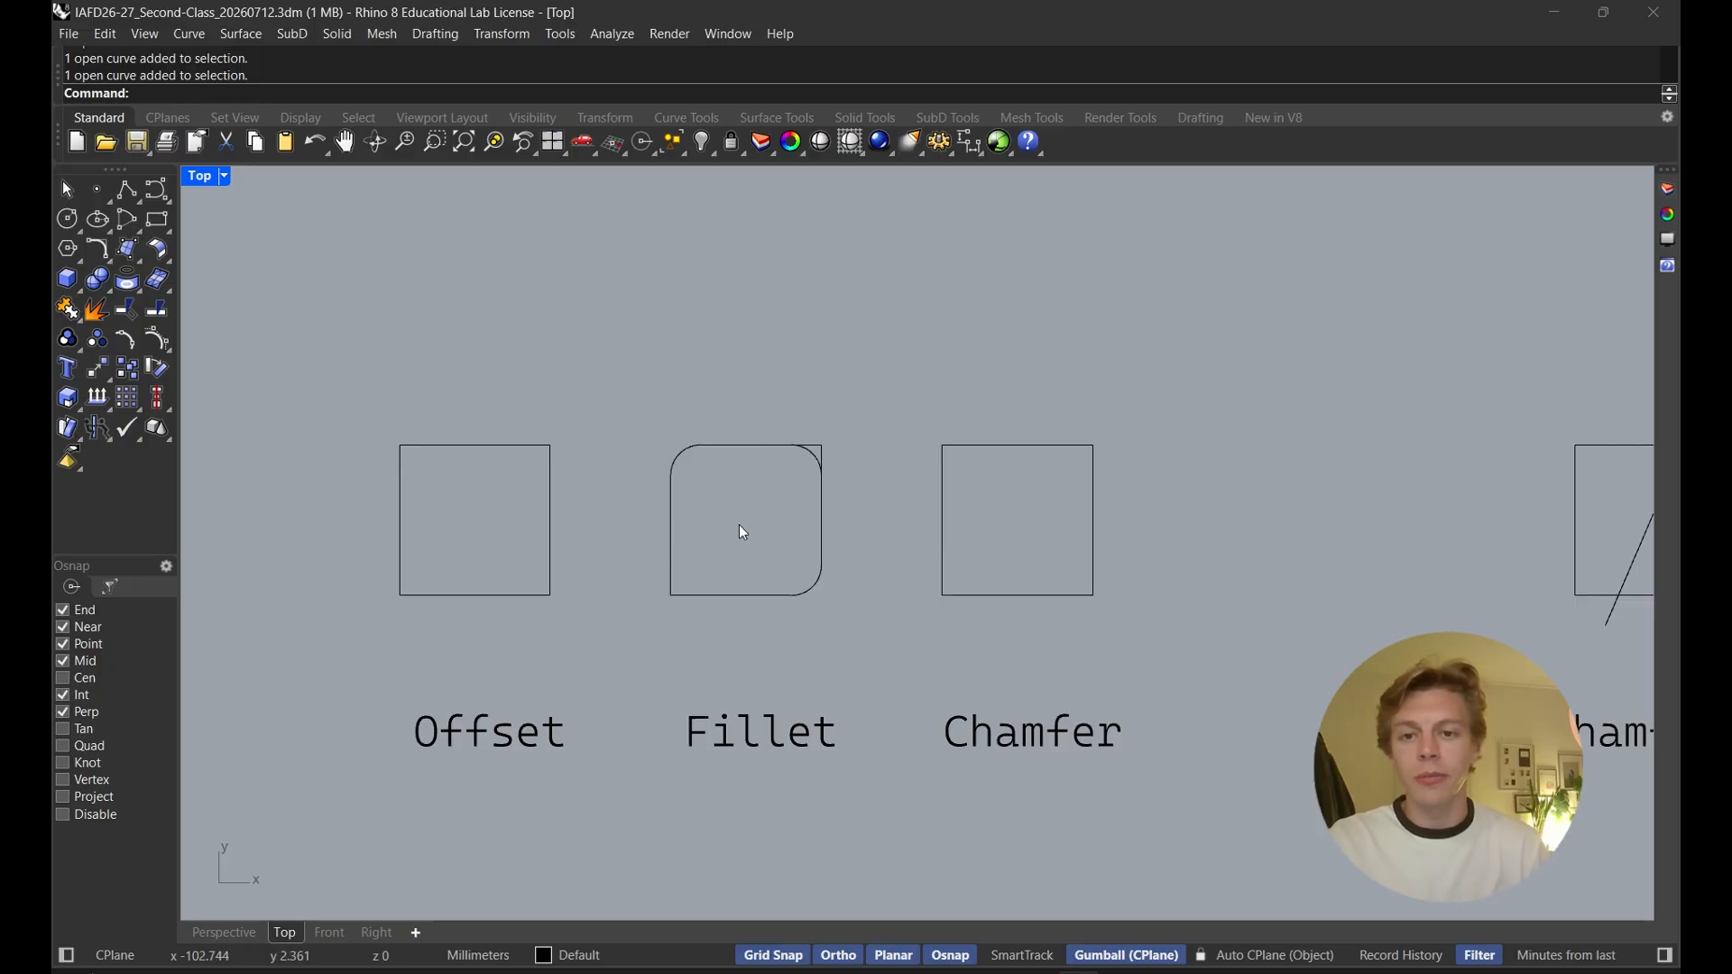
{"action": "left_click", "coordinate": [734, 445]}
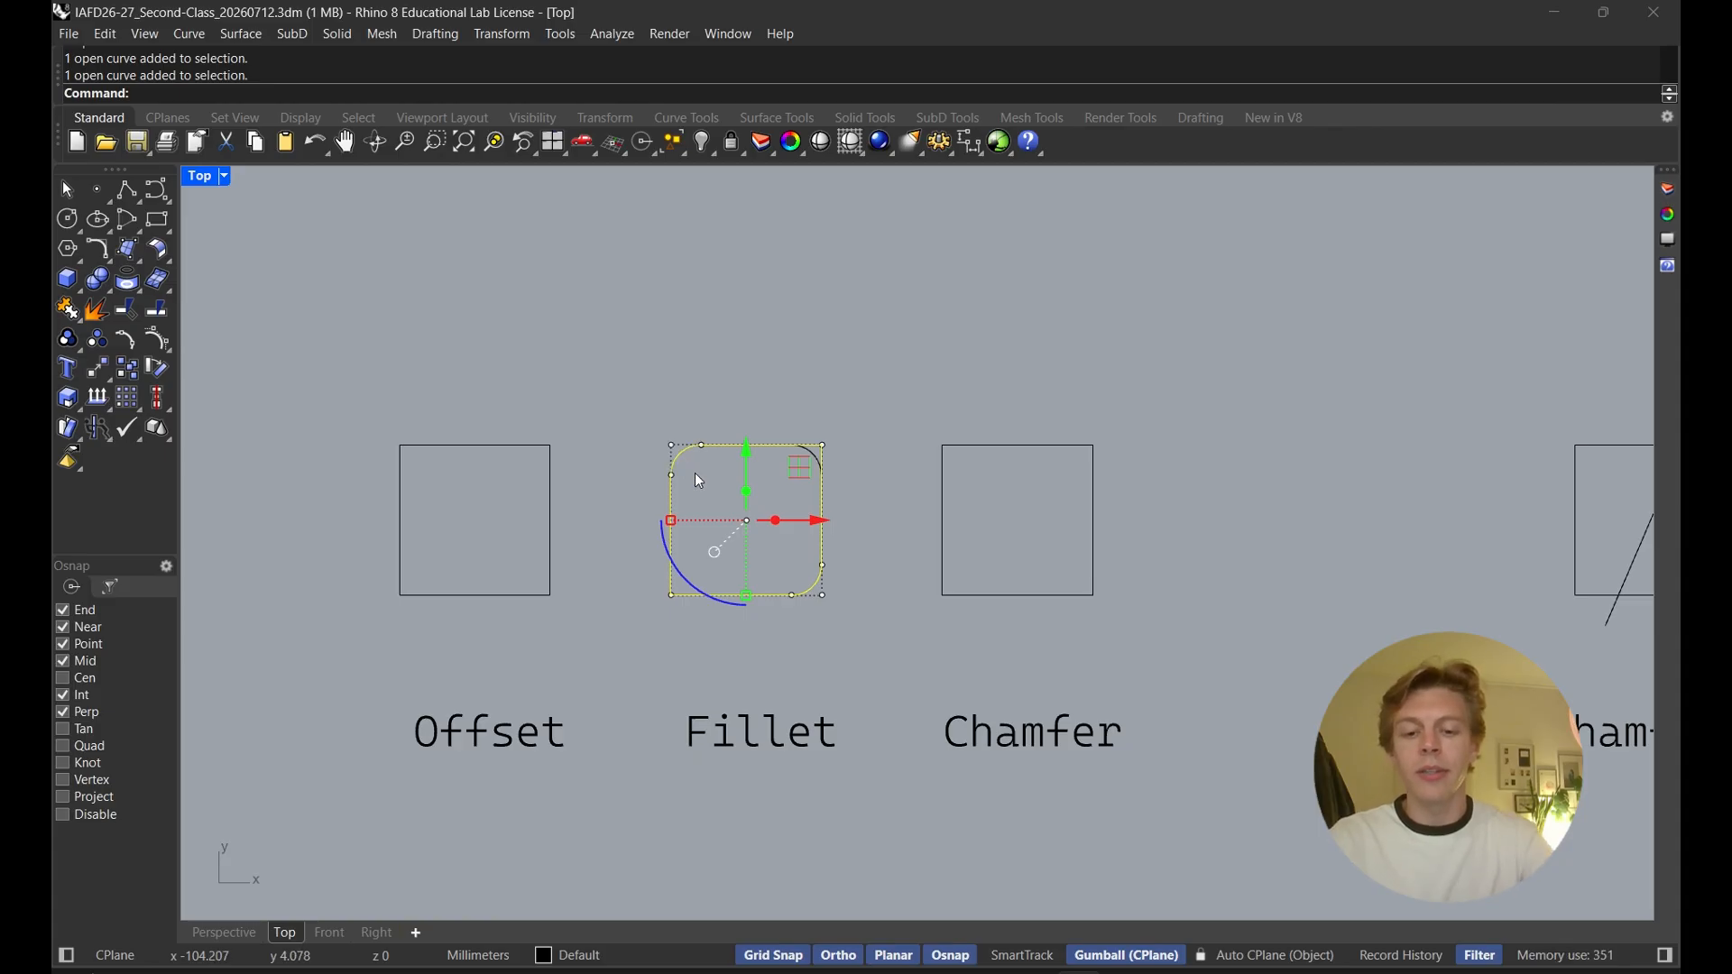
{"action": "key", "text": "Escape"}
Join the Fillet square's curves into one closed curve and delete the leftover untrimmed top-right arc
{"action": "left_click_drag", "start_coordinate": [766, 654], "coordinate": [623, 435]}
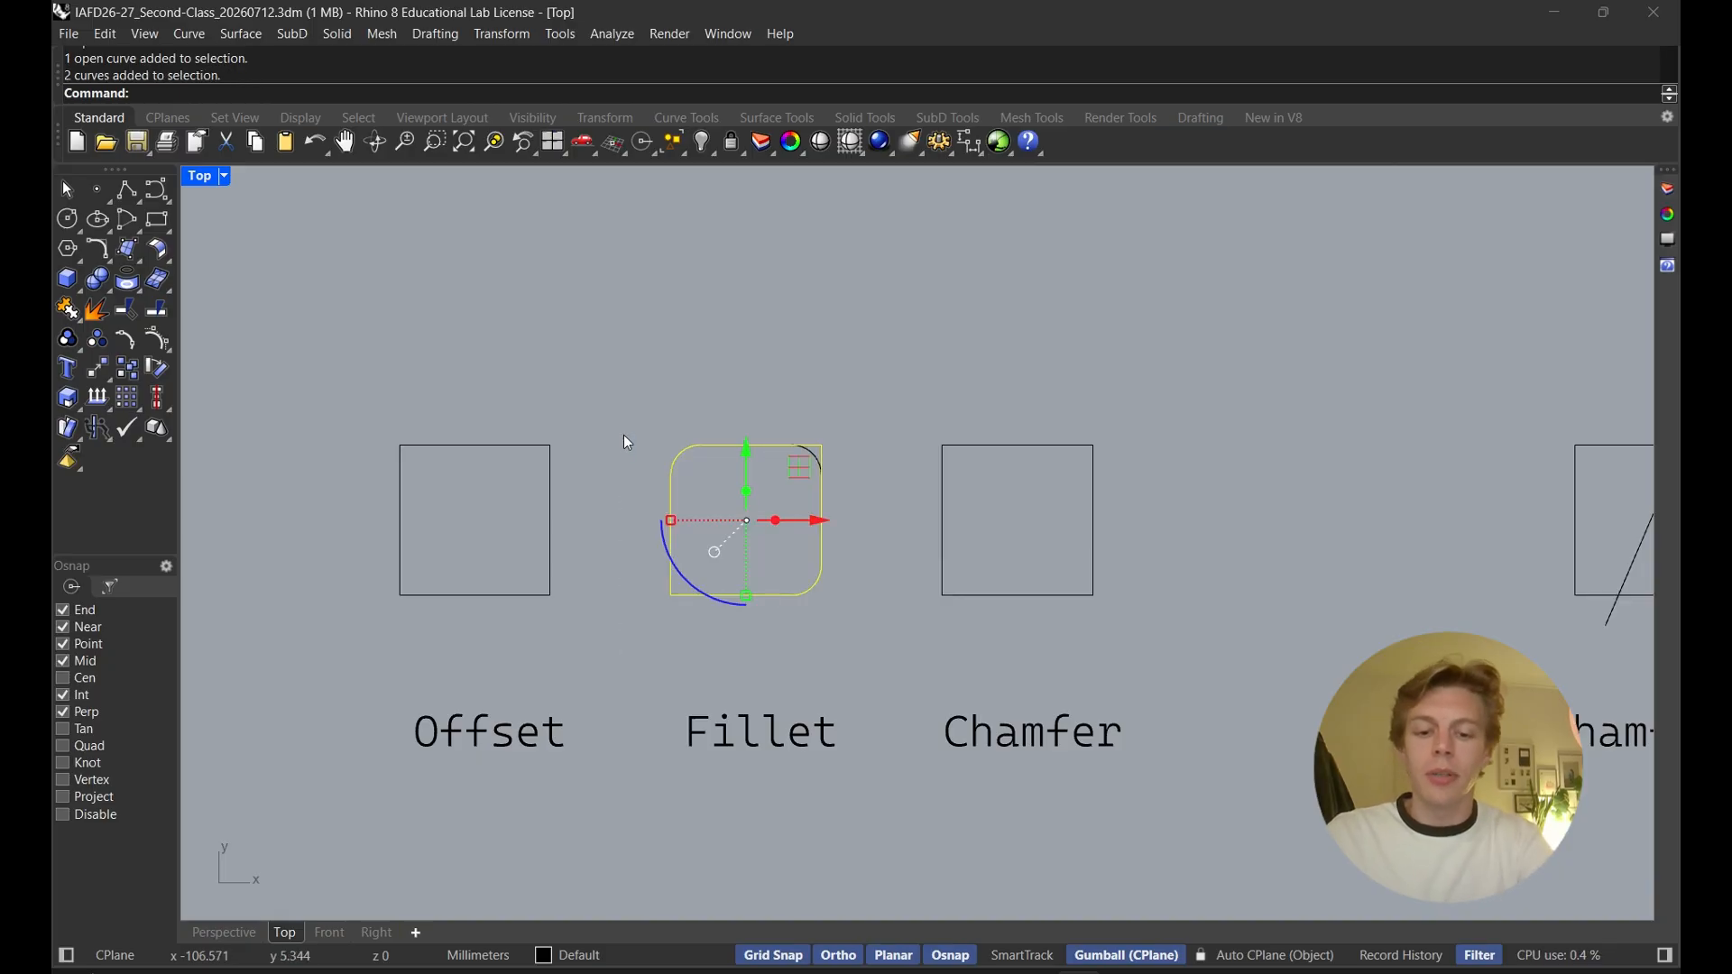
{"action": "type", "text": "Join"}
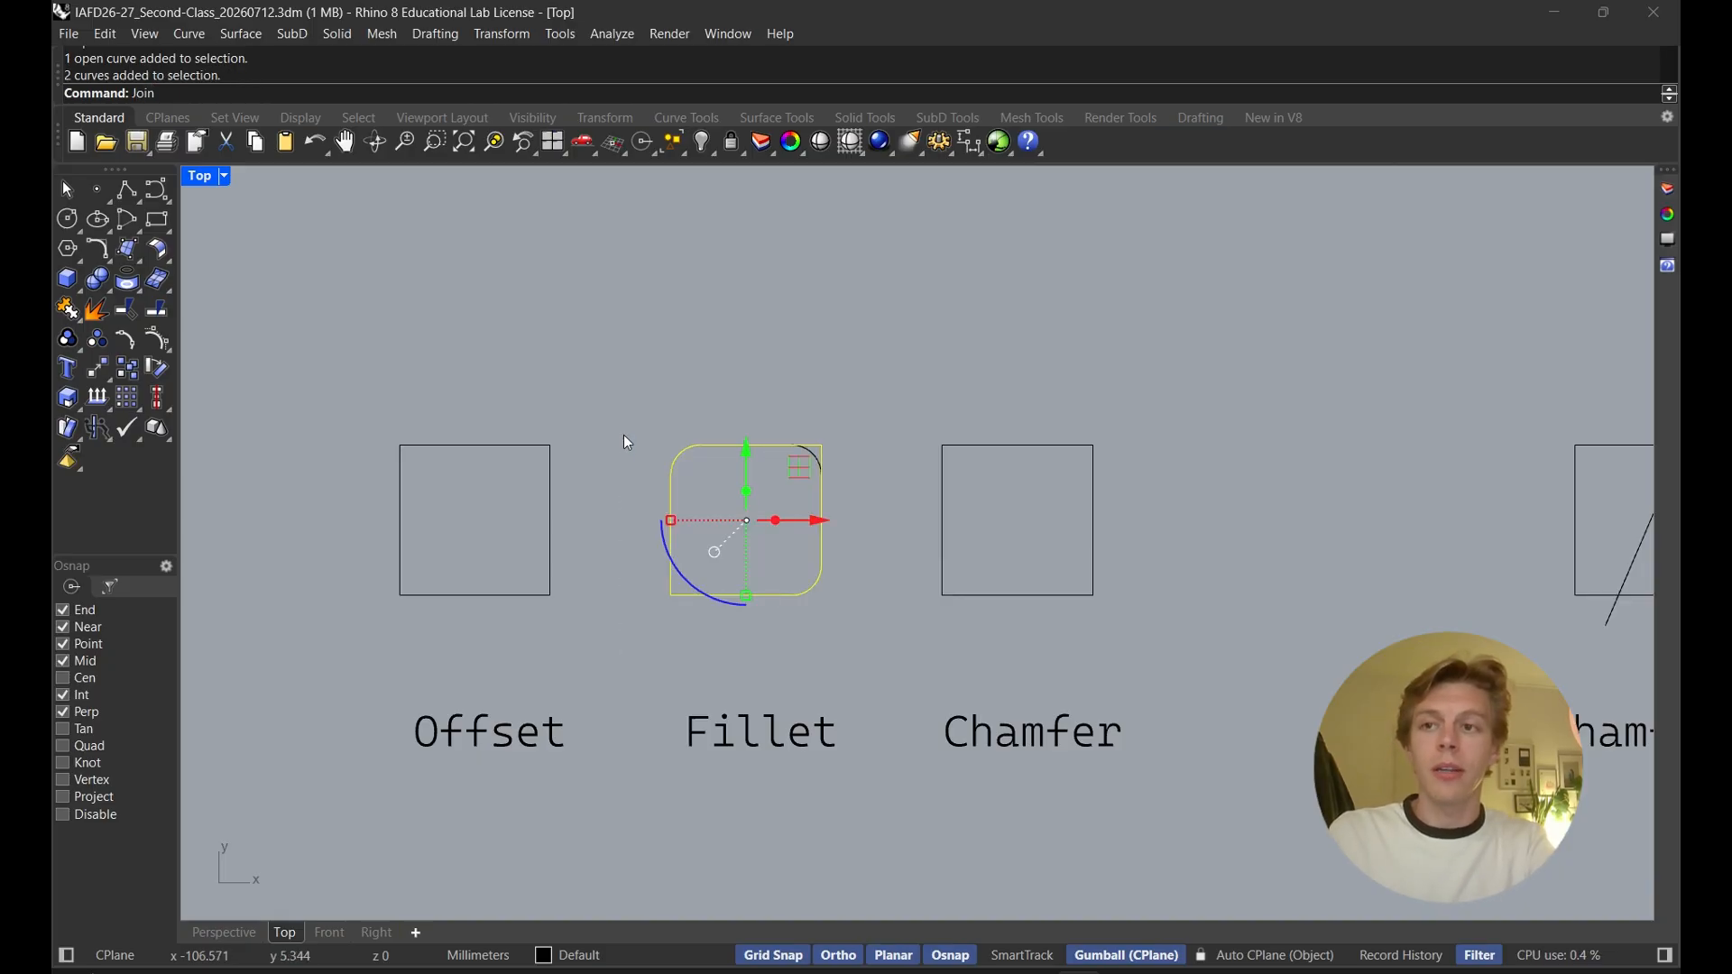
{"action": "key", "text": "Return"}
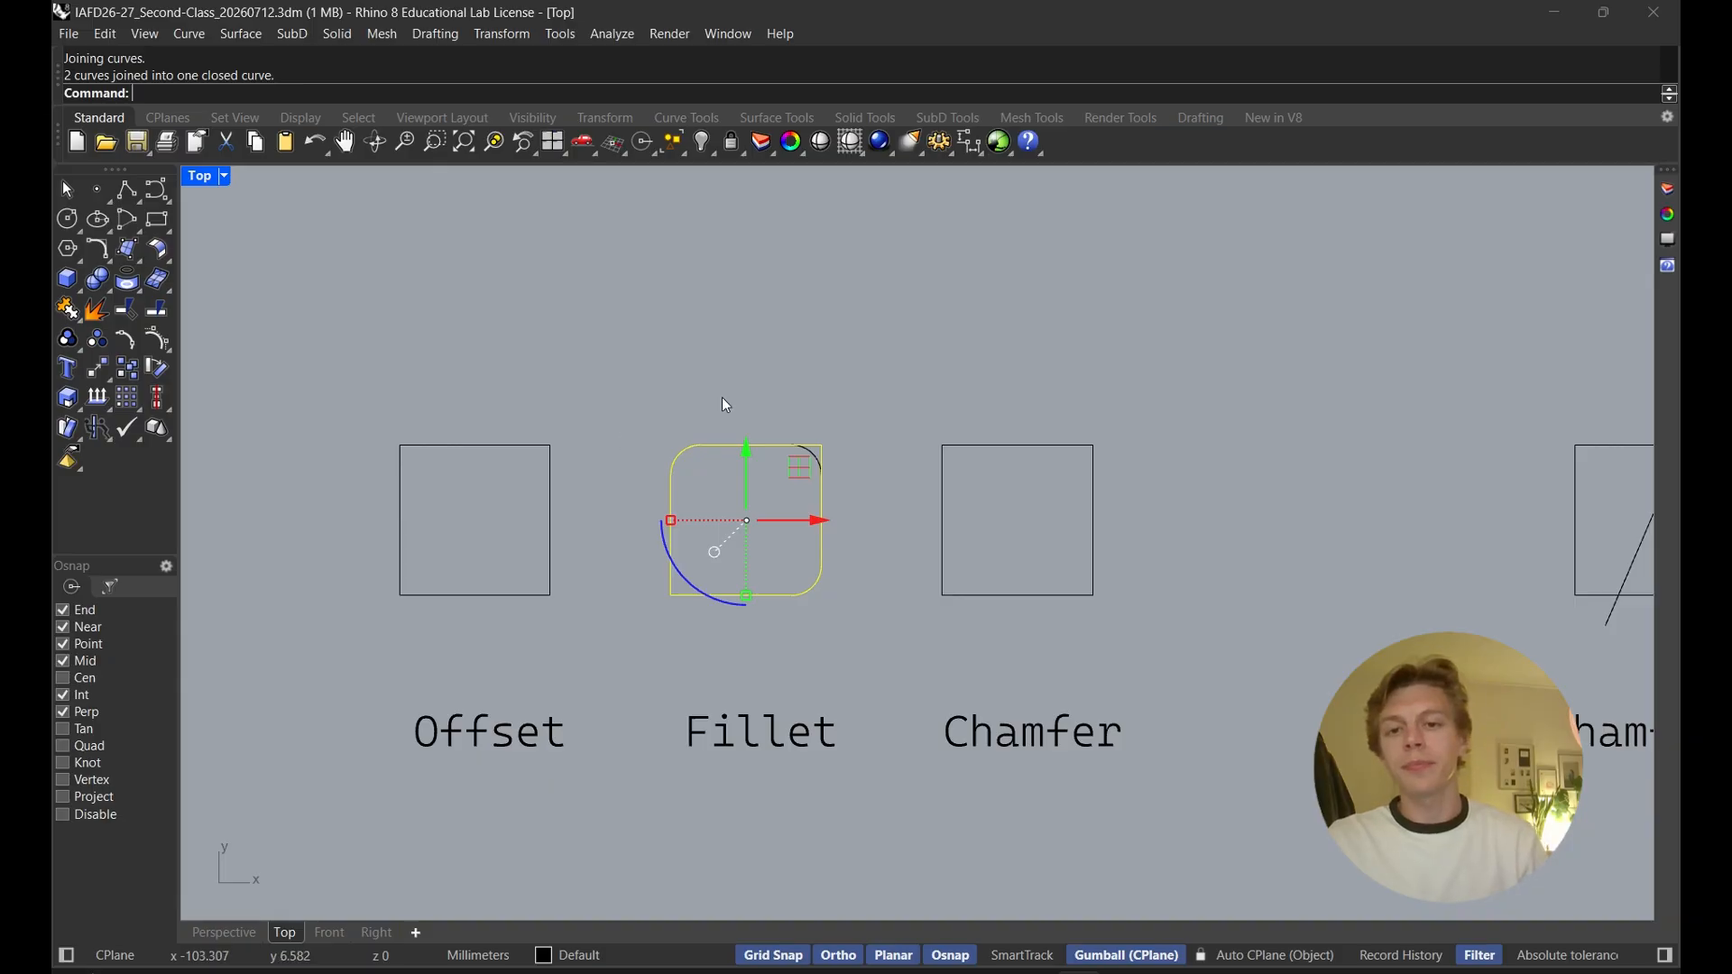
{"action": "key", "text": "Escape"}
{"action": "left_click", "coordinate": [810, 463]}
{"action": "key", "text": "Delete"}
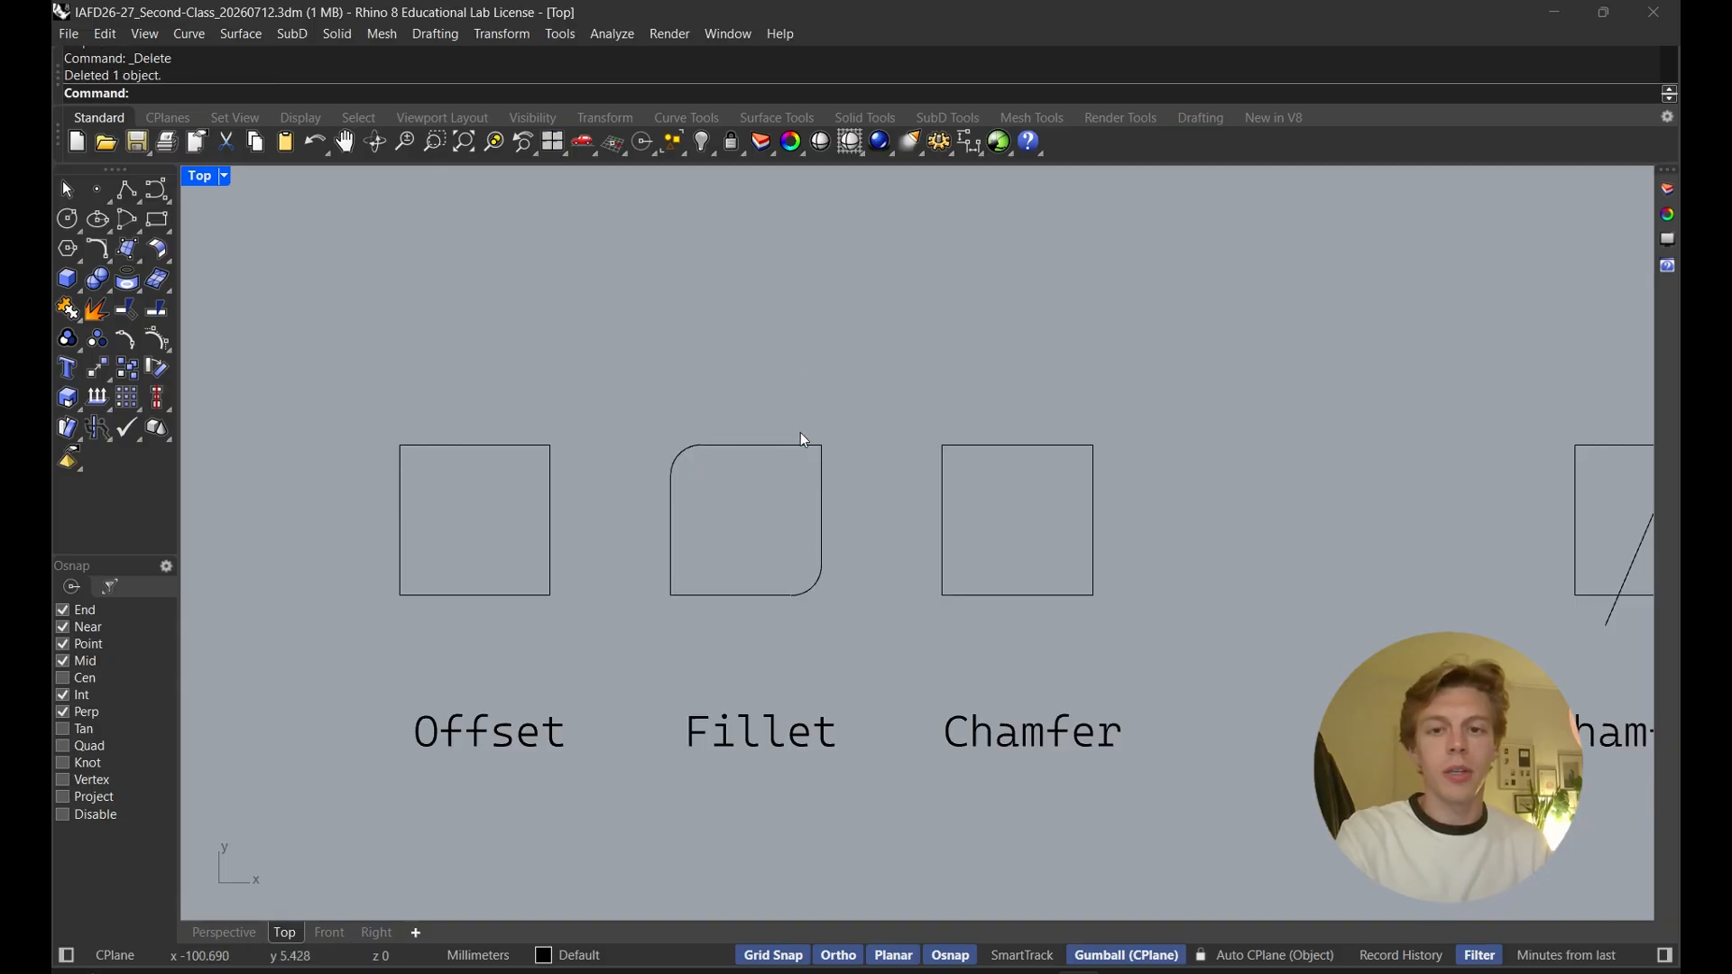
Fillet the bottom-left corner of the Fillet square with radius 4
{"action": "left_click", "coordinate": [768, 446]}
{"action": "key", "text": "Escape"}
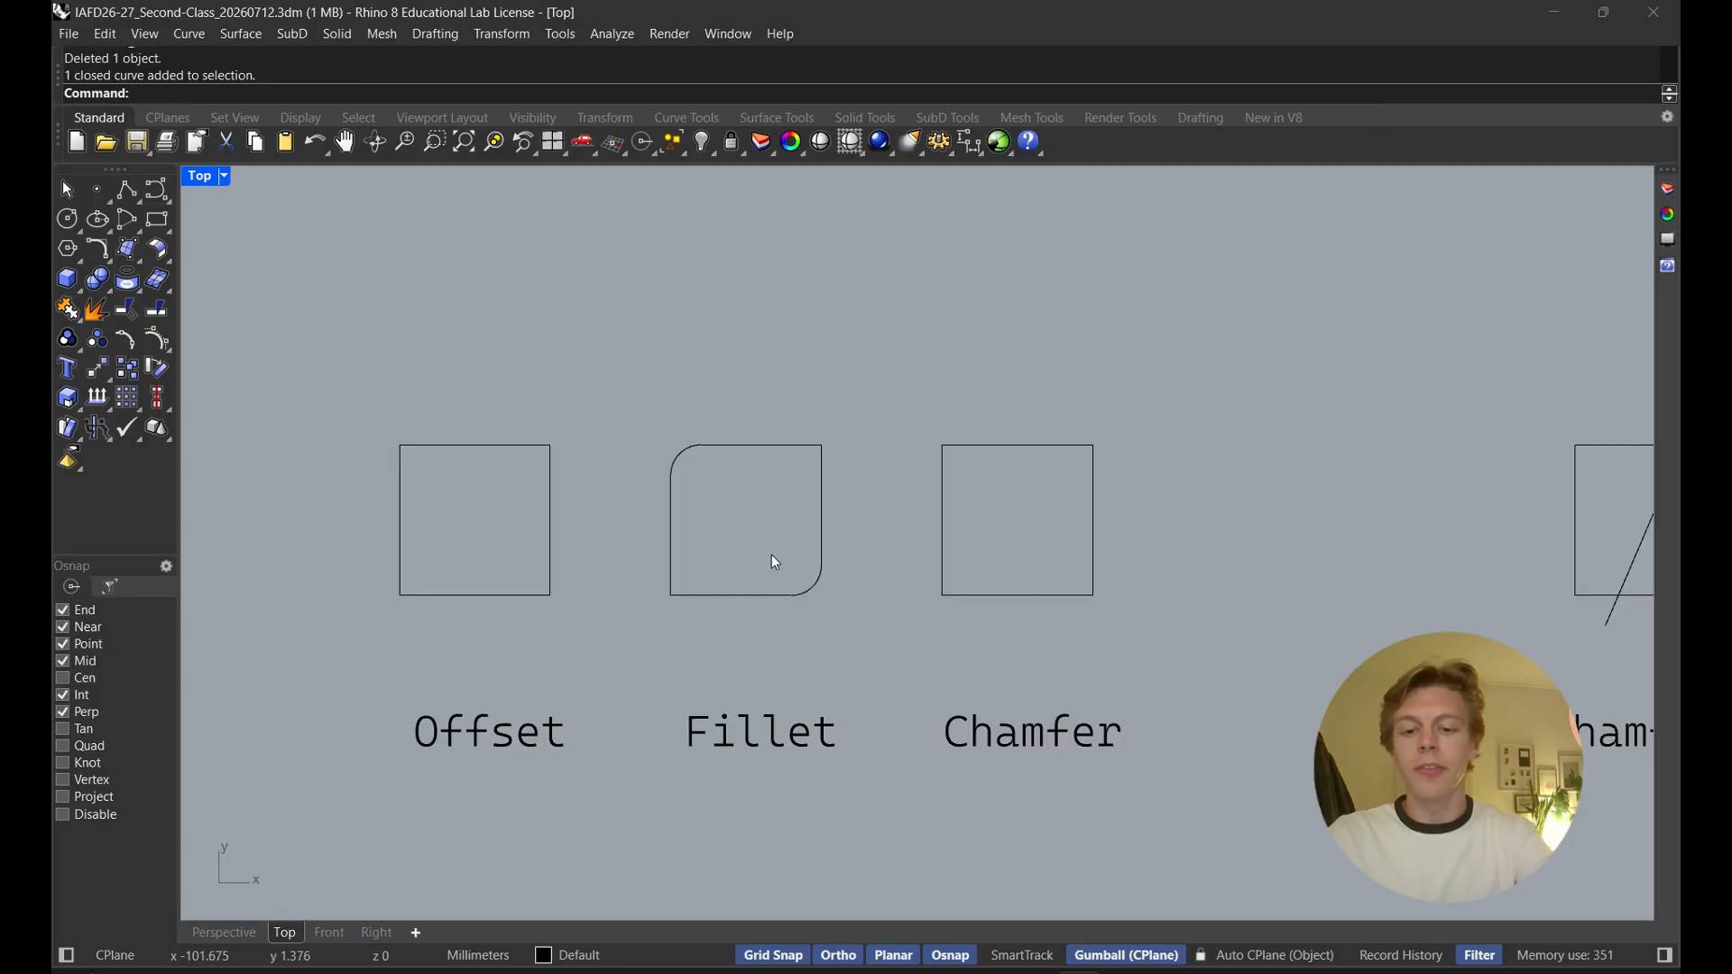
{"action": "type", "text": "Fill"}
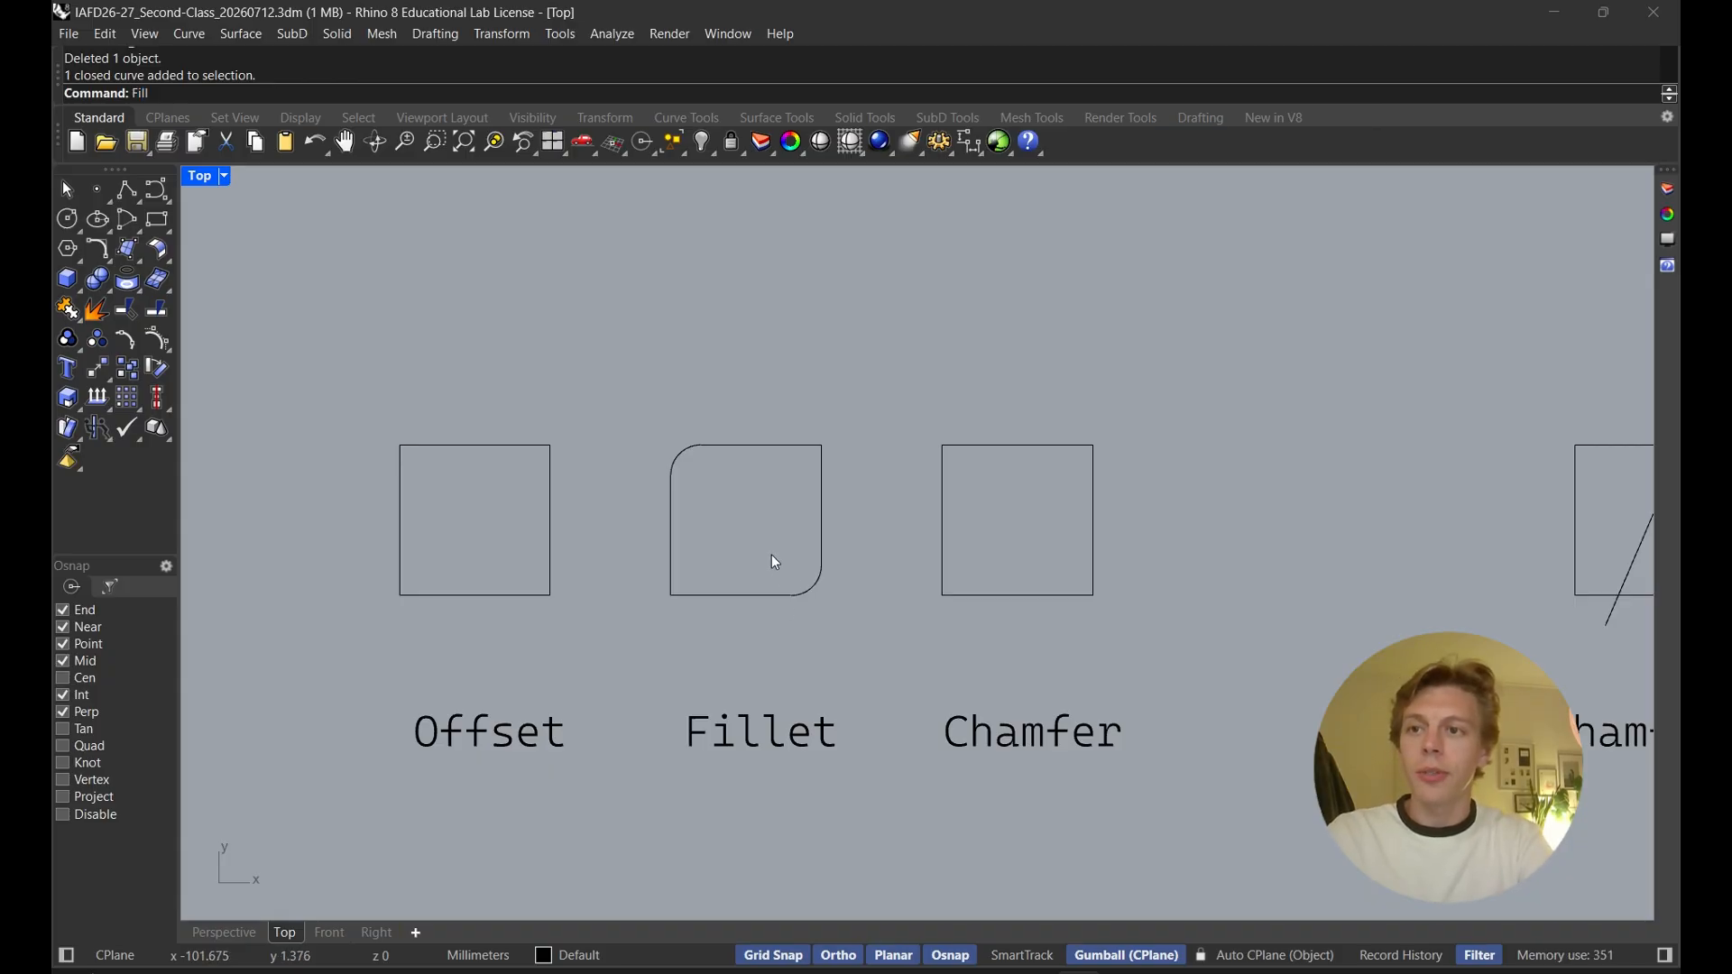
{"action": "type", "text": "et"}
{"action": "key", "text": "Return"}
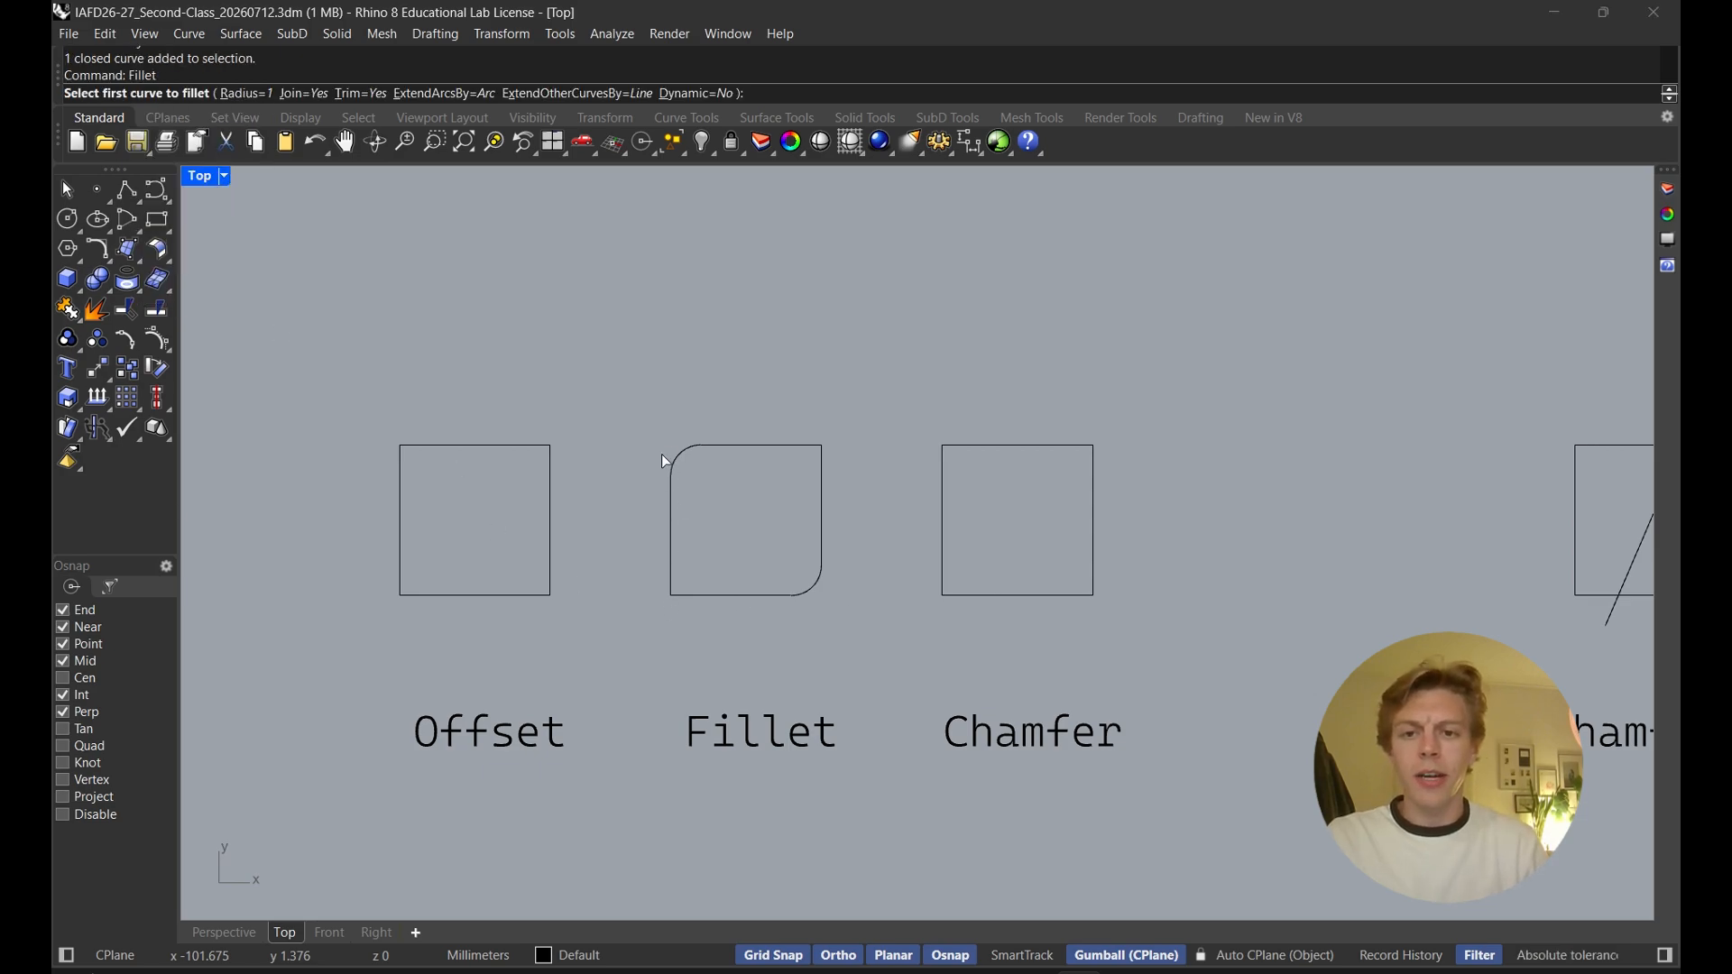
{"action": "left_click", "coordinate": [257, 94]}
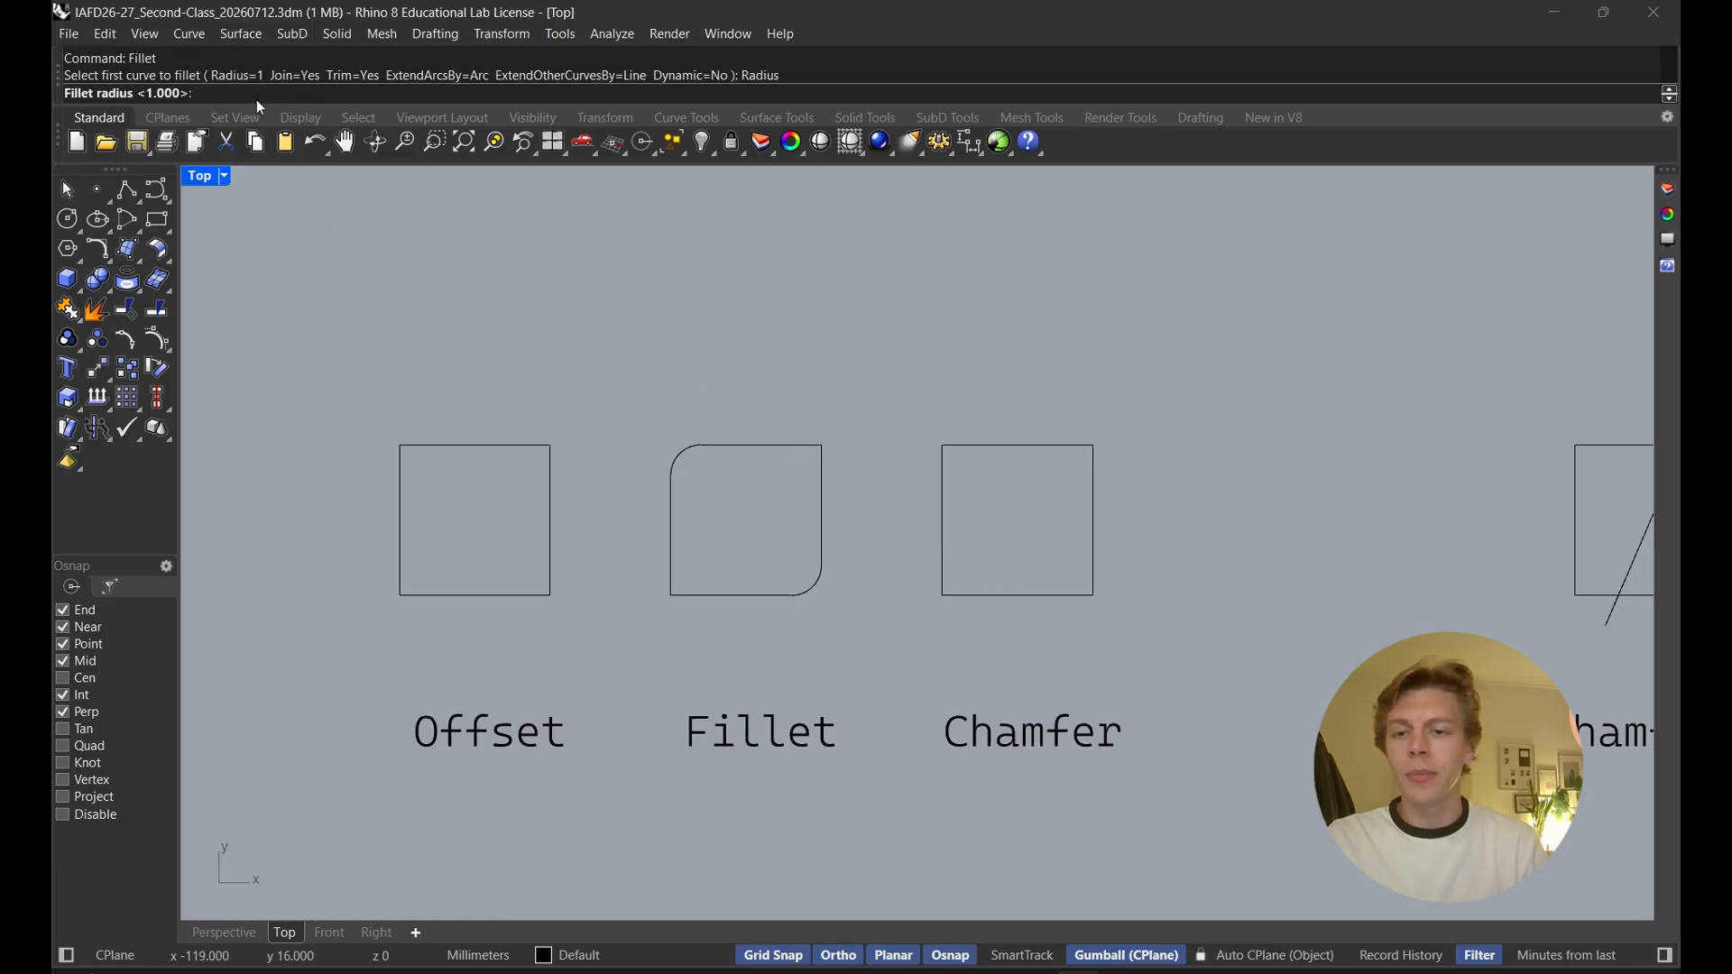
{"action": "type", "text": "2.5"}
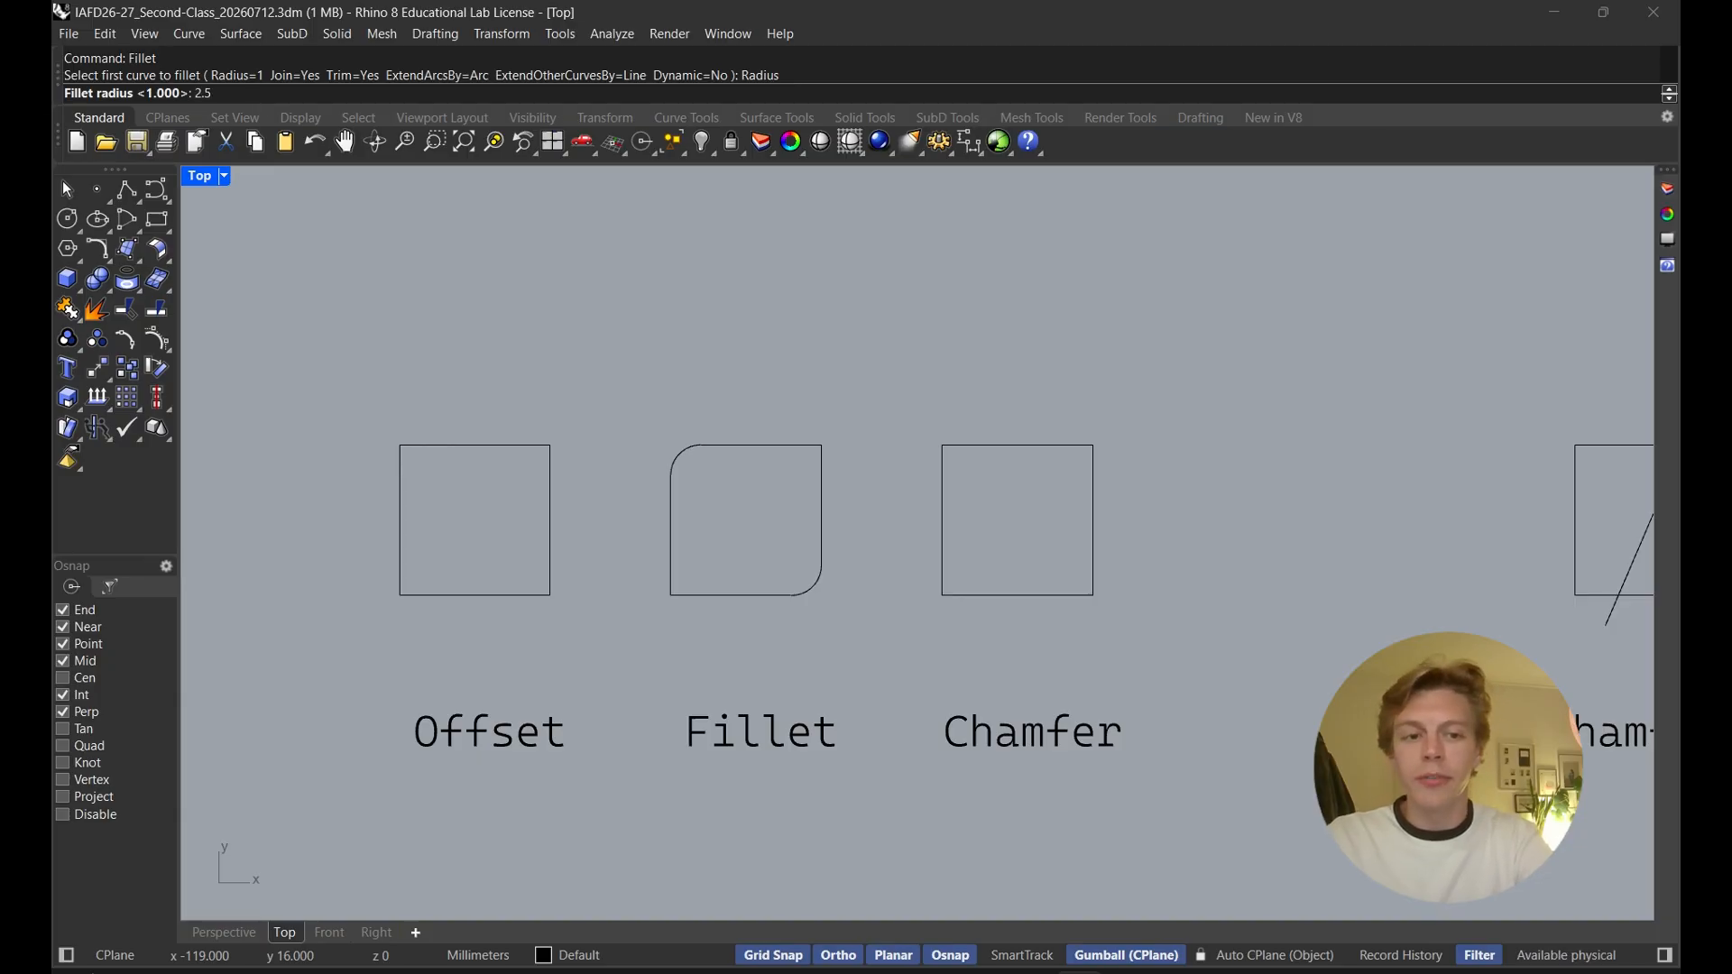
{"action": "key", "text": "BackSpace"}
{"action": "type", "text": "4"}
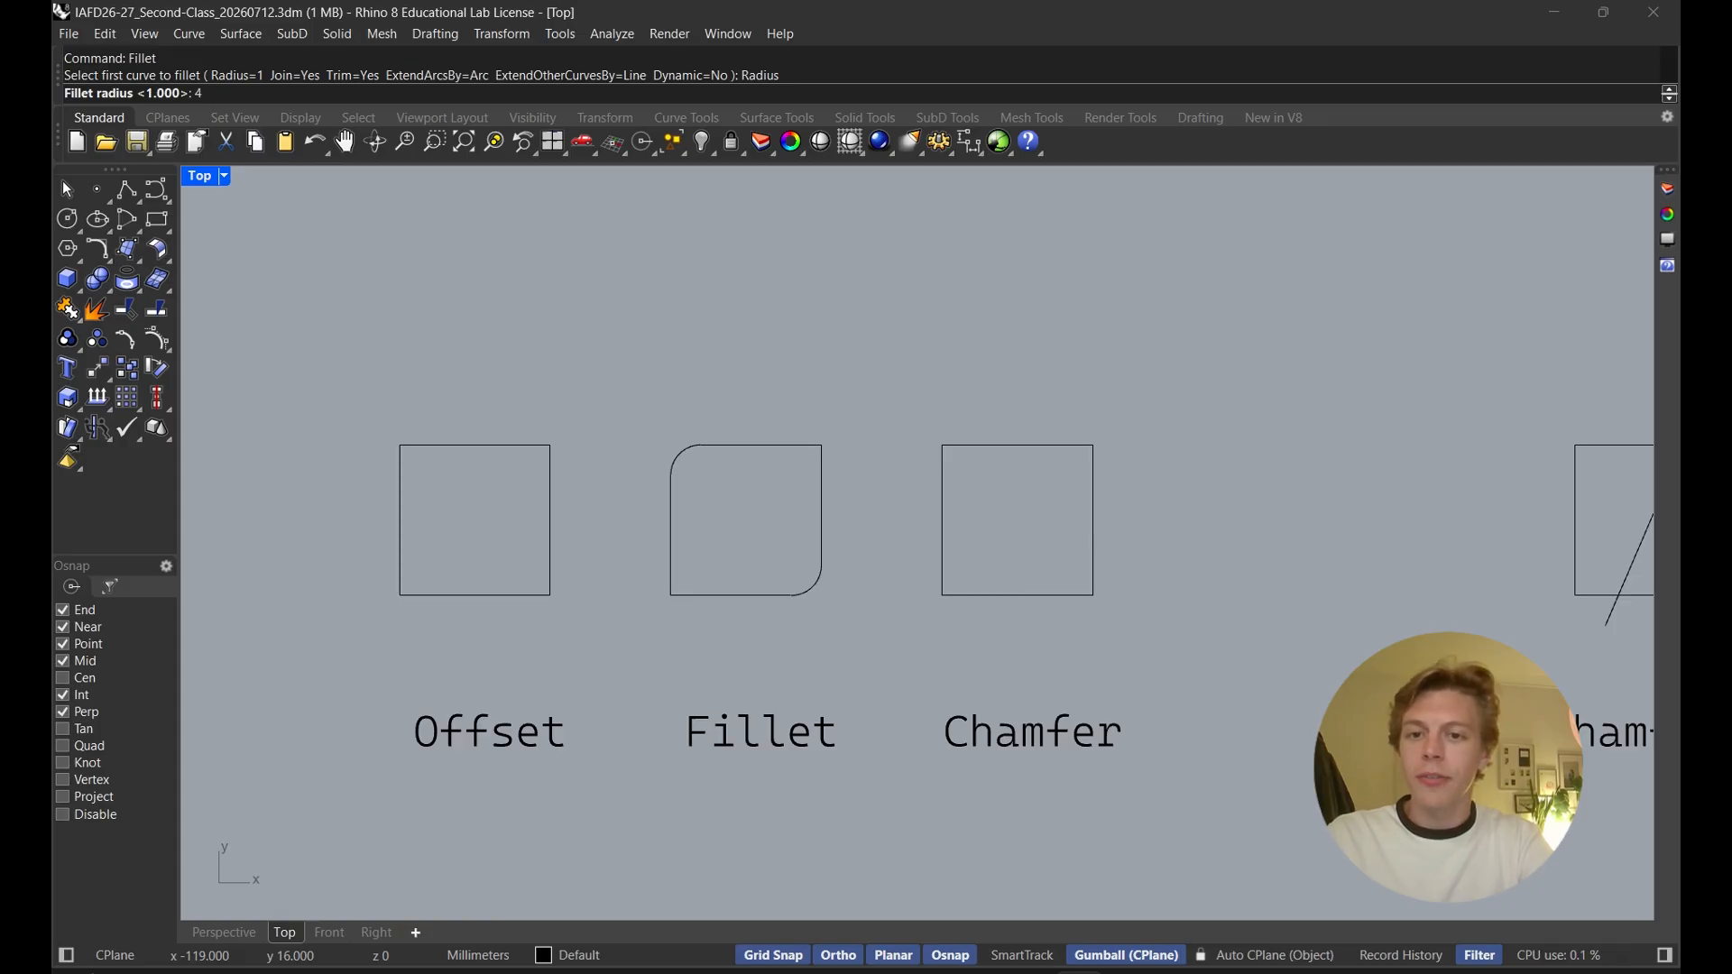
{"action": "key", "text": "Return"}
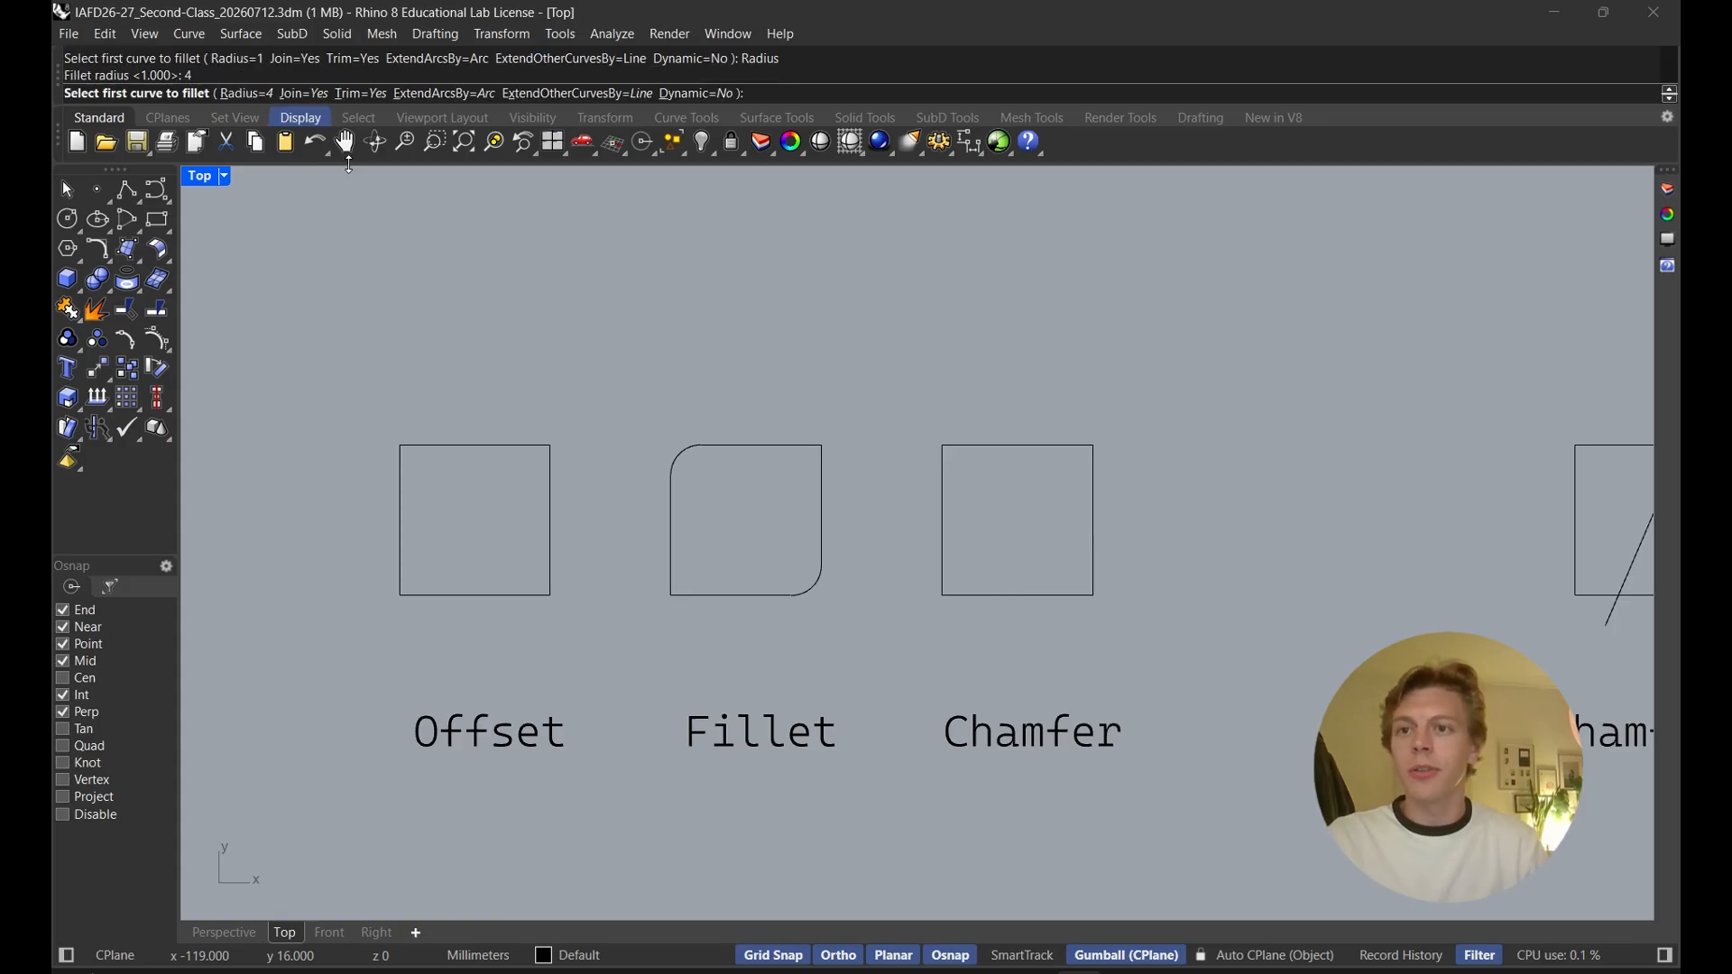
{"action": "left_click", "coordinate": [673, 534]}
{"action": "left_click", "coordinate": [714, 595]}
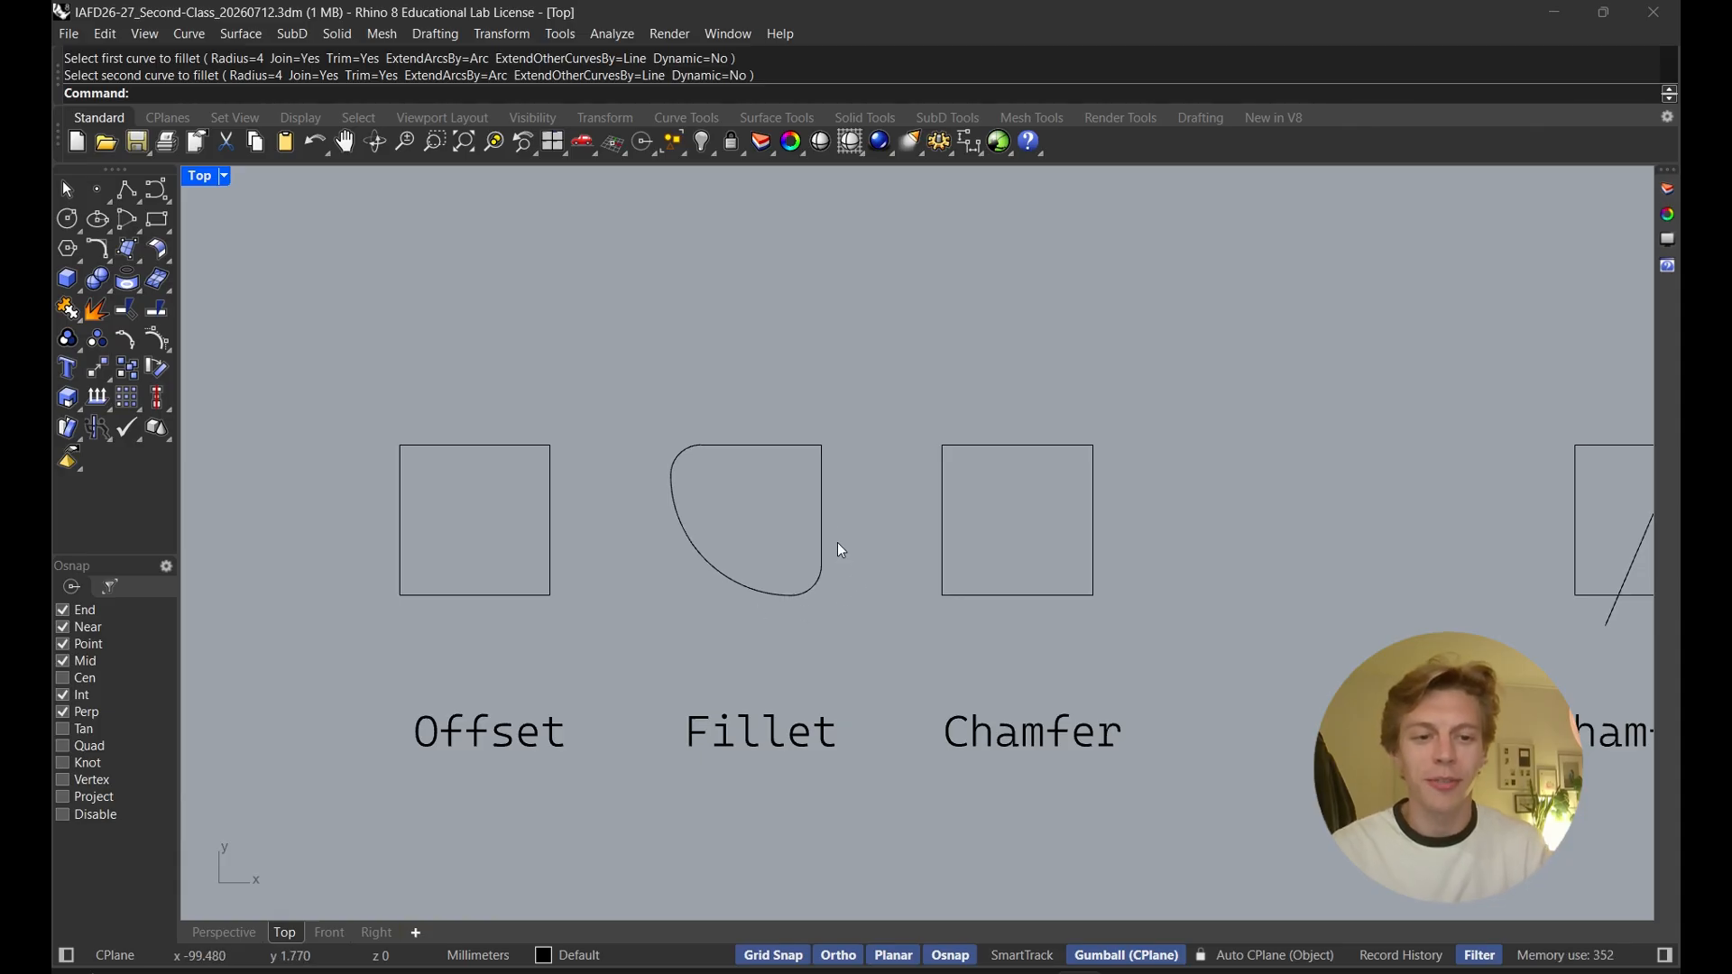
Fillet the top-right corner of the Fillet square with radius 3
{"action": "right_click_drag", "start_coordinate": [837, 538], "coordinate": [685, 496]}
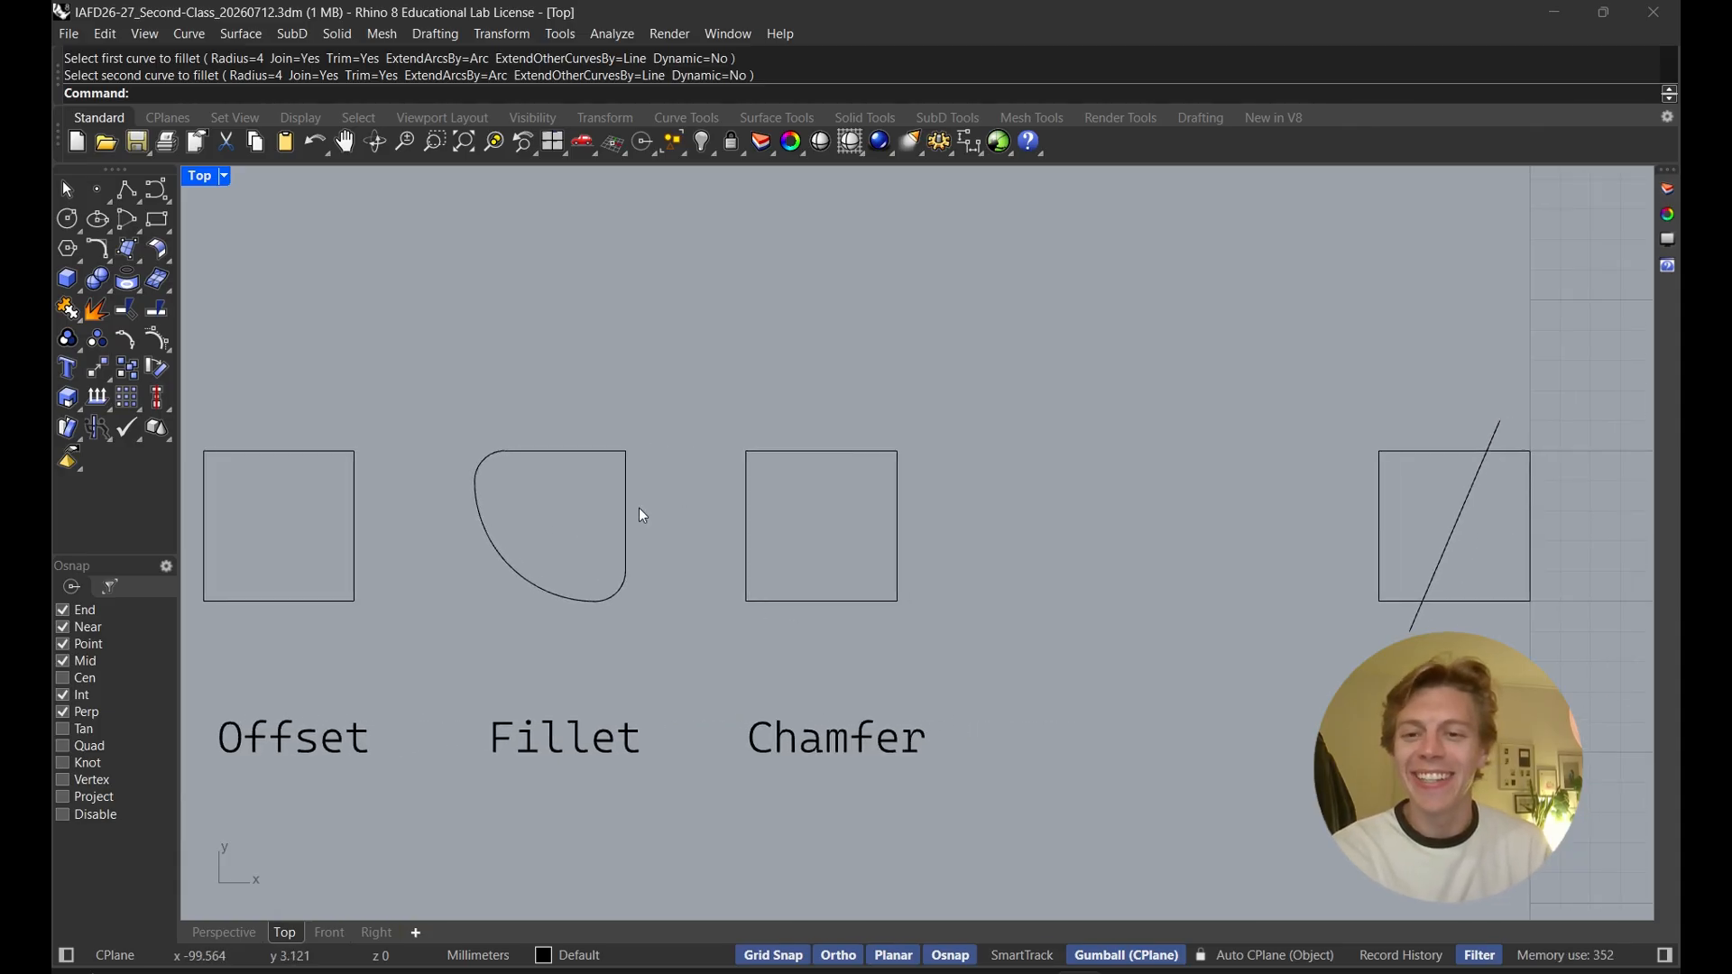
{"action": "key", "text": "Return"}
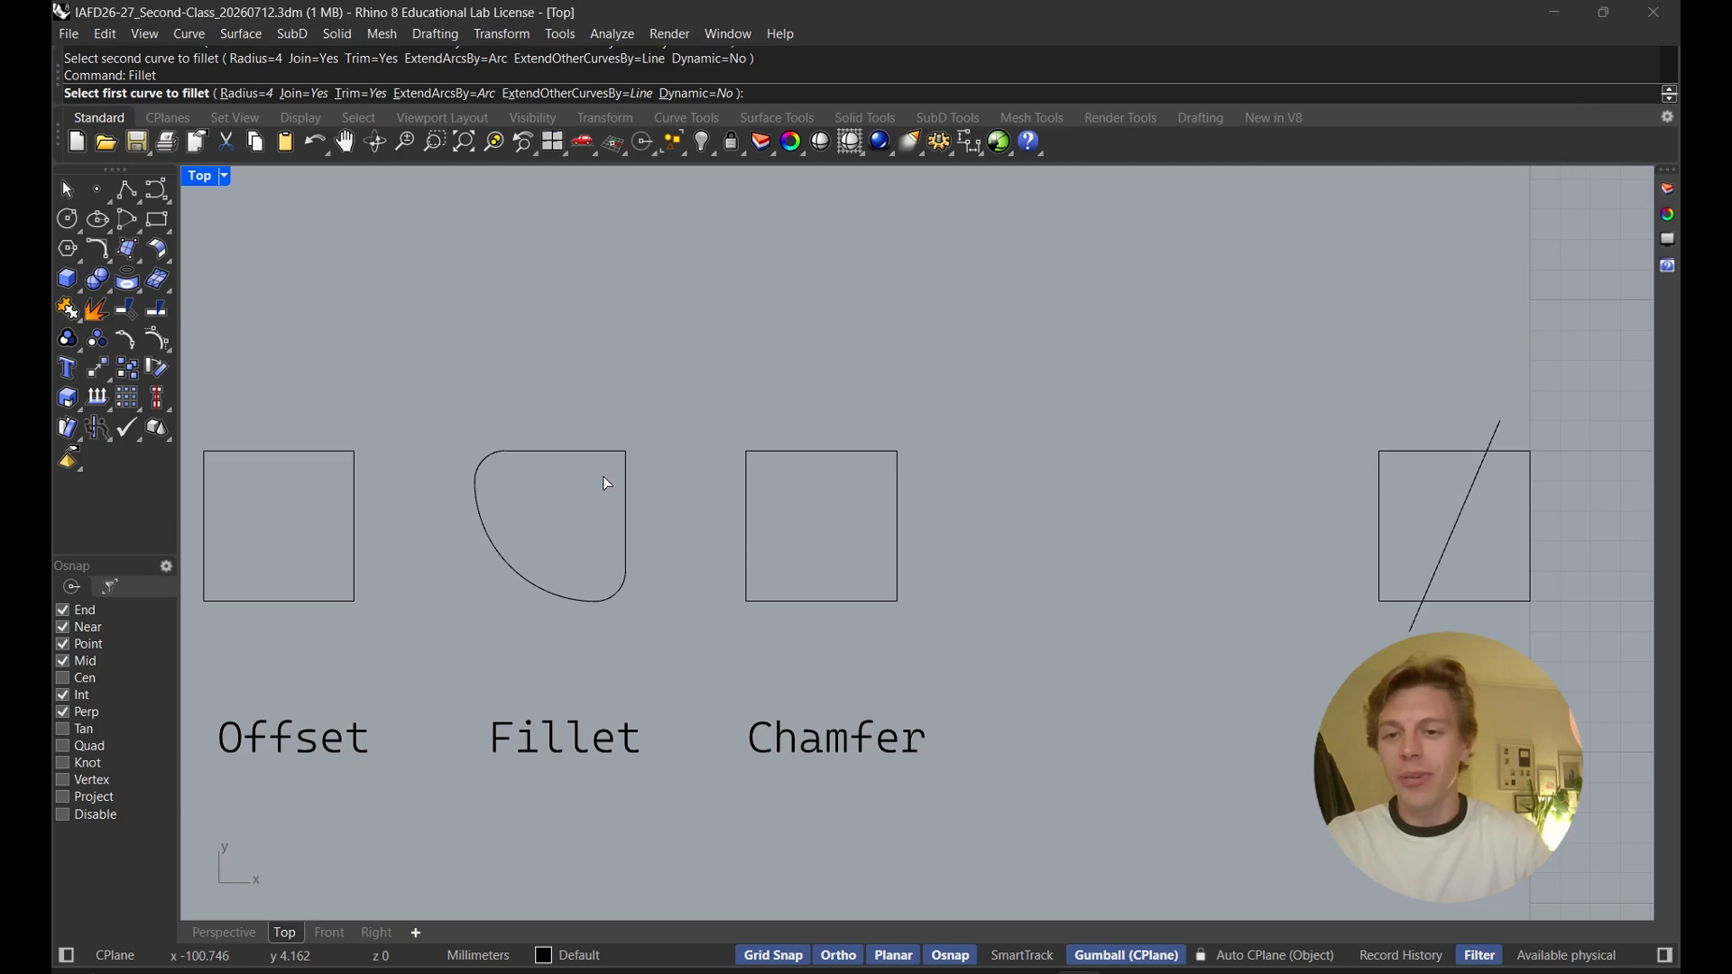
{"action": "left_click", "coordinate": [258, 94]}
{"action": "type", "text": "3"}
{"action": "key", "text": "Return"}
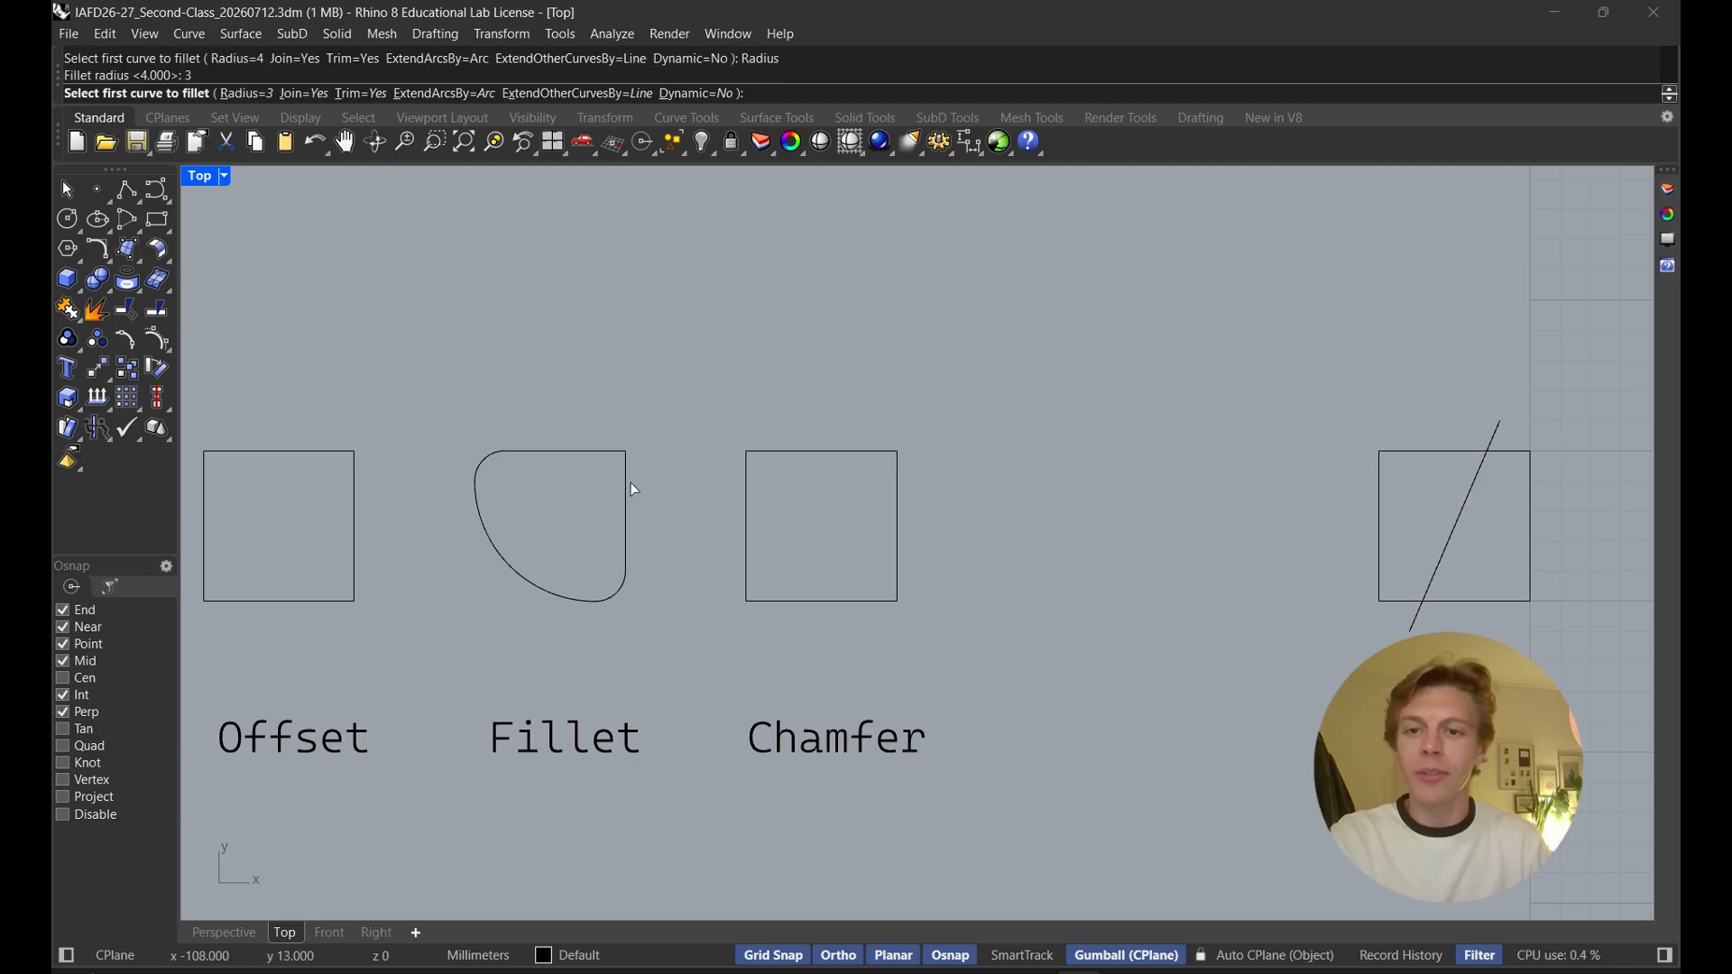
{"action": "left_click", "coordinate": [602, 462]}
{"action": "left_click", "coordinate": [628, 498]}
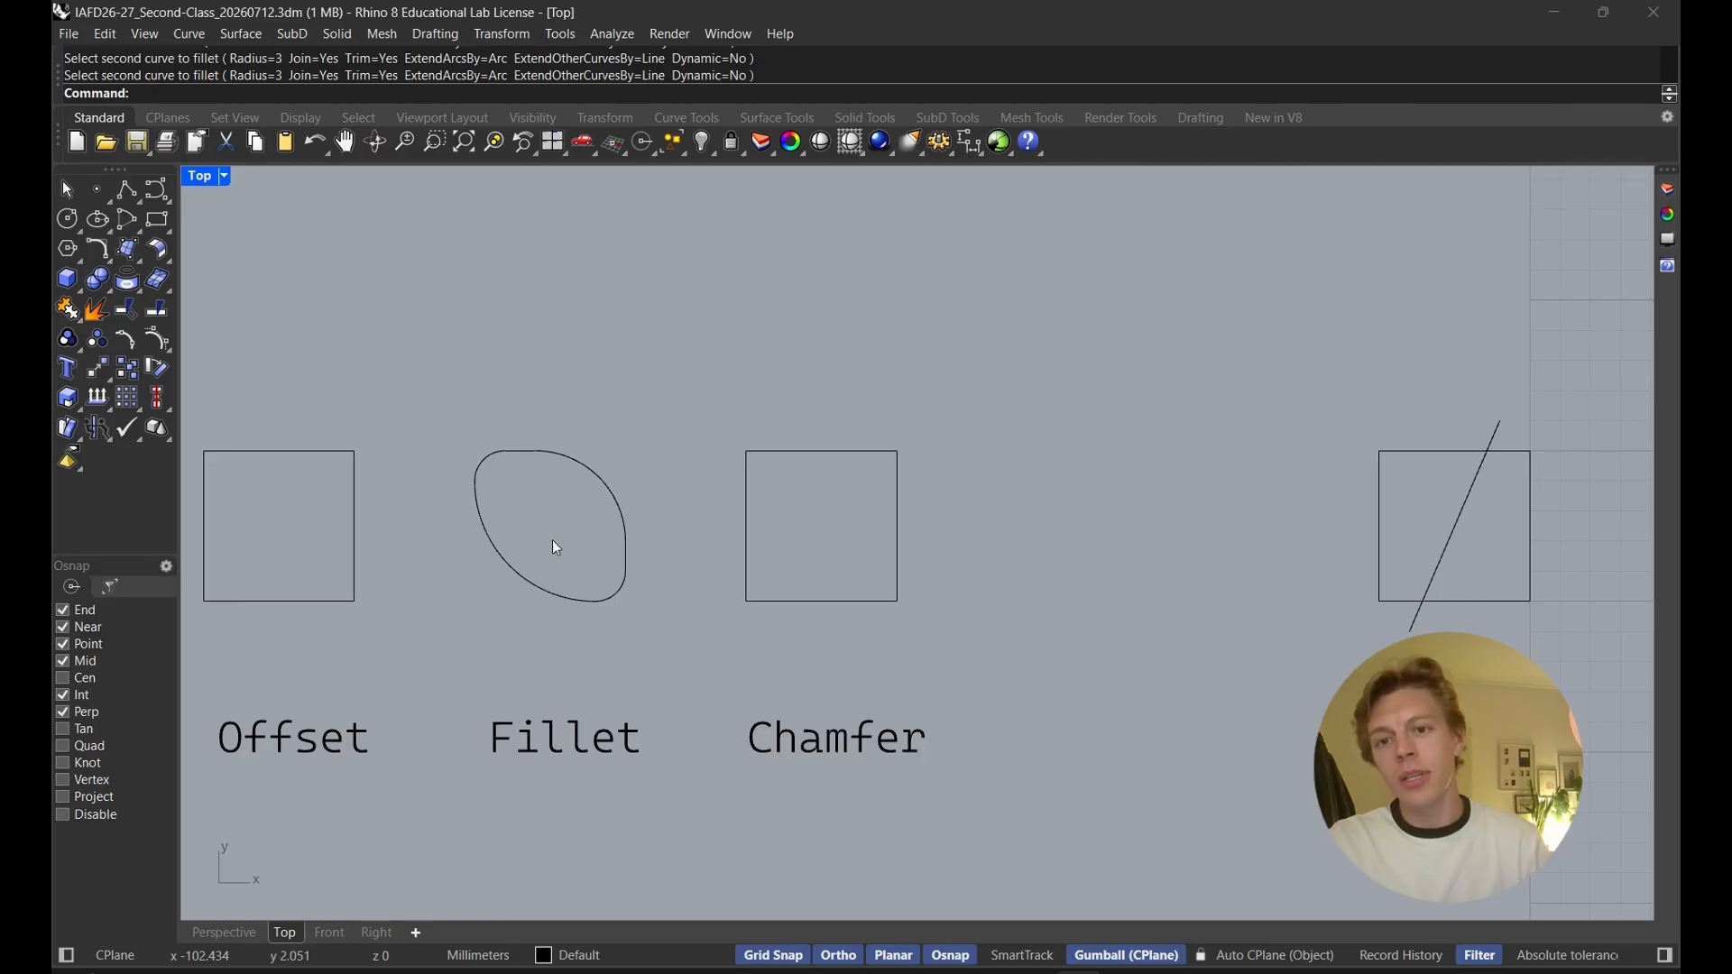
Drag a point of the Fillet curve upward, then undo the drag
{"action": "left_click", "coordinate": [498, 454]}
{"action": "left_click_drag", "start_coordinate": [626, 451], "coordinate": [689, 299]}
{"action": "key", "text": "Escape"}
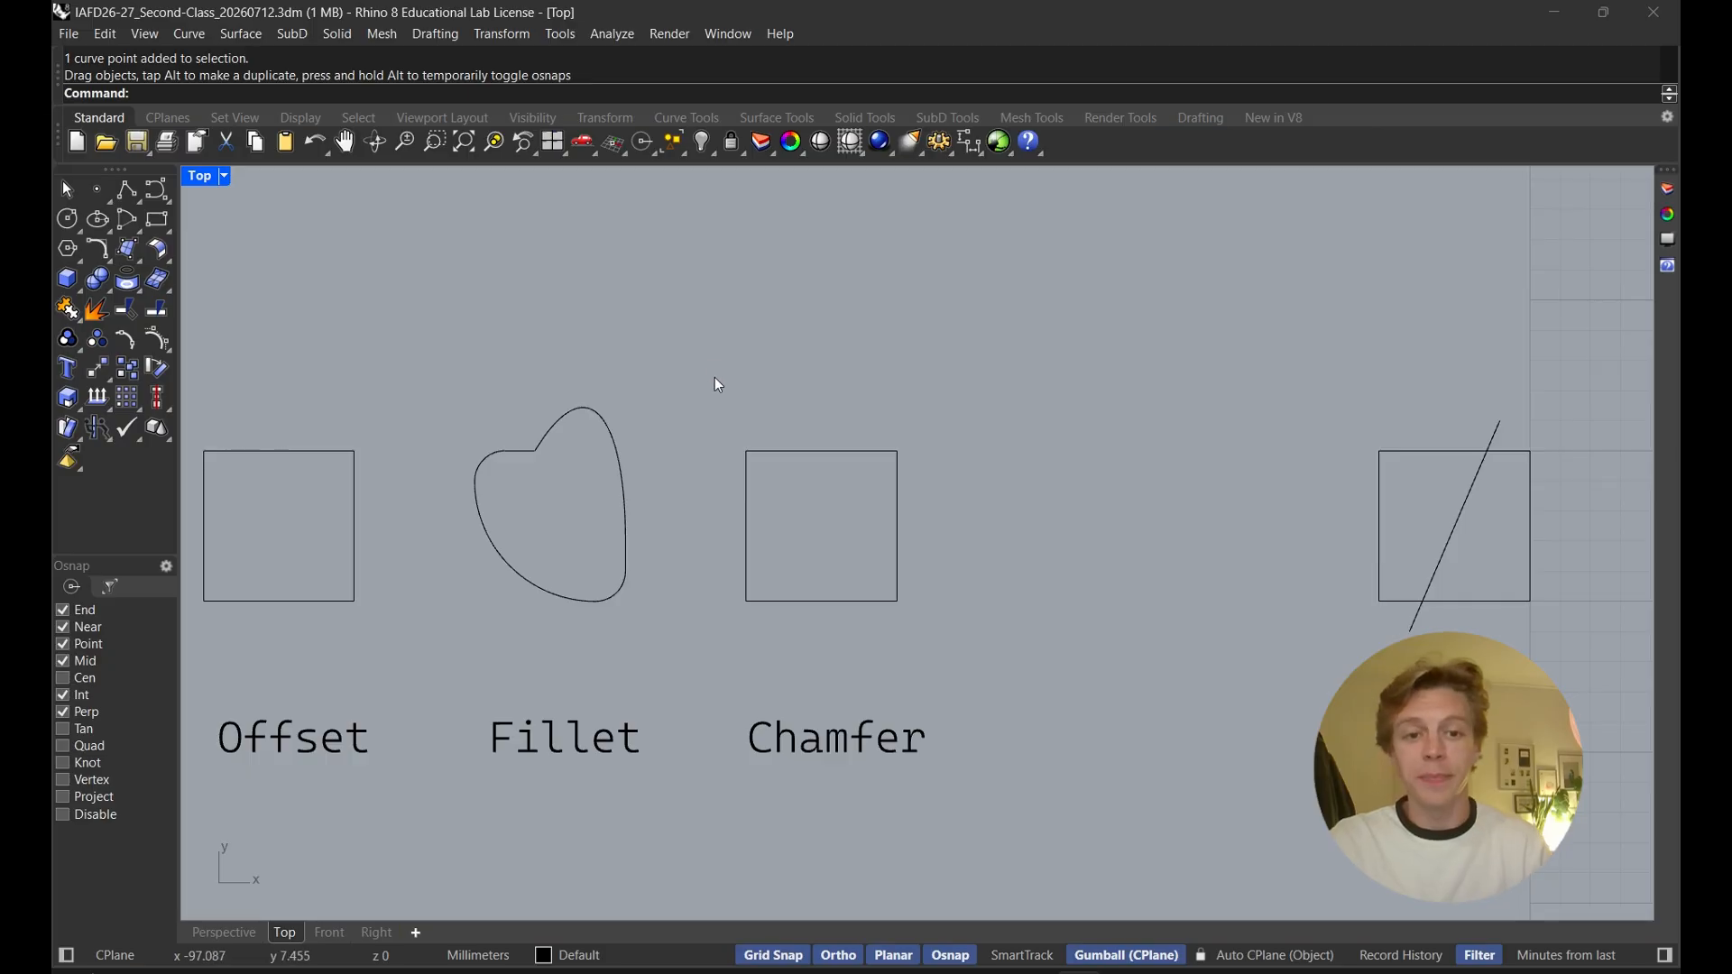
{"action": "key", "text": "ctrl+z"}
Chamfer the top-left corner of the Chamfer square with distances 1,1
{"action": "key", "text": "Home"}
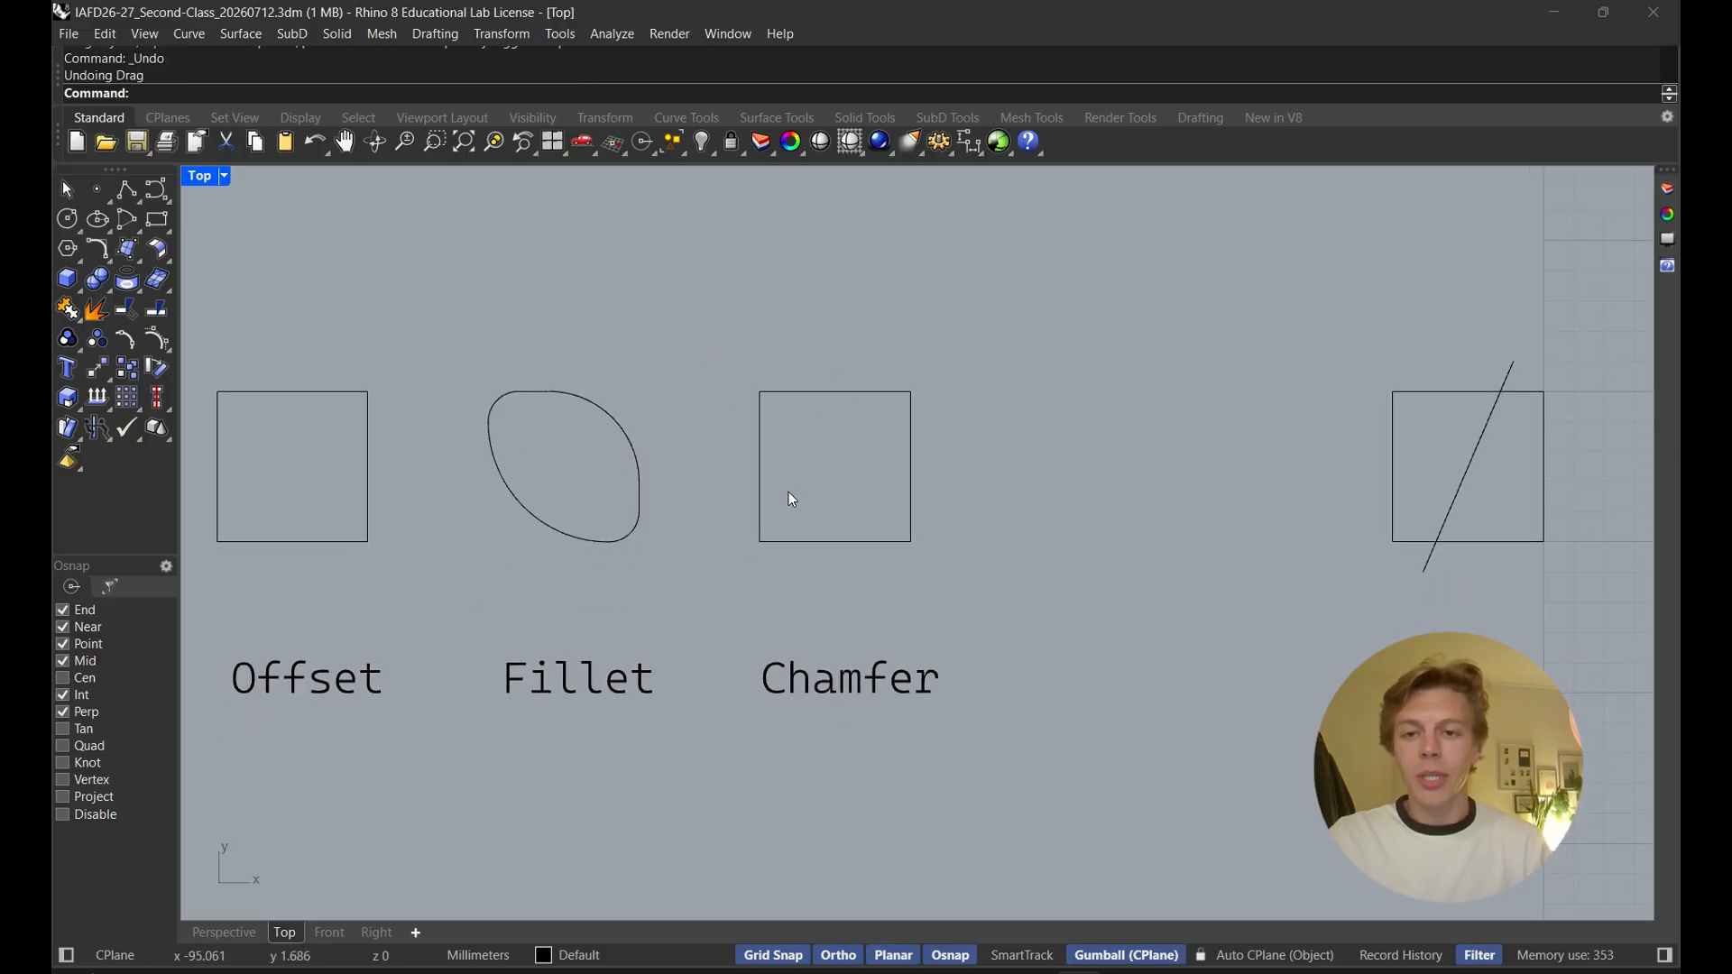
{"action": "type", "text": "chamfer"}
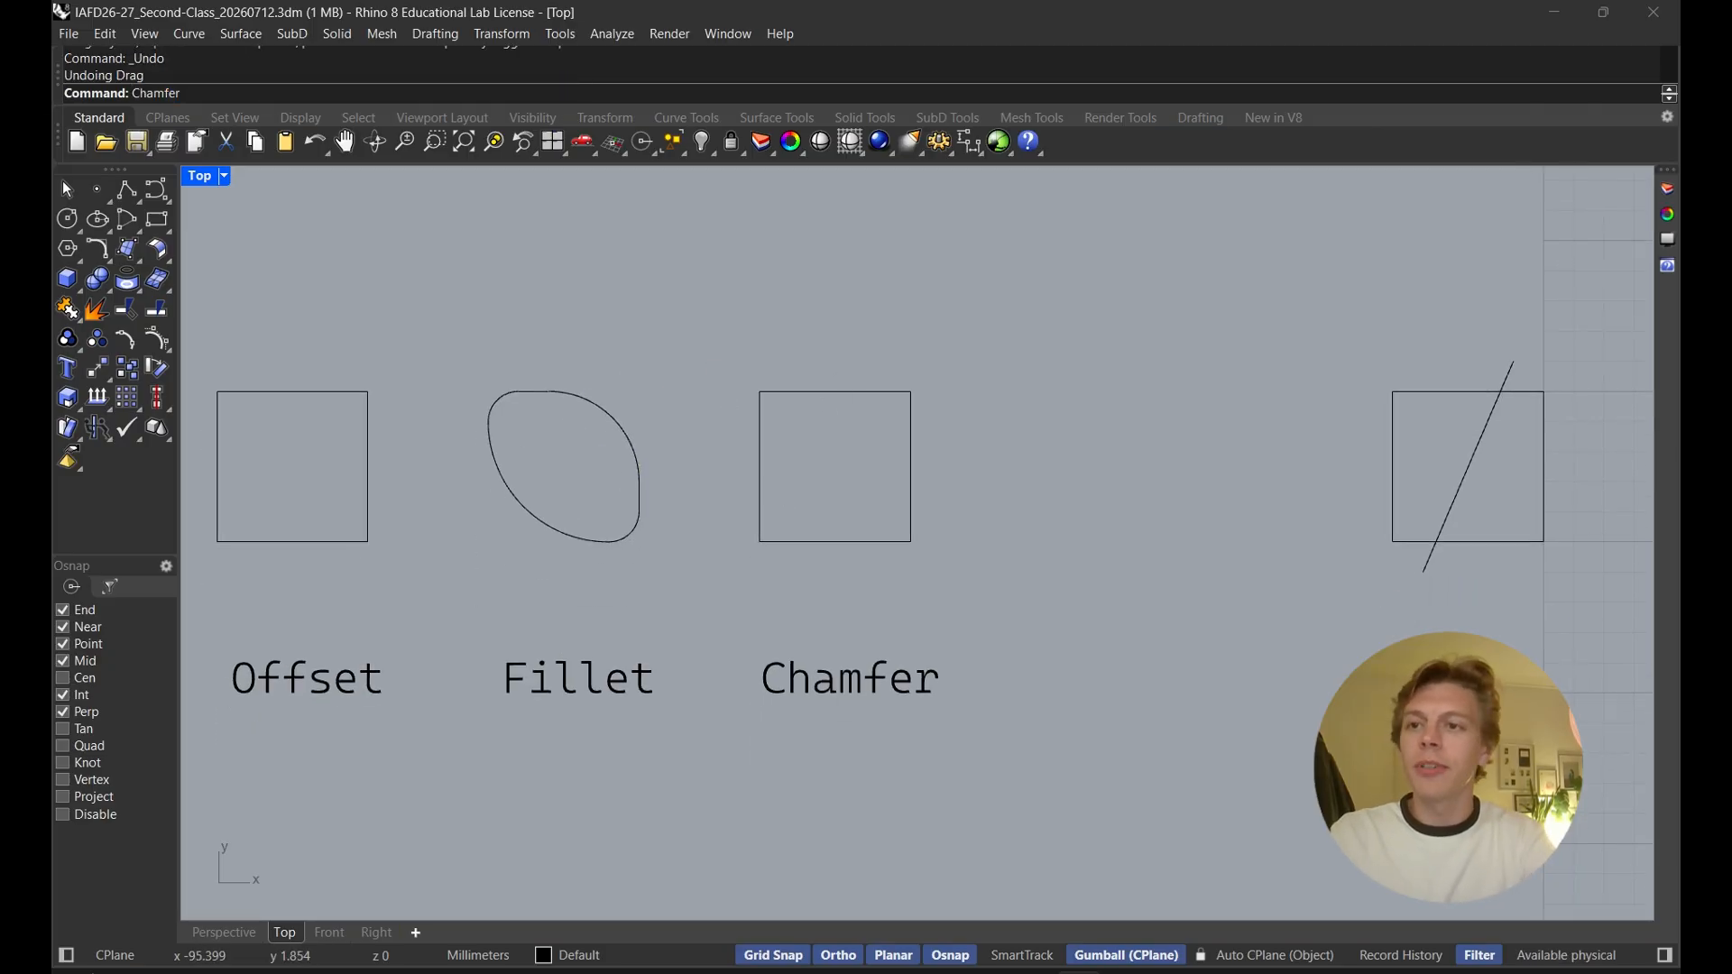
{"action": "key", "text": "Return"}
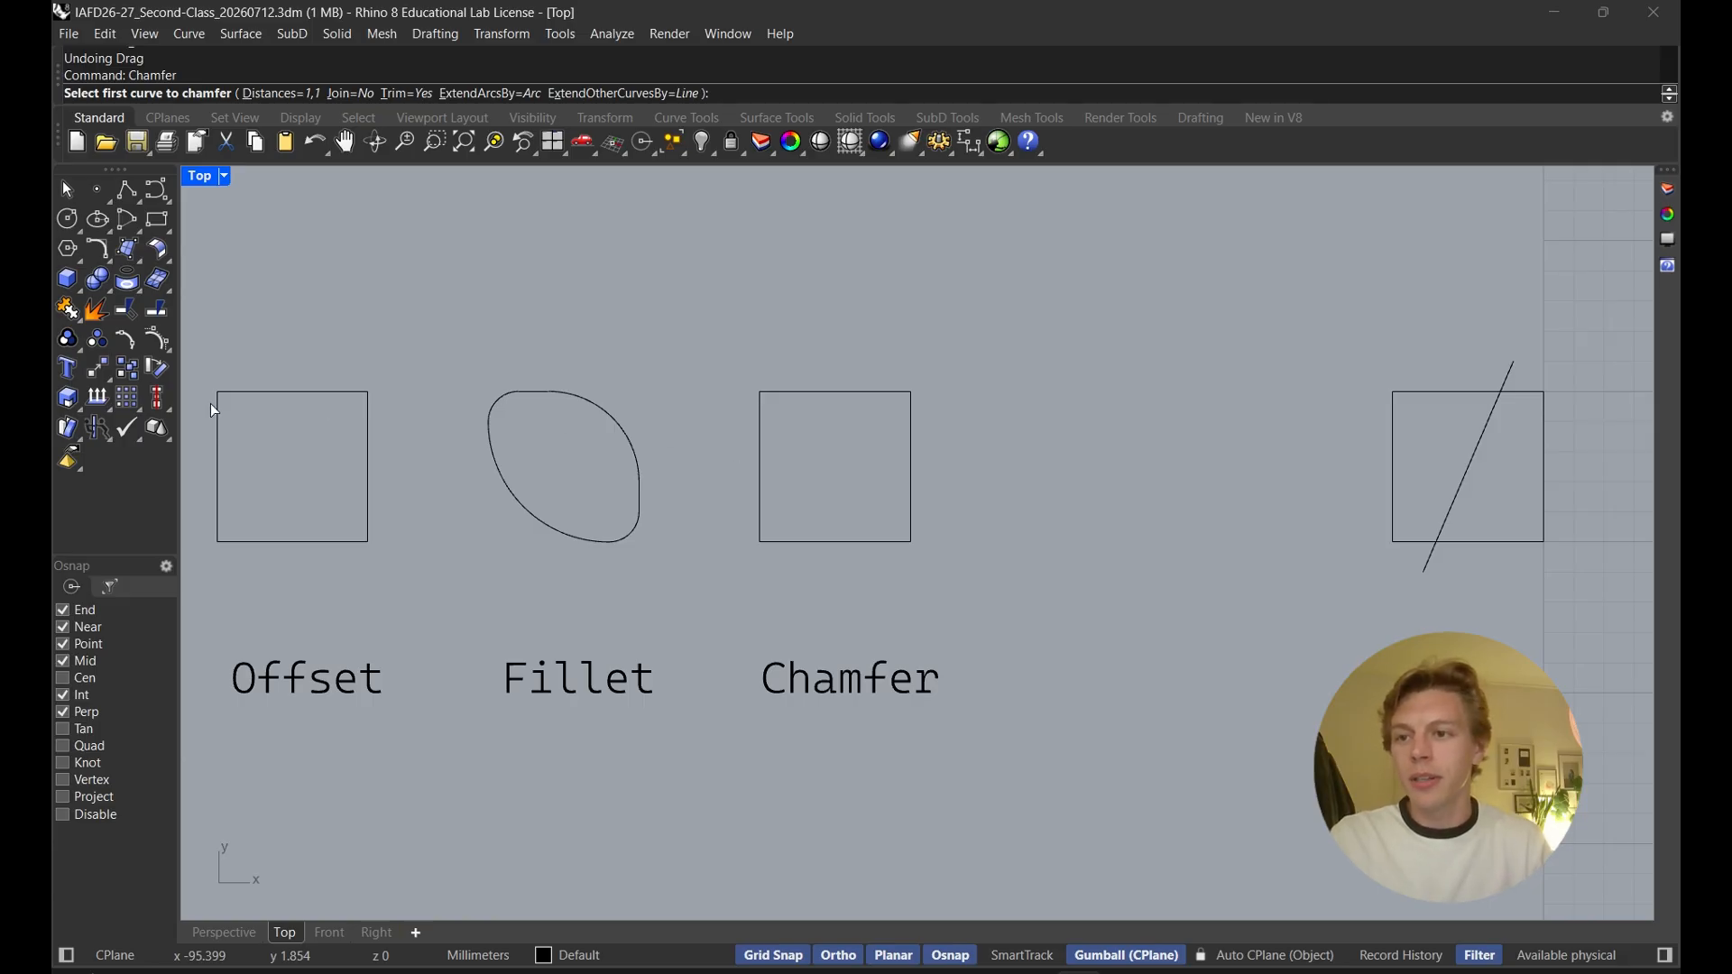
{"action": "left_click", "coordinate": [761, 448]}
{"action": "left_click", "coordinate": [804, 393]}
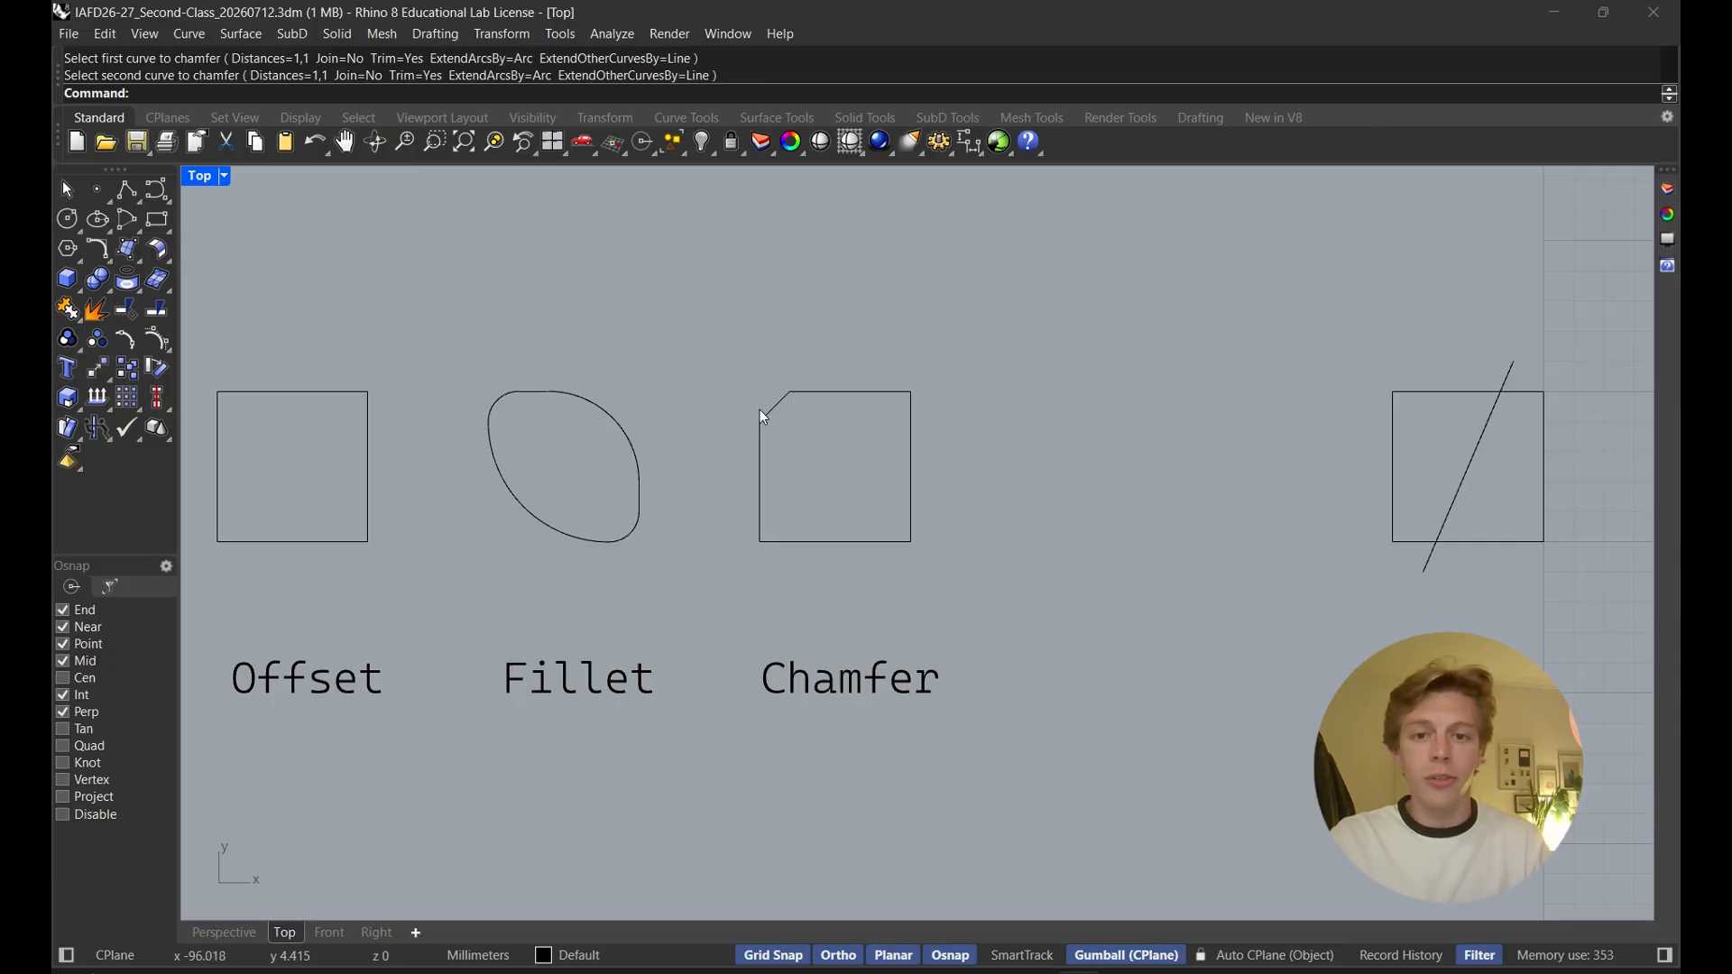
{"action": "key", "text": "Return"}
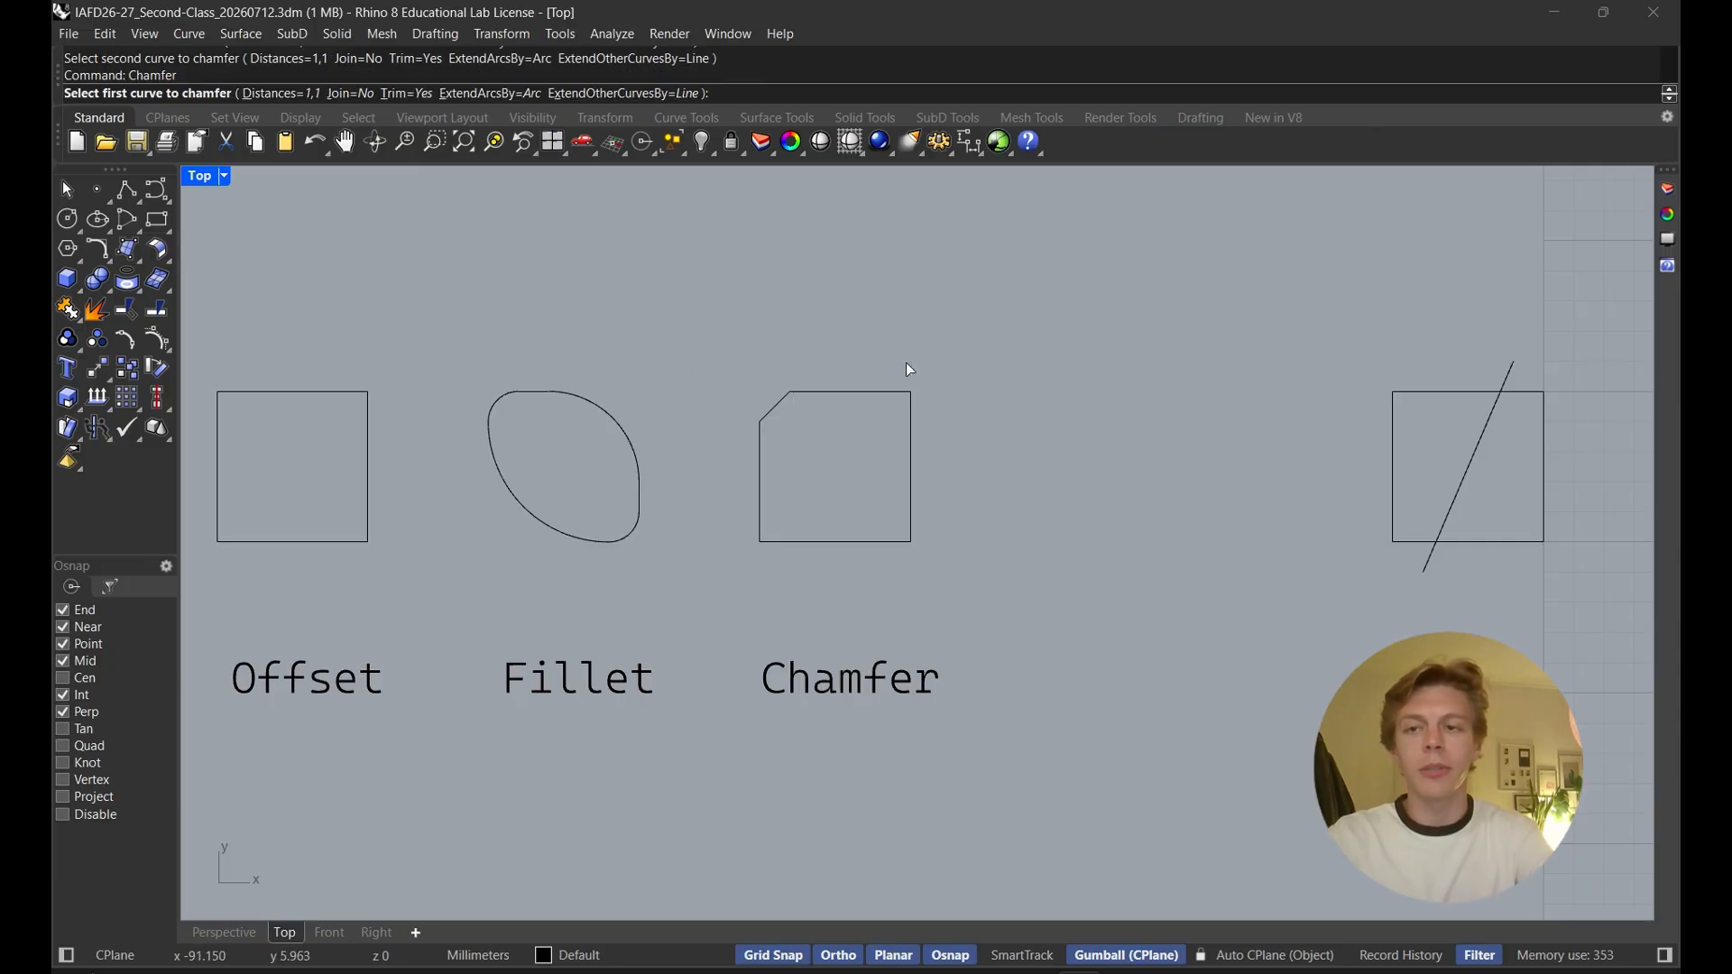
Chamfer the bottom-right corner of the Chamfer square with distances 2 and 4
{"action": "left_click", "coordinate": [298, 93]}
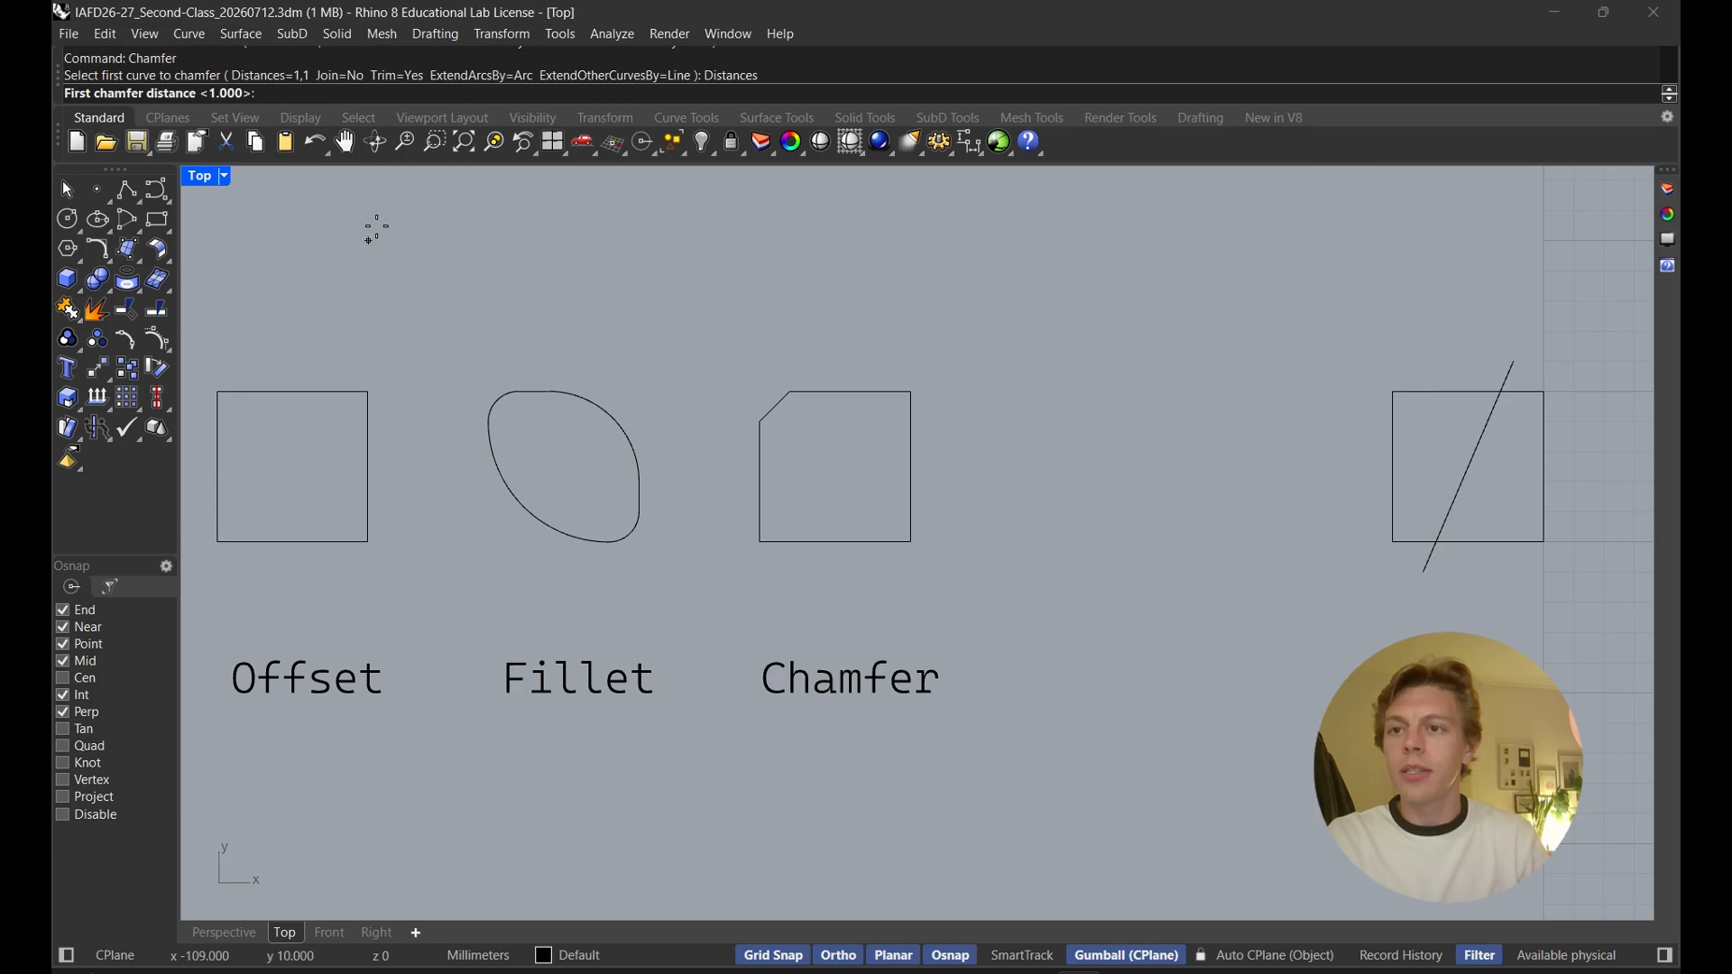
{"action": "type", "text": "2"}
{"action": "key", "text": "Return"}
{"action": "type", "text": "4"}
{"action": "key", "text": "Return"}
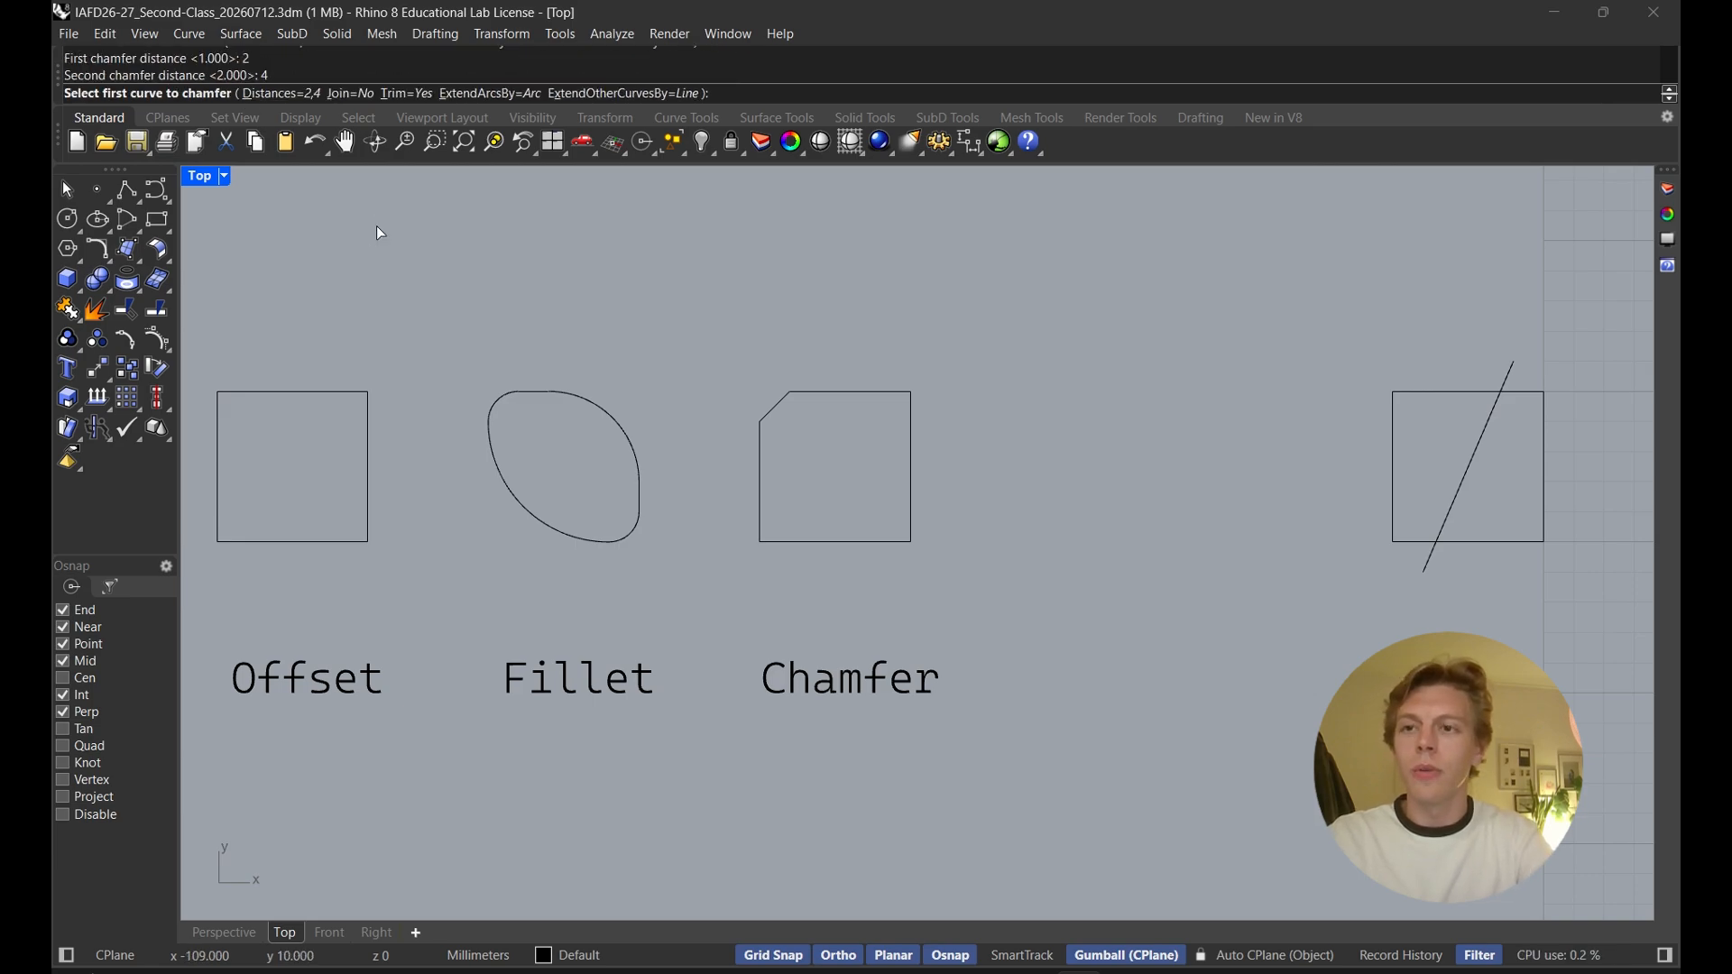
{"action": "left_click", "coordinate": [874, 543]}
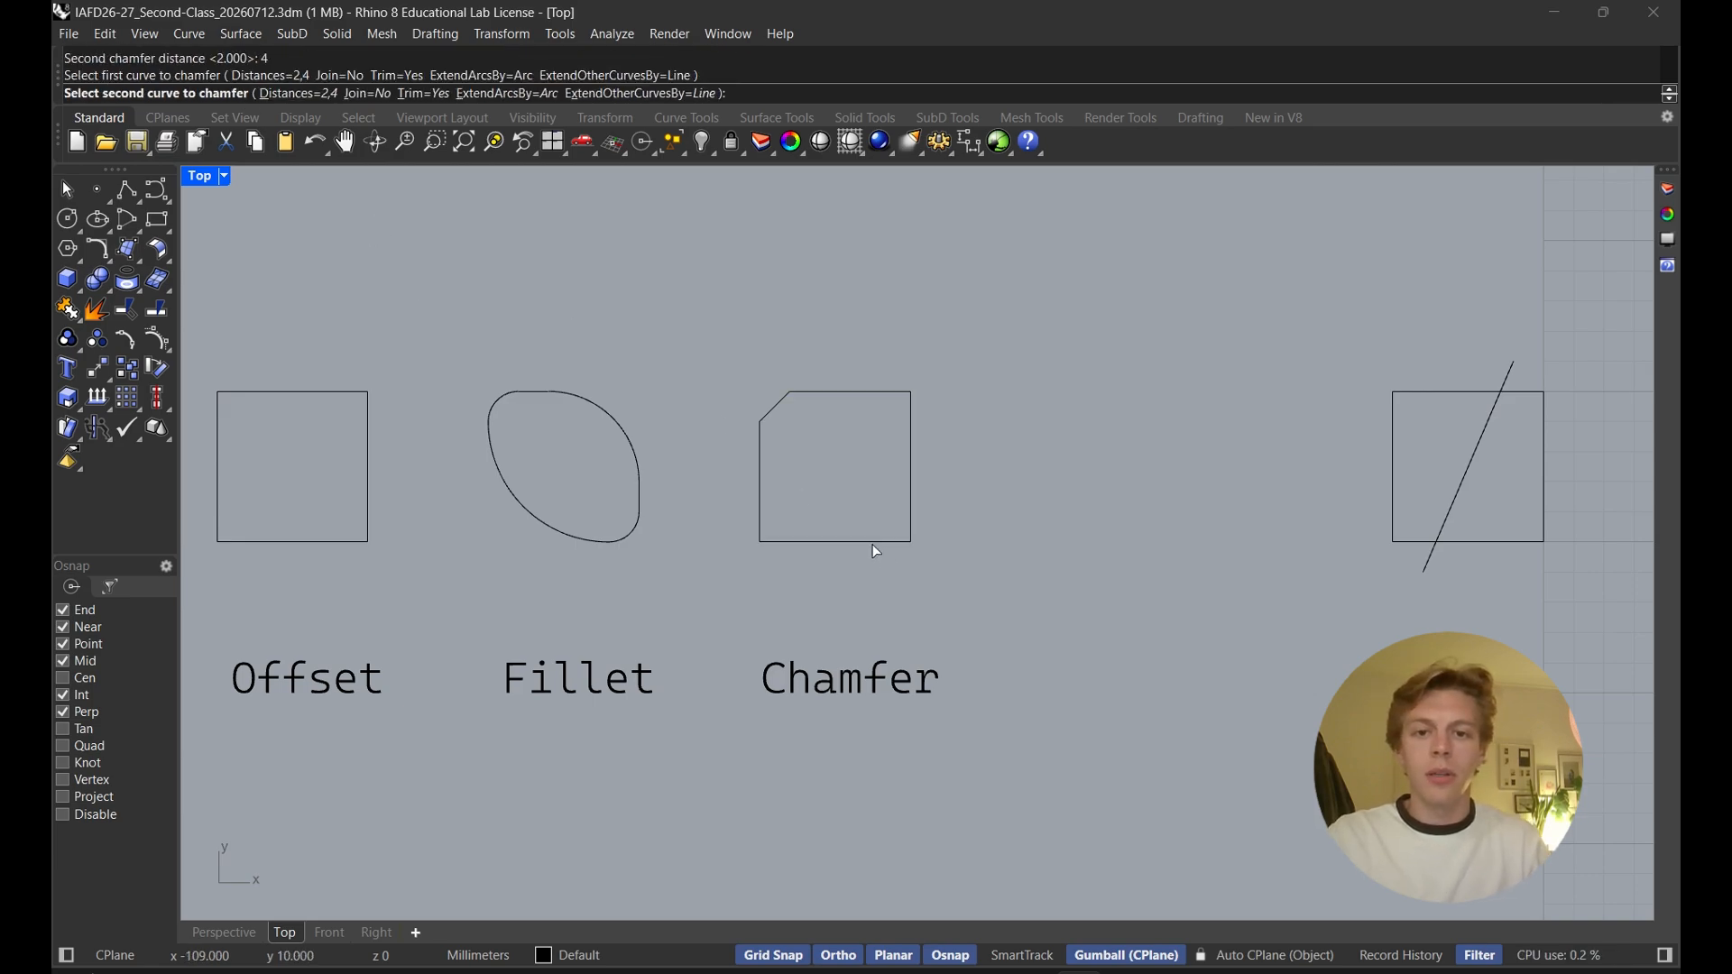
{"action": "left_click", "coordinate": [911, 508]}
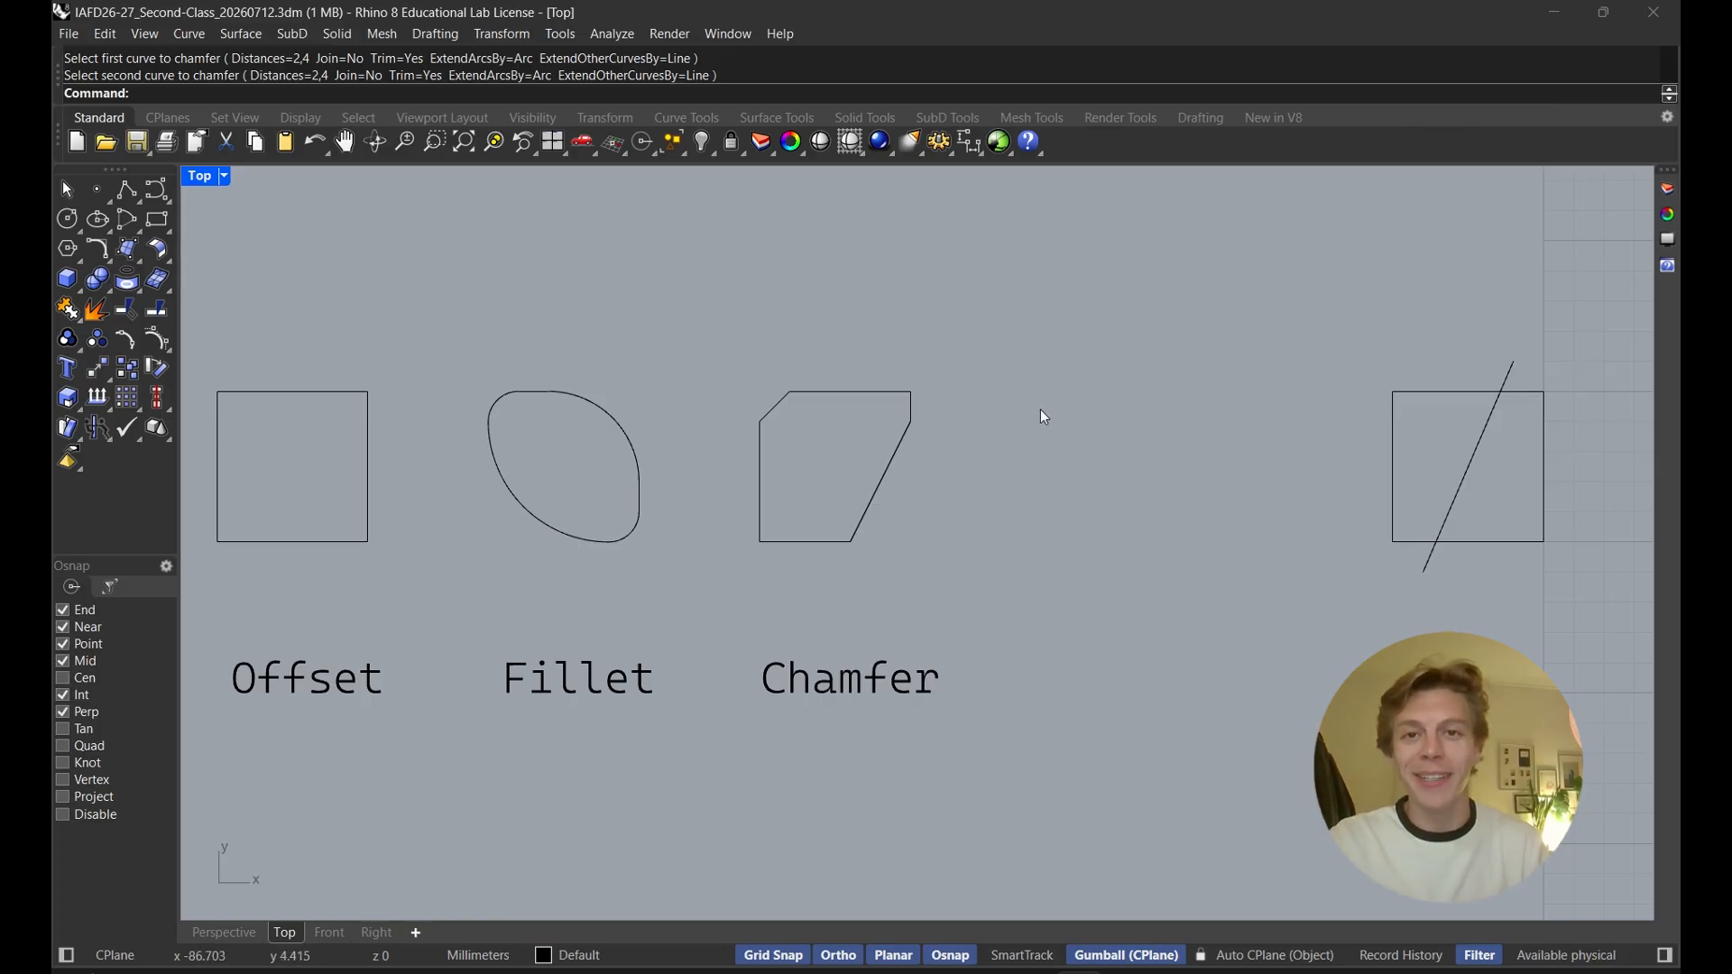
Split the Split square using the diagonal line as the cutting object
{"action": "scroll", "coordinate": [1041, 417], "scroll_direction": "down", "scroll_amount": 1}
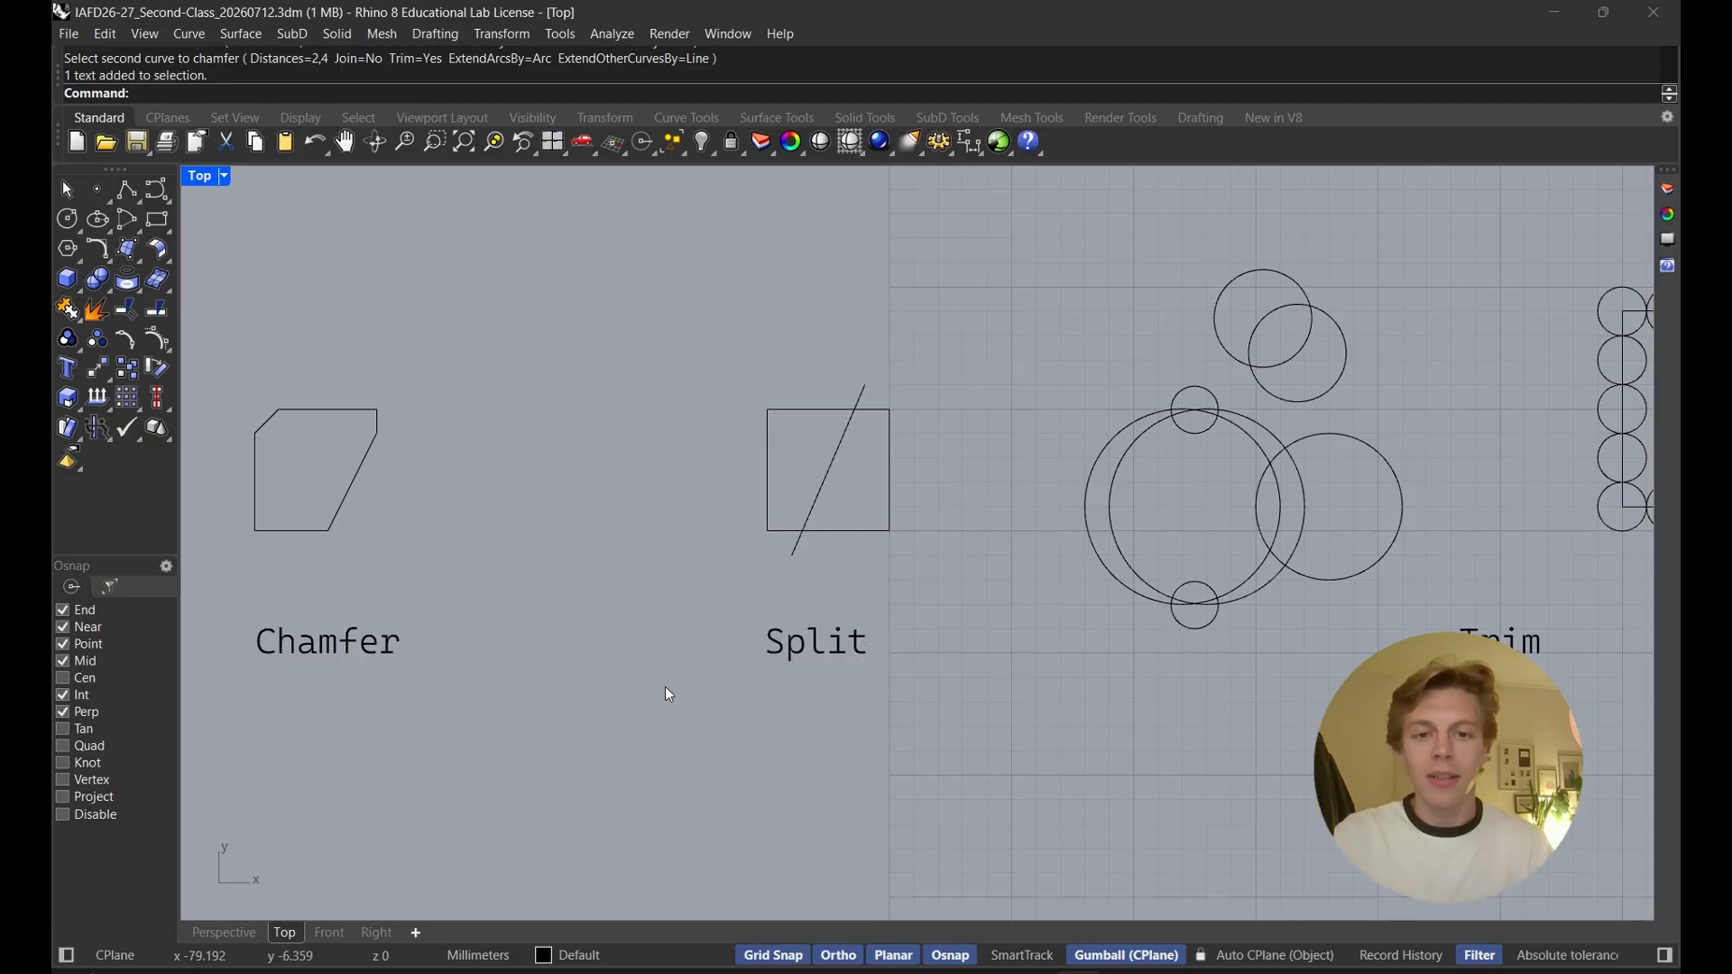
{"action": "type", "text": "split"}
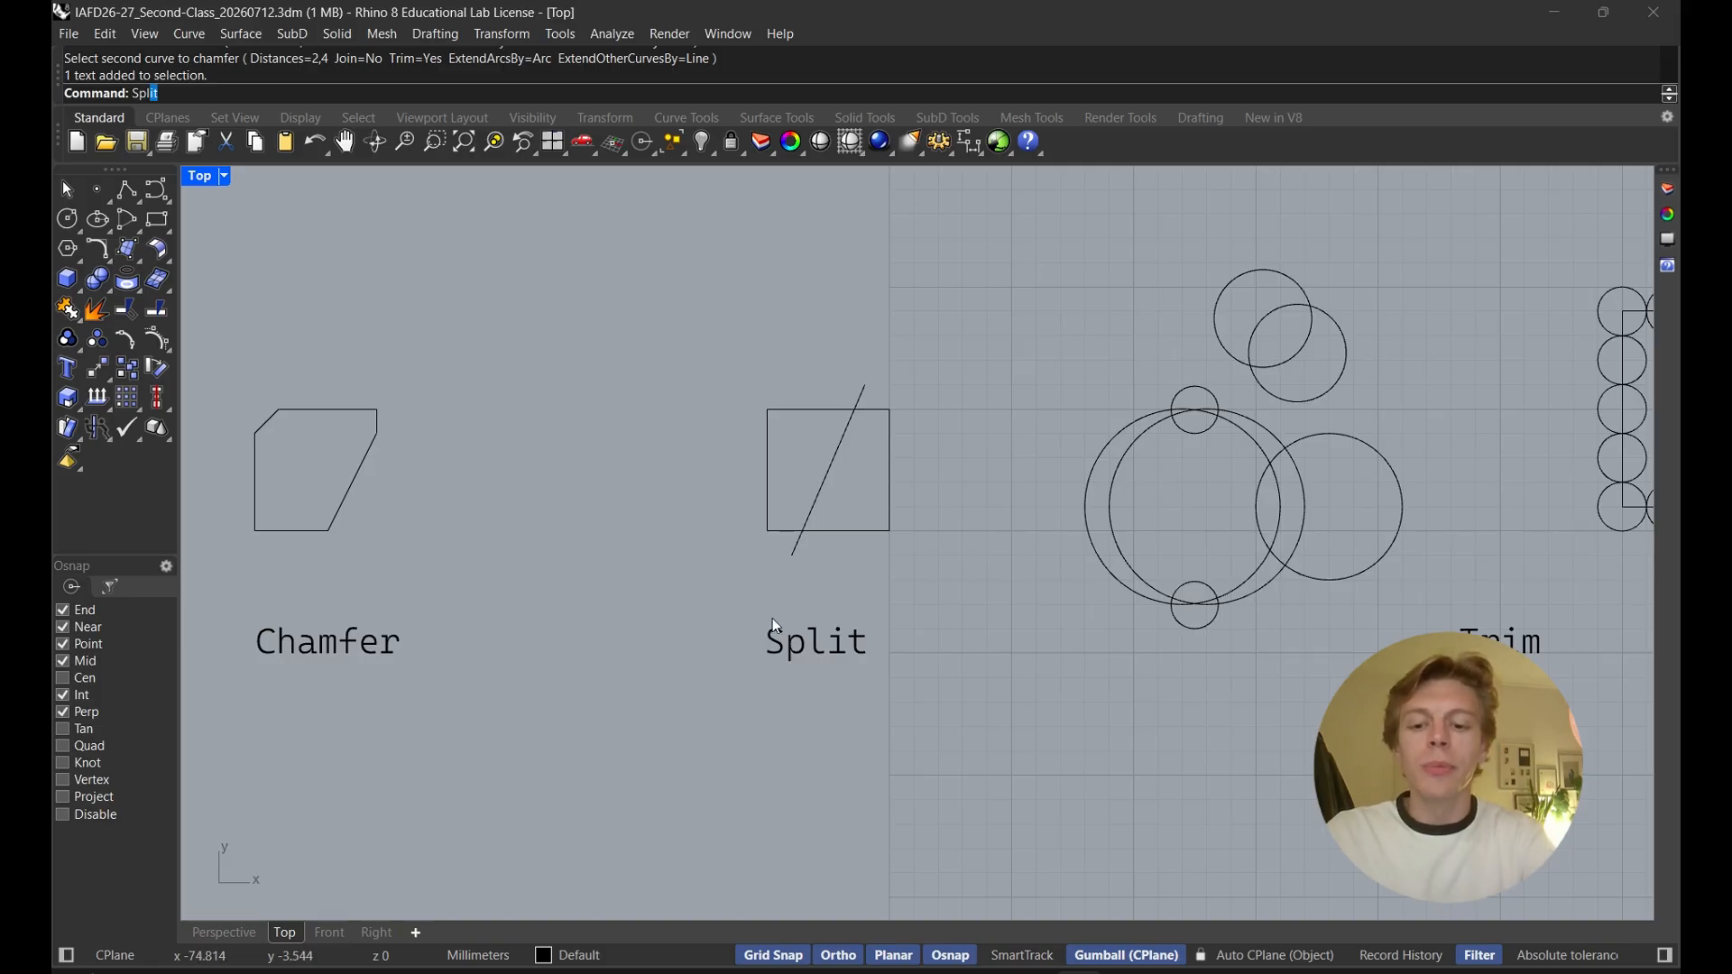
{"action": "key", "text": "Return"}
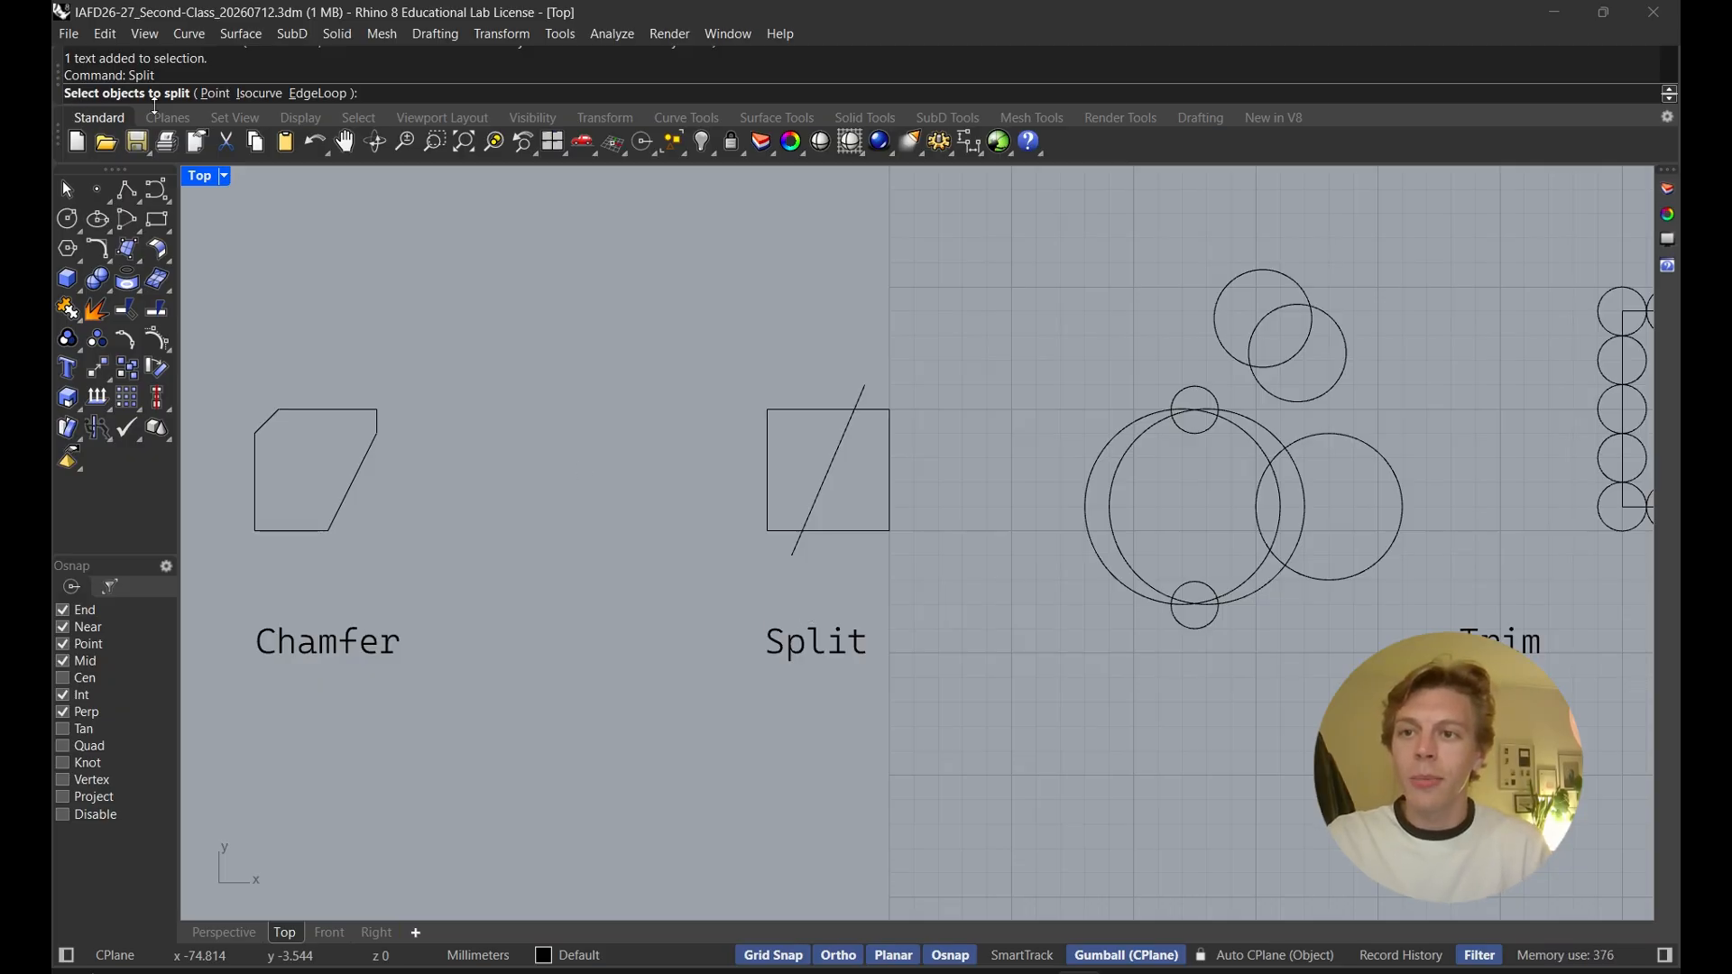
{"action": "left_click", "coordinate": [780, 411]}
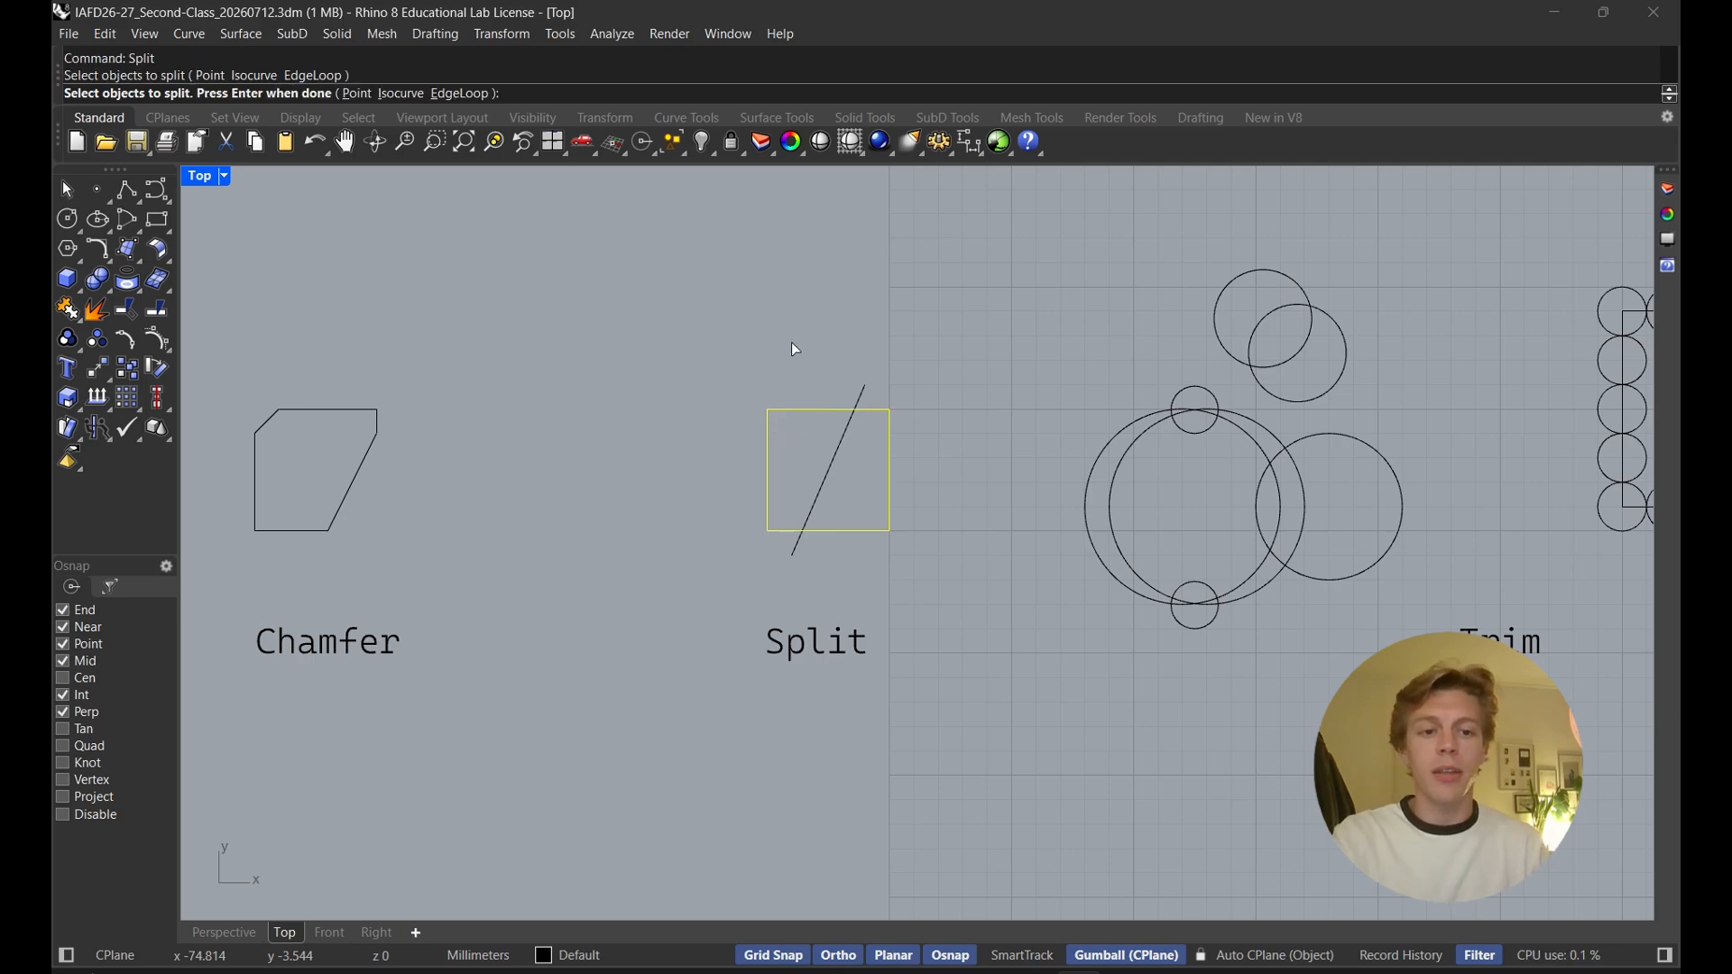
{"action": "key", "text": "Return"}
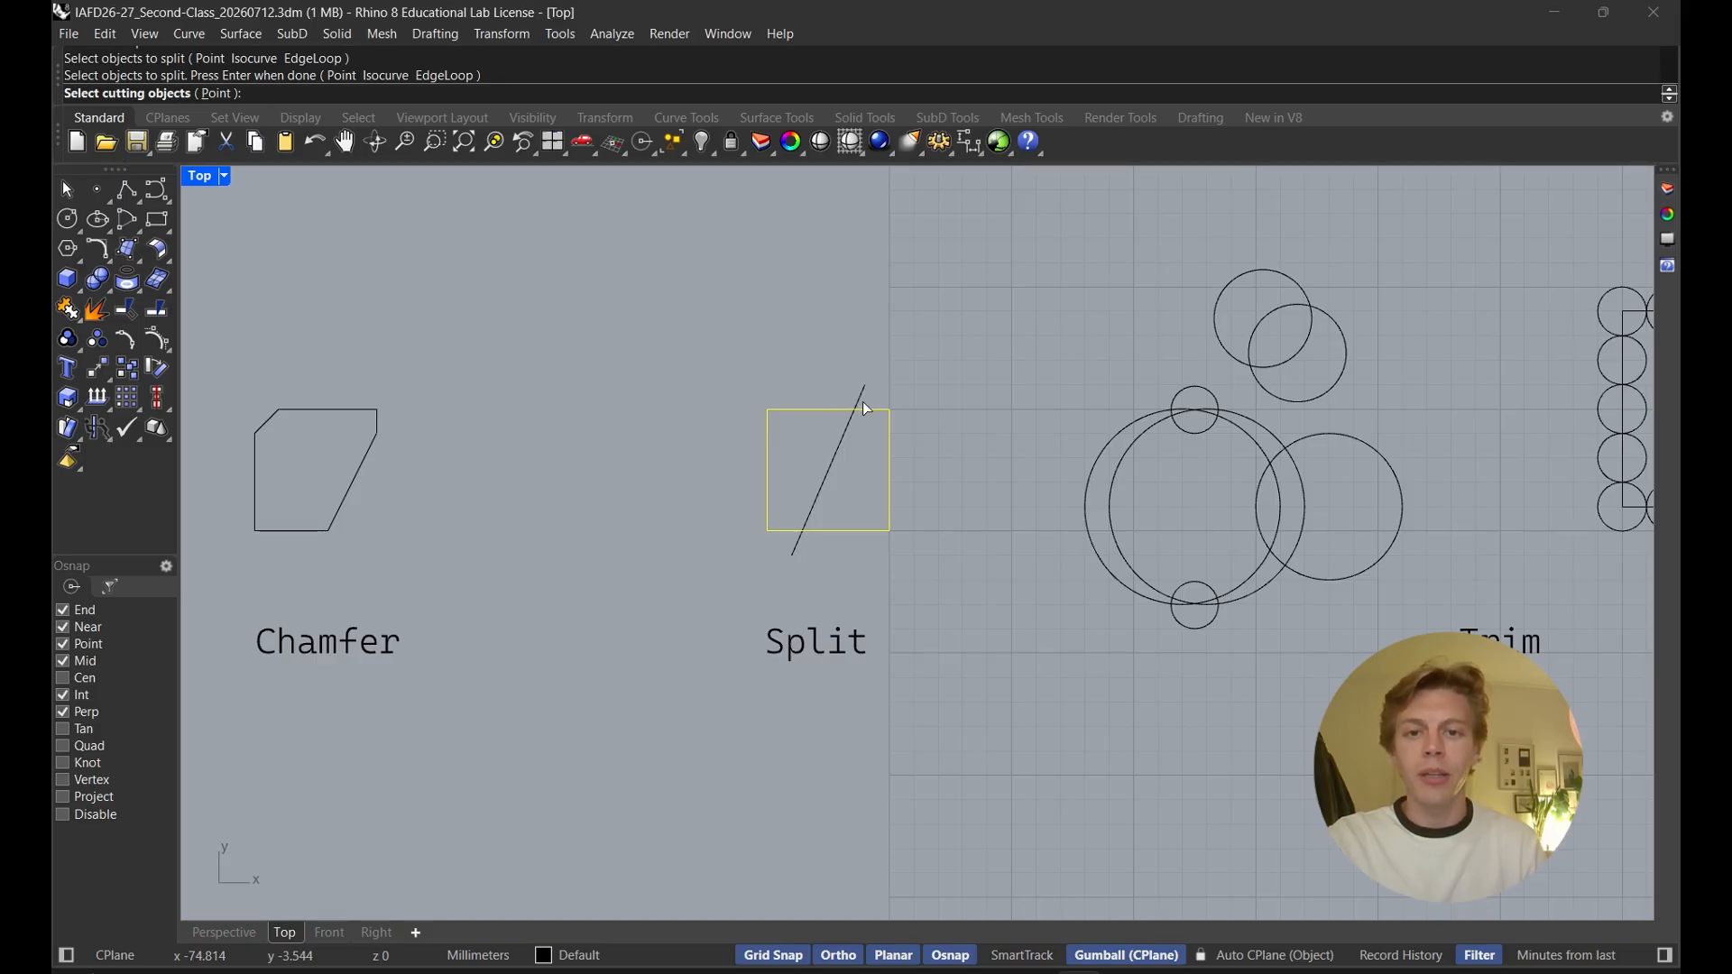
{"action": "left_click", "coordinate": [824, 492]}
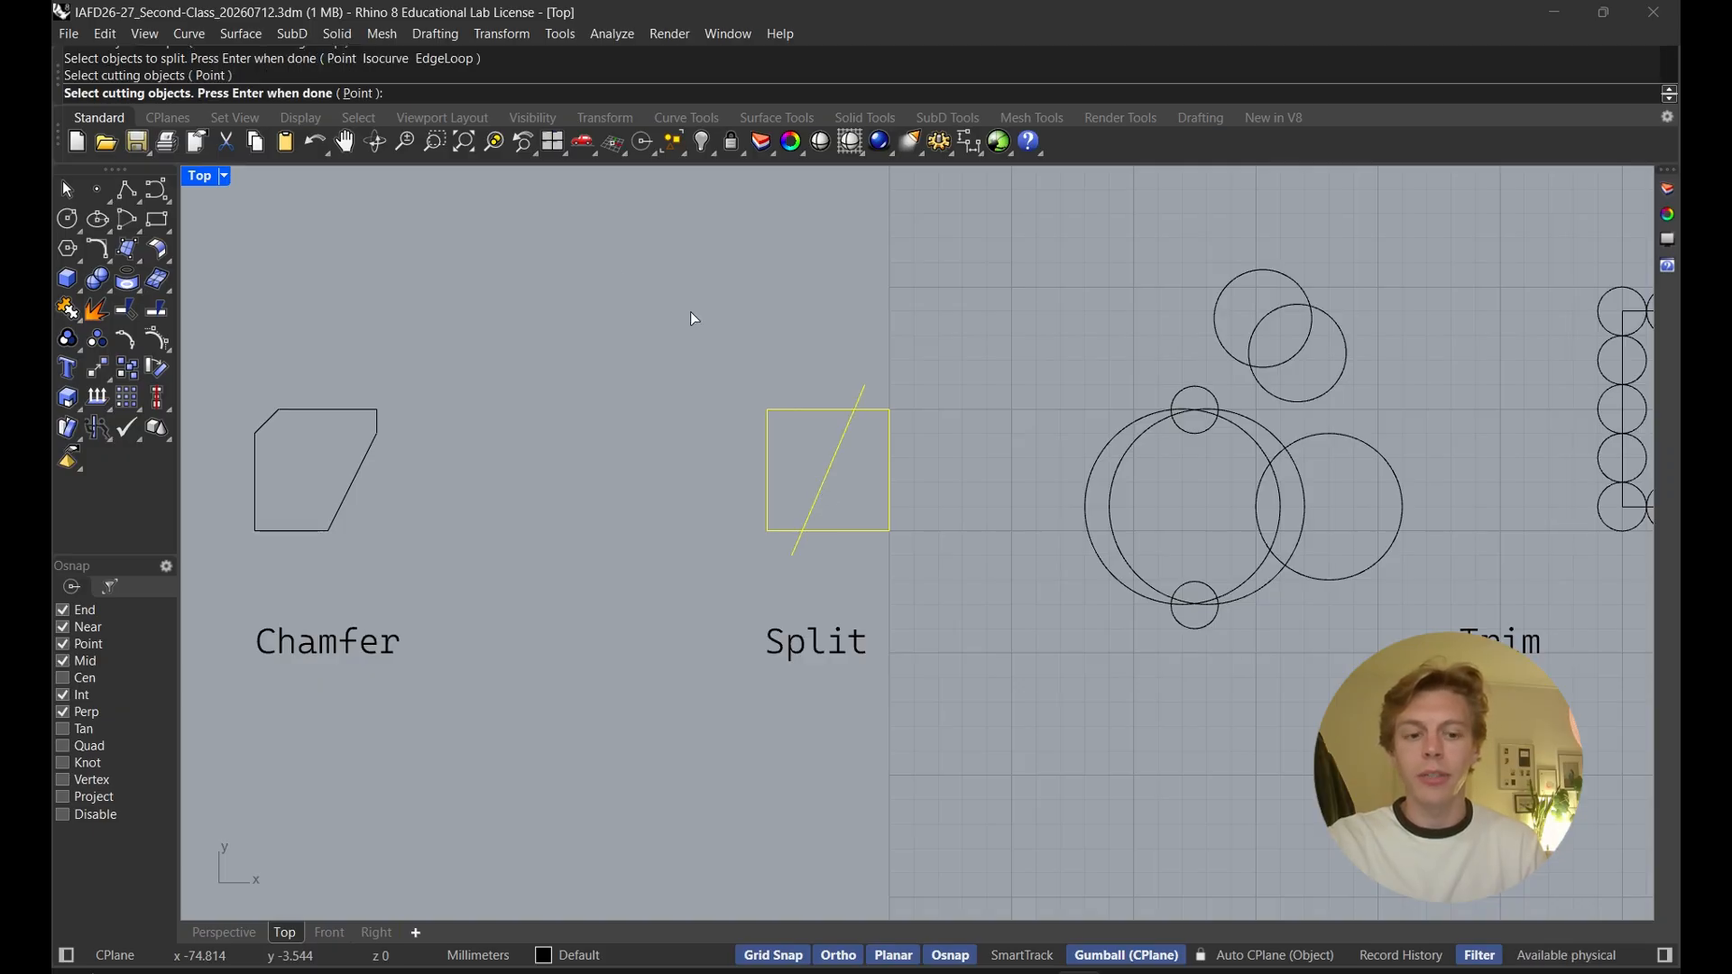
{"action": "key", "text": "Return"}
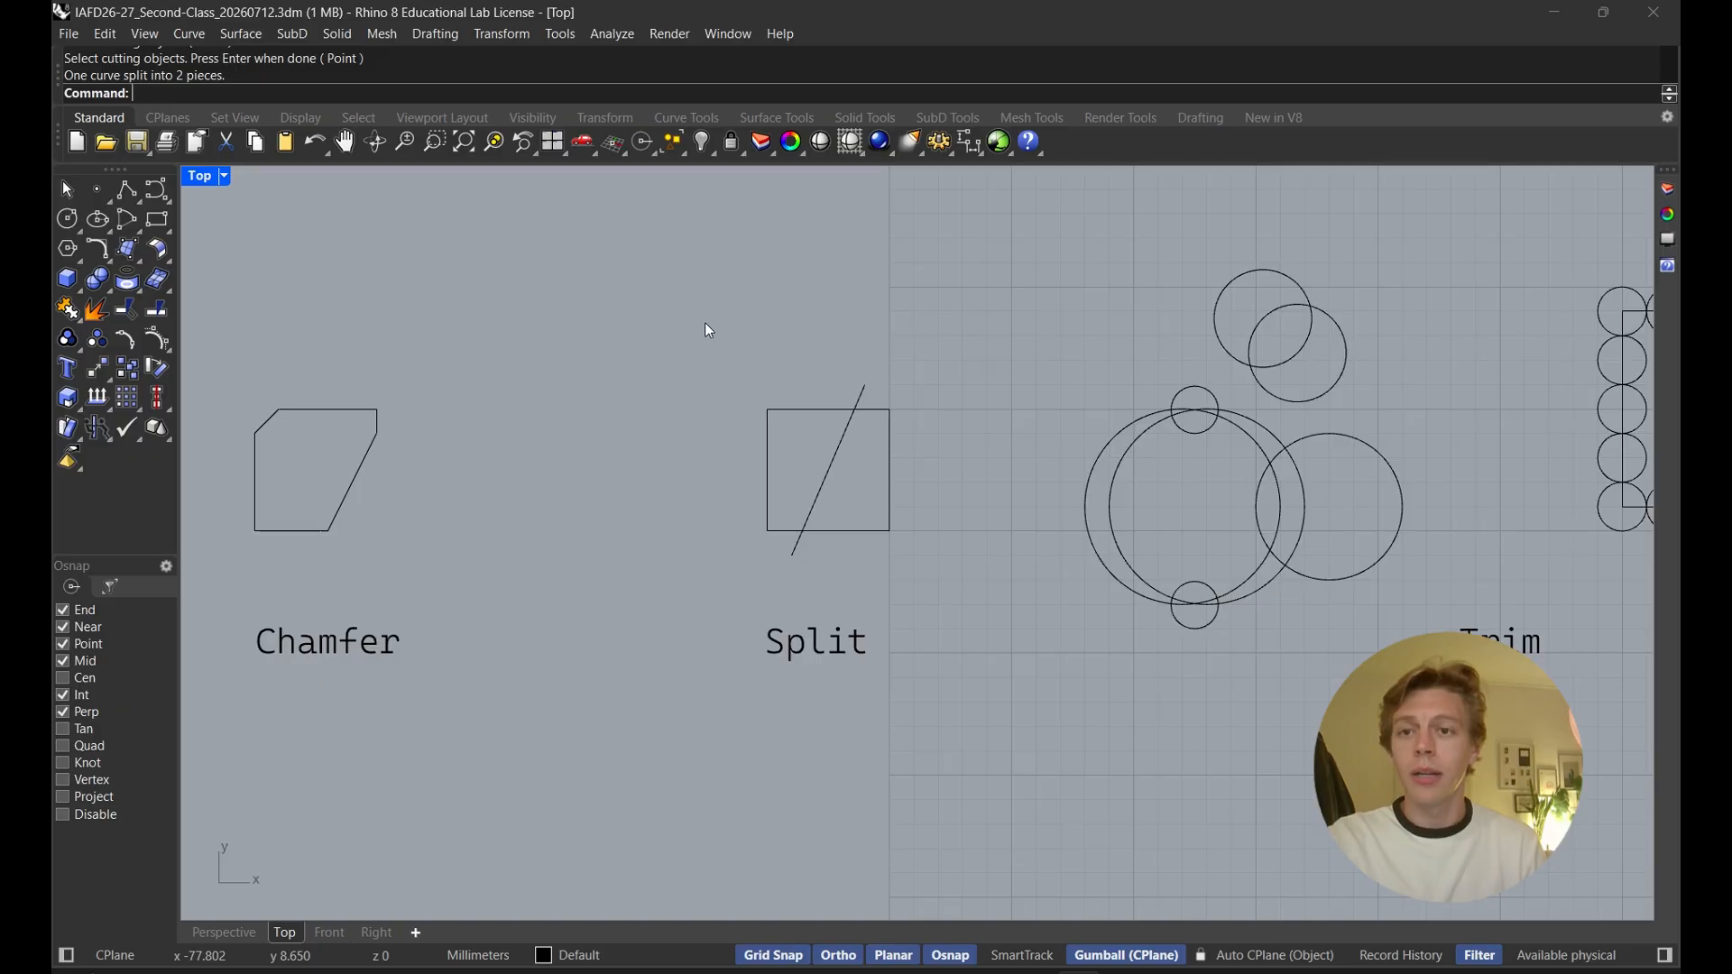
Move a split piece of the square aside, then undo the moves and the split
{"action": "left_click", "coordinate": [805, 409]}
{"action": "left_click", "coordinate": [890, 444]}
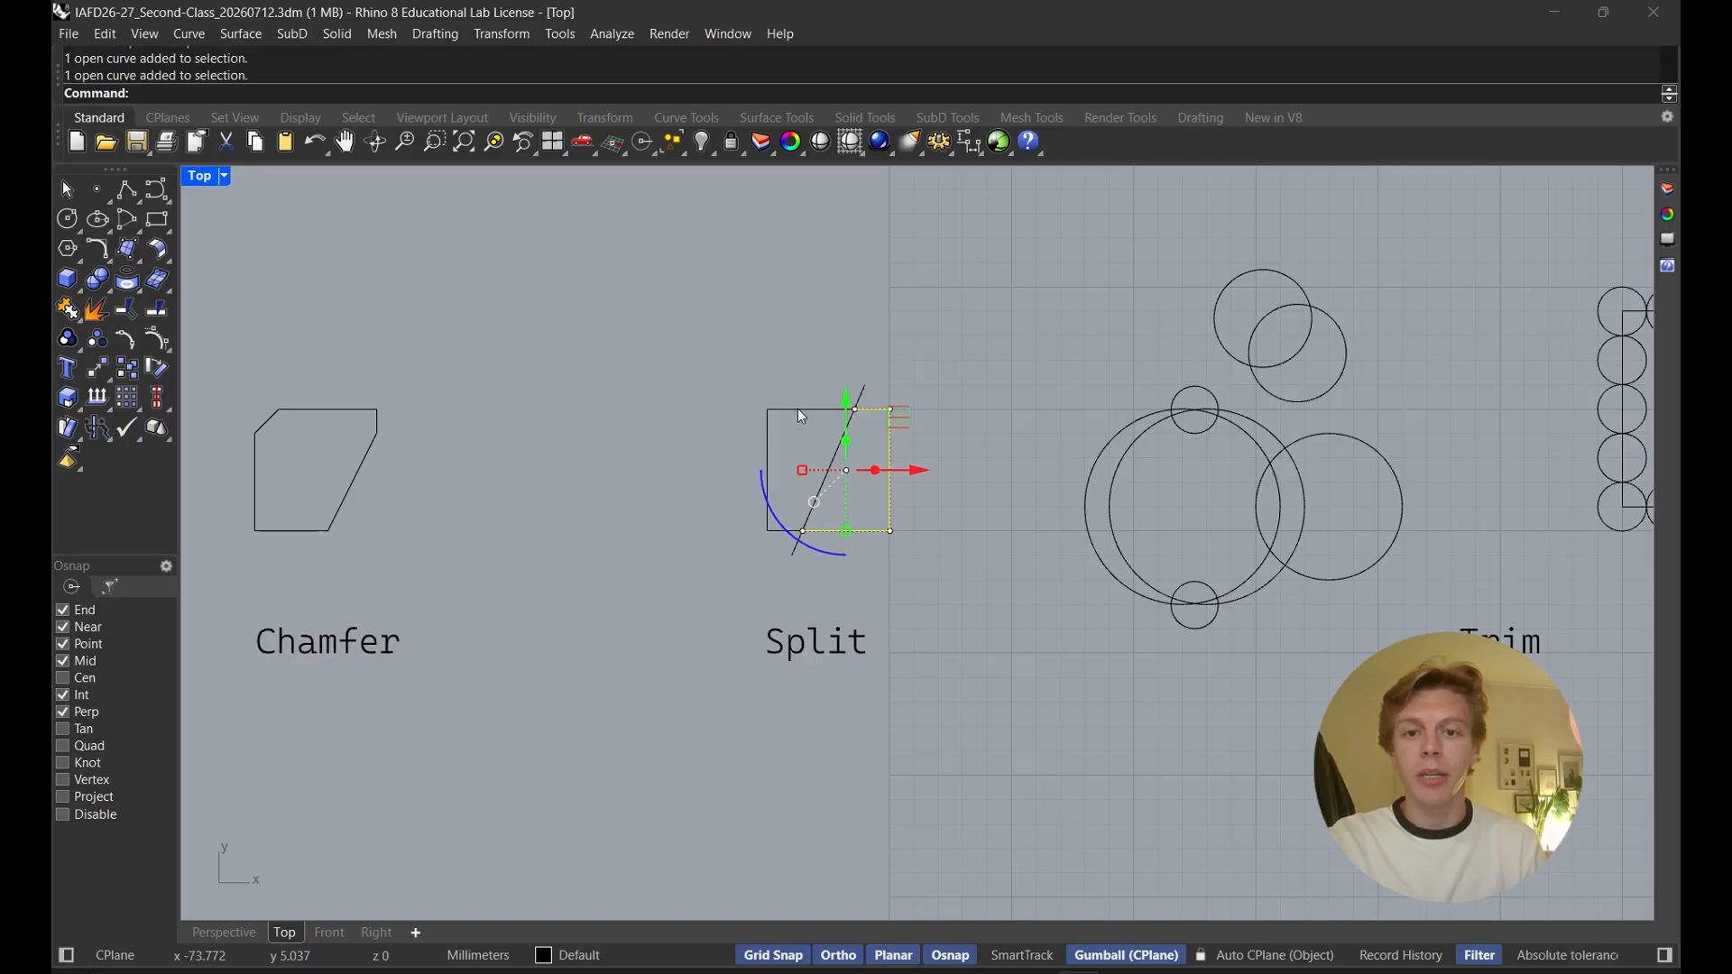
{"action": "left_click", "coordinate": [798, 409]}
{"action": "left_click_drag", "start_coordinate": [881, 467], "coordinate": [969, 406]}
{"action": "left_click", "coordinate": [893, 484]}
{"action": "left_click", "coordinate": [850, 430]}
{"action": "left_click_drag", "start_coordinate": [899, 467], "coordinate": [876, 469]}
{"action": "key", "text": "ctrl+z"}
{"action": "key", "text": "ctrl+z"}
{"action": "key", "text": "ctrl+z"}
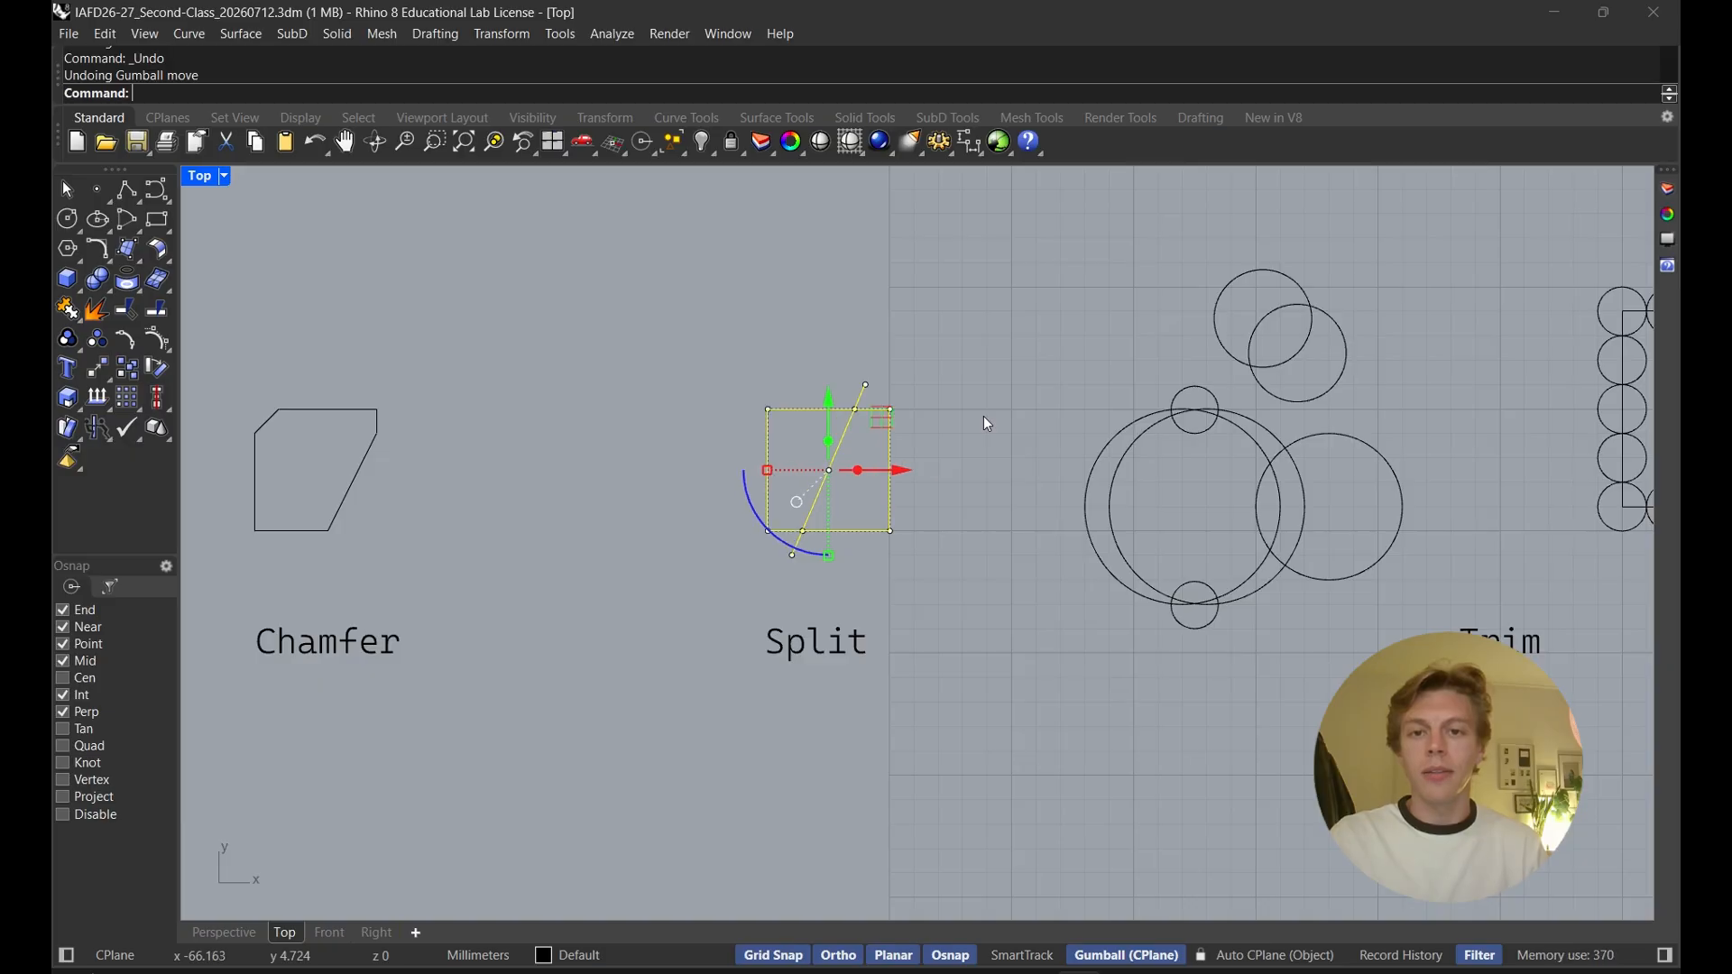
{"action": "key", "text": "ctrl+z"}
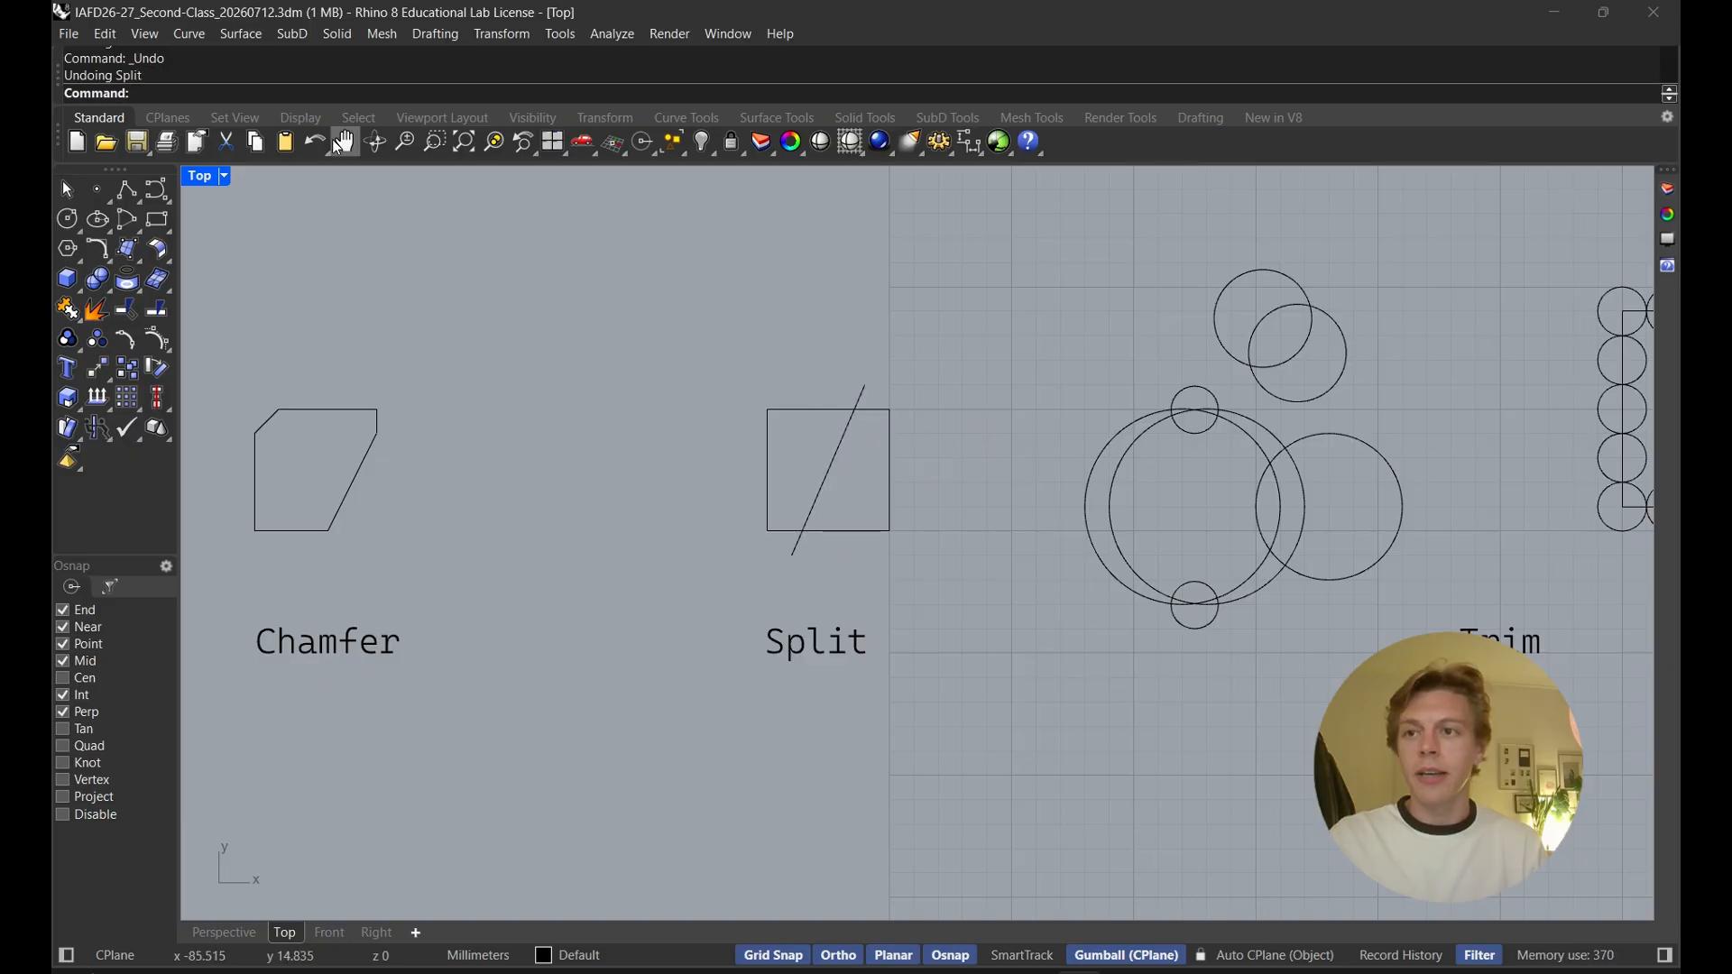
Move the Split square to the left and undo the move
{"action": "left_click", "coordinate": [799, 410]}
{"action": "left_click_drag", "start_coordinate": [897, 469], "coordinate": [825, 470]}
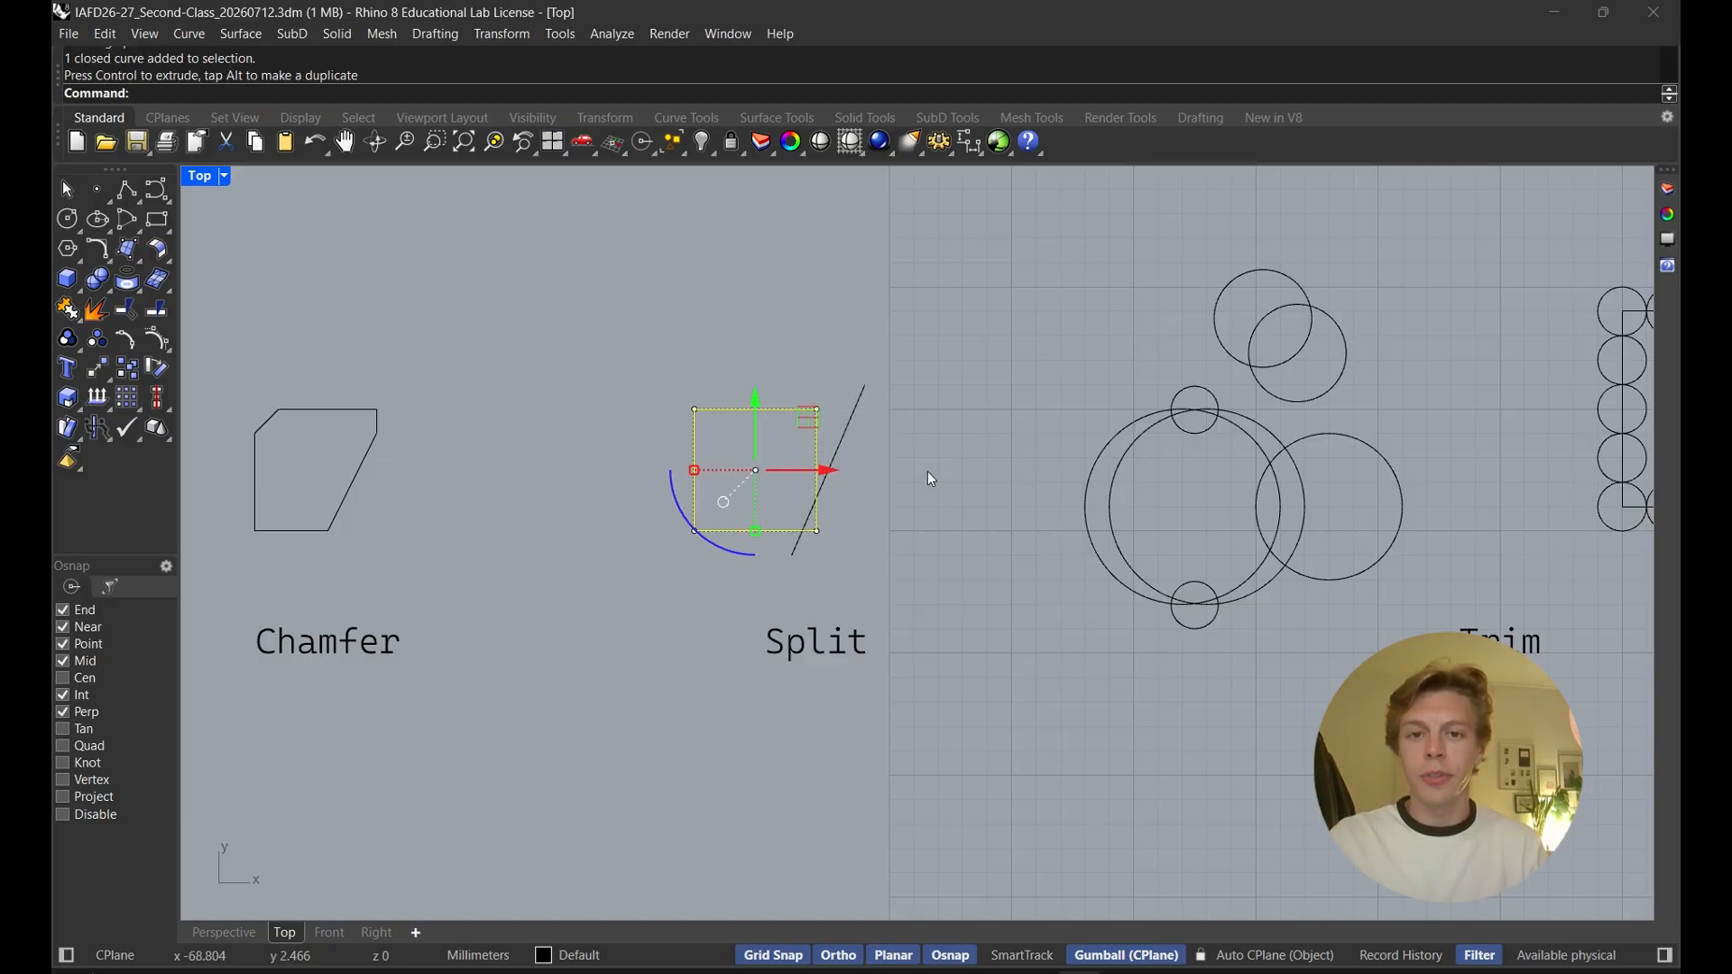
{"action": "left_click", "coordinate": [928, 473]}
{"action": "key", "text": "ctrl+z"}
{"action": "key", "text": "ctrl+z"}
{"action": "key", "text": "ctrl+z"}
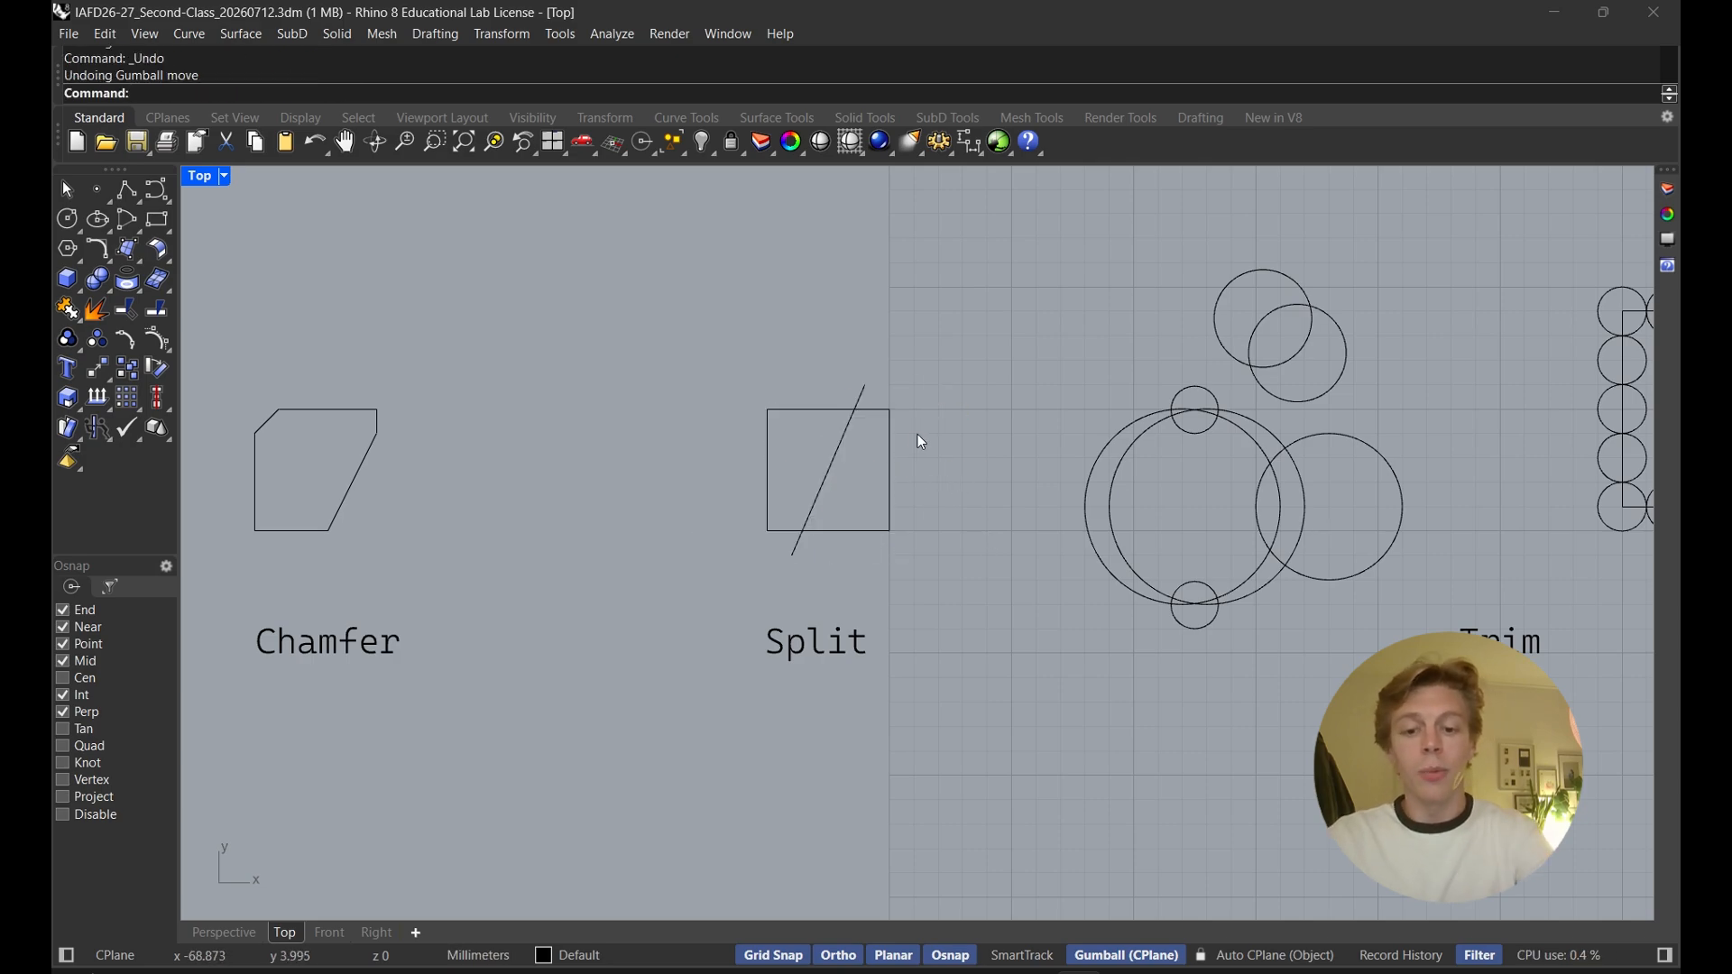
Split the diagonal line using the Split square as the cutting object
{"action": "type", "text": "split"}
{"action": "key", "text": "Return"}
{"action": "left_click", "coordinate": [843, 452]}
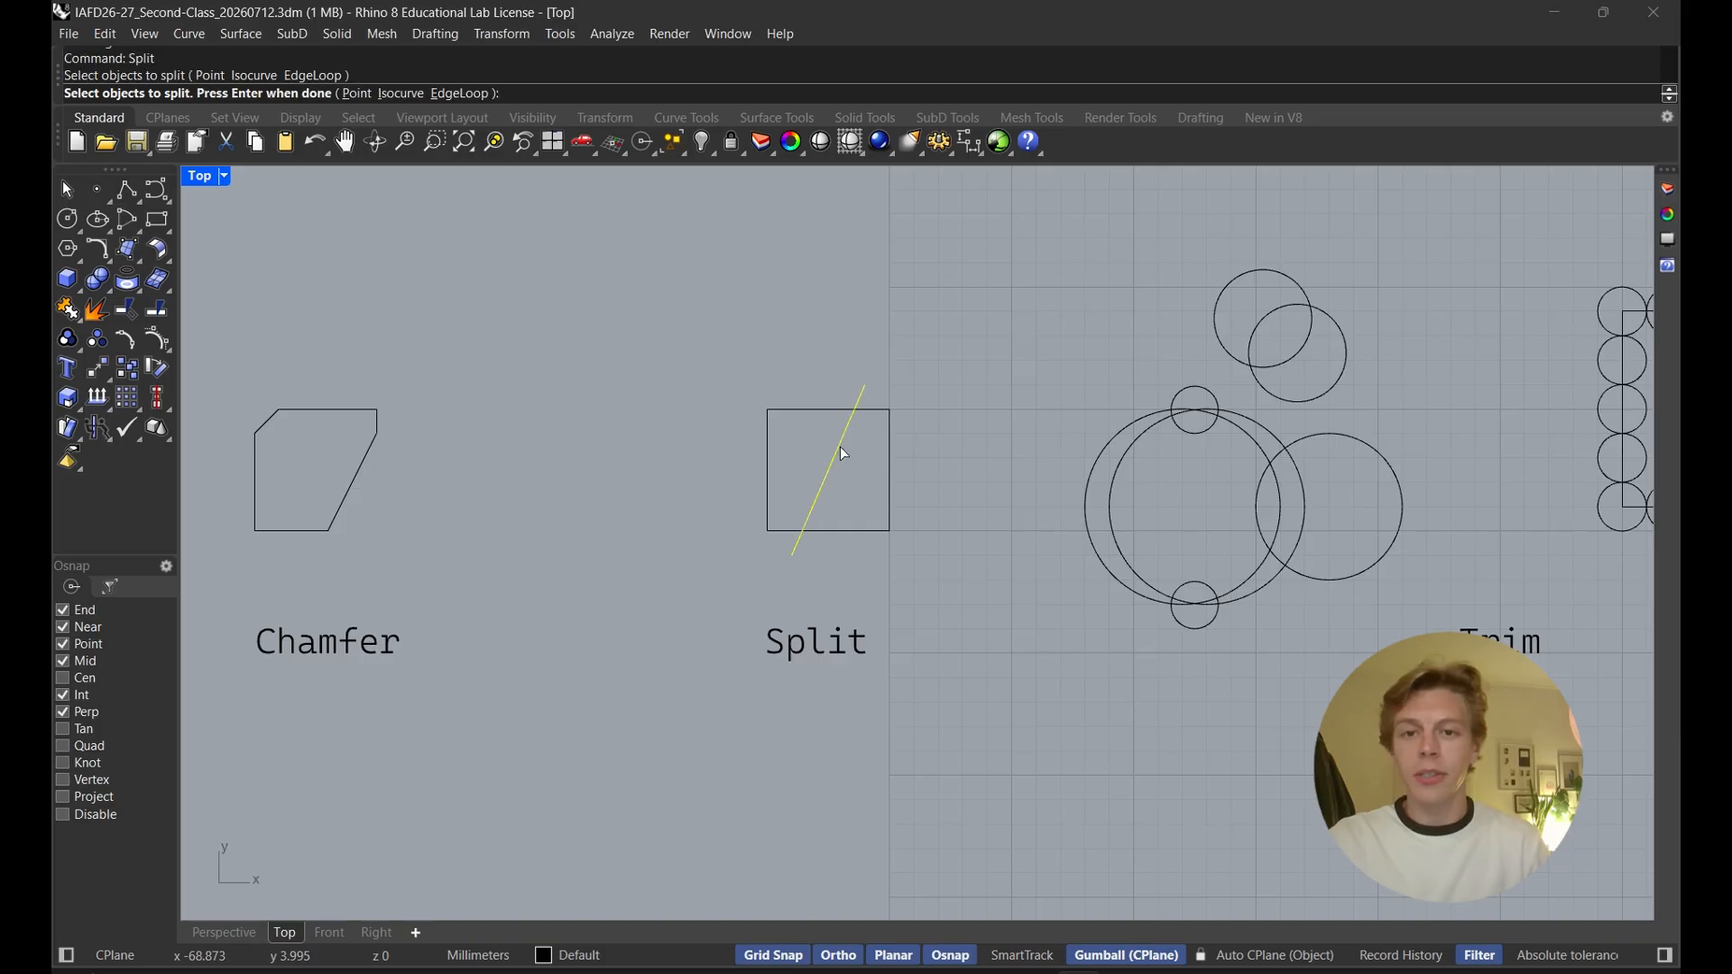
{"action": "key", "text": "Return"}
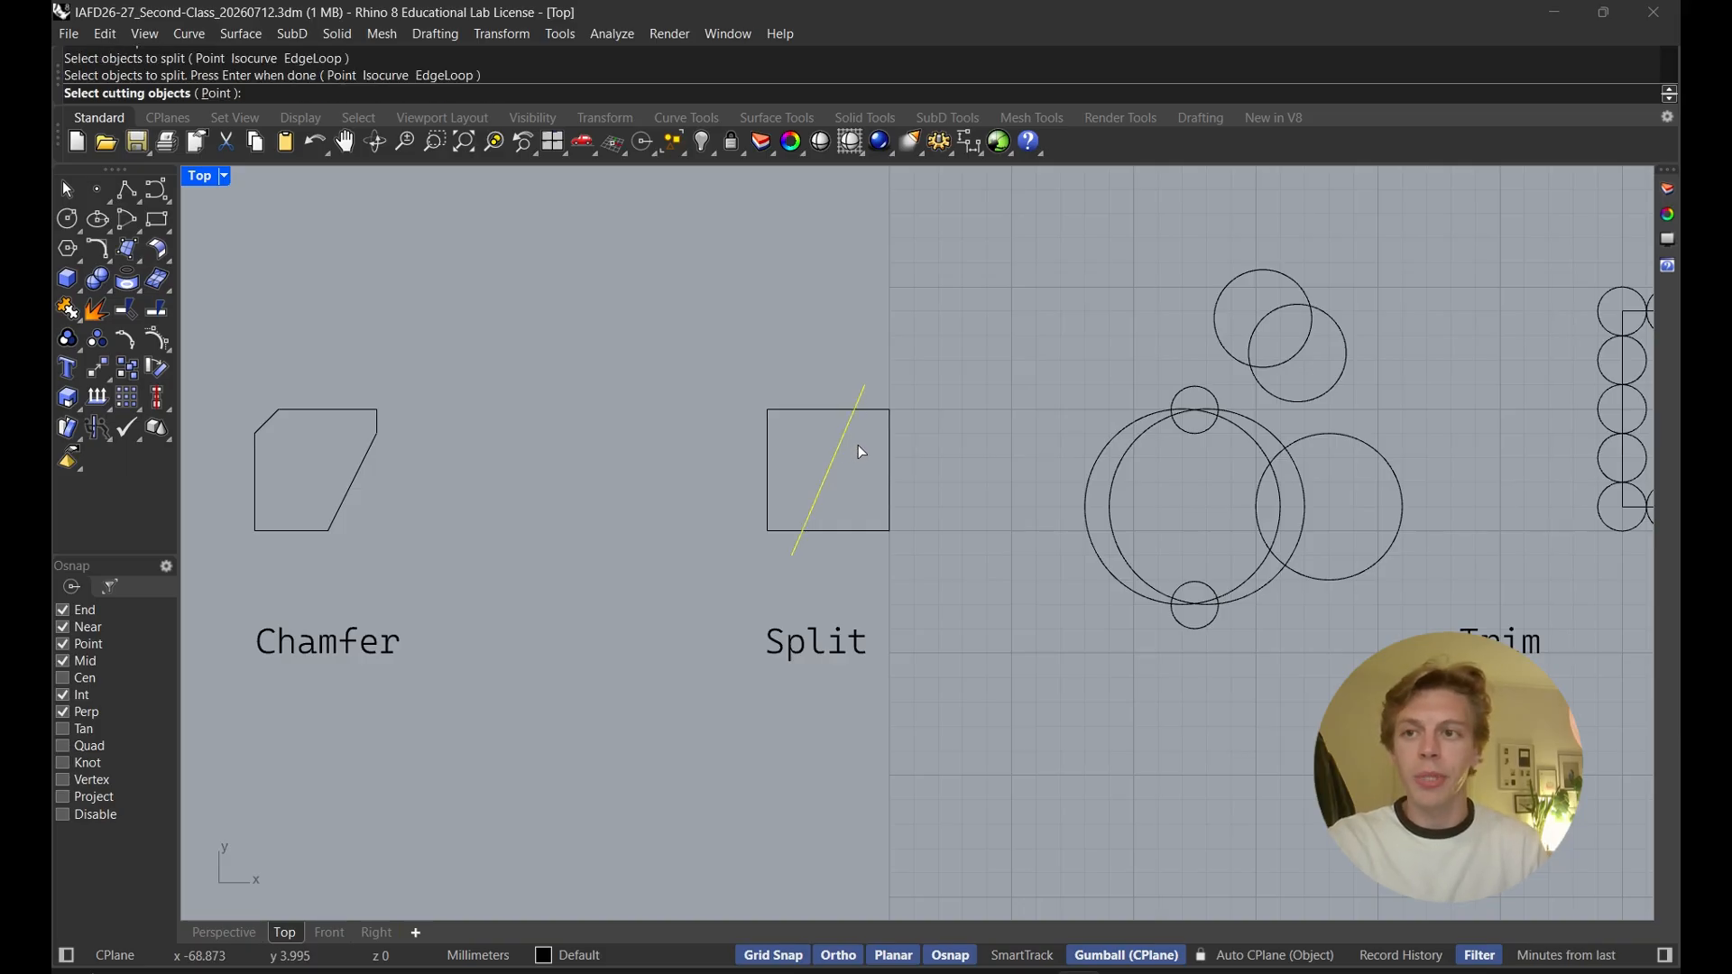
{"action": "left_click", "coordinate": [803, 412]}
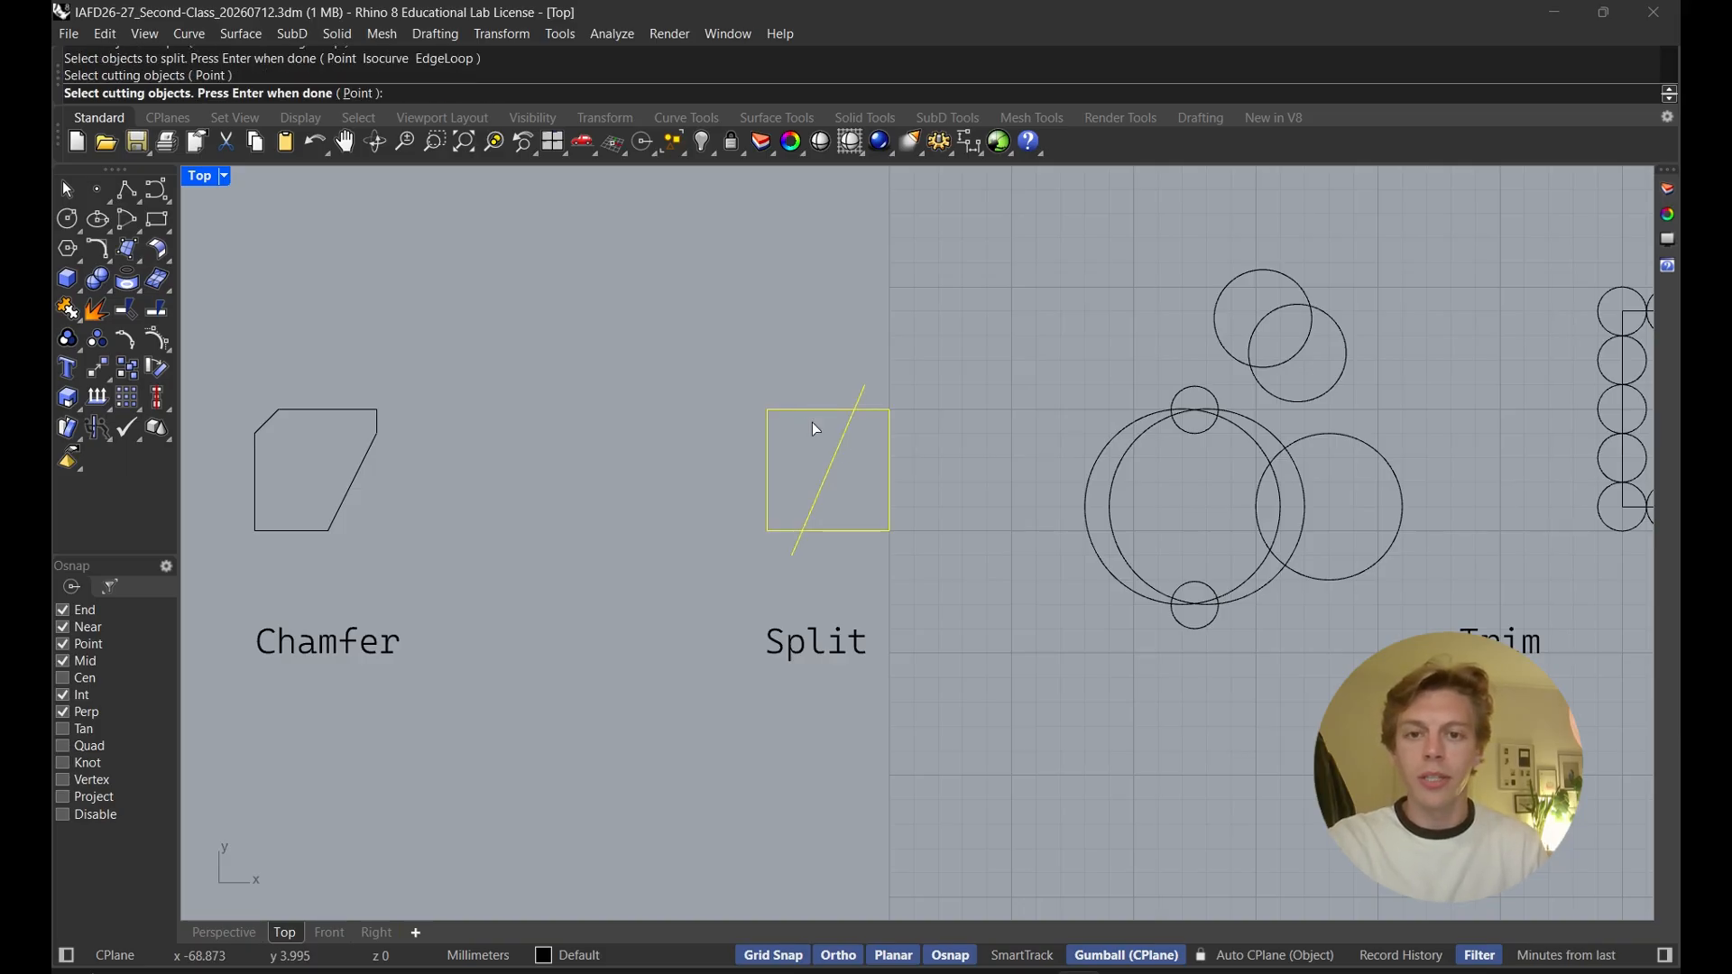
{"action": "key", "text": "Return"}
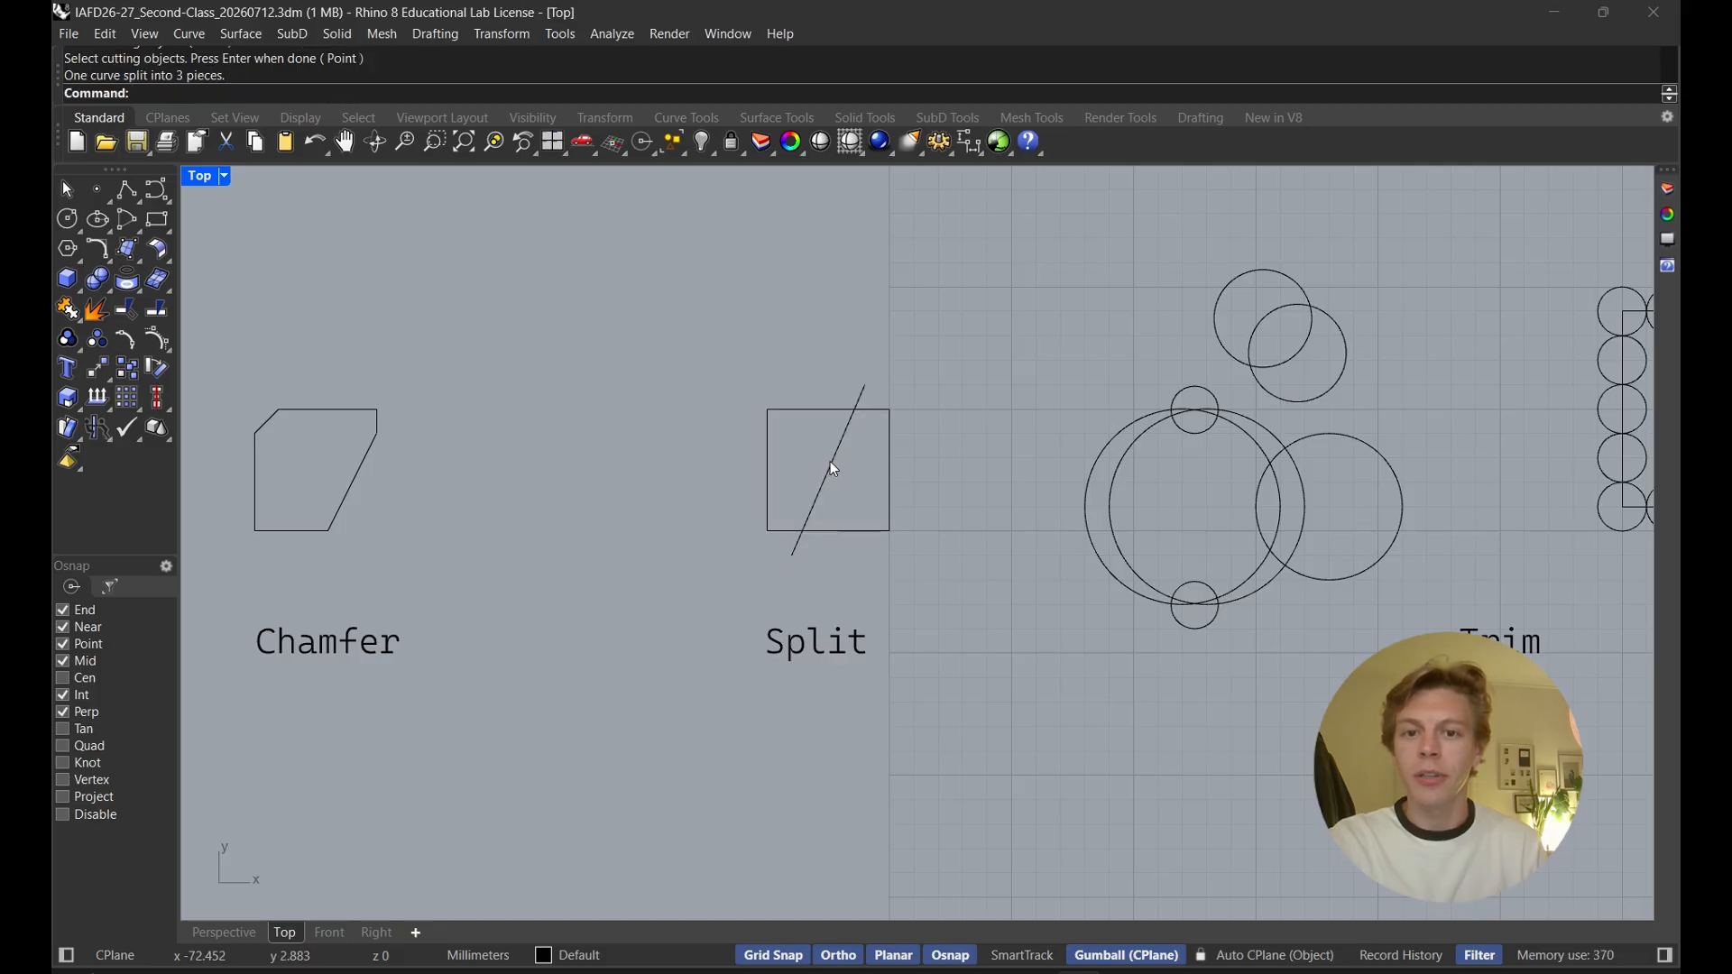
Move the line's middle piece to the right and its two end pieces outward, away from the square
{"action": "left_click", "coordinate": [834, 467]}
{"action": "left_click_drag", "start_coordinate": [866, 470], "coordinate": [990, 490]}
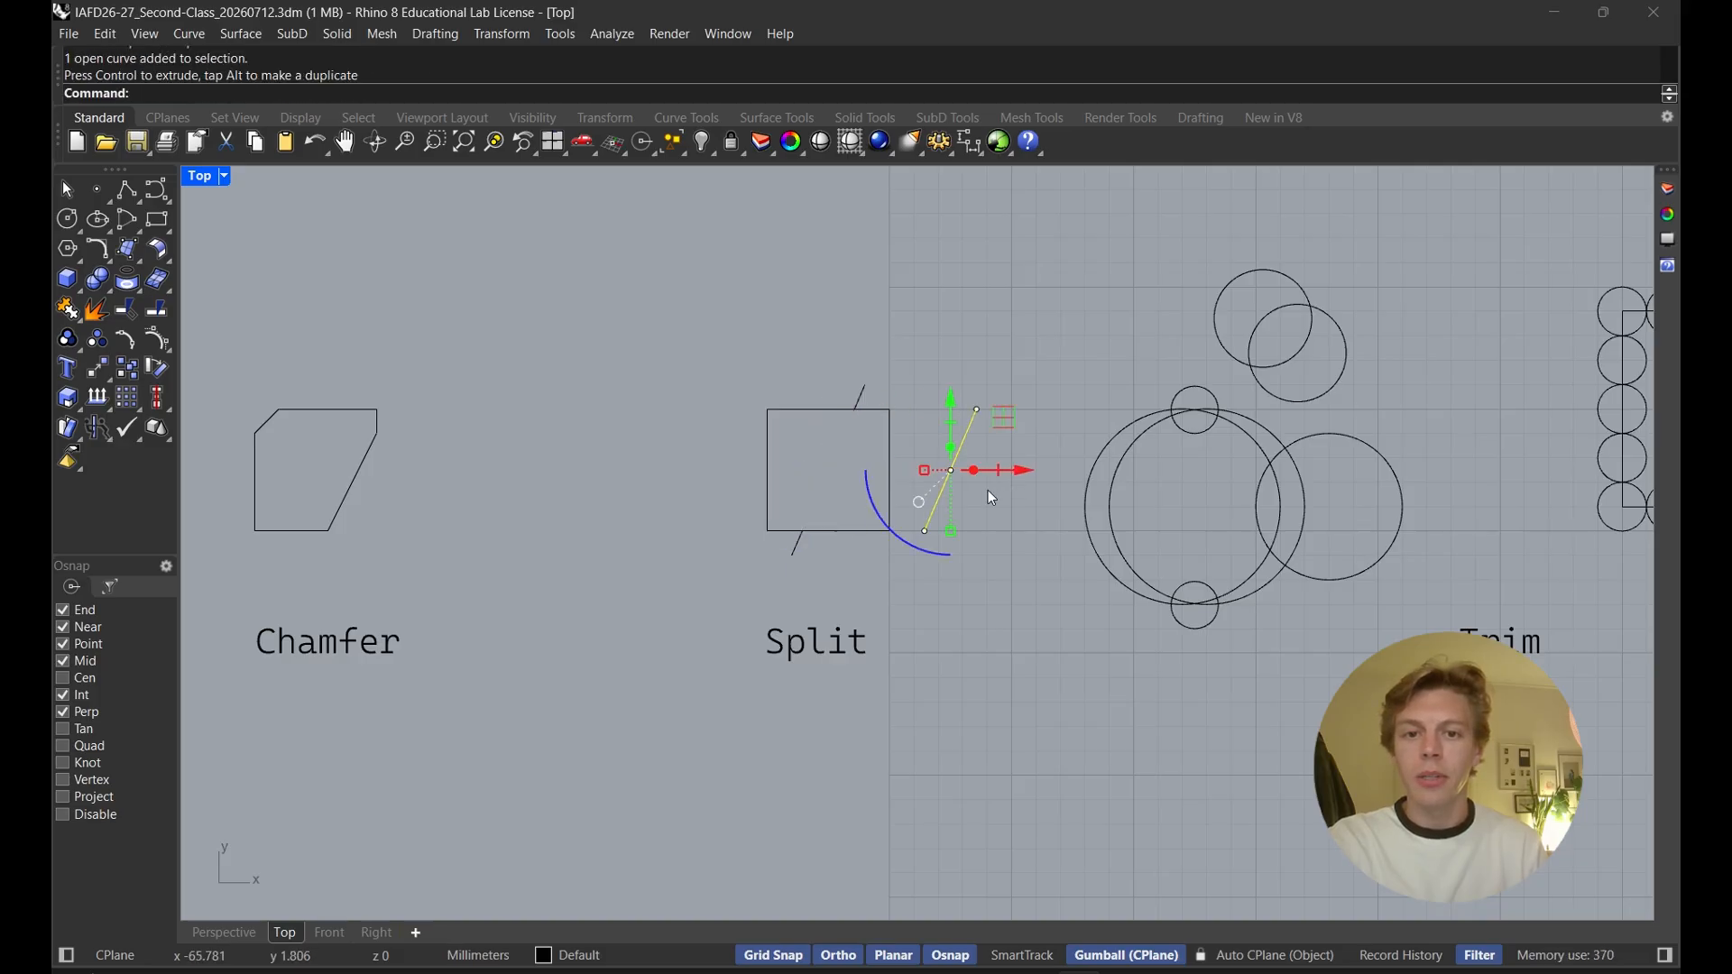
{"action": "left_click", "coordinate": [796, 549]}
{"action": "left_click_drag", "start_coordinate": [797, 495], "coordinate": [798, 543]}
{"action": "left_click", "coordinate": [860, 395]}
{"action": "left_click_drag", "start_coordinate": [860, 357], "coordinate": [860, 308]}
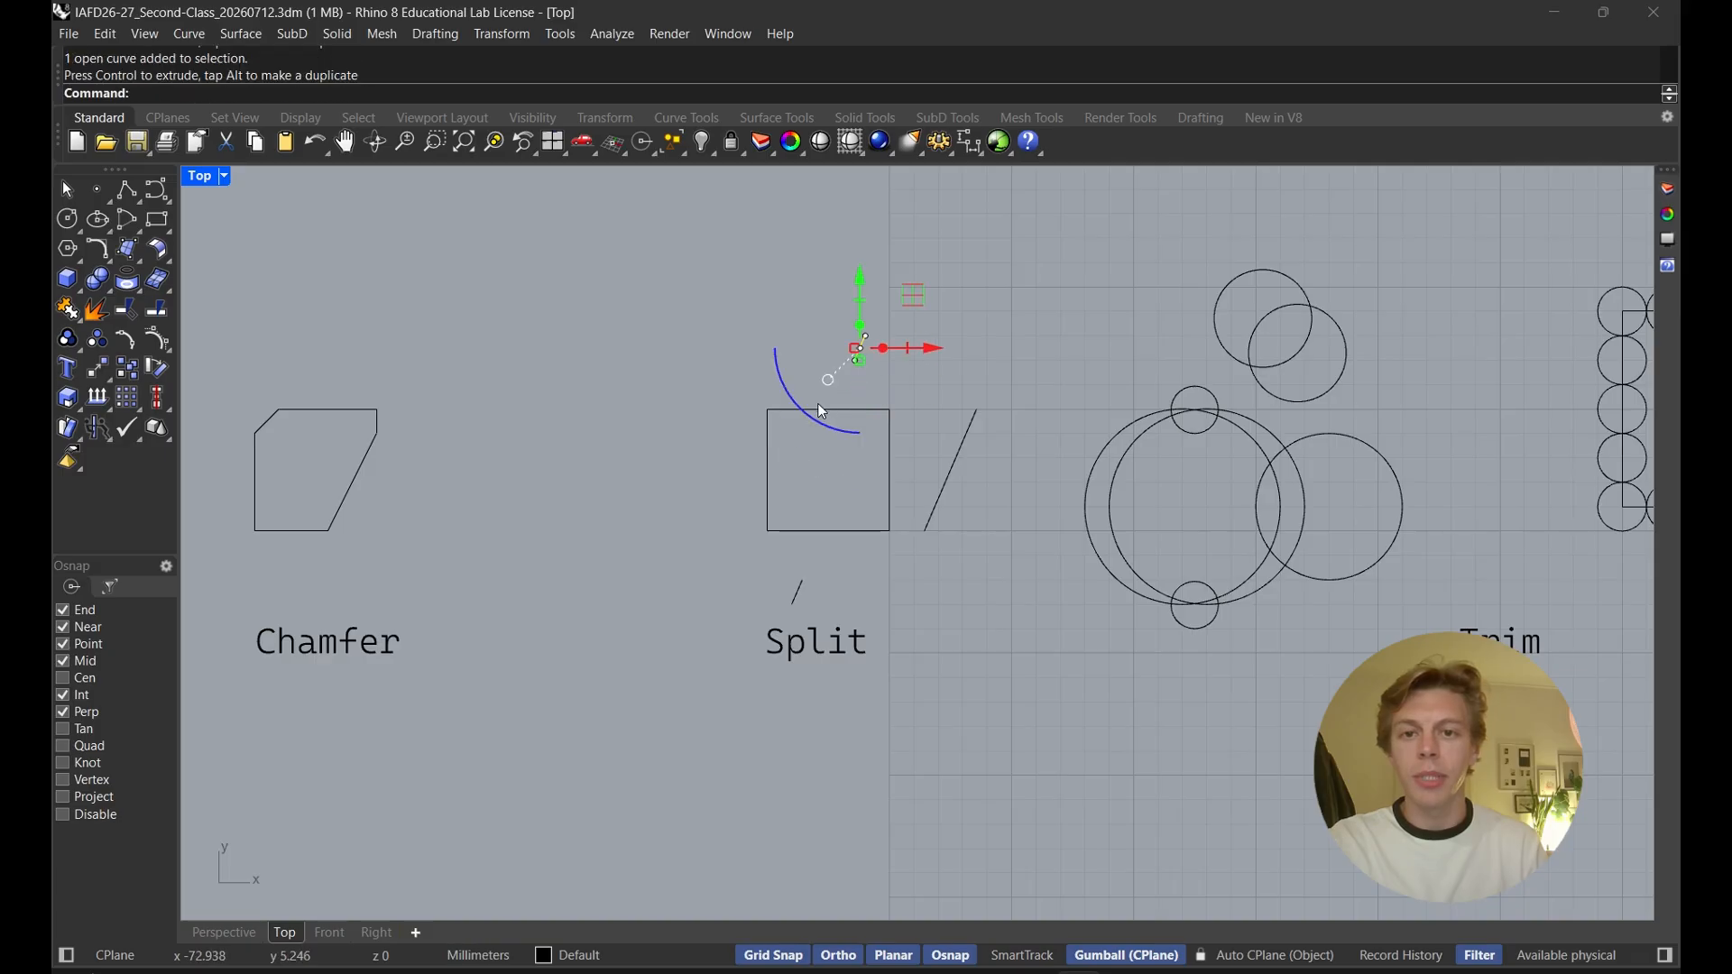
{"action": "left_click", "coordinate": [816, 409]}
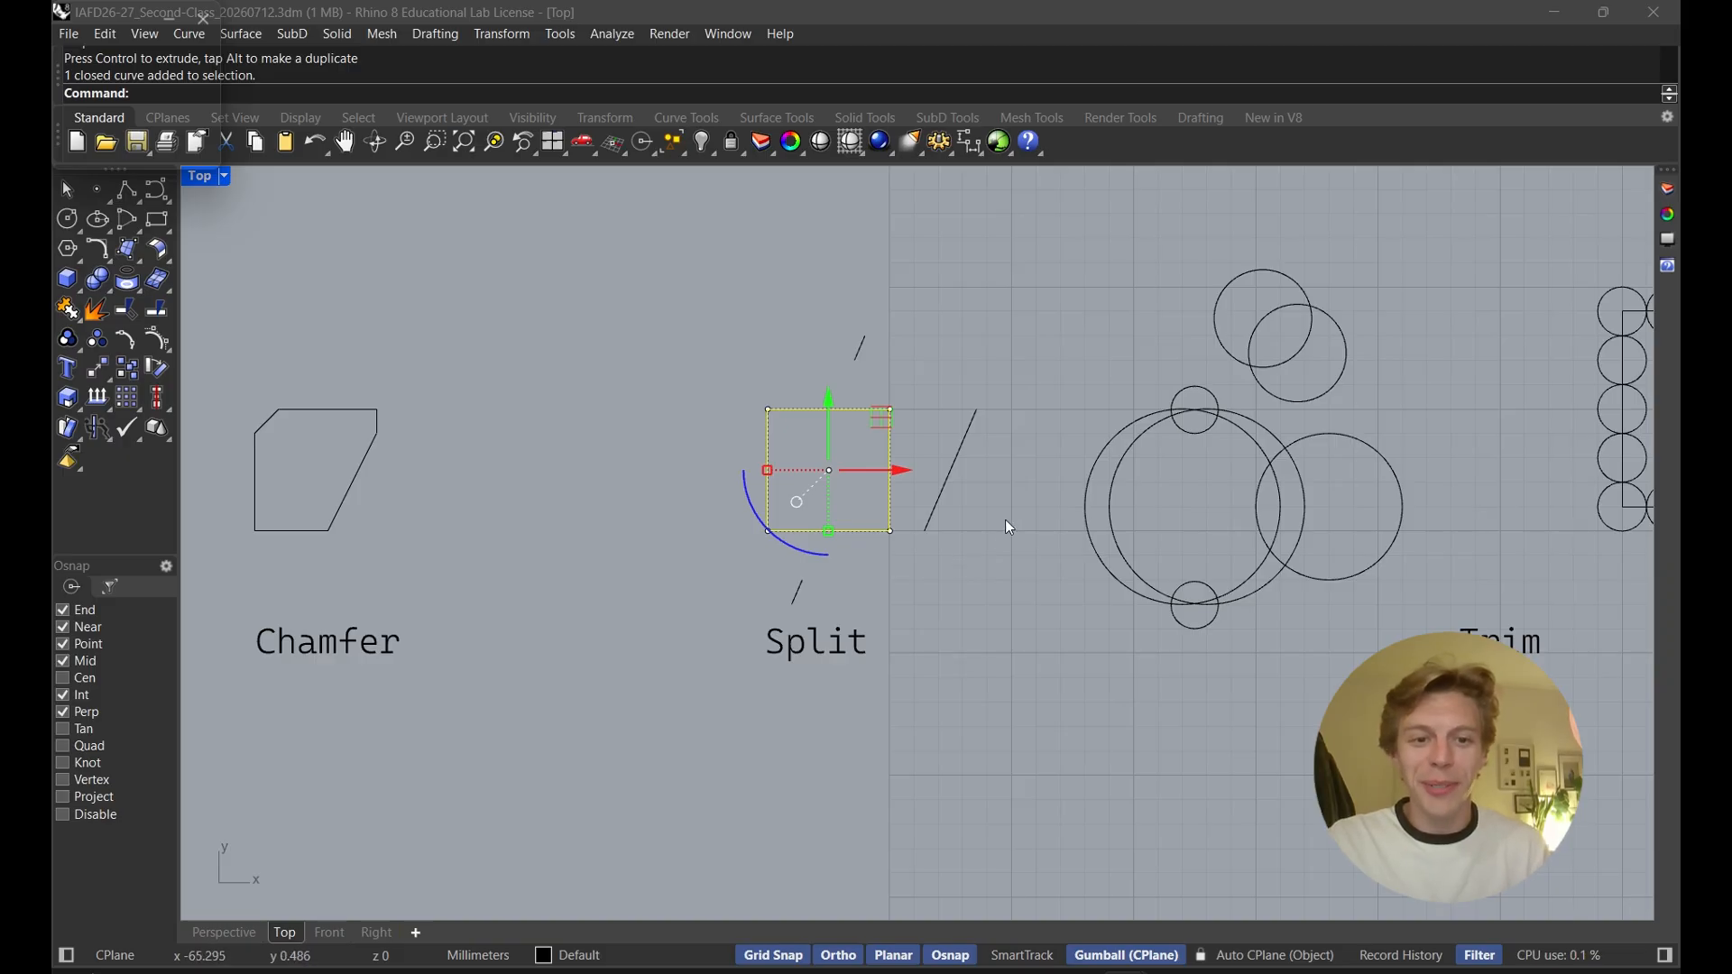
{"action": "right_click_drag", "start_coordinate": [953, 536], "coordinate": [577, 610]}
{"action": "scroll", "coordinate": [879, 516], "scroll_direction": "down", "scroll_amount": 2}
{"action": "right_click_drag", "start_coordinate": [889, 510], "coordinate": [753, 585]}
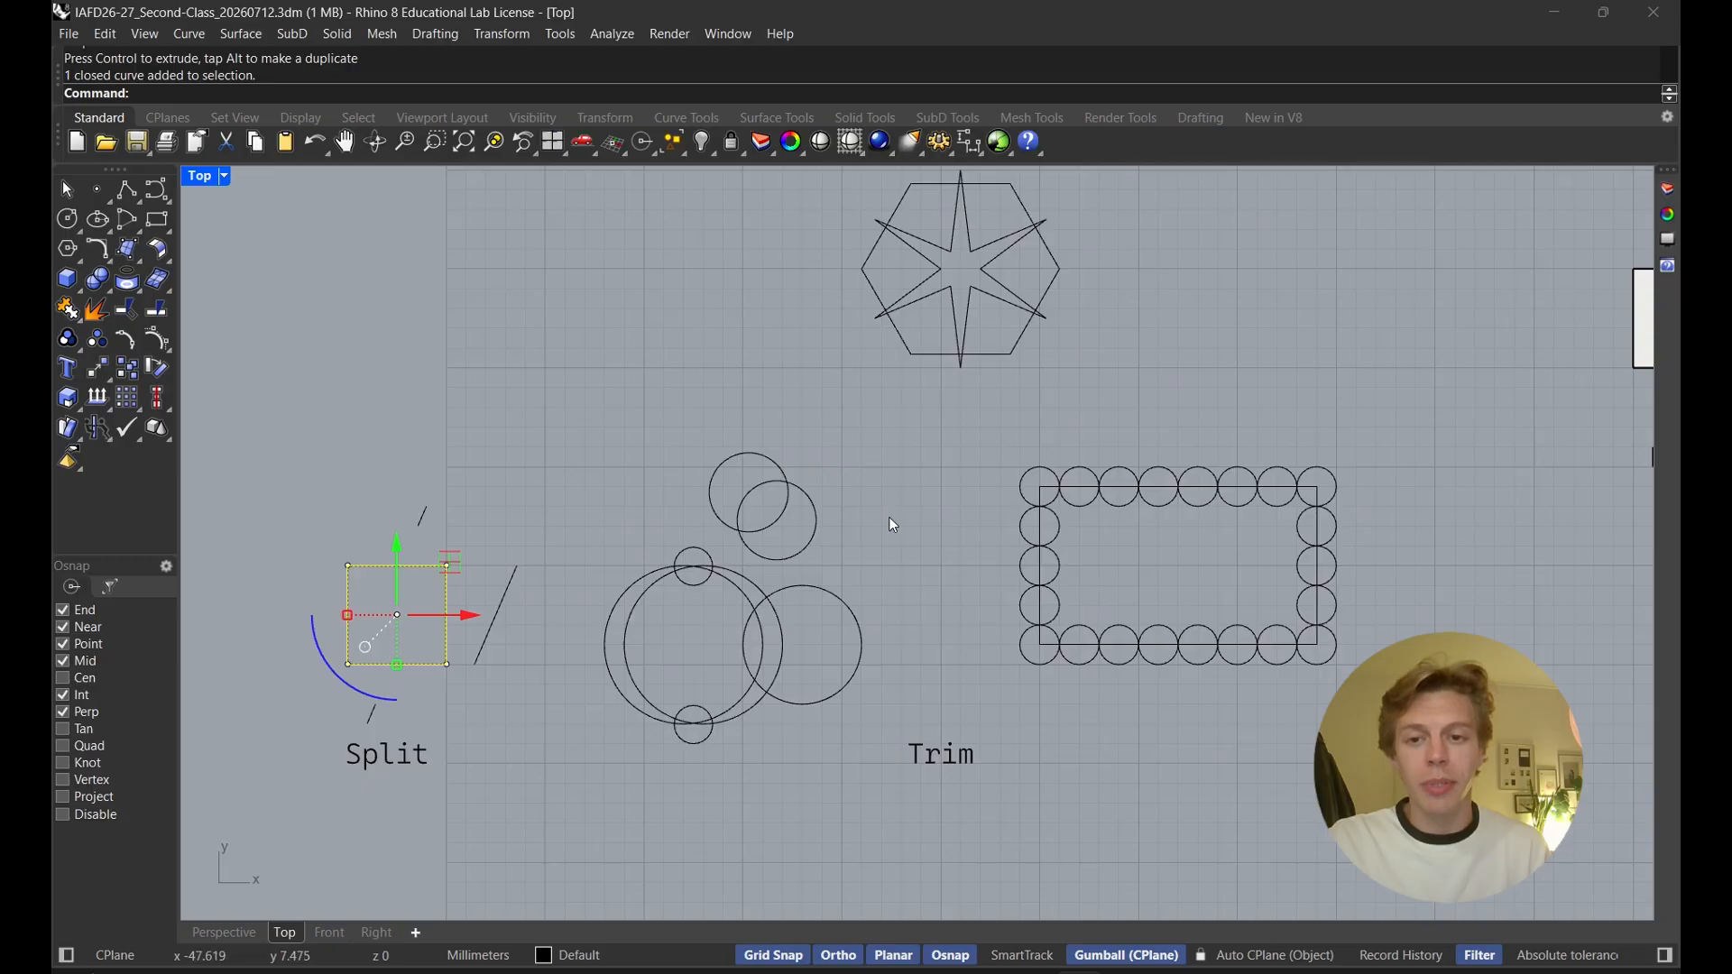
{"action": "right_click_drag", "start_coordinate": [890, 517], "coordinate": [899, 484]}
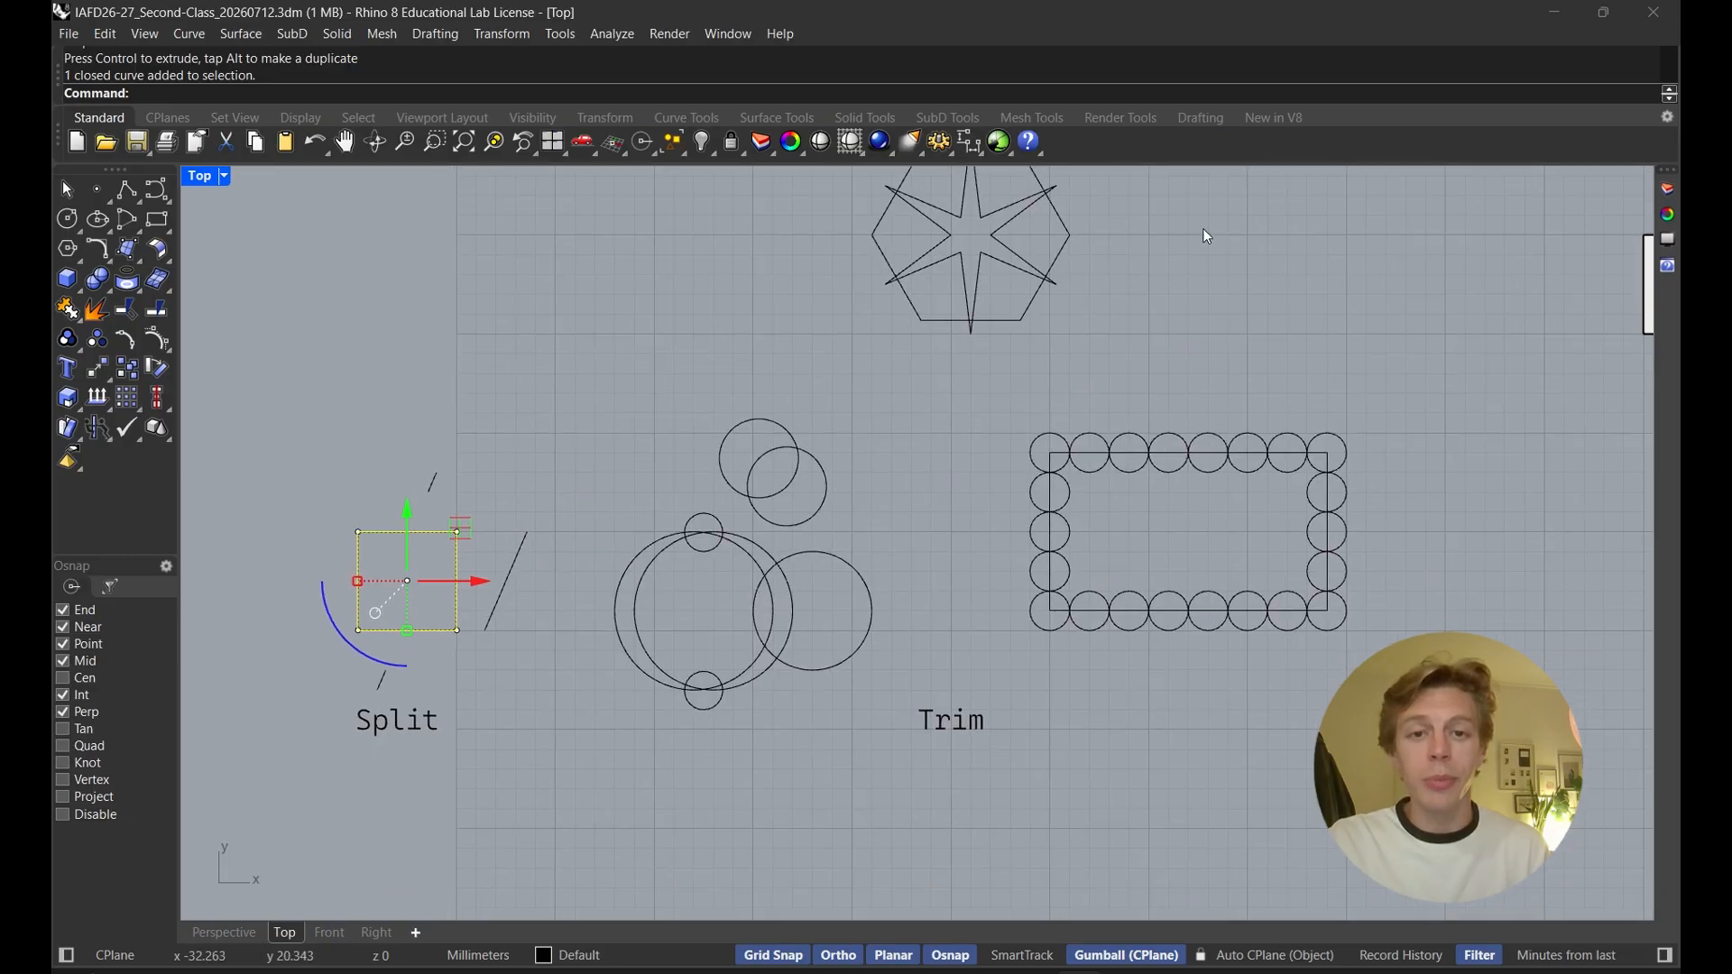
{"action": "right_click_drag", "start_coordinate": [1036, 313], "coordinate": [947, 399]}
{"action": "left_click", "coordinate": [791, 310]}
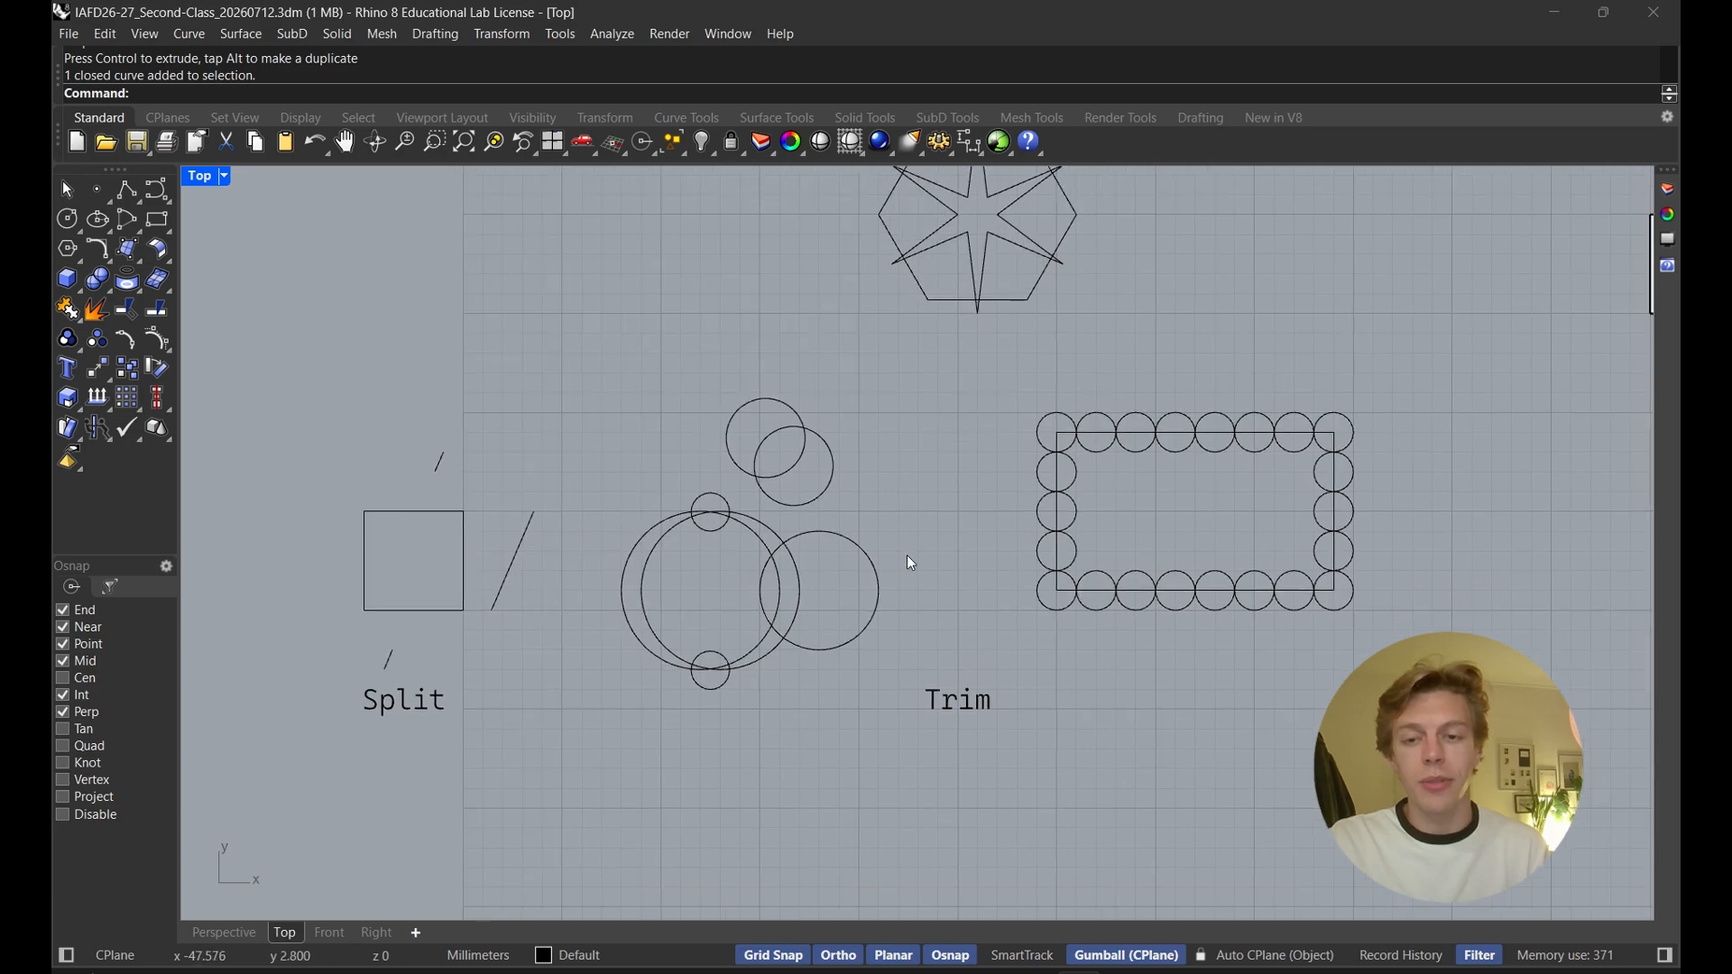
Trim the small top circle and the large circles' arcs inside it, using all Trim circles as cutting objects
{"action": "scroll", "coordinate": [883, 519], "scroll_direction": "up", "scroll_amount": 2}
{"action": "right_click_drag", "start_coordinate": [883, 519], "coordinate": [976, 455]}
{"action": "scroll", "coordinate": [978, 456], "scroll_direction": "up", "scroll_amount": 2}
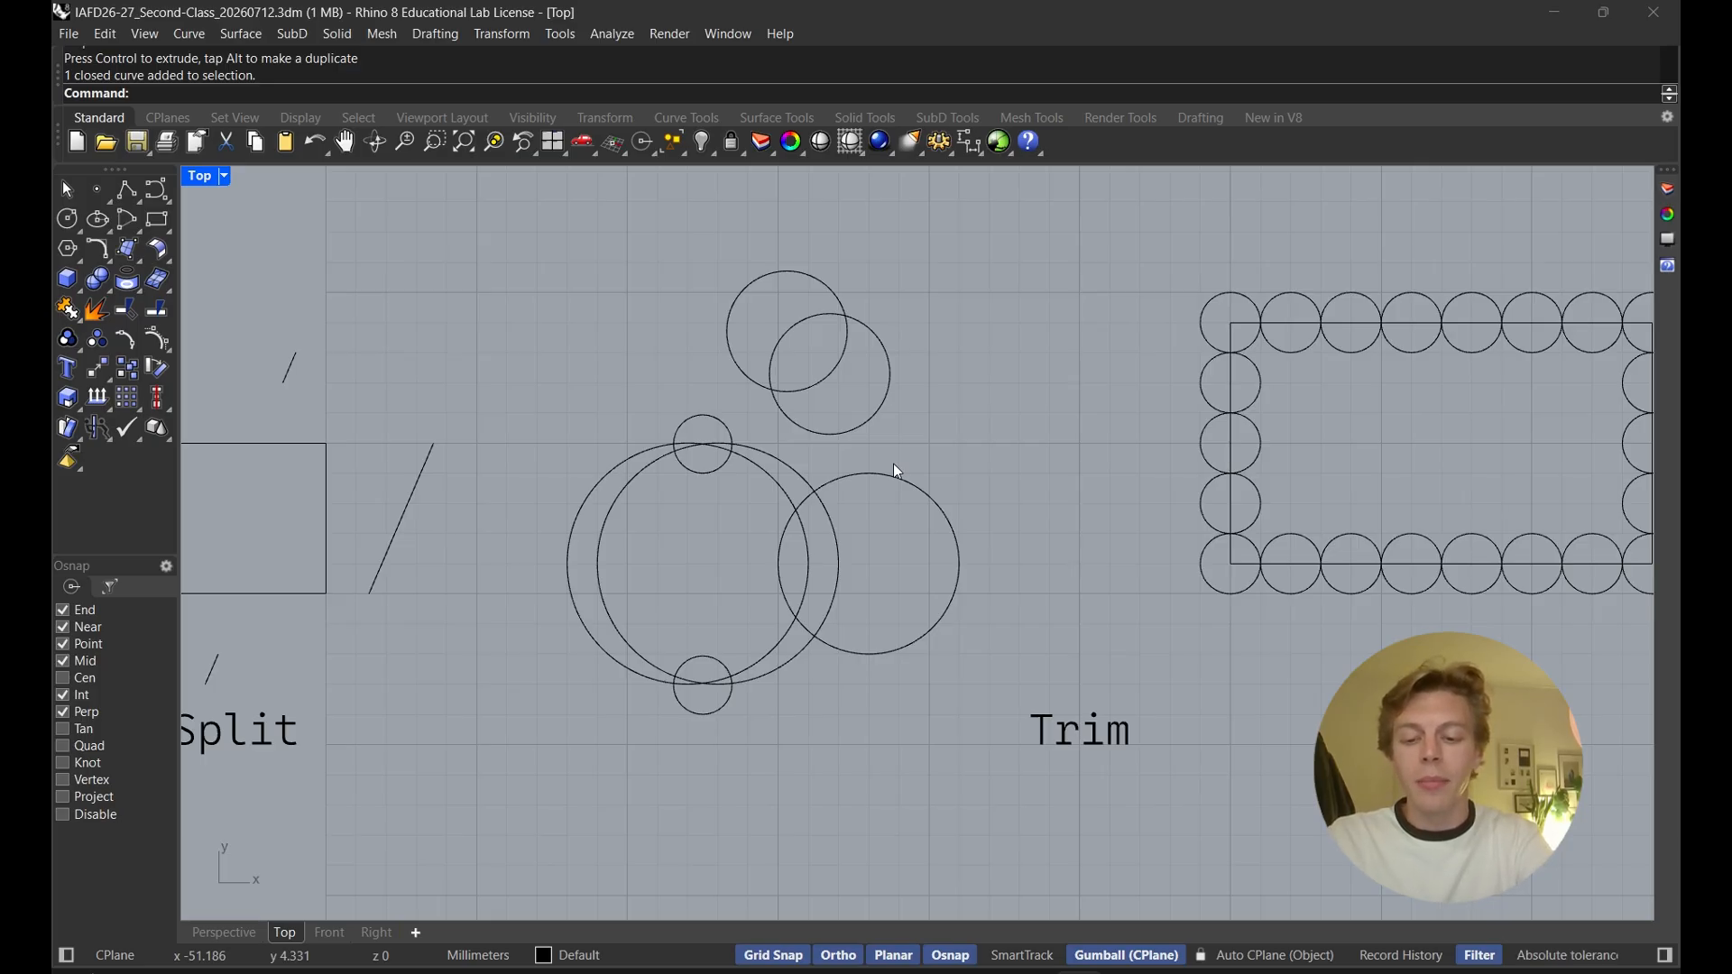
{"action": "type", "text": "Trim"}
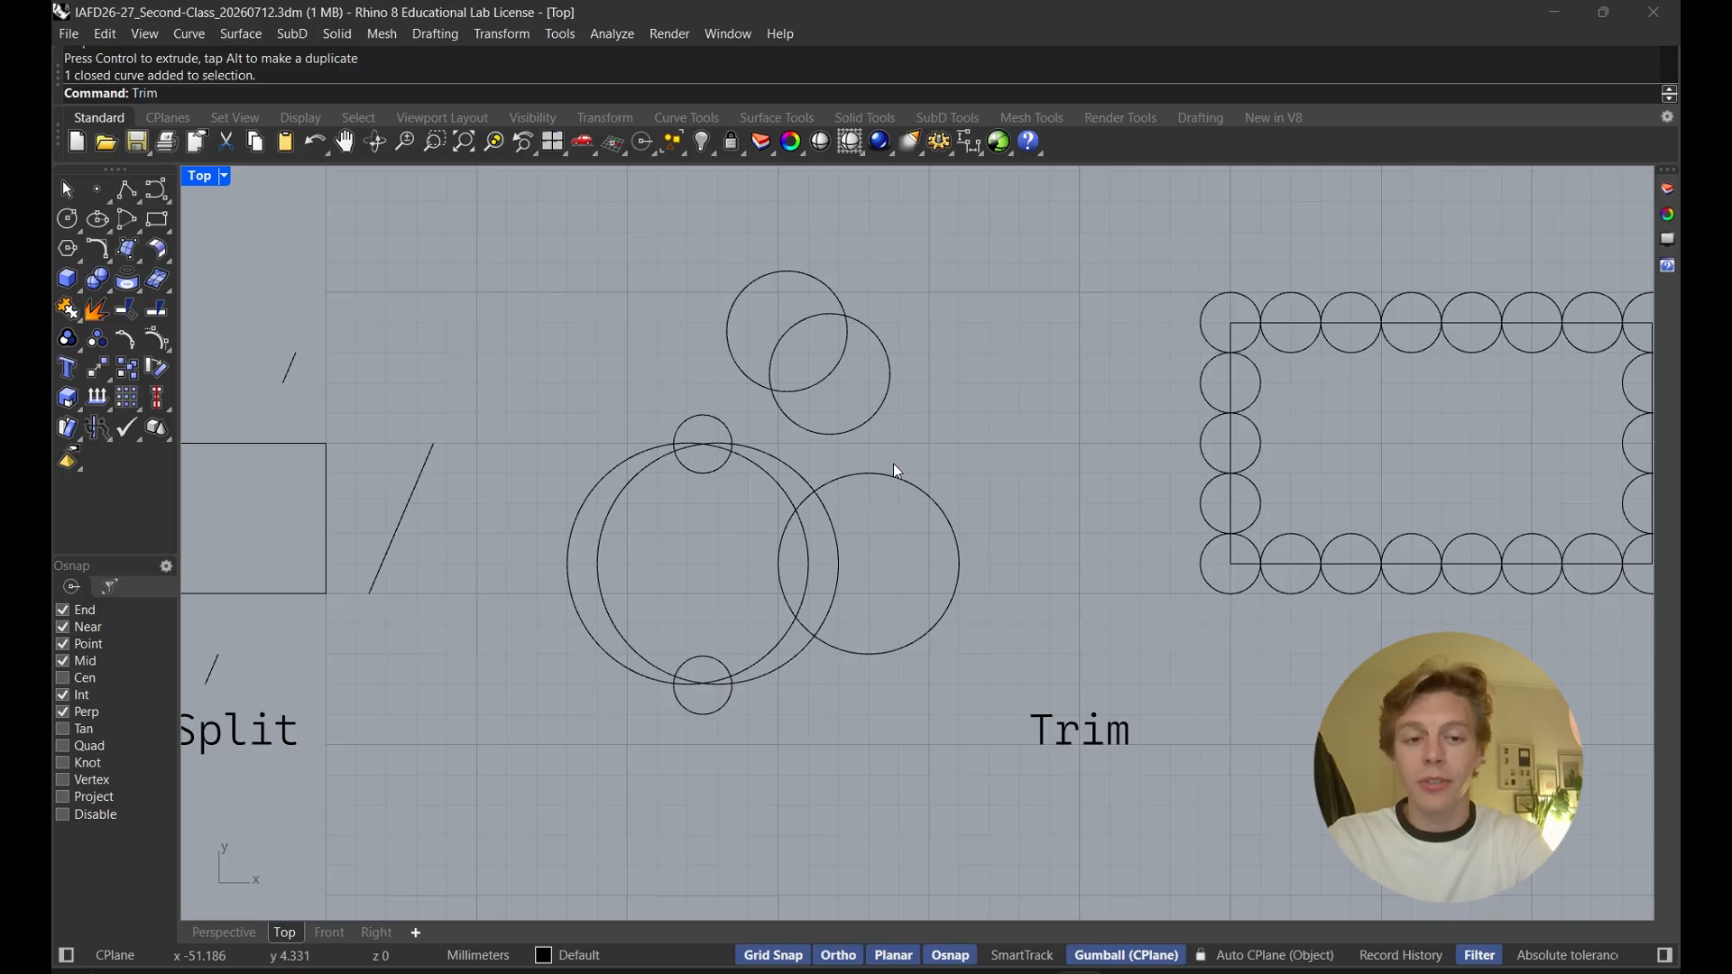
{"action": "key", "text": "Return"}
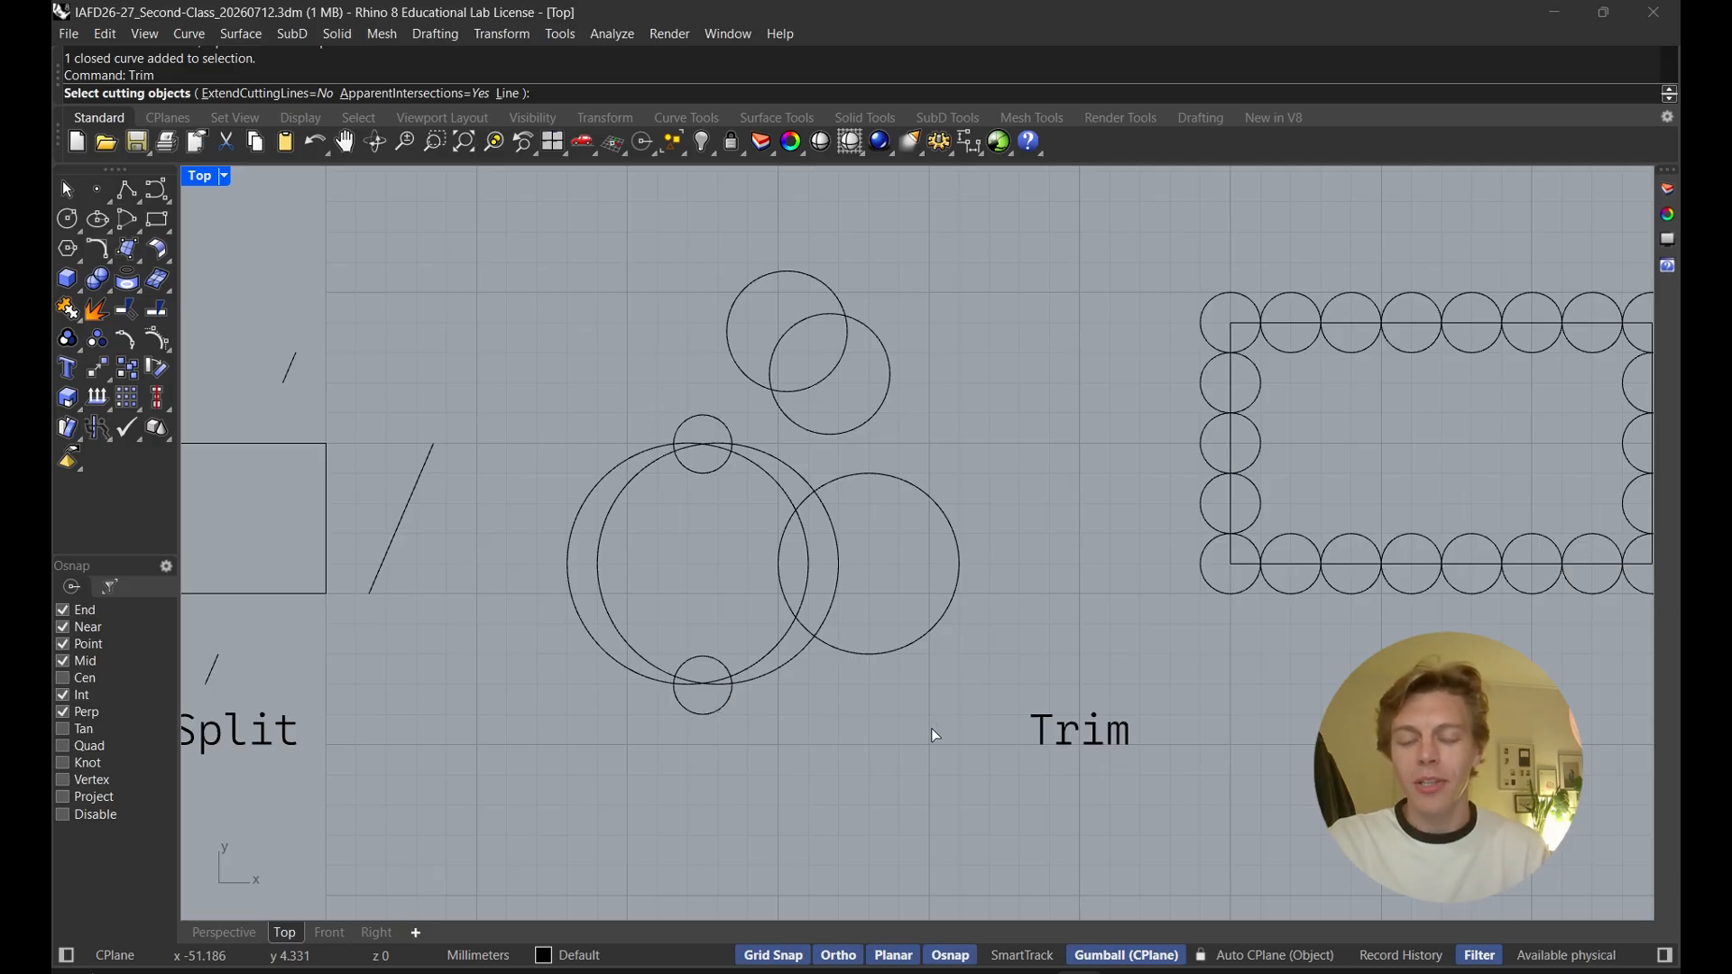
{"action": "left_click_drag", "start_coordinate": [933, 727], "coordinate": [559, 257]}
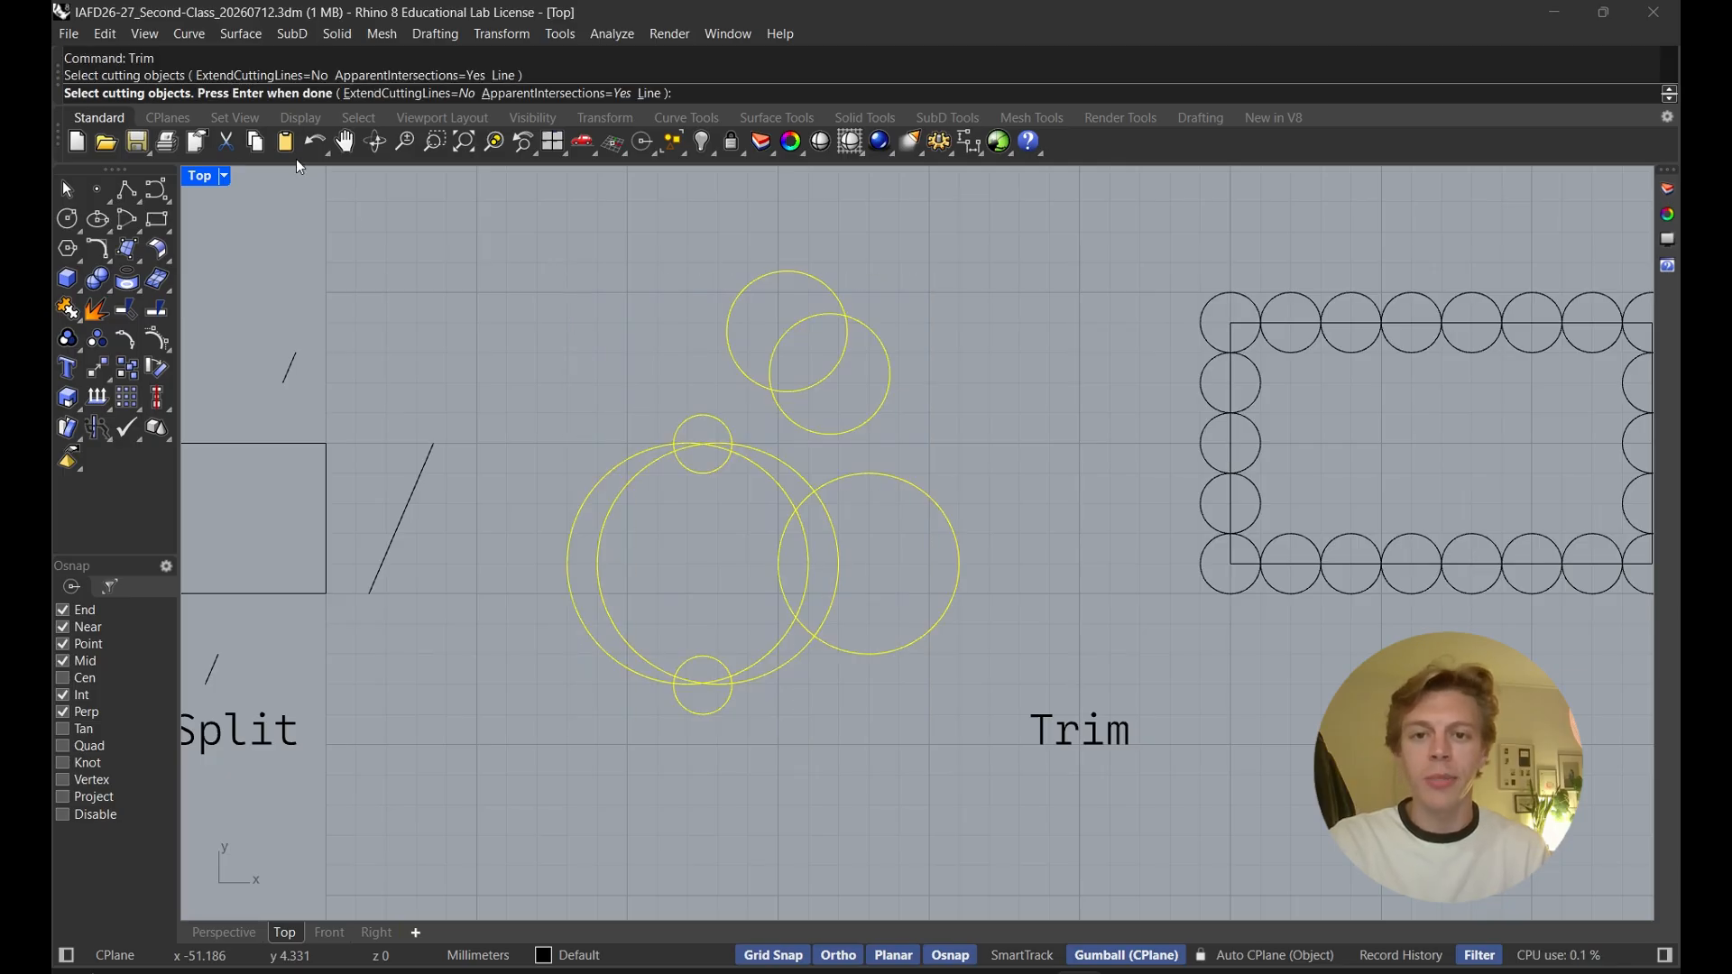
{"action": "key", "text": "Return"}
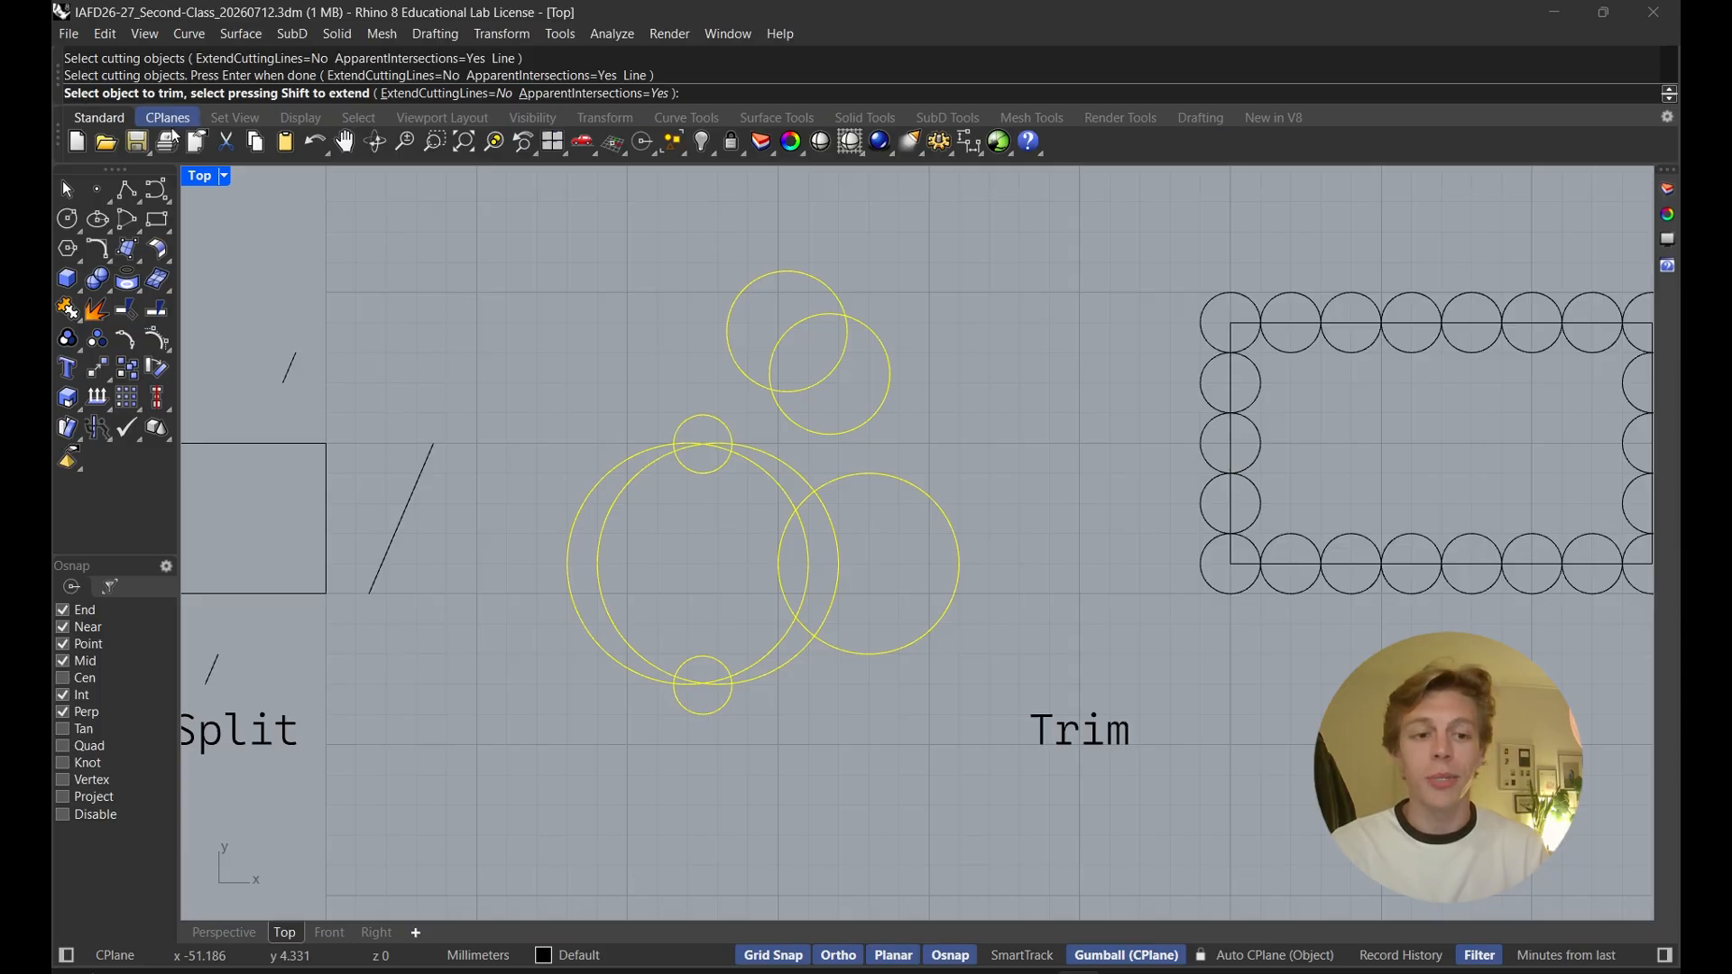
{"action": "scroll", "coordinate": [700, 440], "scroll_direction": "up", "scroll_amount": 5}
{"action": "right_click_drag", "start_coordinate": [700, 440], "coordinate": [692, 455]}
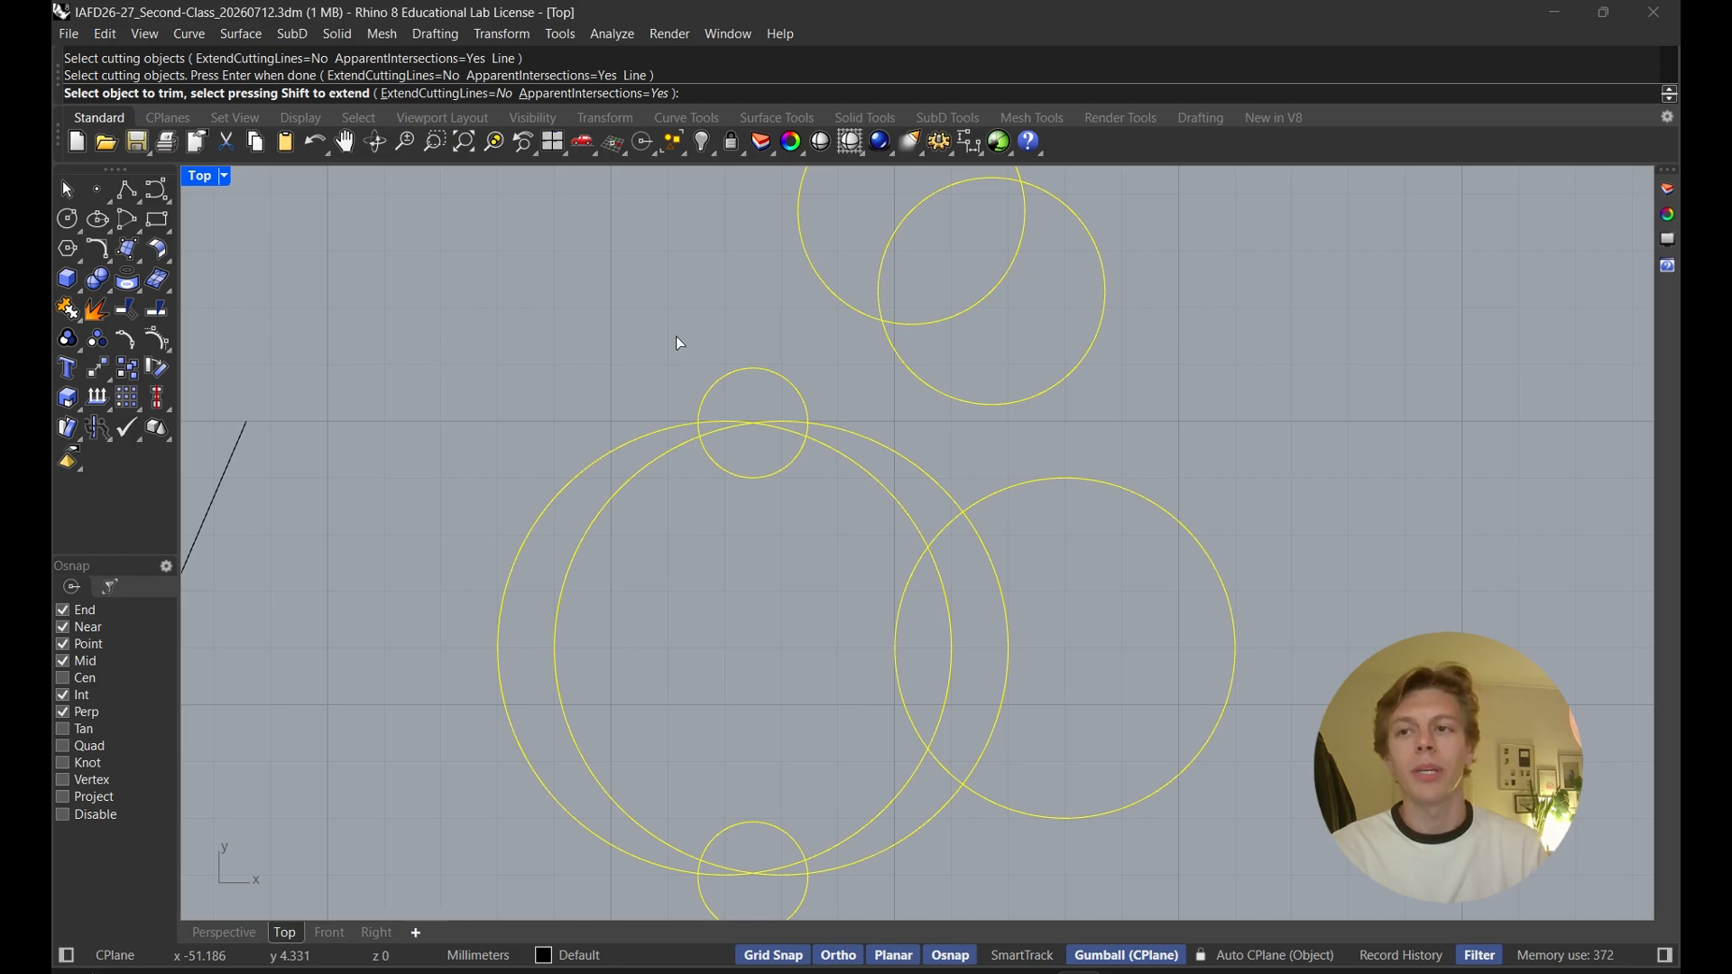
{"action": "left_click", "coordinate": [717, 380]}
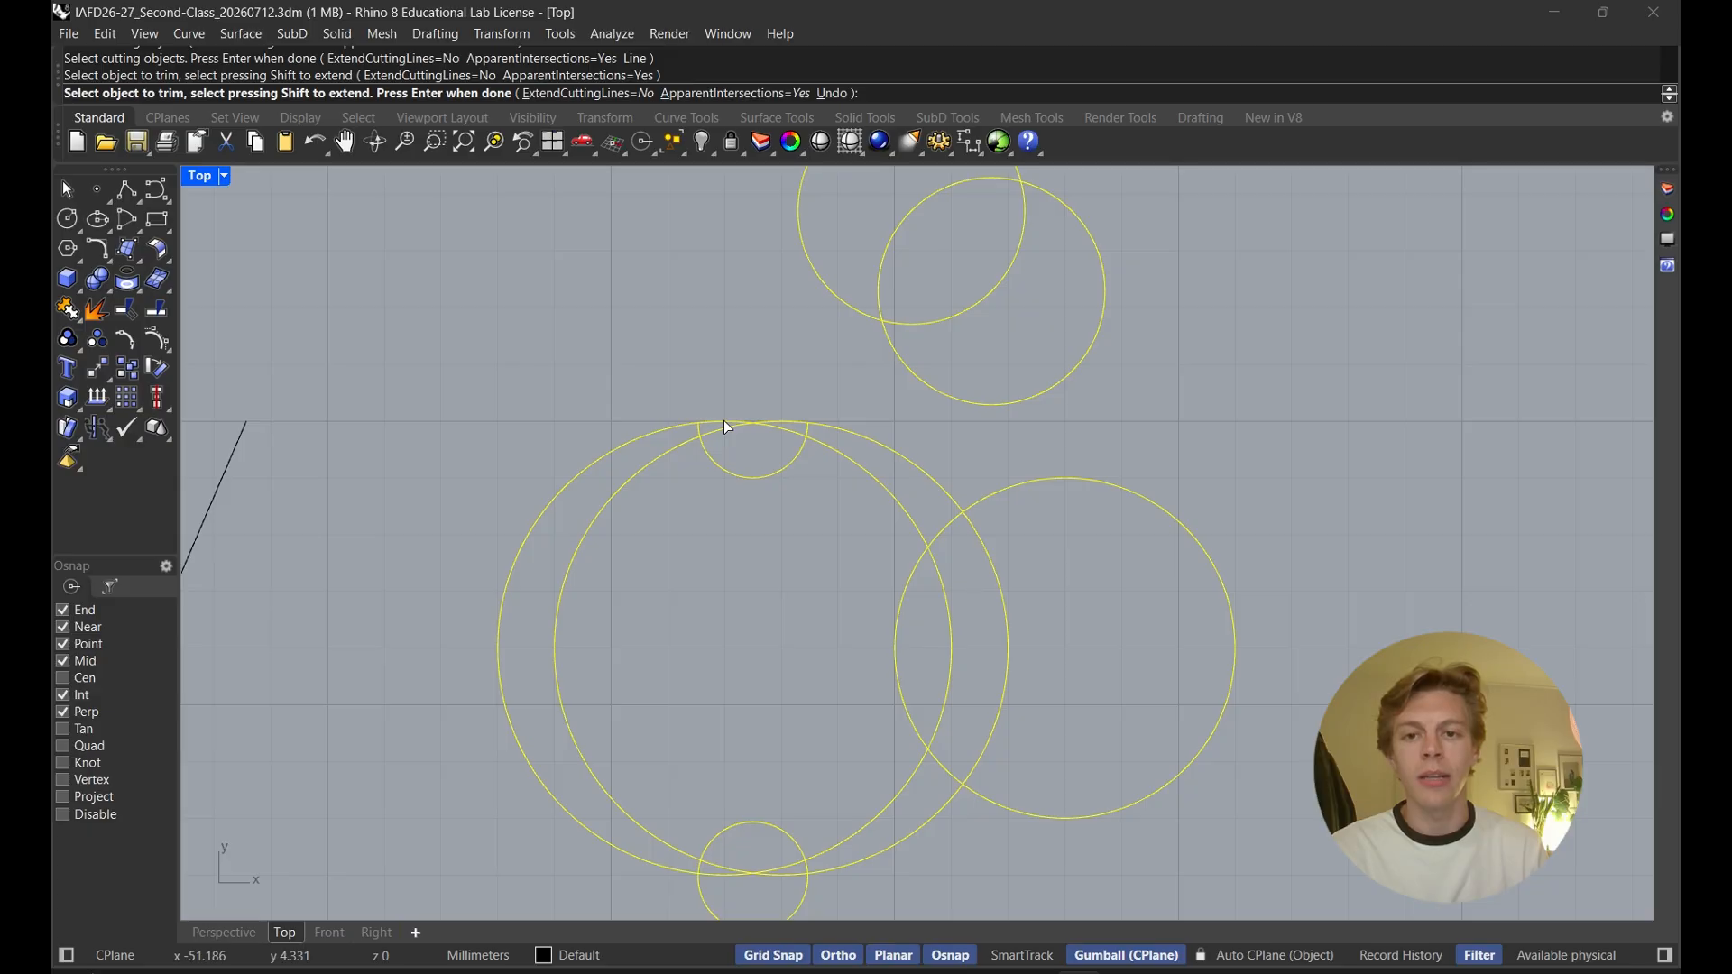
{"action": "left_click", "coordinate": [725, 423]}
{"action": "left_click", "coordinate": [727, 427]}
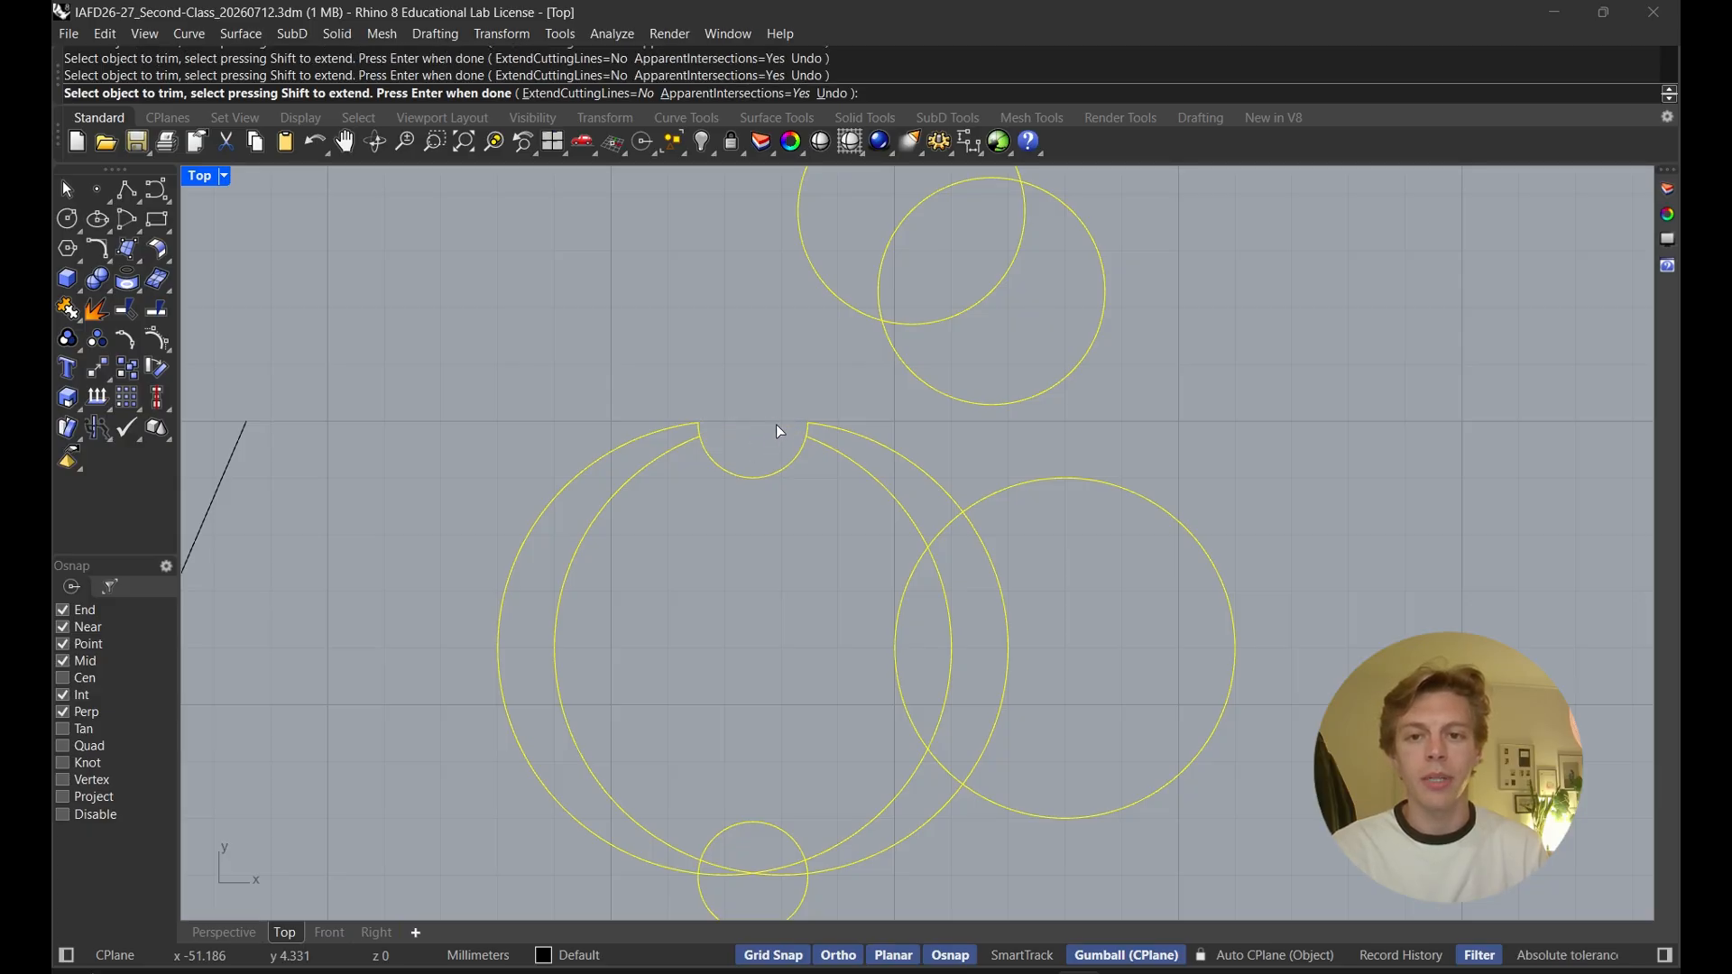
Trim away the upper arcs of the inner large circle
{"action": "left_click", "coordinate": [647, 474]}
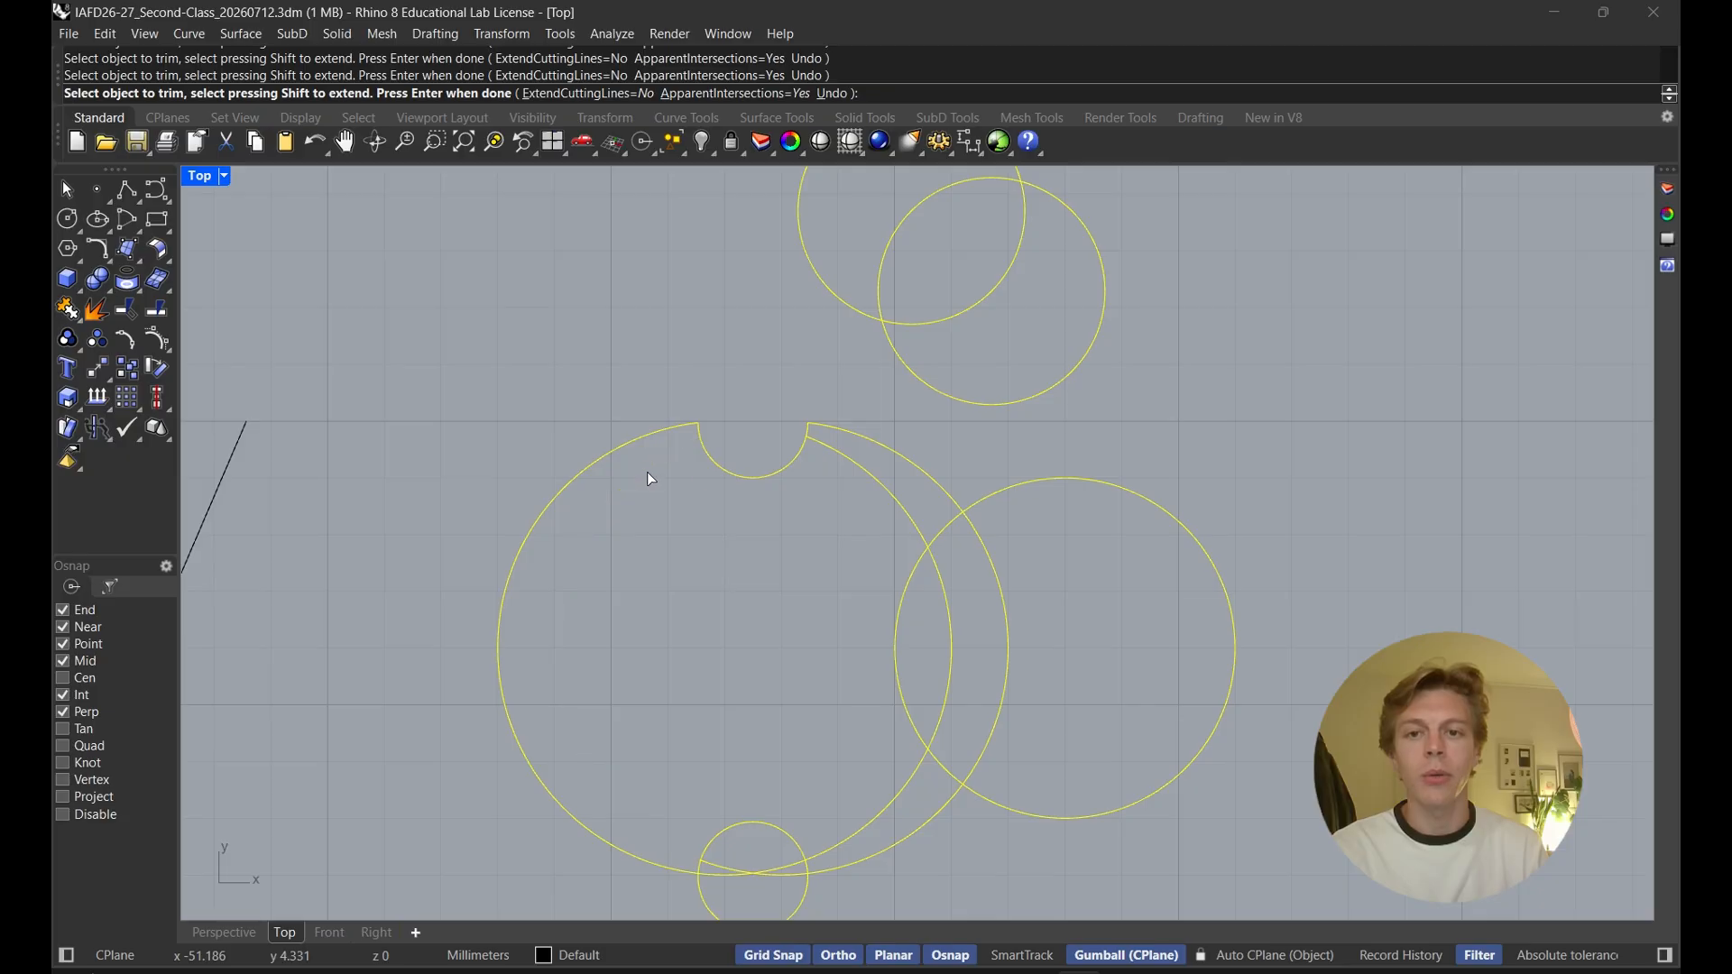
{"action": "left_click", "coordinate": [848, 464]}
{"action": "right_click_drag", "start_coordinate": [868, 506], "coordinate": [823, 426]}
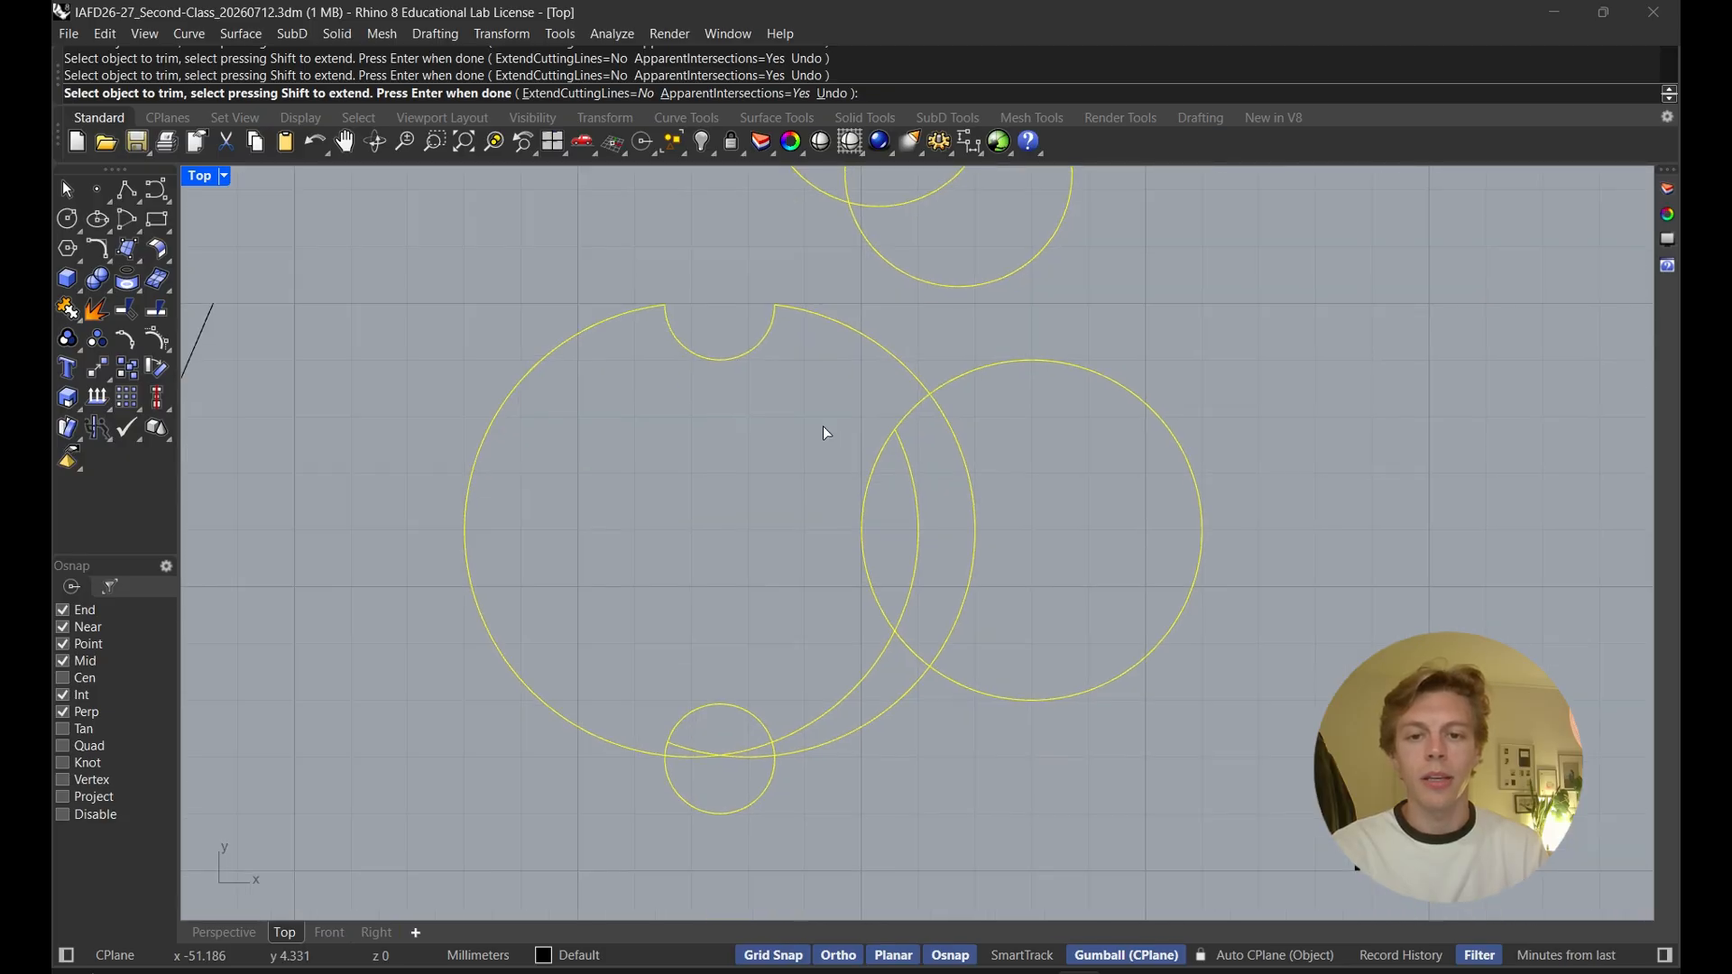
Trim the bottom small circle into a notch and cut the right circle's overlap out of the large circle
{"action": "left_click", "coordinate": [820, 714]}
{"action": "left_click", "coordinate": [708, 756]}
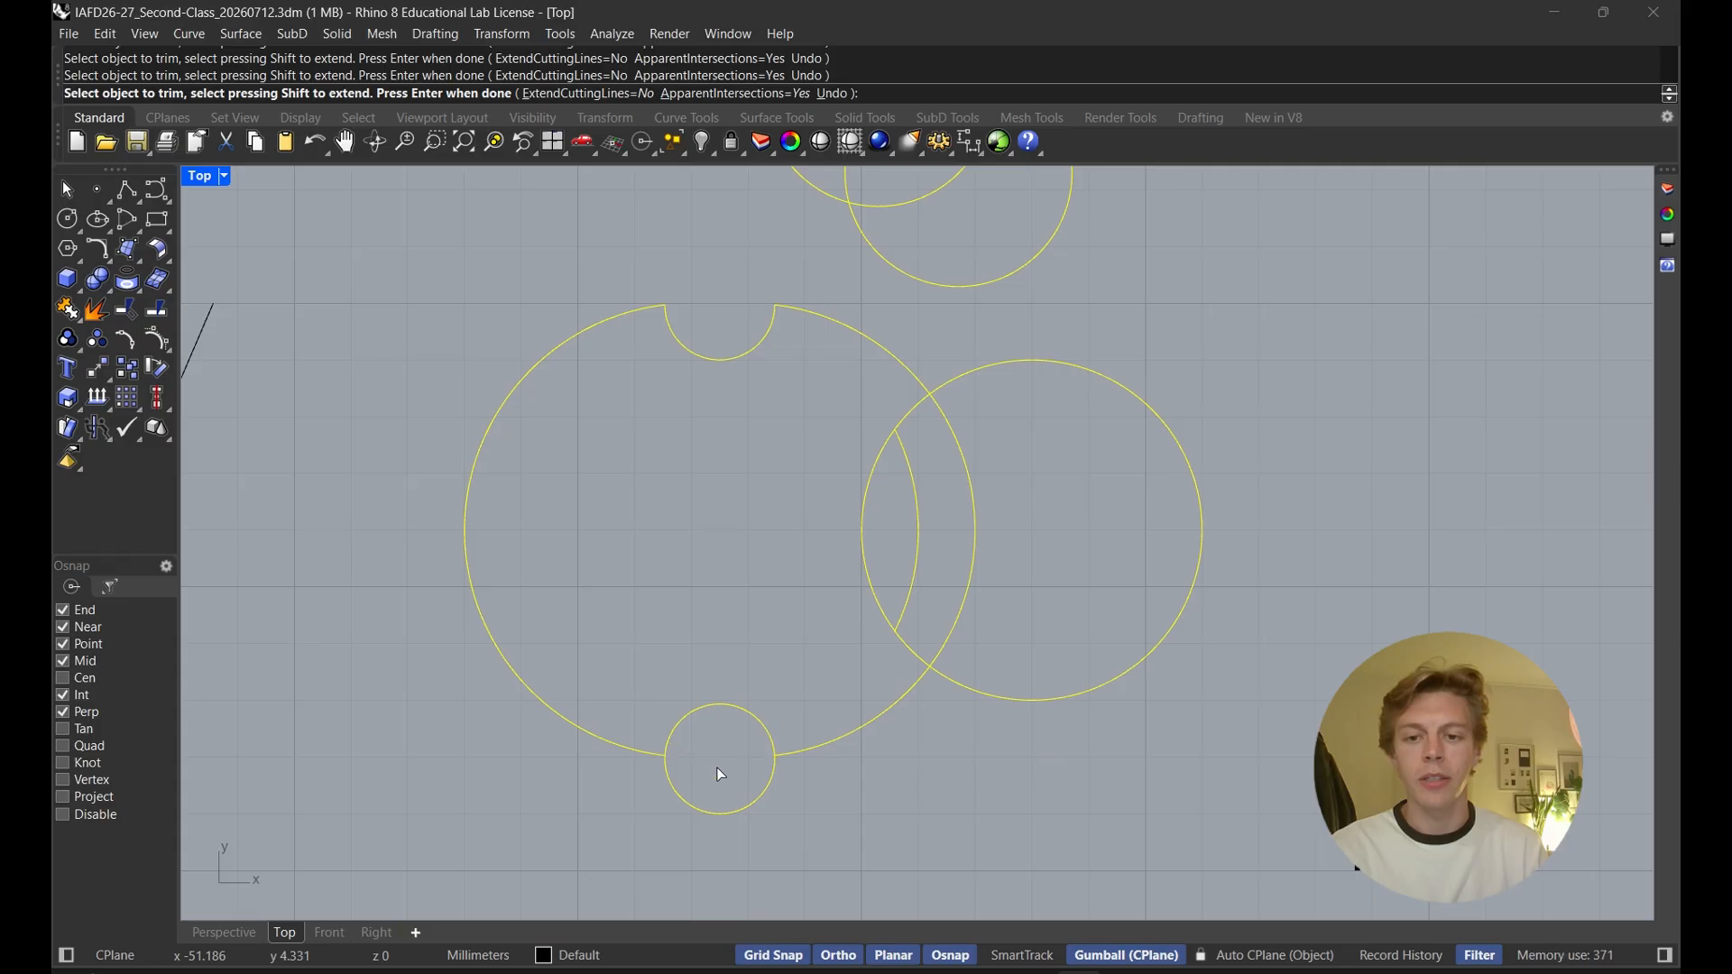
{"action": "left_click_drag", "start_coordinate": [708, 803], "coordinate": [697, 801]}
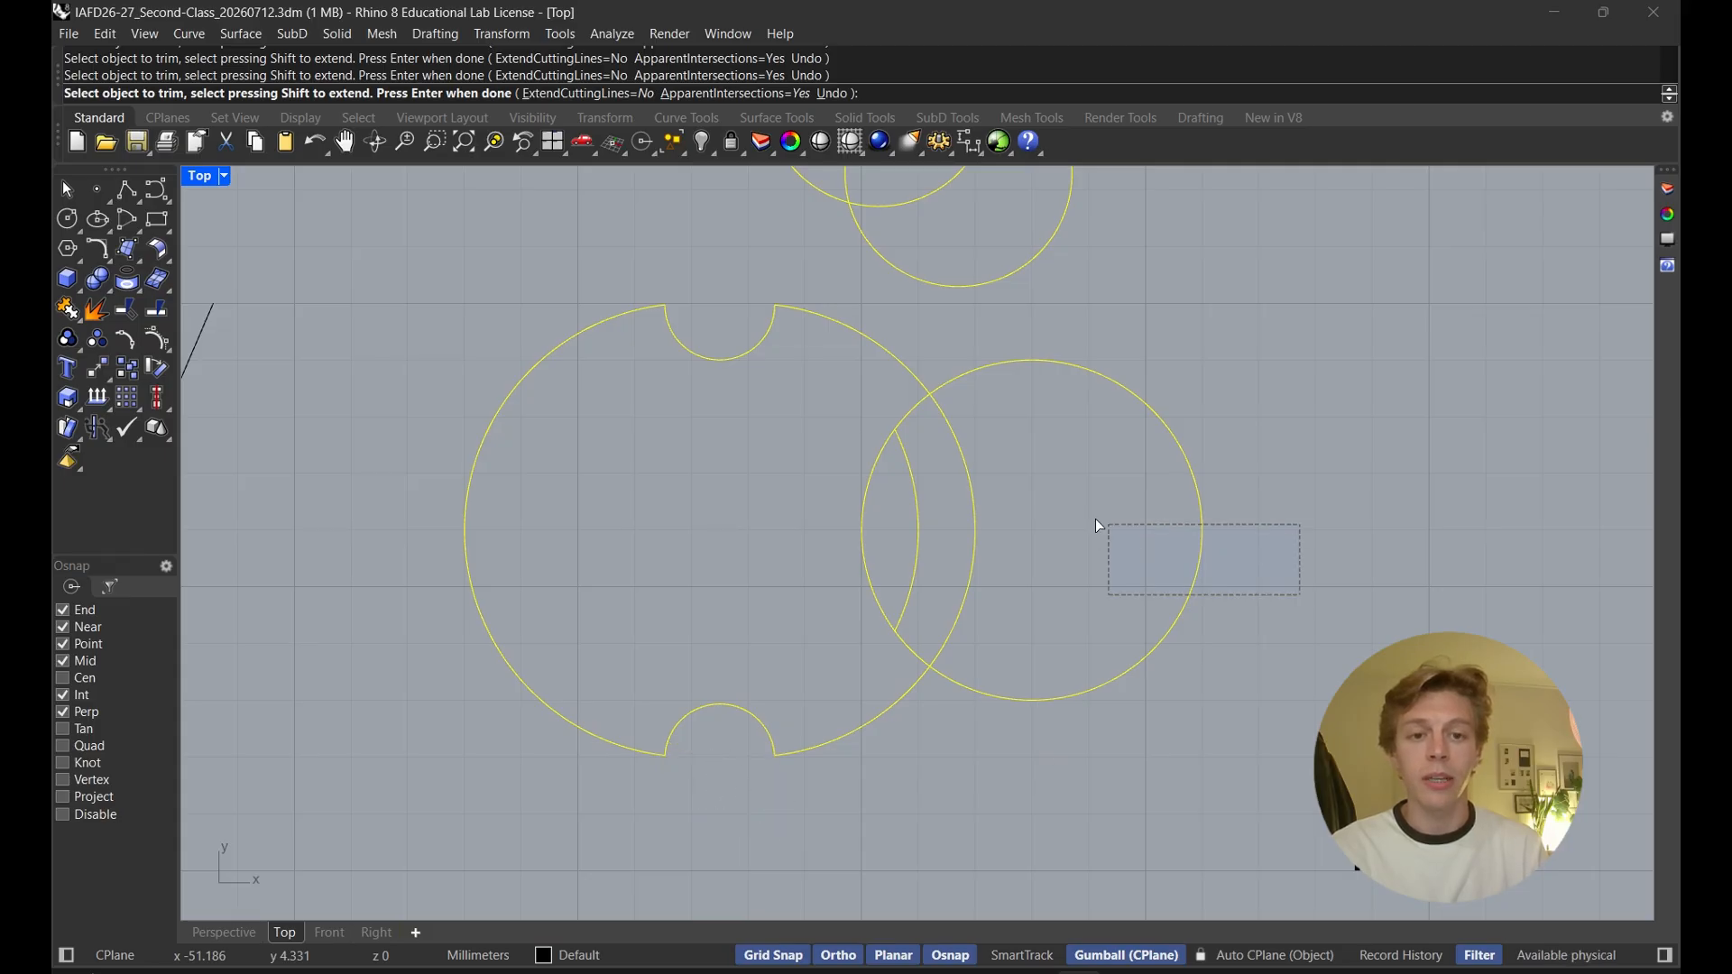
{"action": "left_click_drag", "start_coordinate": [1097, 520], "coordinate": [911, 470]}
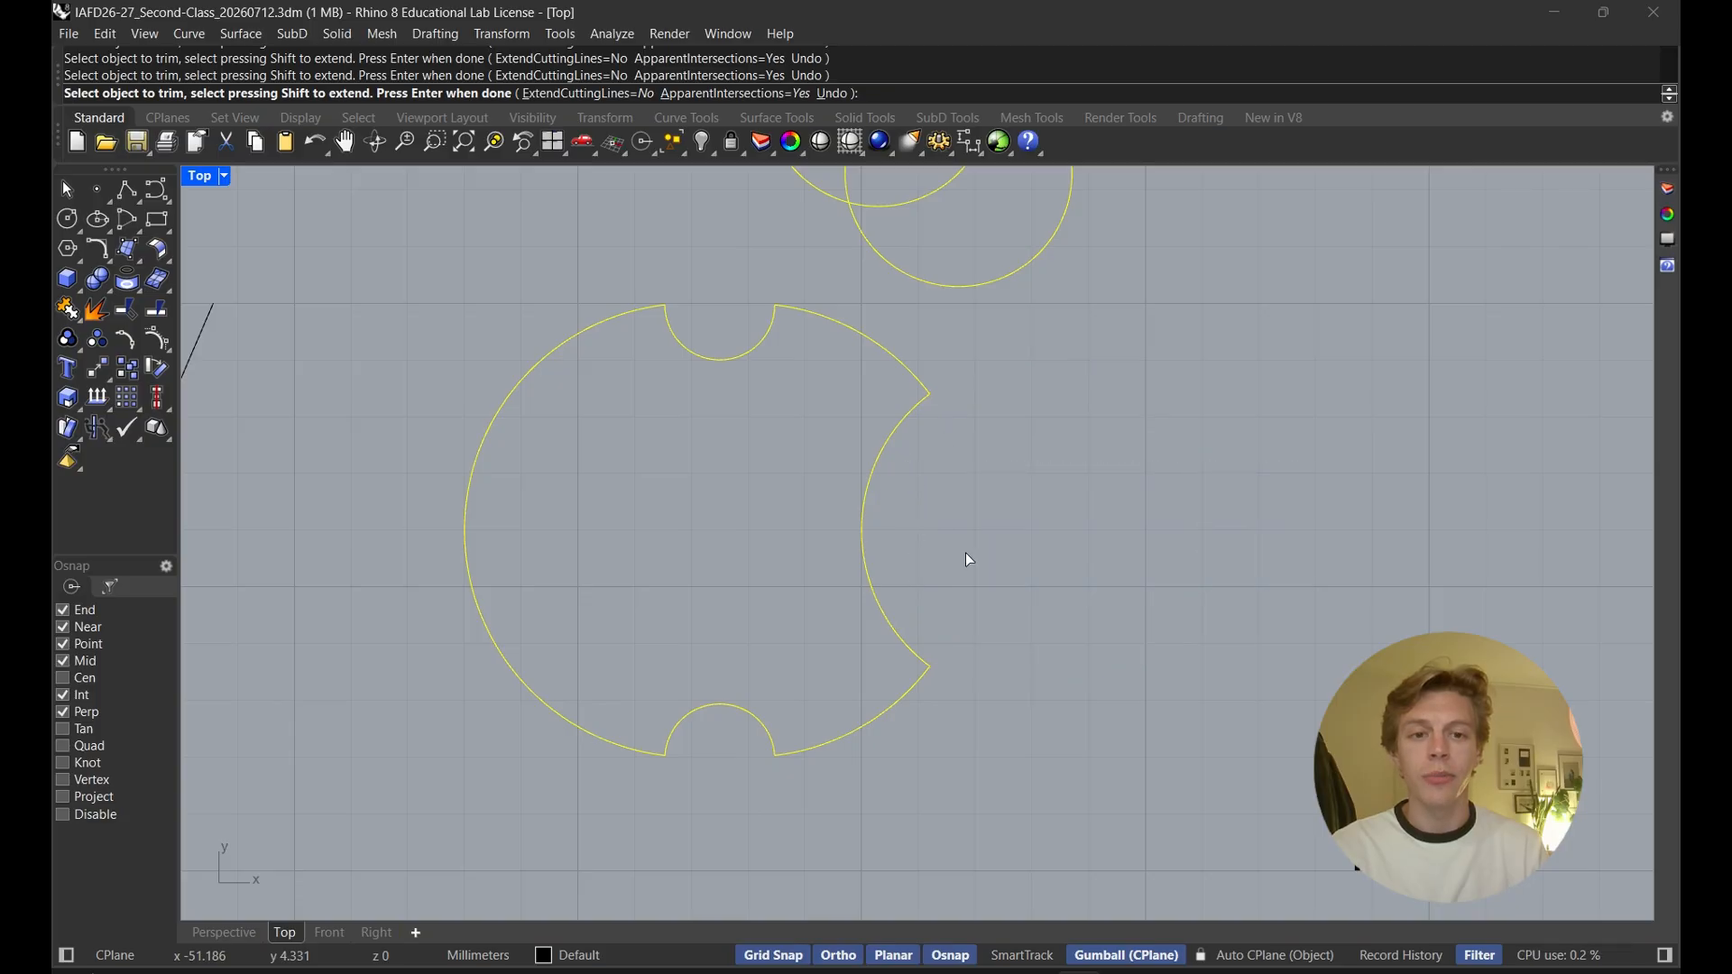
Trim the two upper overlapping circles down to their shared lens shape and finish the Trim command
{"action": "right_click_drag", "start_coordinate": [950, 433], "coordinate": [946, 711]}
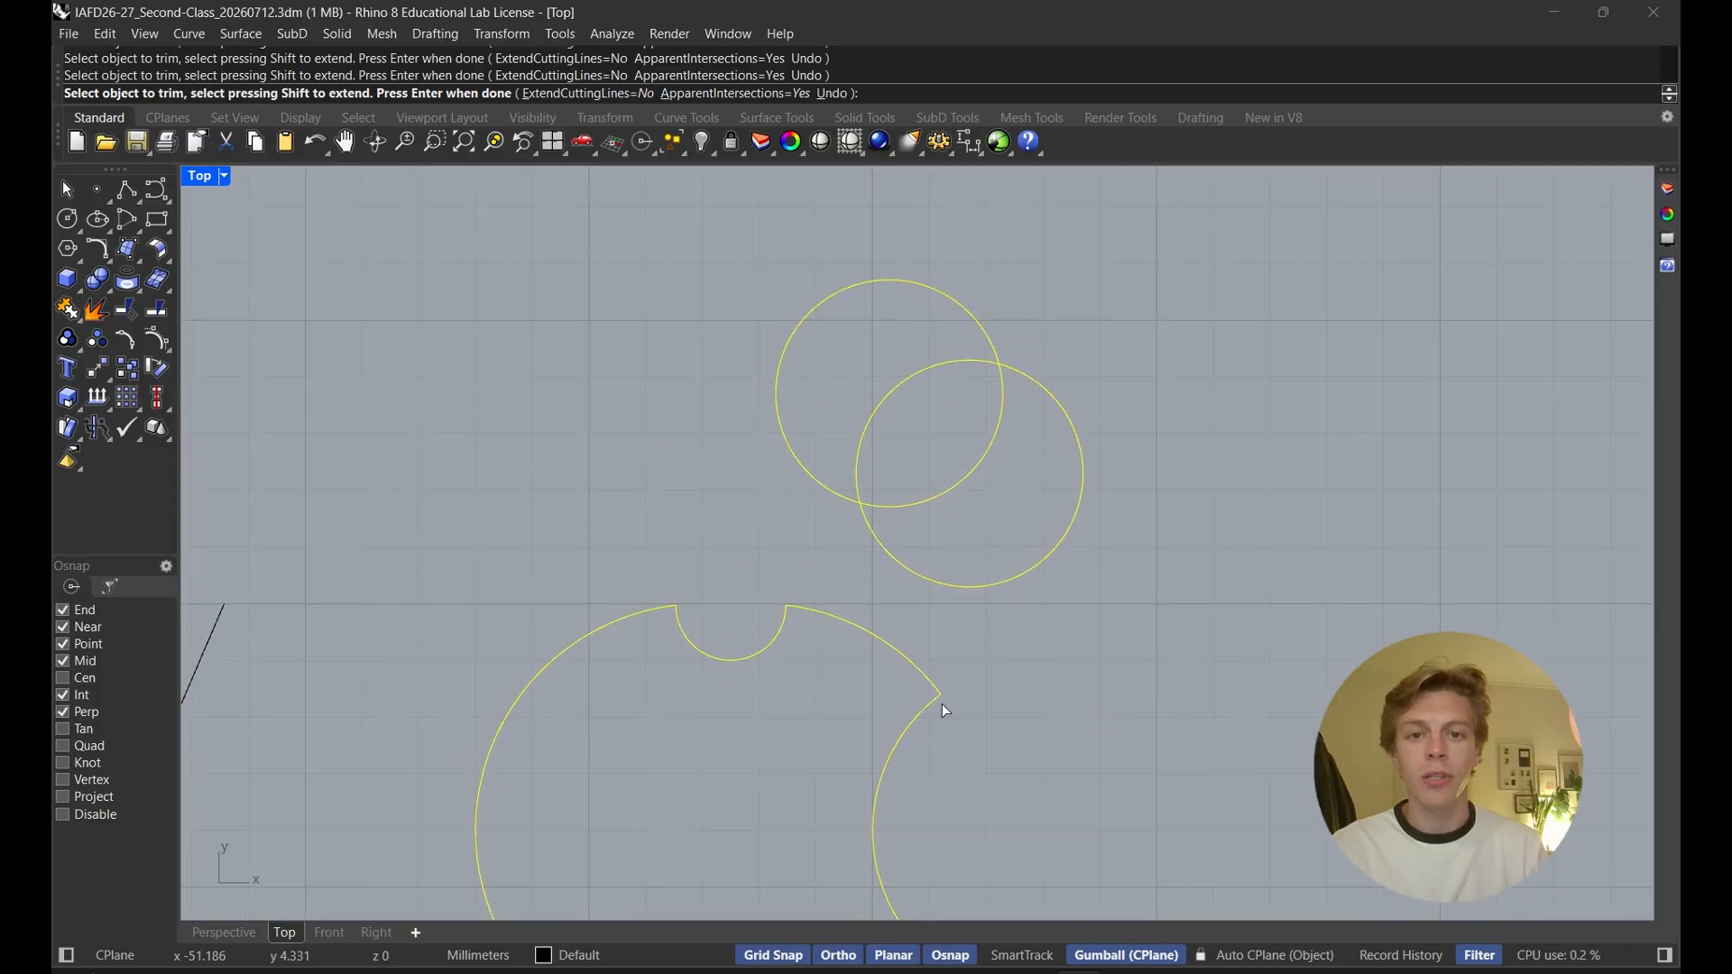
{"action": "left_click", "coordinate": [1003, 583]}
{"action": "left_click", "coordinate": [843, 293]}
{"action": "scroll", "coordinate": [841, 379], "scroll_direction": "down", "scroll_amount": 5}
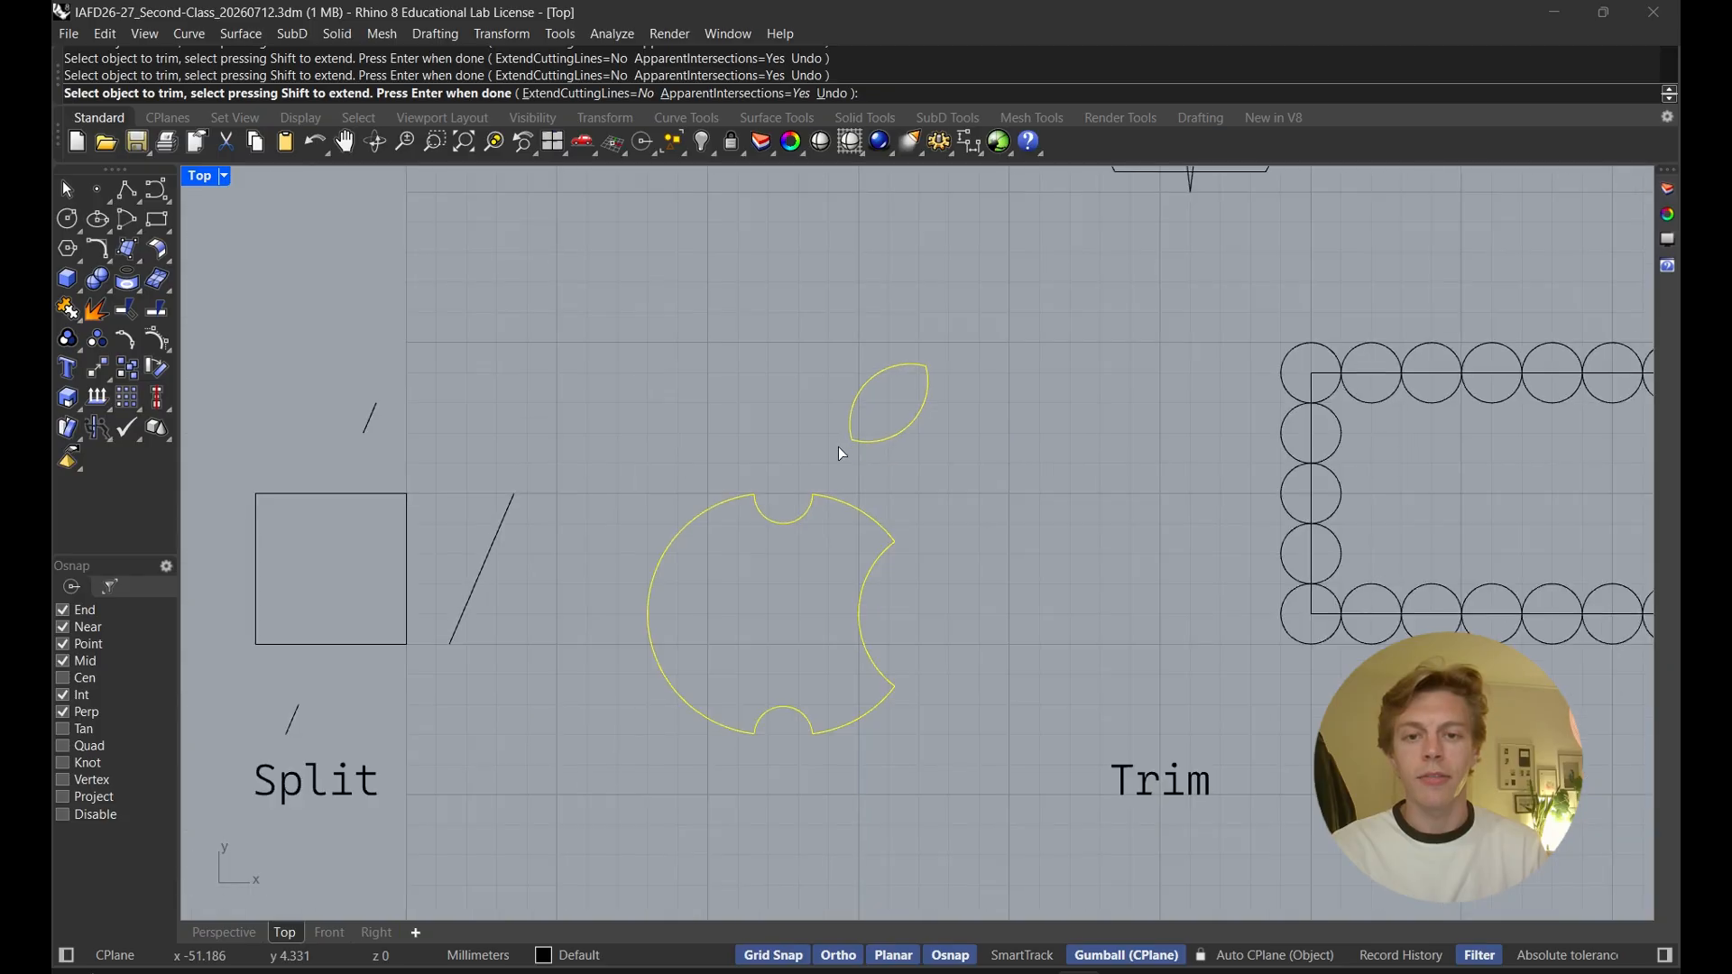
{"action": "right_click_drag", "start_coordinate": [916, 496], "coordinate": [934, 442]}
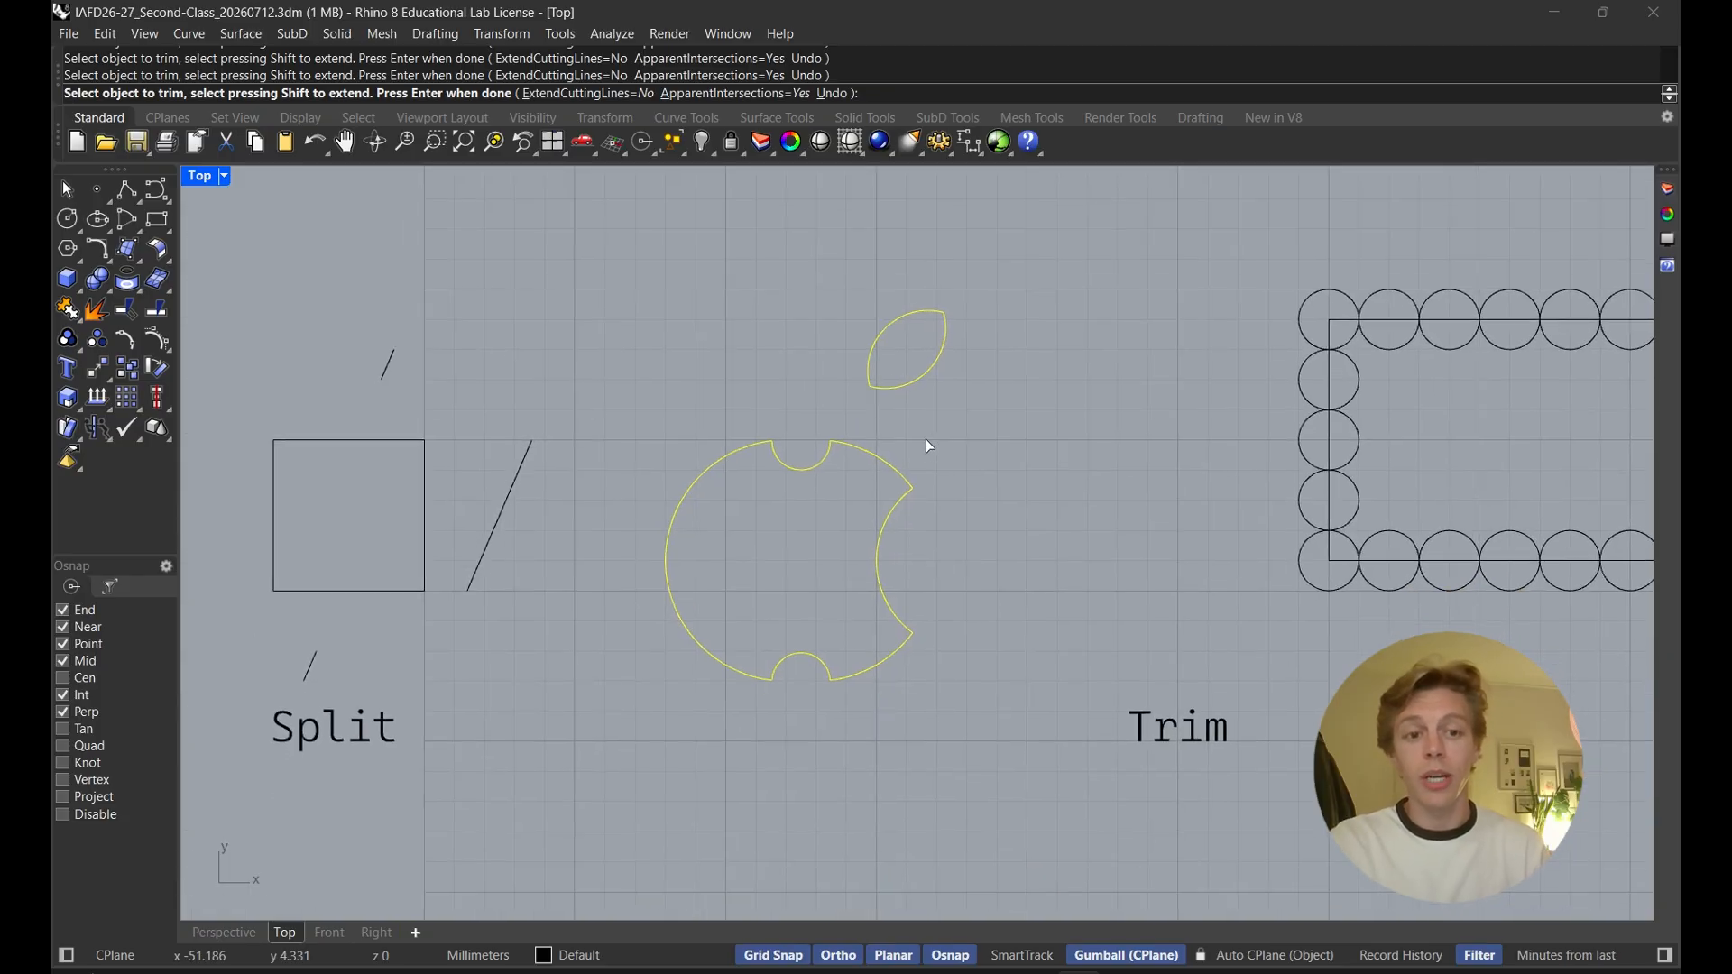
{"action": "key", "text": "Return"}
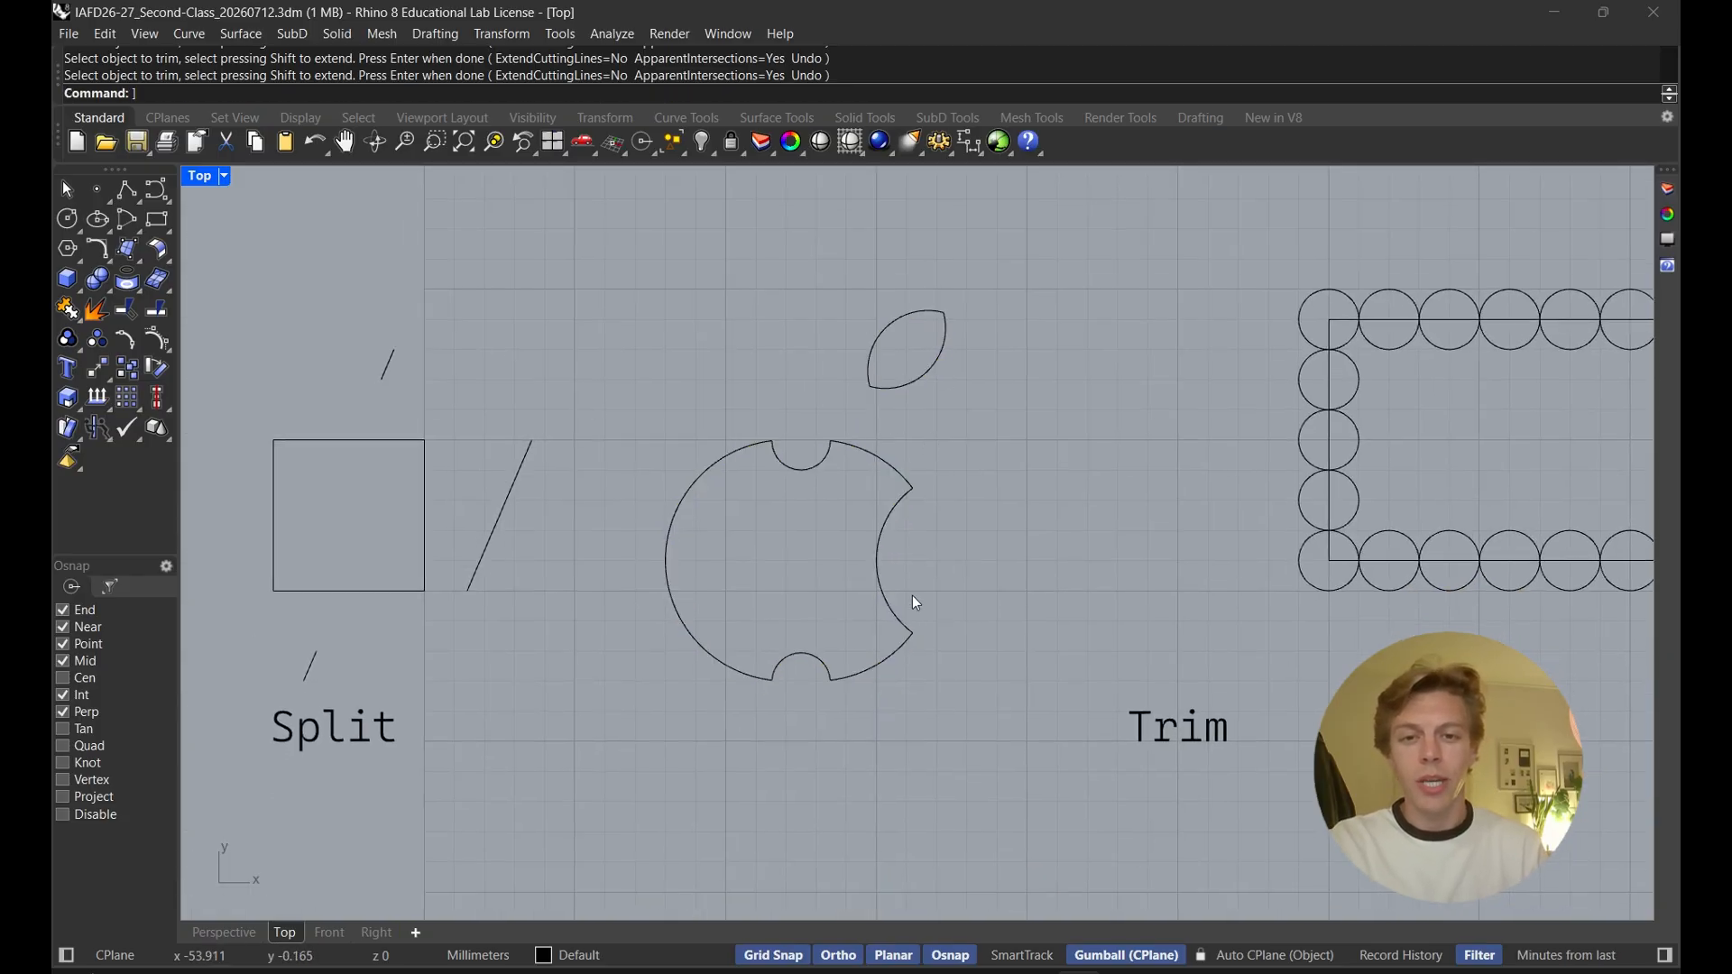
{"action": "scroll", "coordinate": [1072, 506], "scroll_direction": "down", "scroll_amount": 2}
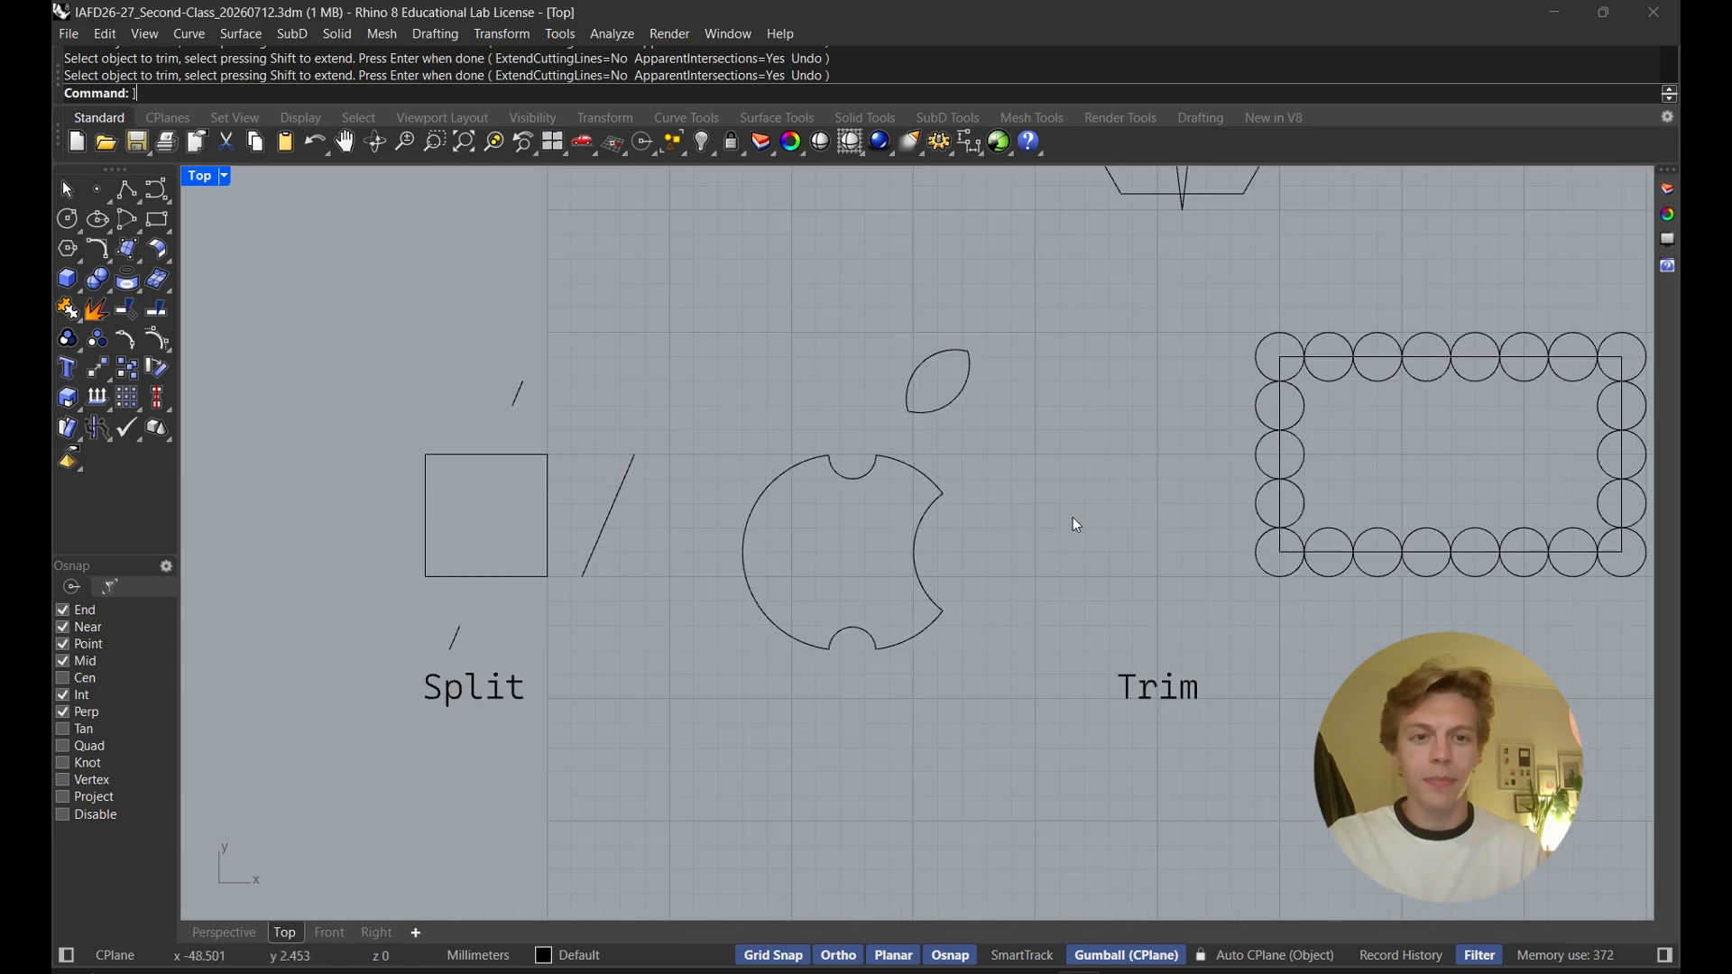
{"action": "right_click_drag", "start_coordinate": [1074, 517], "coordinate": [666, 611]}
{"action": "right_click_drag", "start_coordinate": [1074, 588], "coordinate": [957, 544]}
{"action": "scroll", "coordinate": [954, 561], "scroll_direction": "up", "scroll_amount": 2}
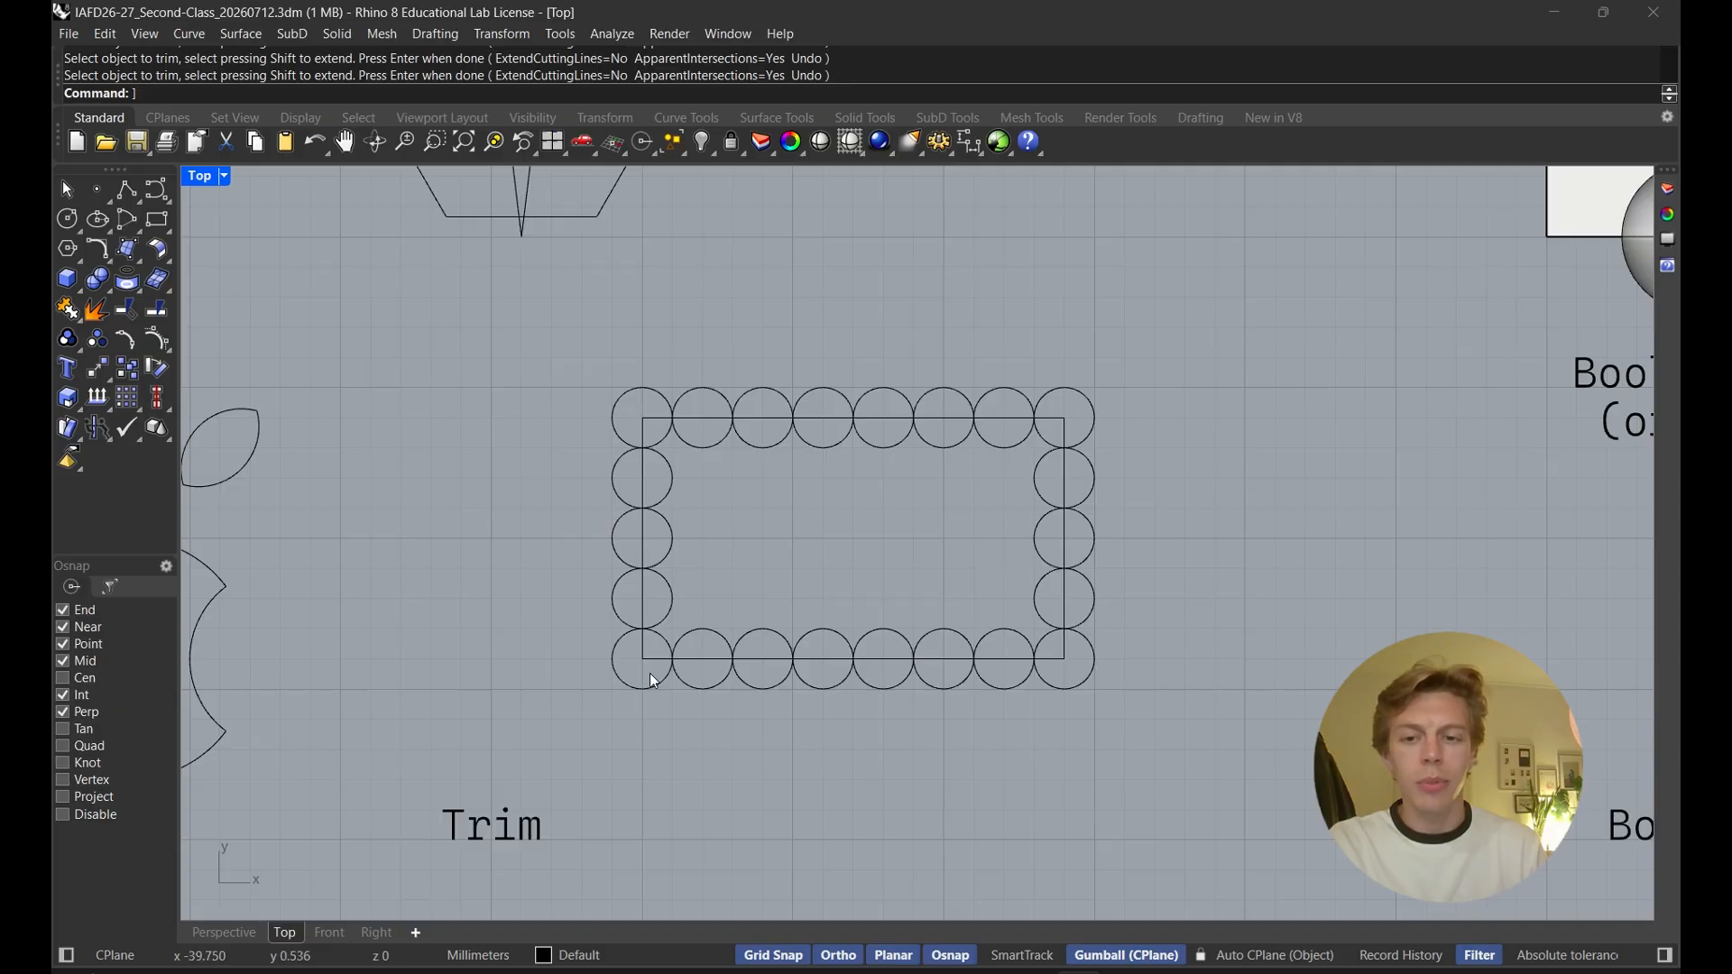
{"action": "left_click", "coordinate": [670, 642]}
{"action": "left_click", "coordinate": [728, 646]}
{"action": "left_click", "coordinate": [792, 646]}
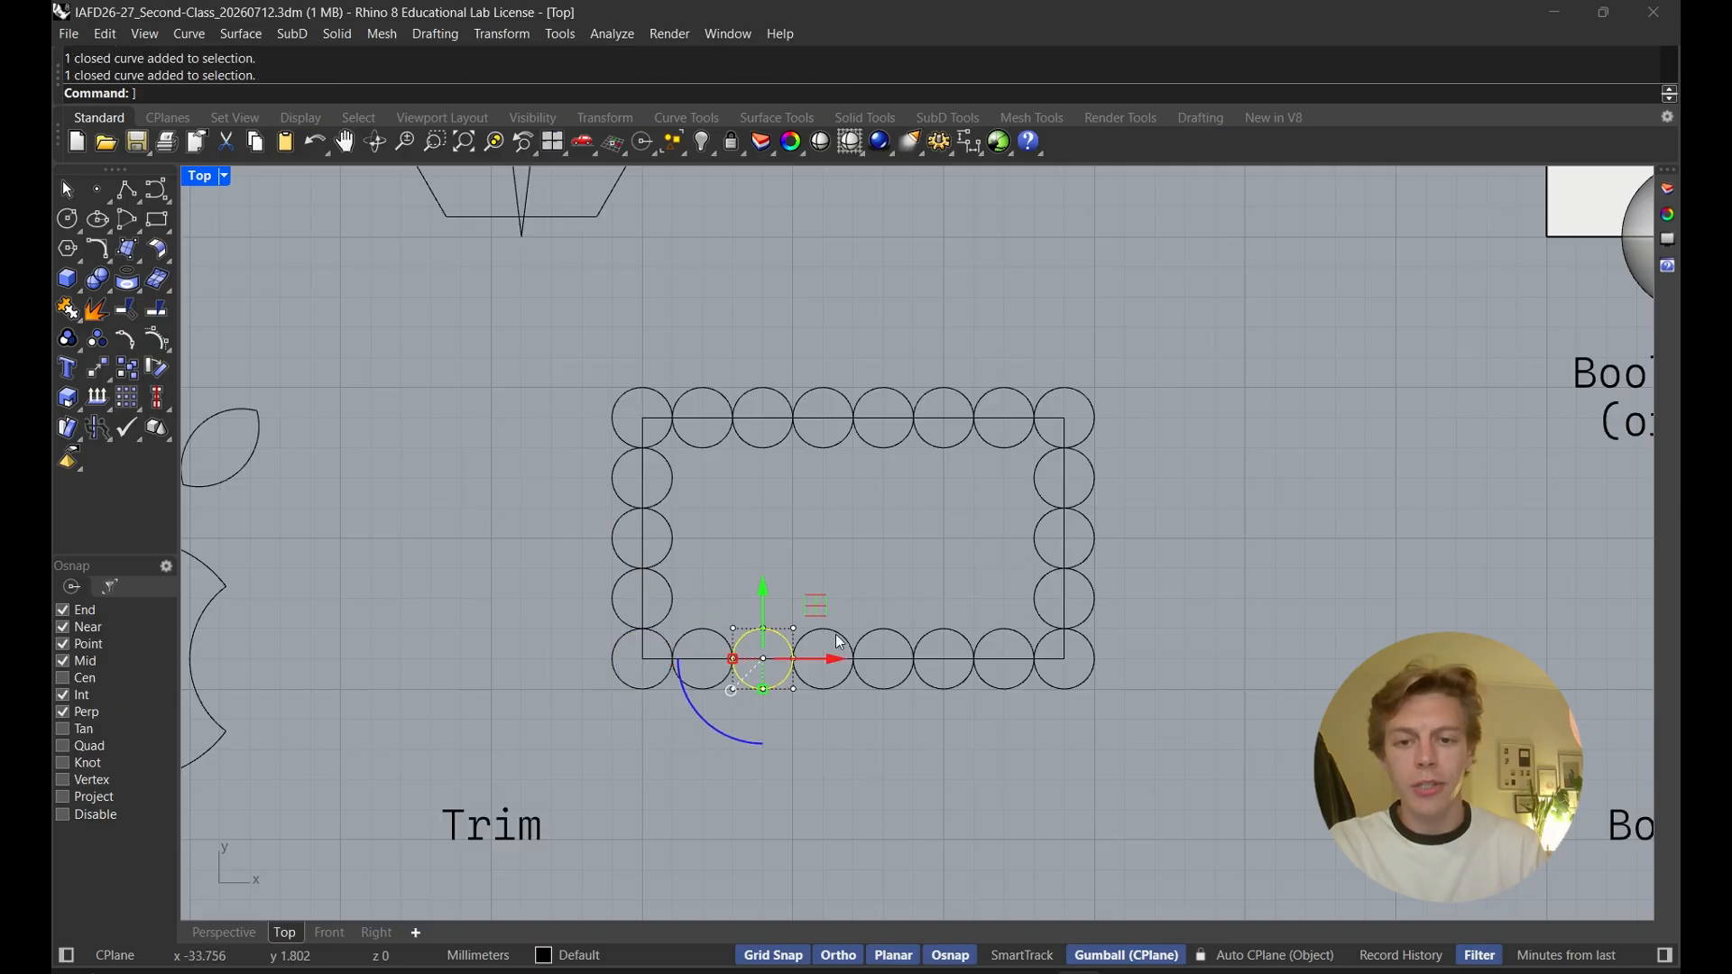
{"action": "left_click", "coordinate": [676, 660]}
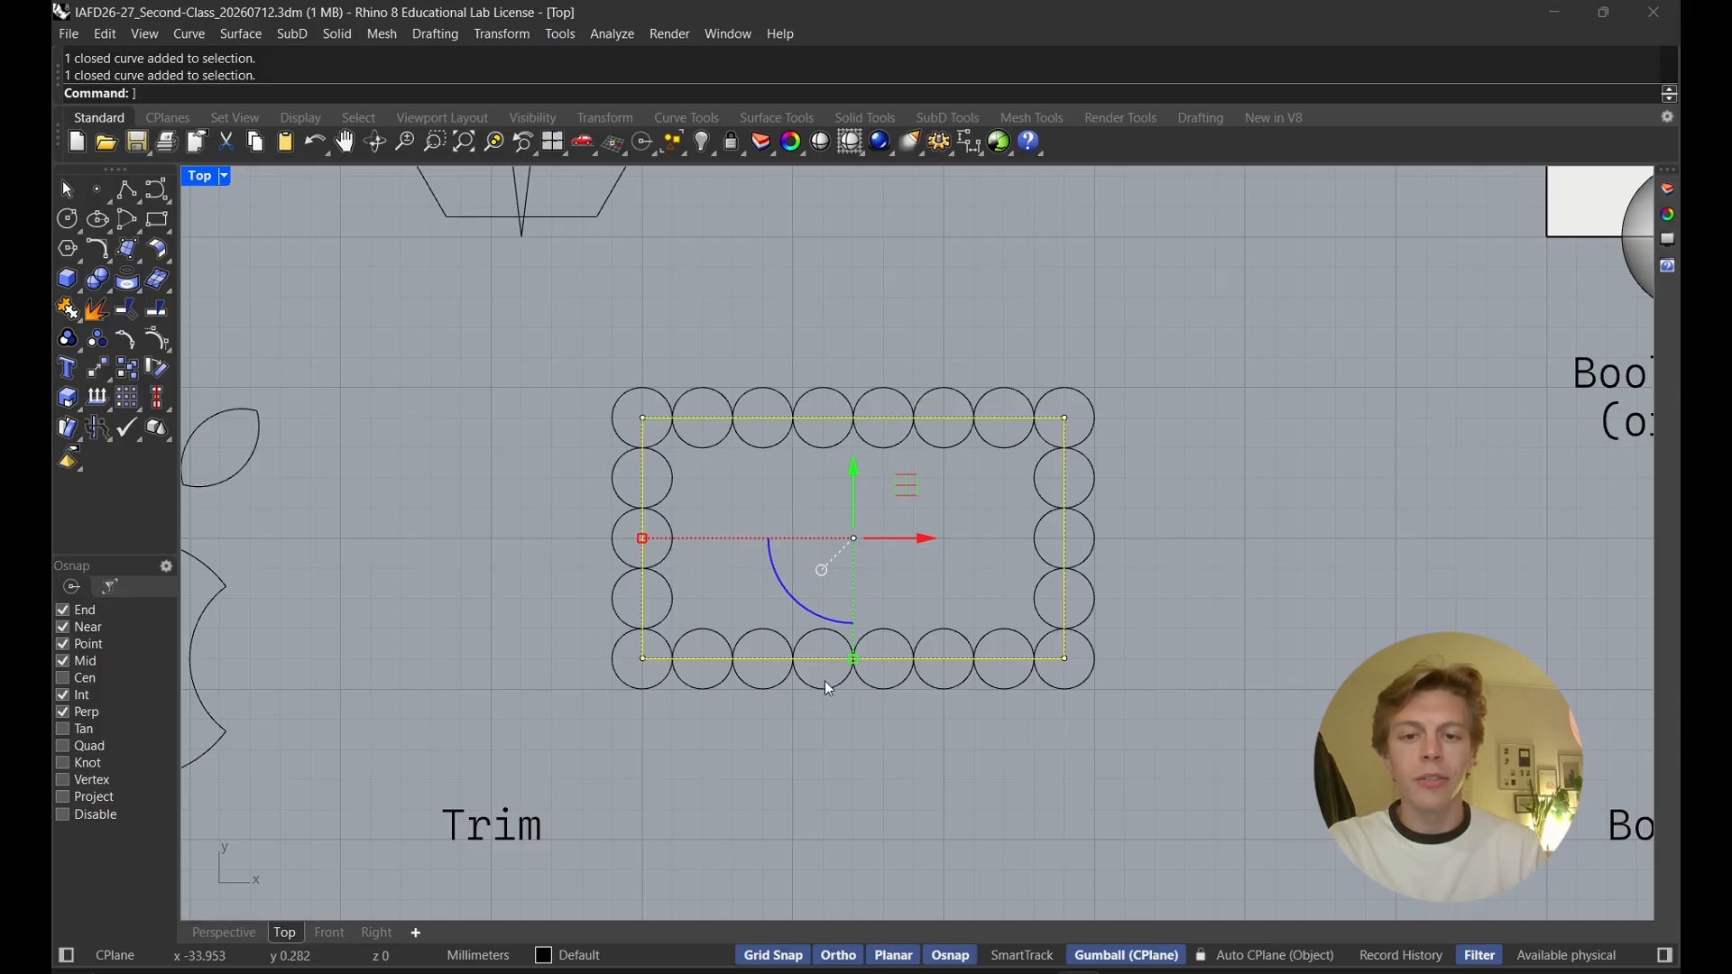
{"action": "left_click", "coordinate": [1119, 713]}
{"action": "key", "text": "Return"}
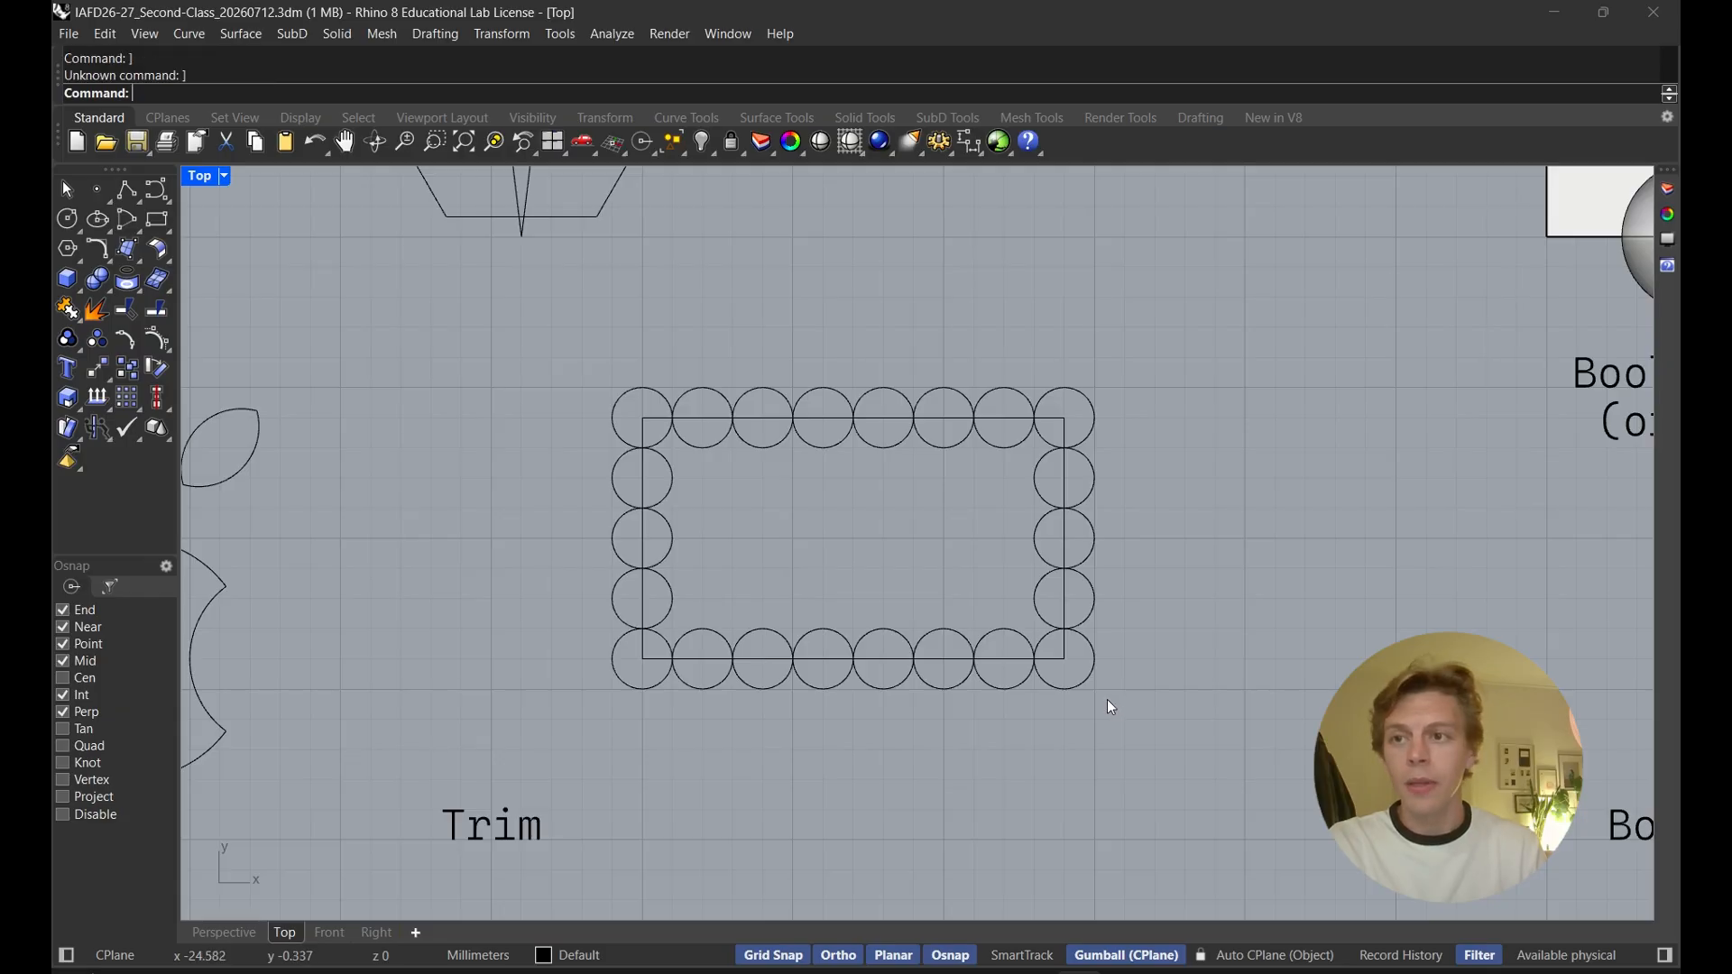
Trim away the inner half of every circle around the rectangle, using the rectangle as the cutting object
{"action": "type", "text": "Trim"}
{"action": "key", "text": "Return"}
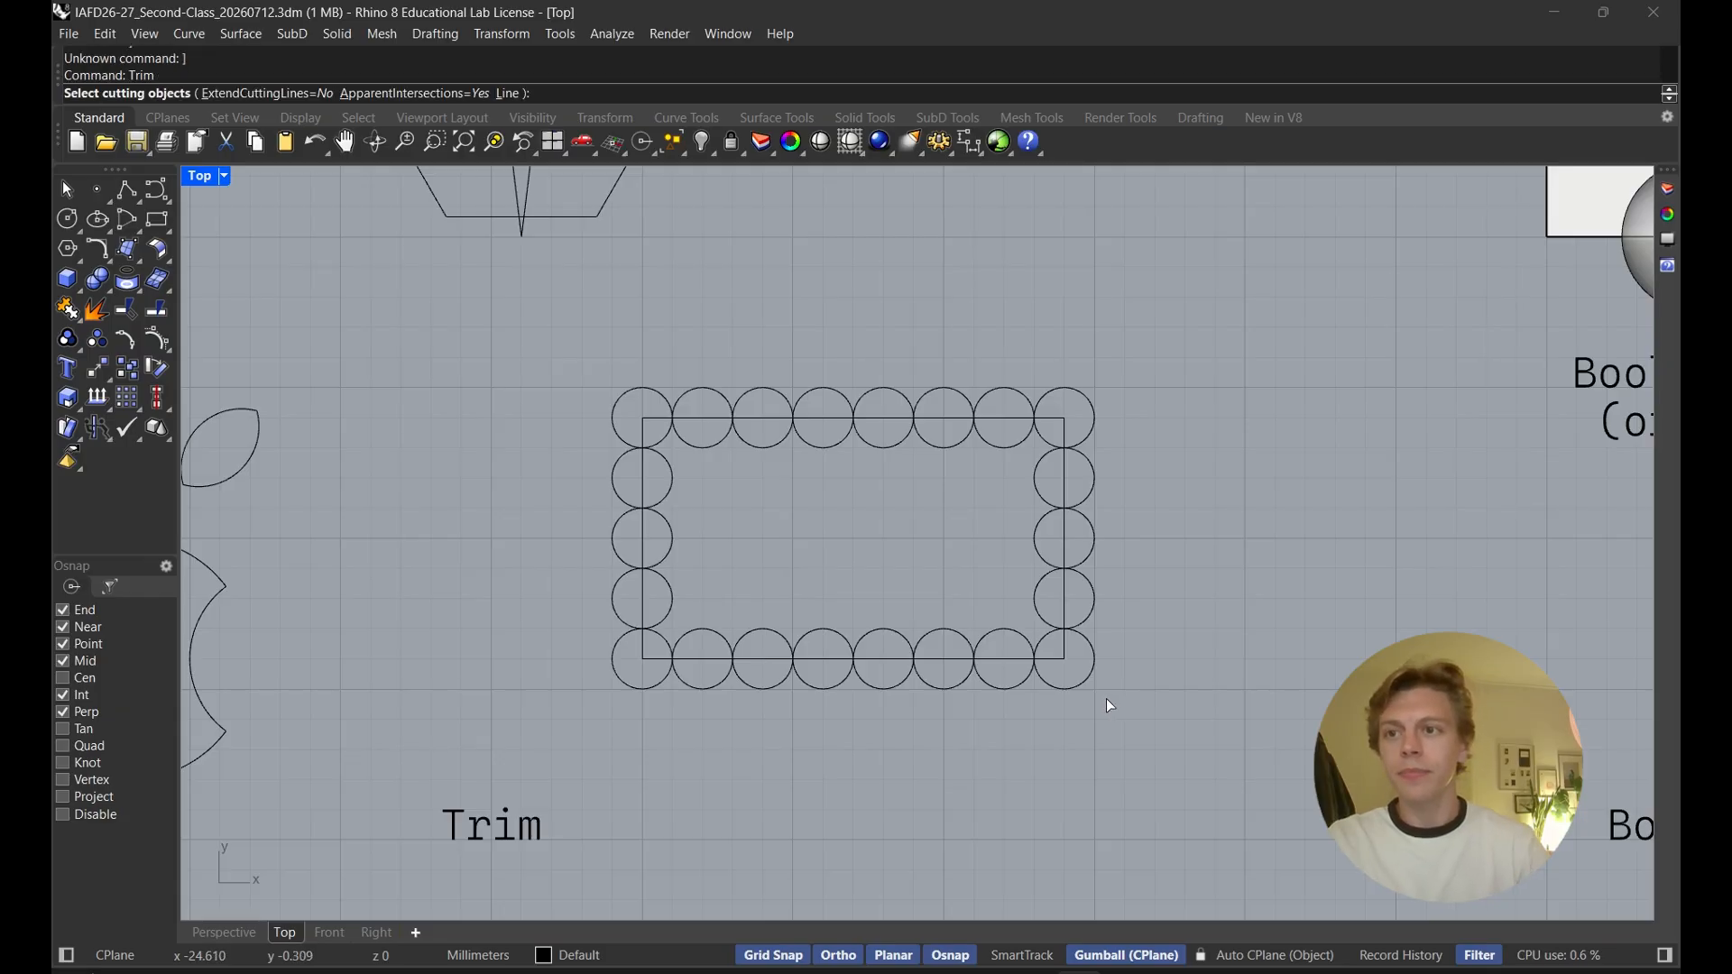
{"action": "left_click", "coordinate": [1014, 660]}
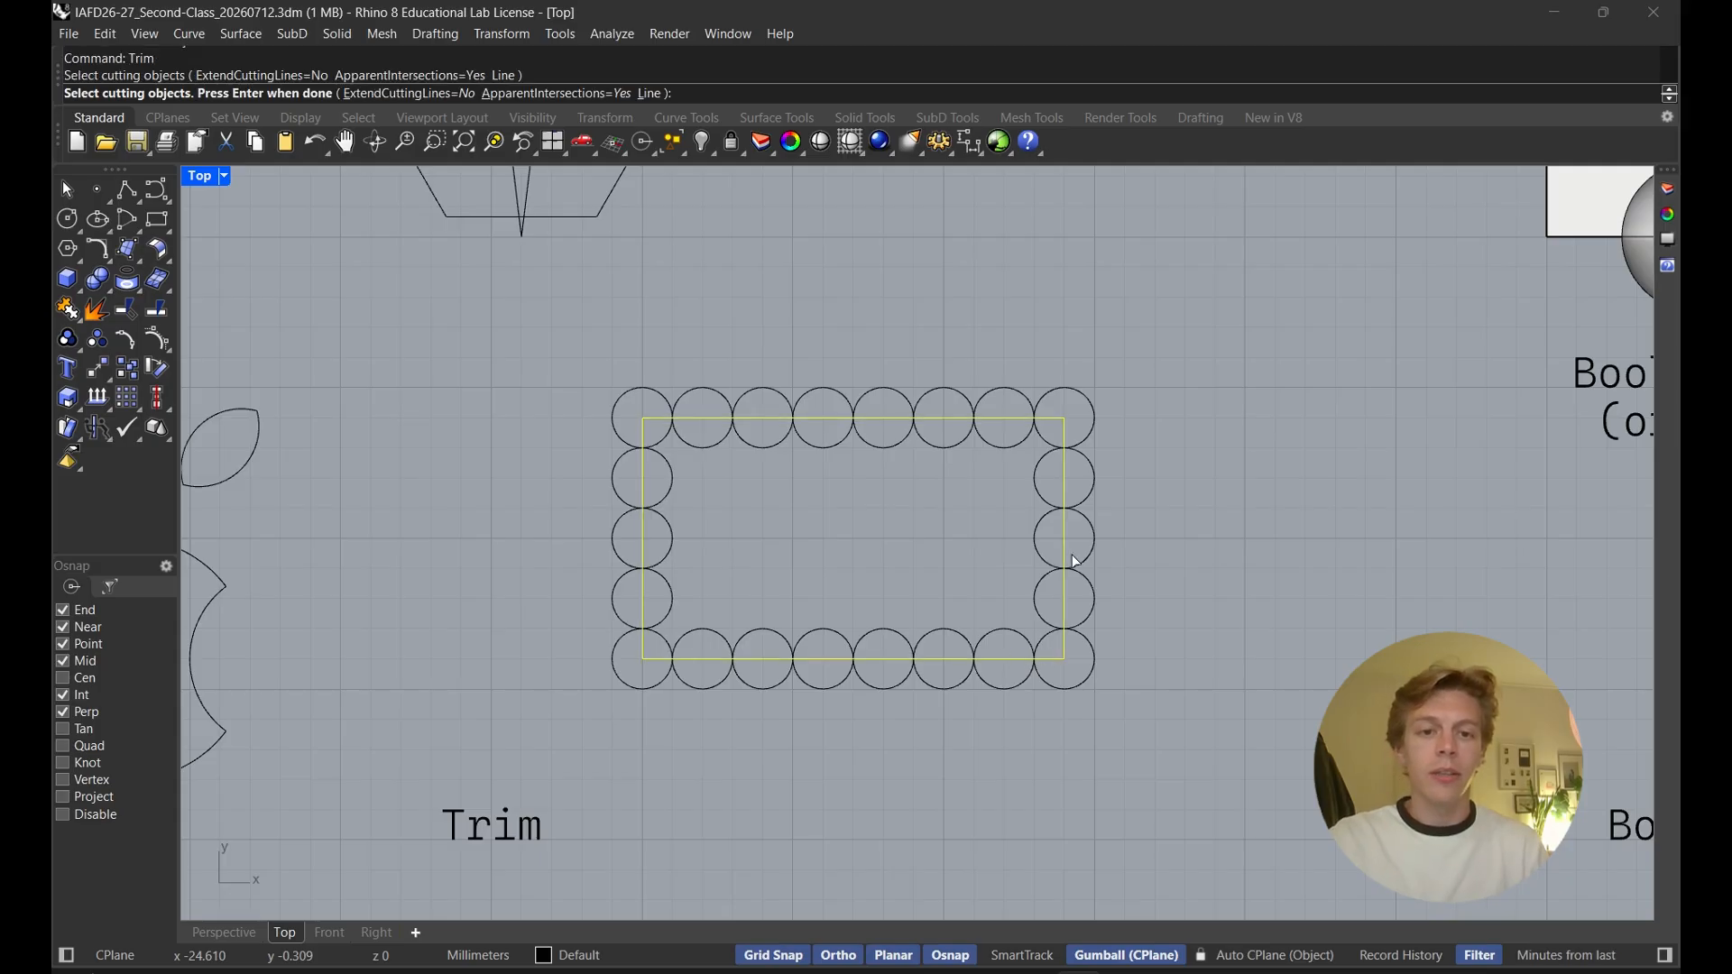
{"action": "key", "text": "Return"}
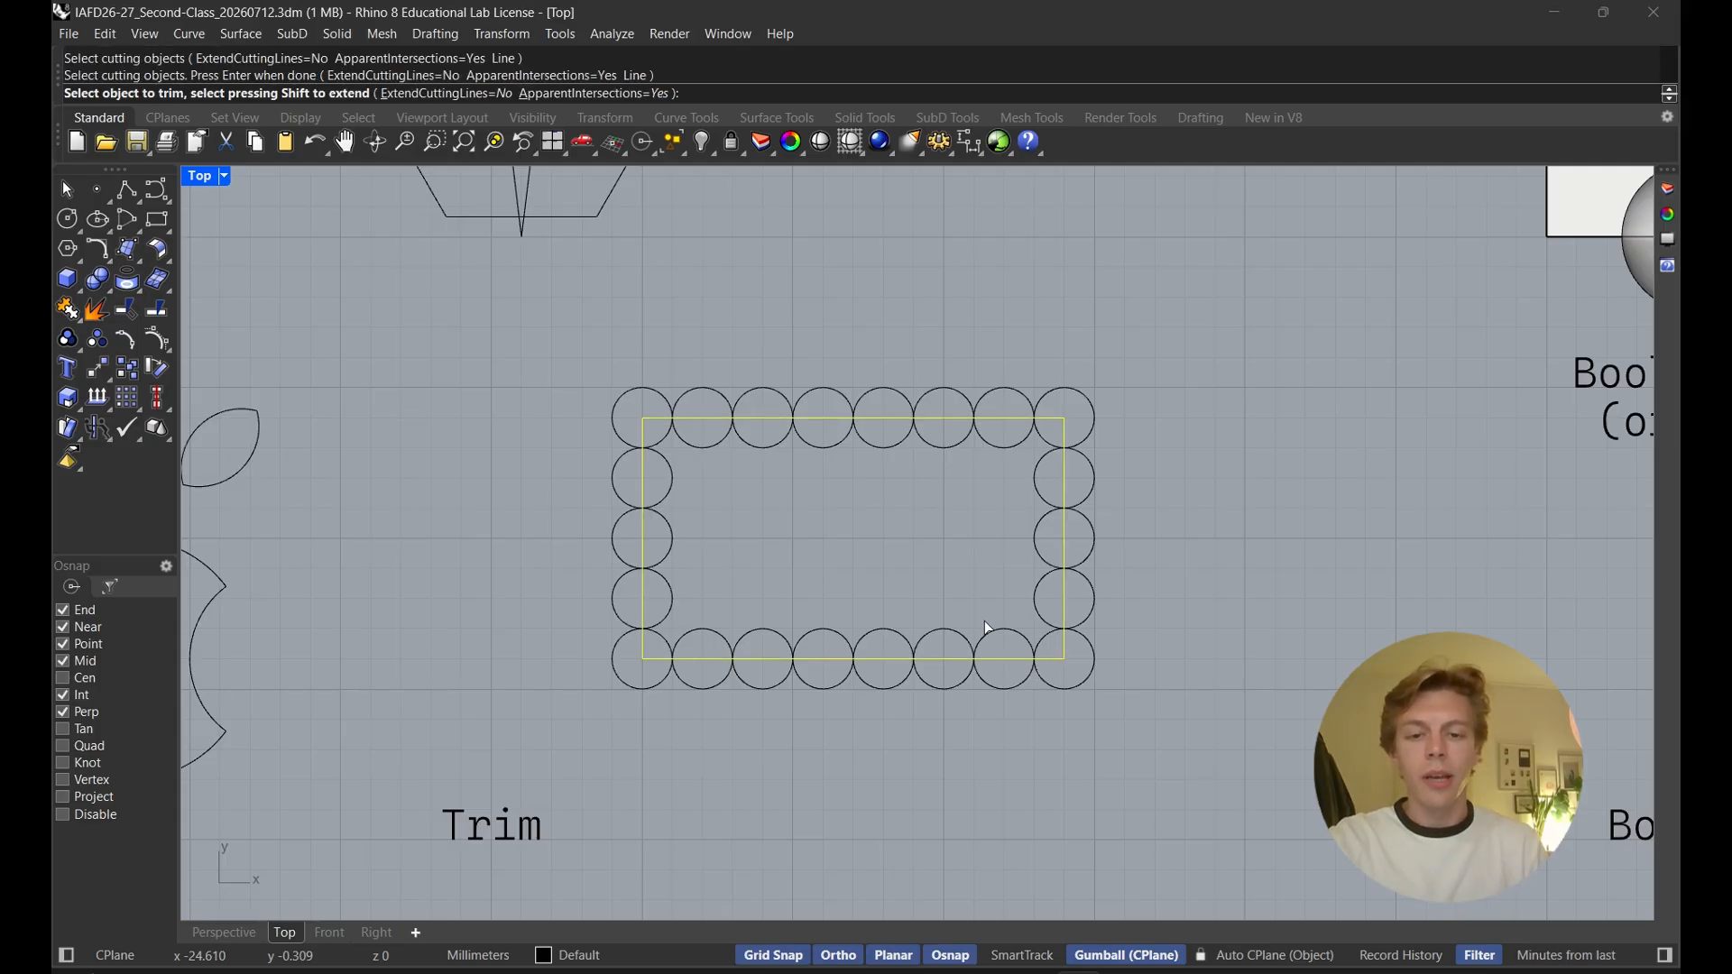
{"action": "scroll", "coordinate": [986, 663], "scroll_direction": "up", "scroll_amount": 5}
{"action": "scroll", "coordinate": [982, 663], "scroll_direction": "up", "scroll_amount": 1}
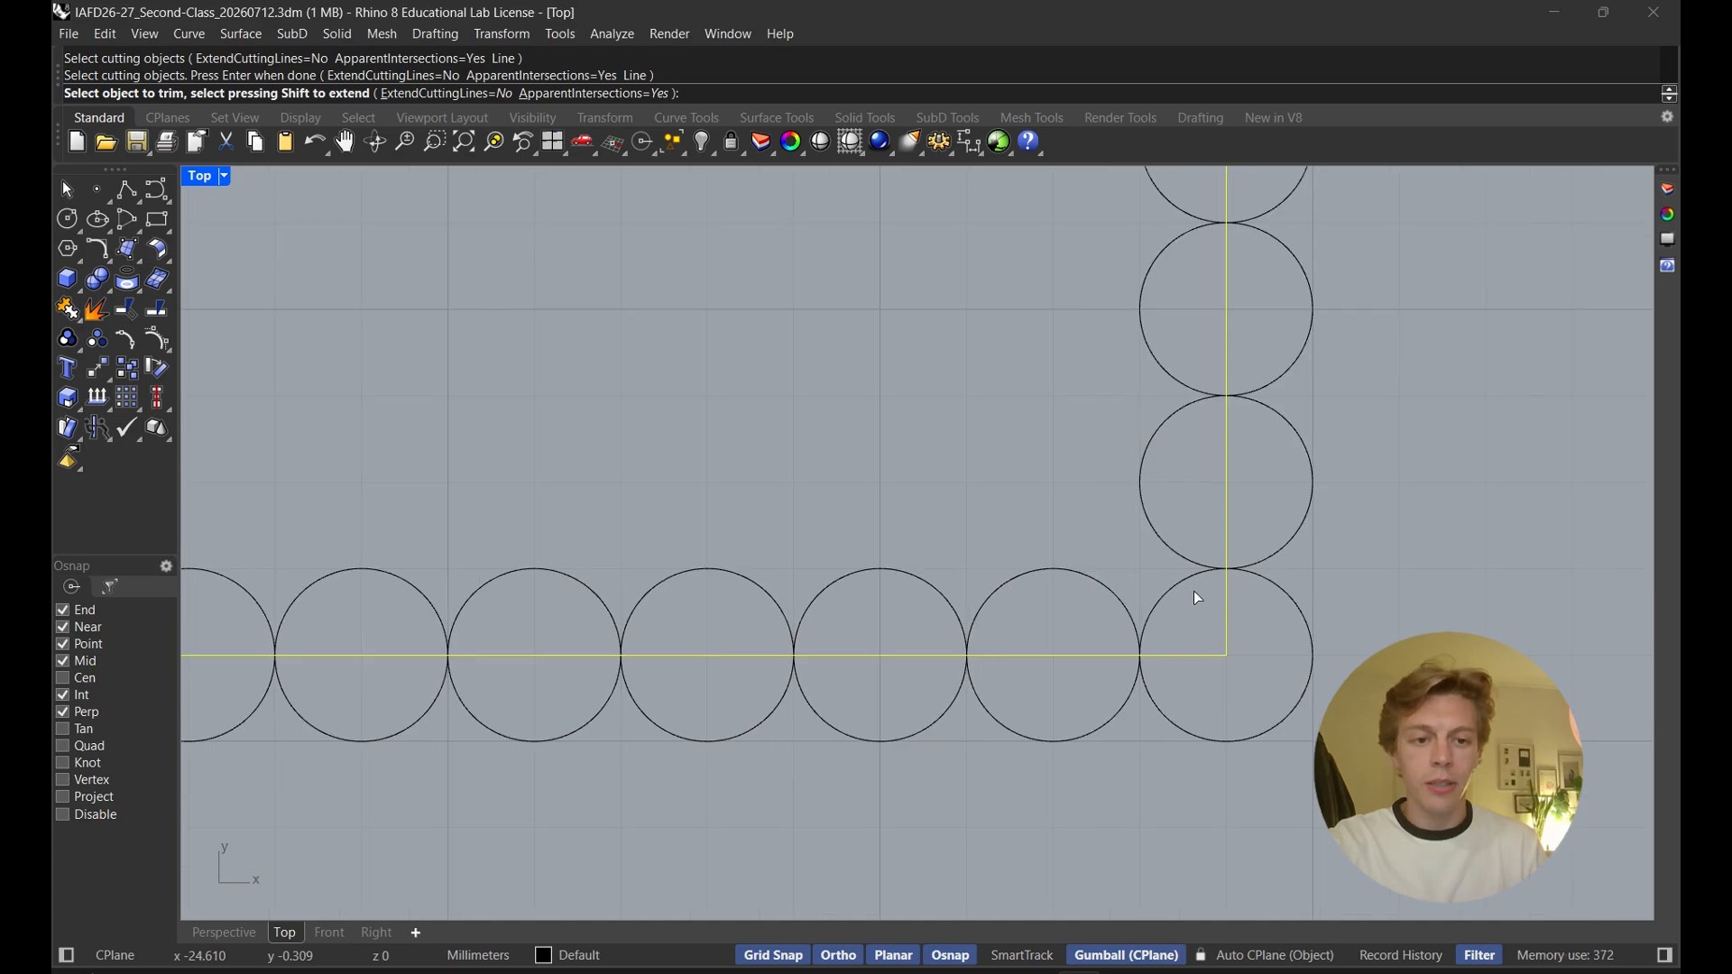
{"action": "scroll", "coordinate": [1065, 586], "scroll_direction": "down", "scroll_amount": 3}
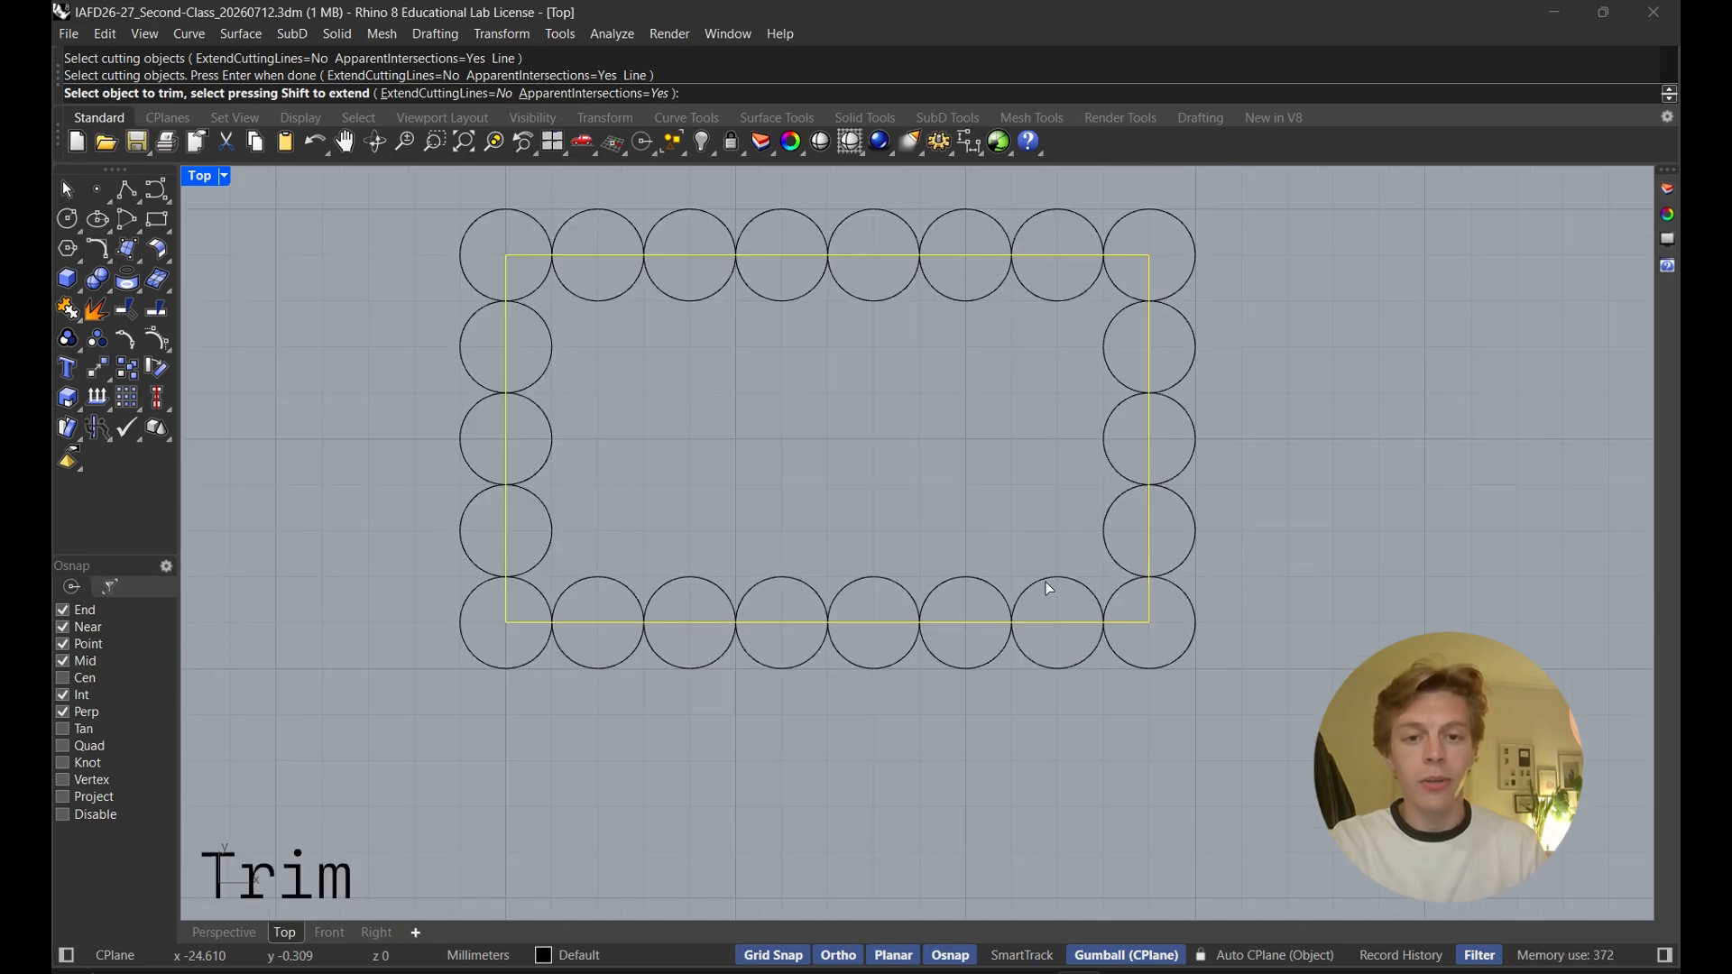
{"action": "left_click", "coordinate": [1045, 581]}
{"action": "left_click", "coordinate": [946, 584]}
{"action": "left_click_drag", "start_coordinate": [859, 570], "coordinate": [532, 494]}
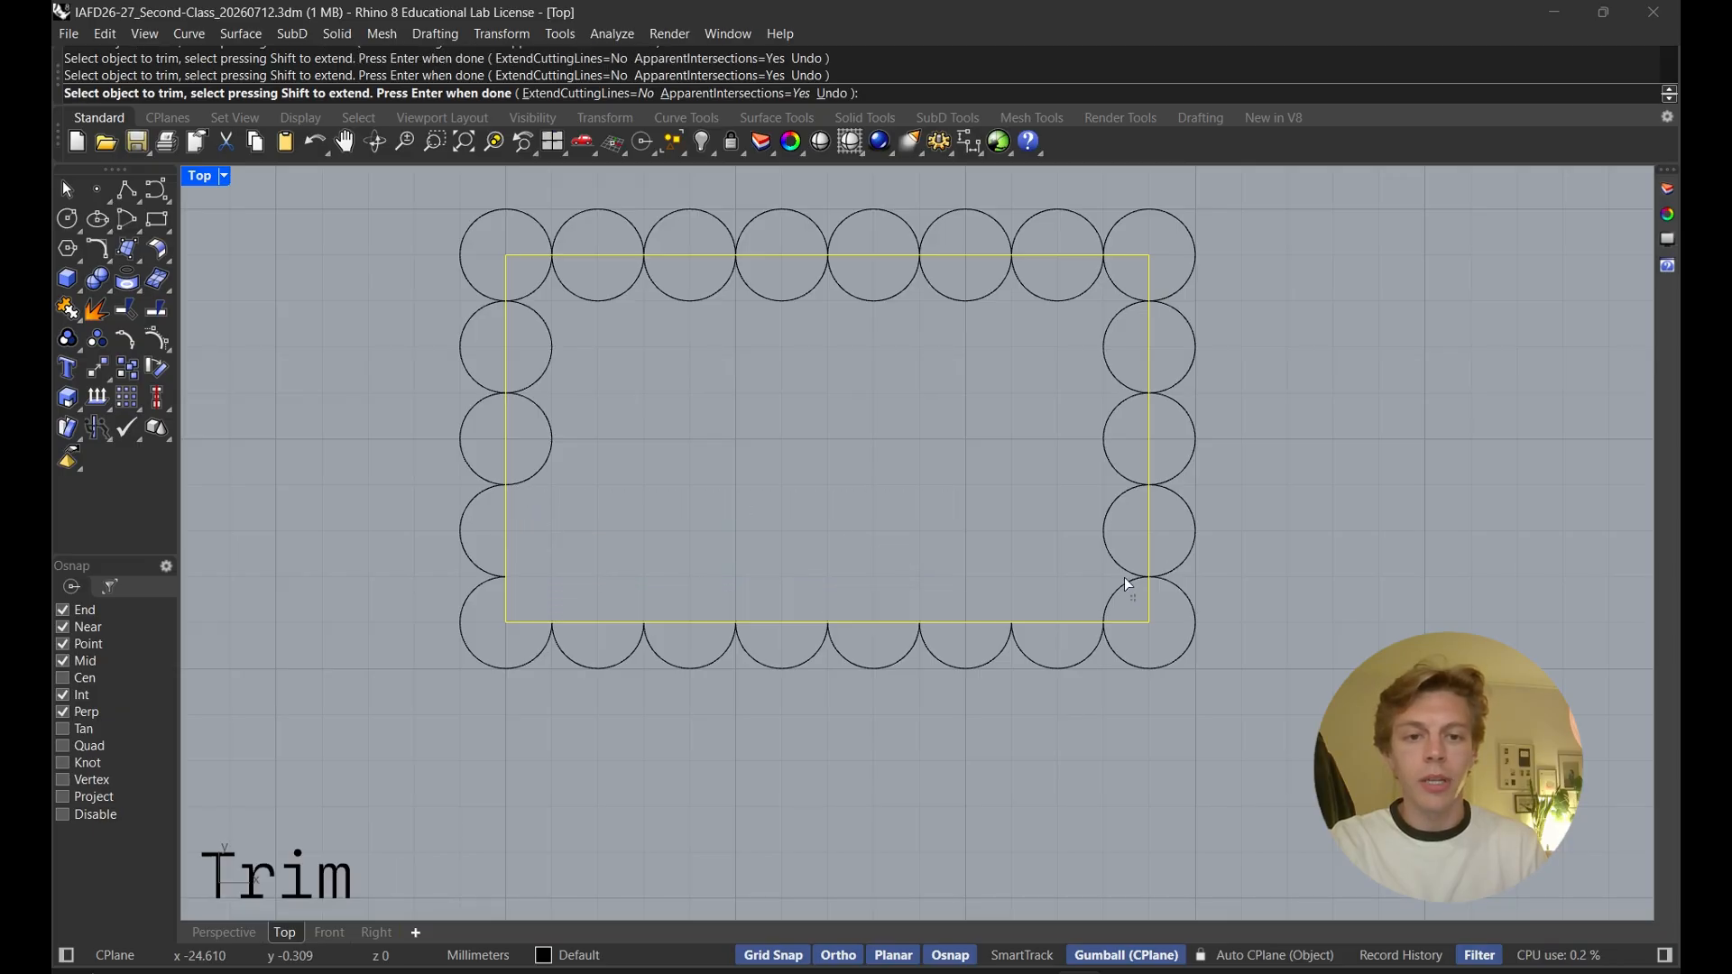
{"action": "left_click_drag", "start_coordinate": [1135, 601], "coordinate": [534, 274]}
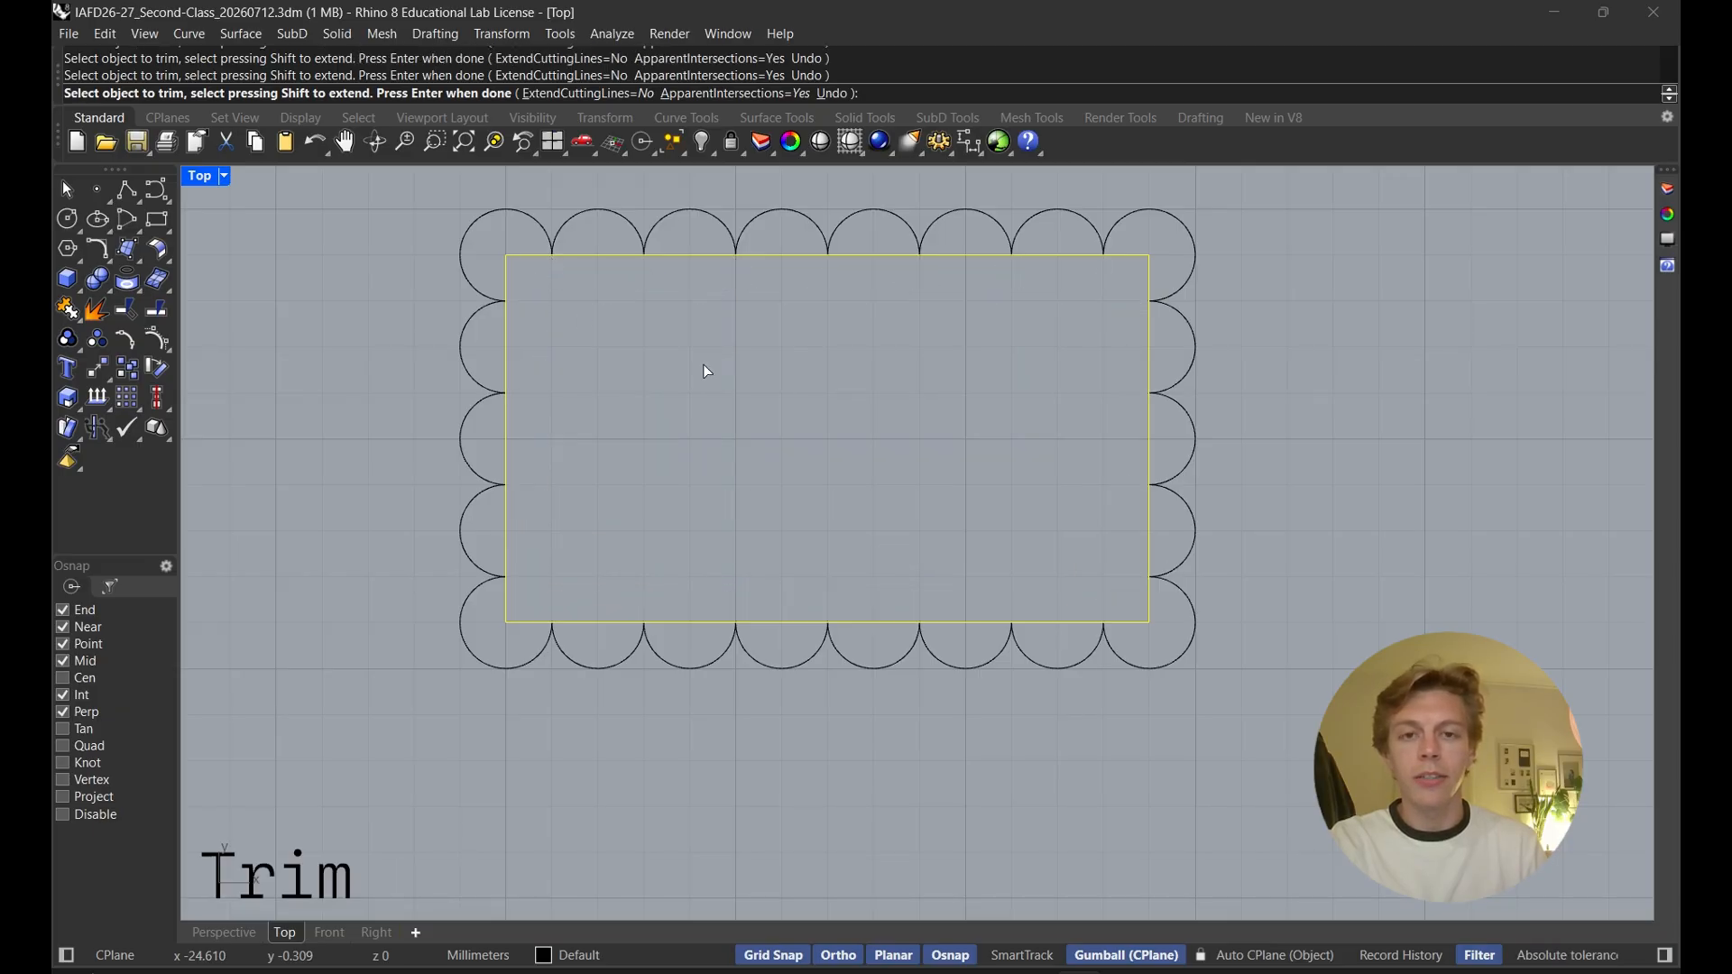
{"action": "key", "text": "Return"}
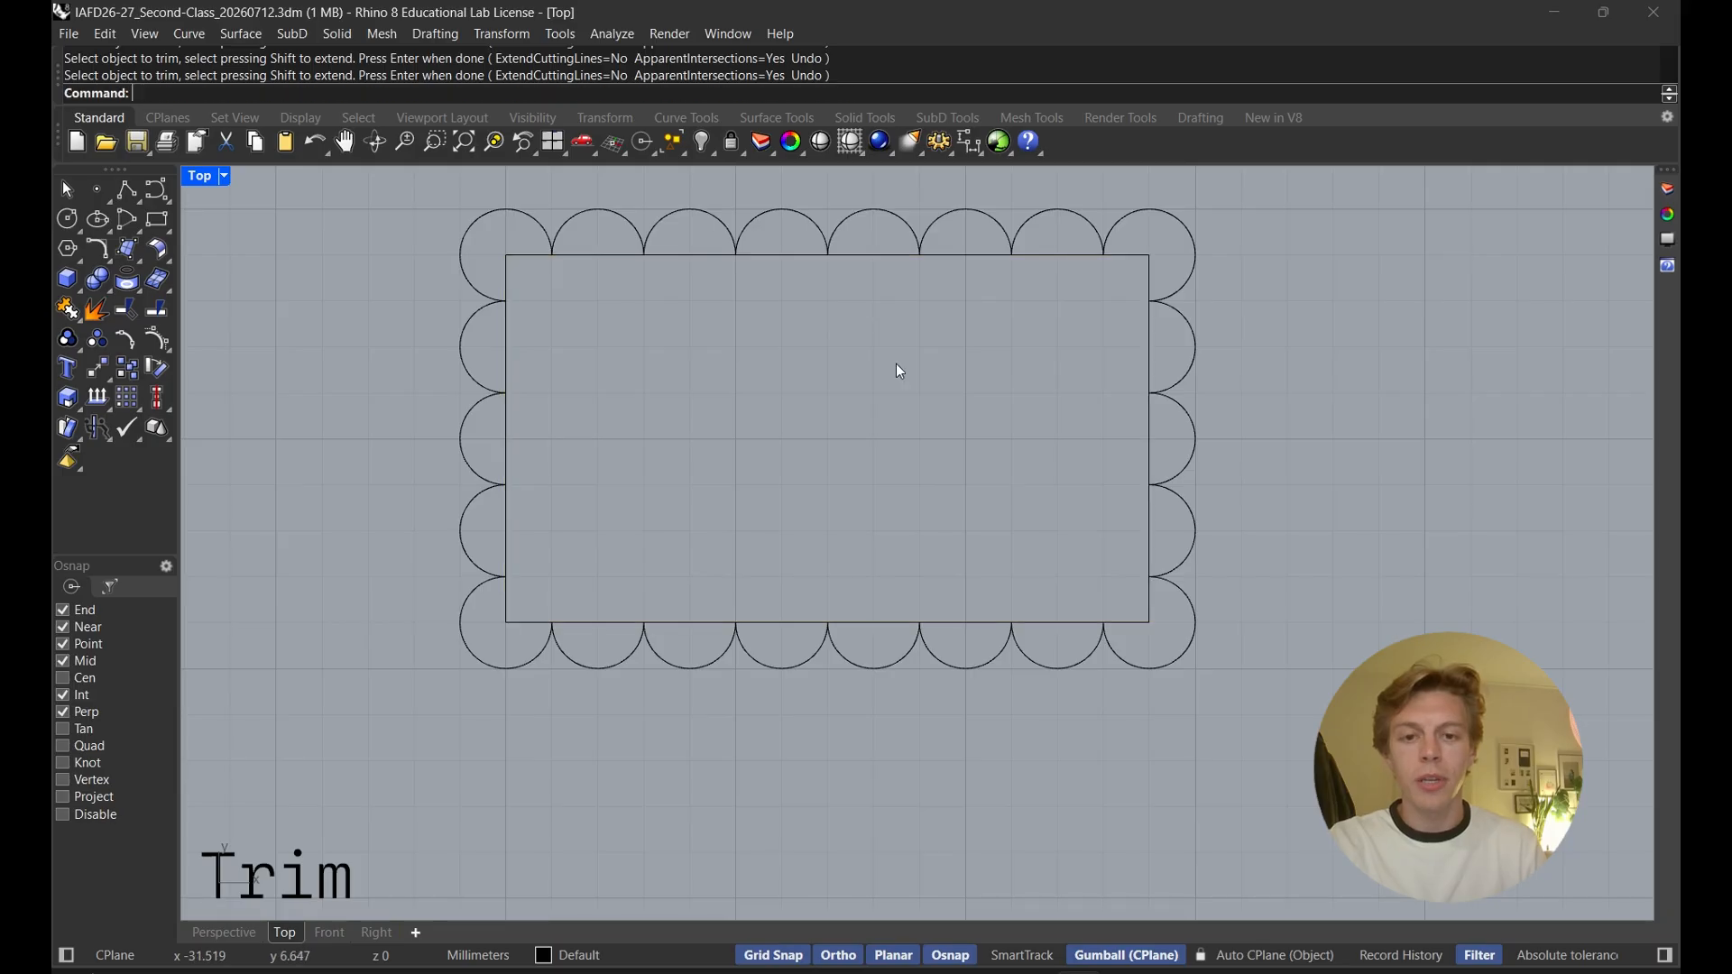
Delete the rectangle inside the scalloped circle outline
{"action": "left_click", "coordinate": [971, 621]}
{"action": "key", "text": "Delete"}
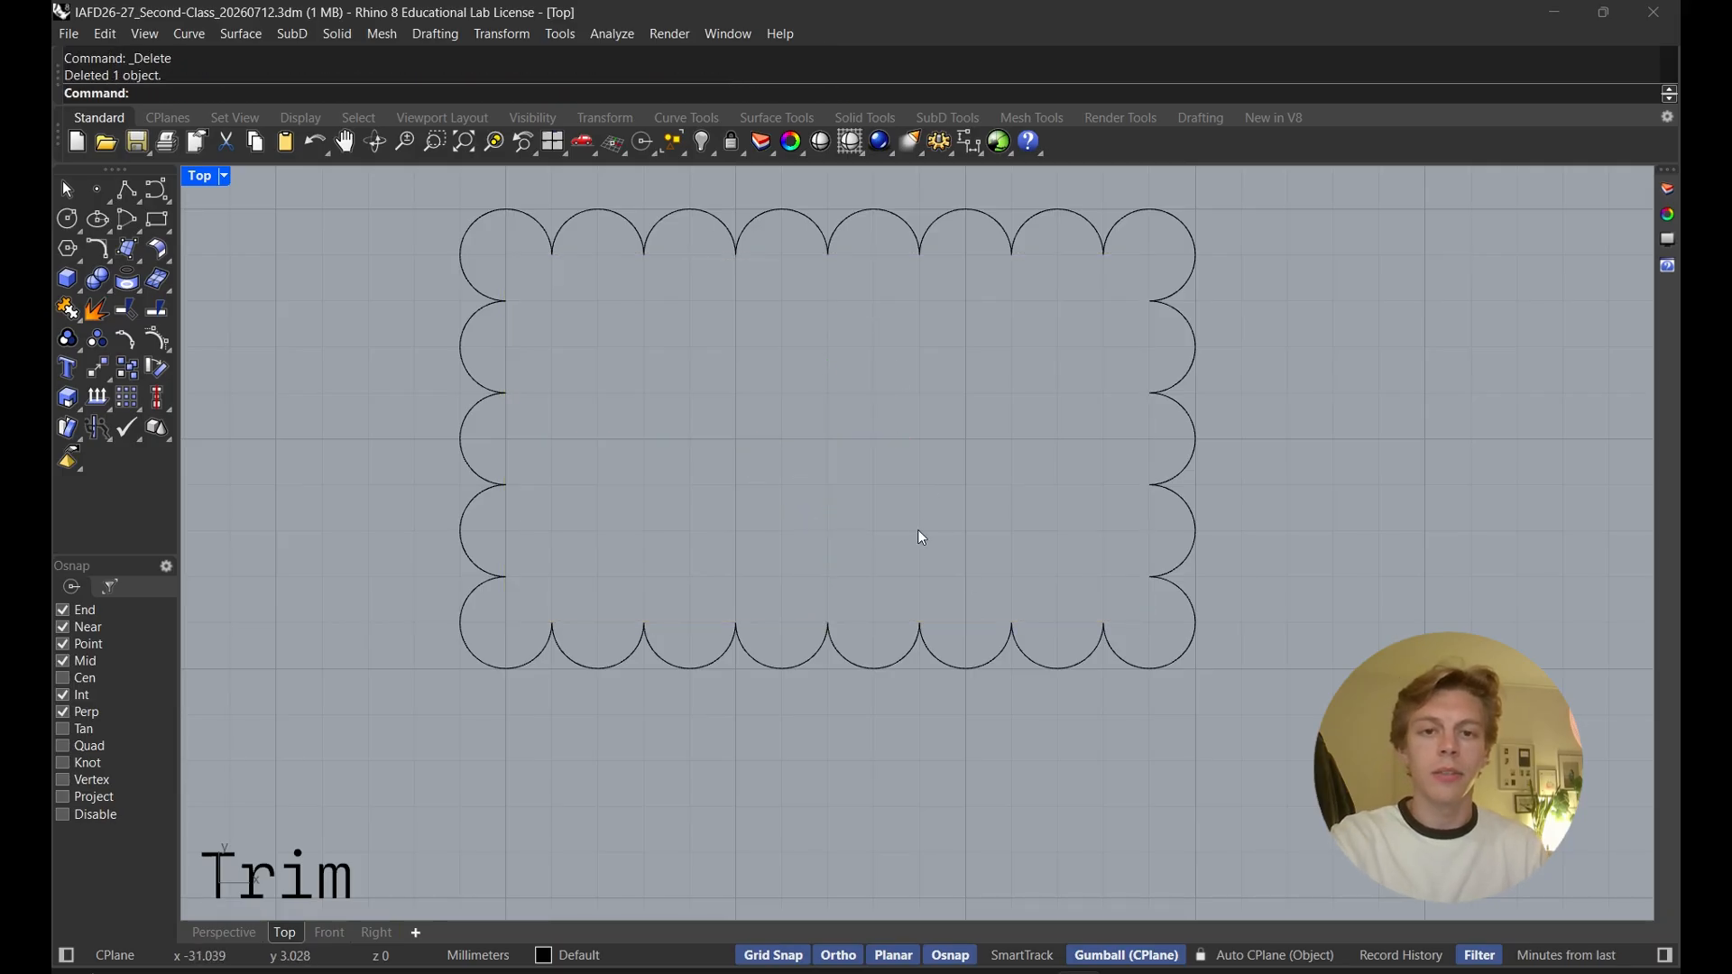
{"action": "scroll", "coordinate": [918, 529], "scroll_direction": "down", "scroll_amount": 4}
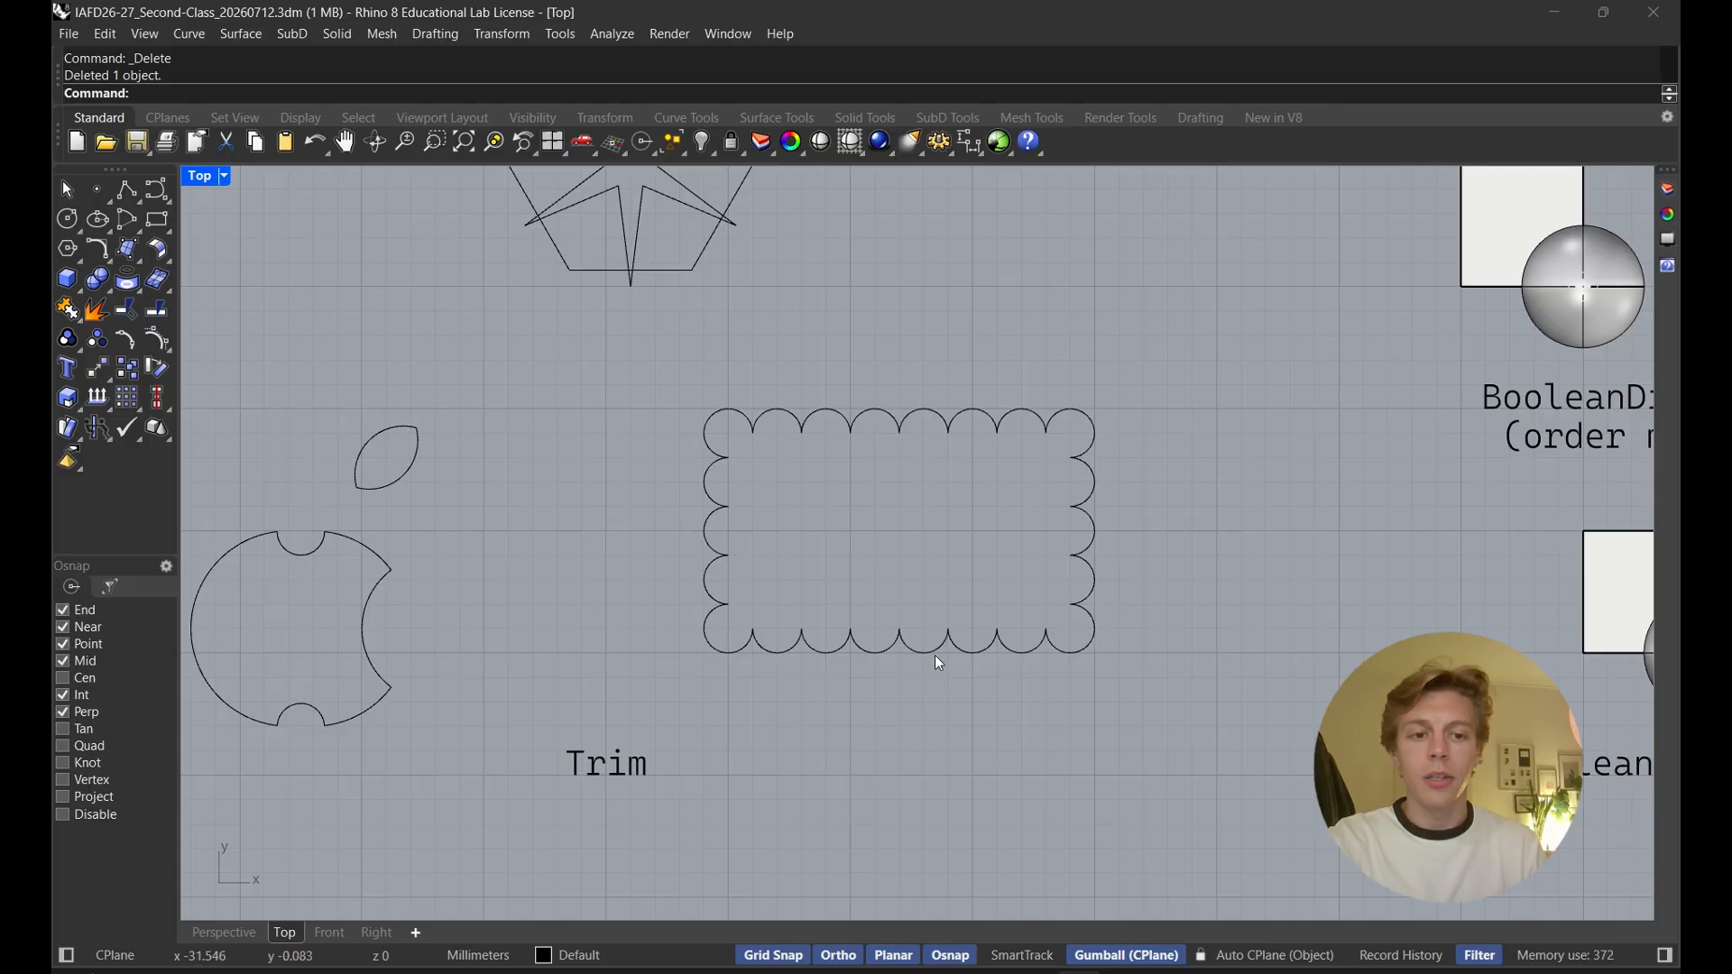
{"action": "scroll", "coordinate": [902, 559], "scroll_direction": "down", "scroll_amount": 3}
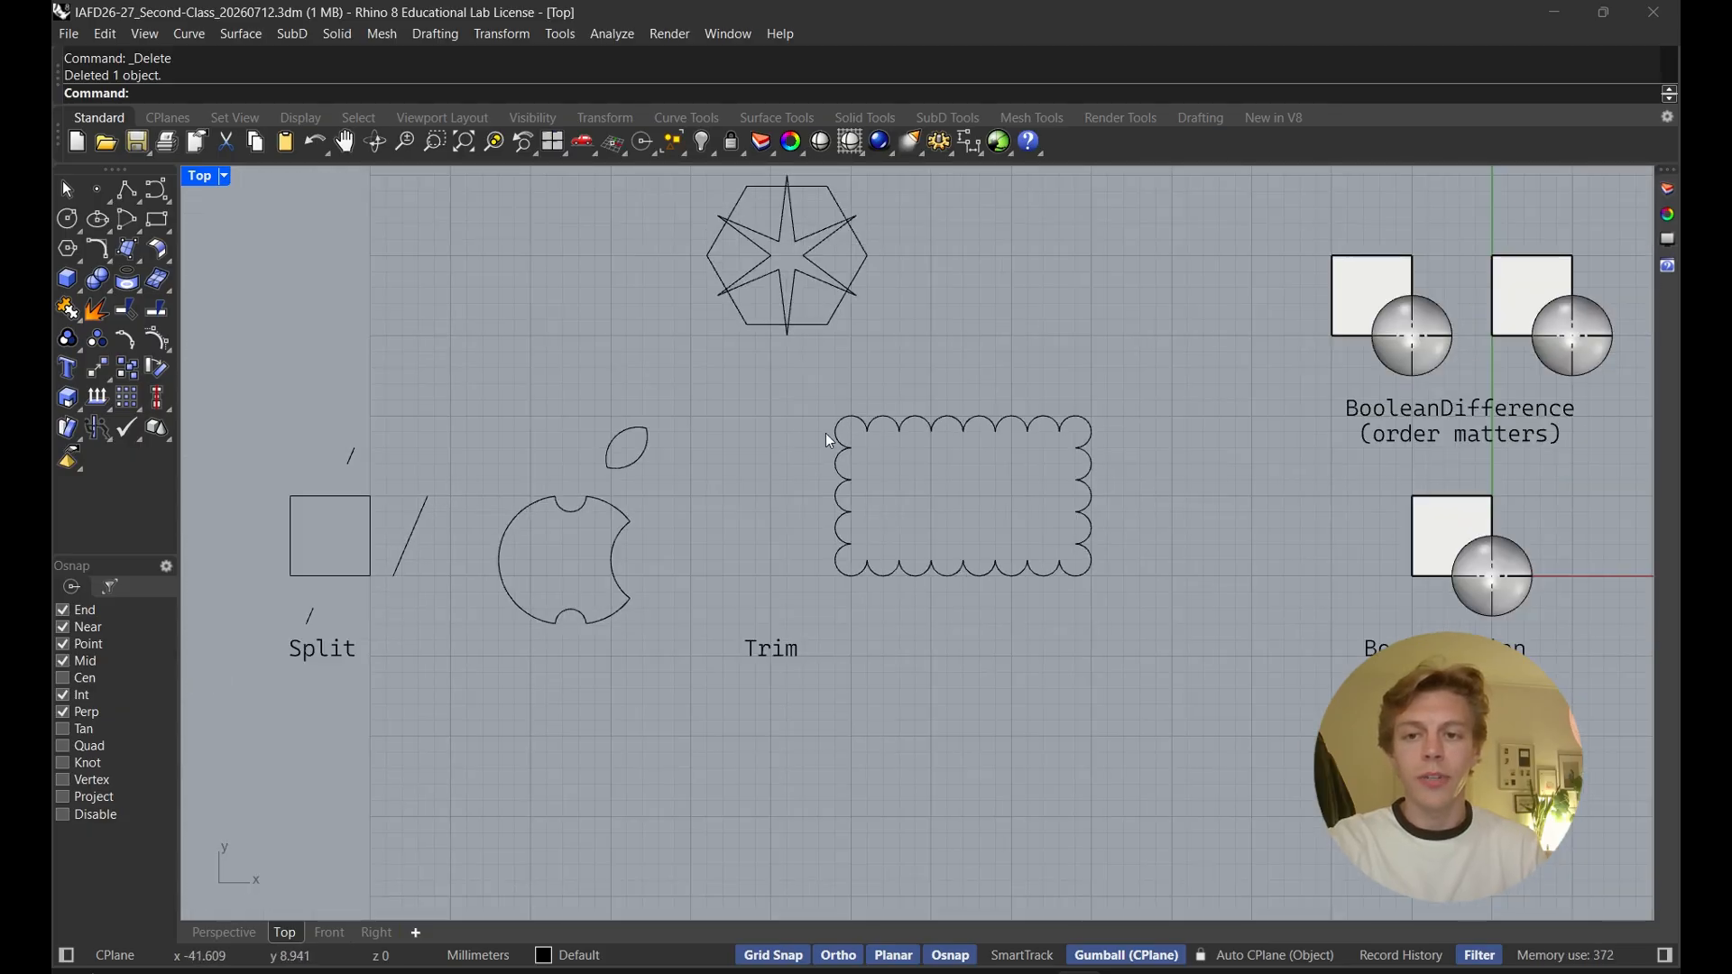
{"action": "scroll", "coordinate": [858, 554], "scroll_direction": "up", "scroll_amount": 3}
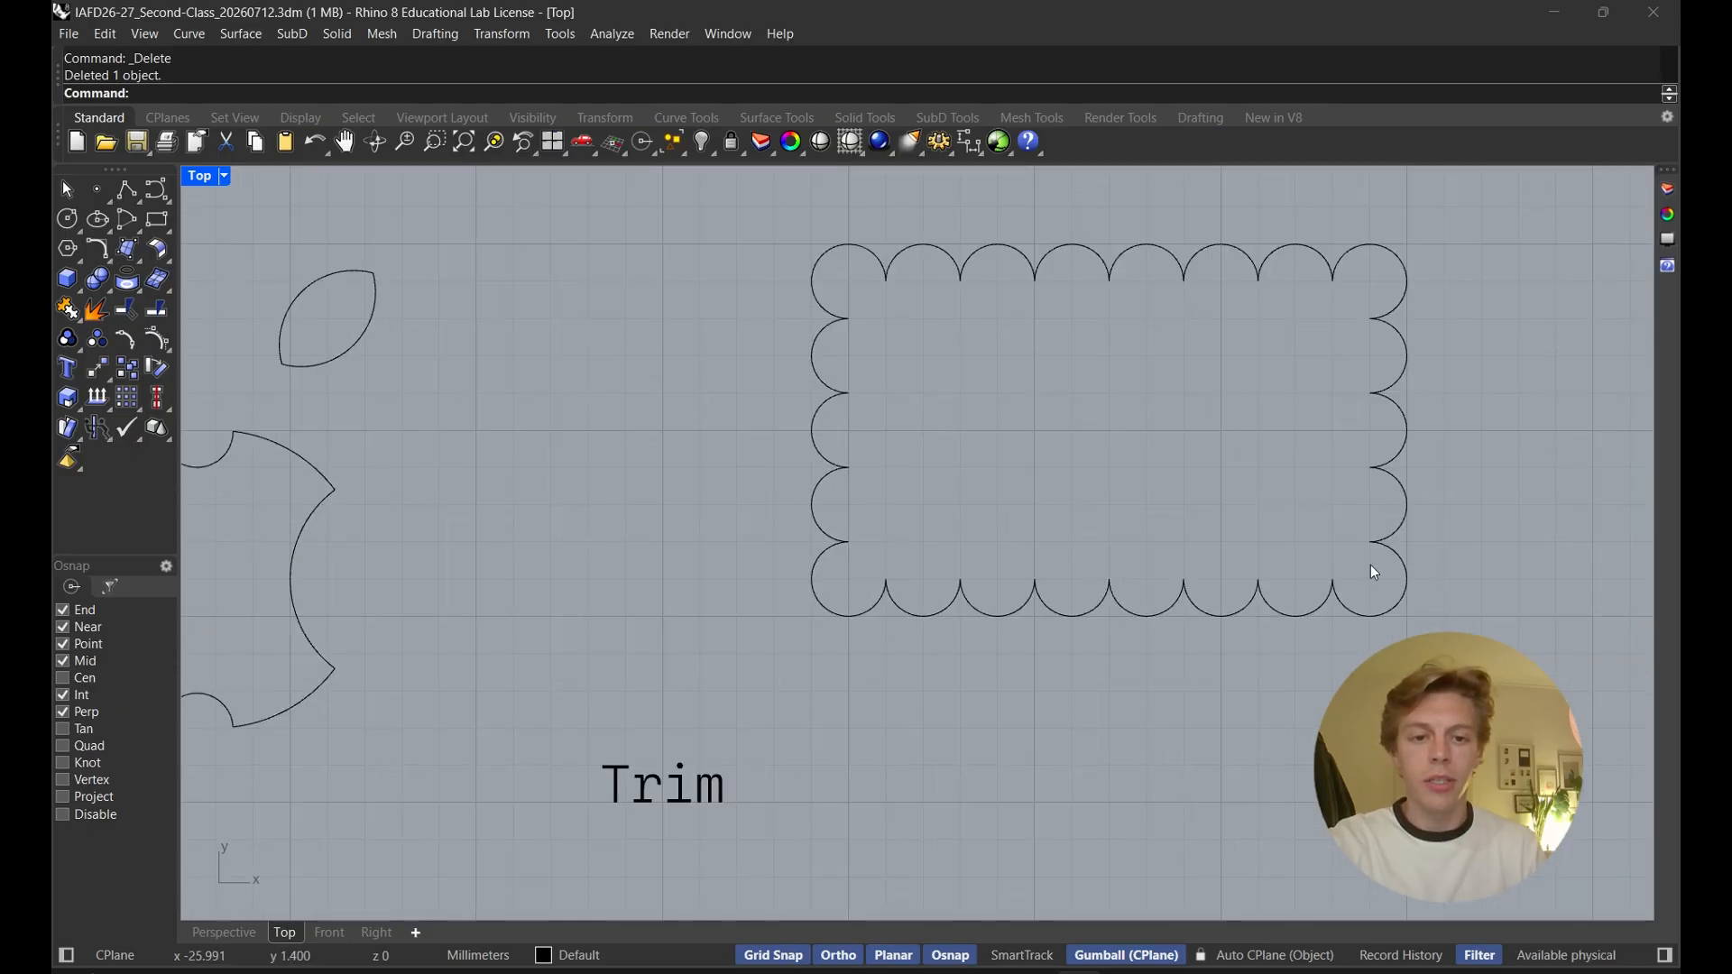
{"action": "right_click_drag", "start_coordinate": [1104, 339], "coordinate": [881, 384]}
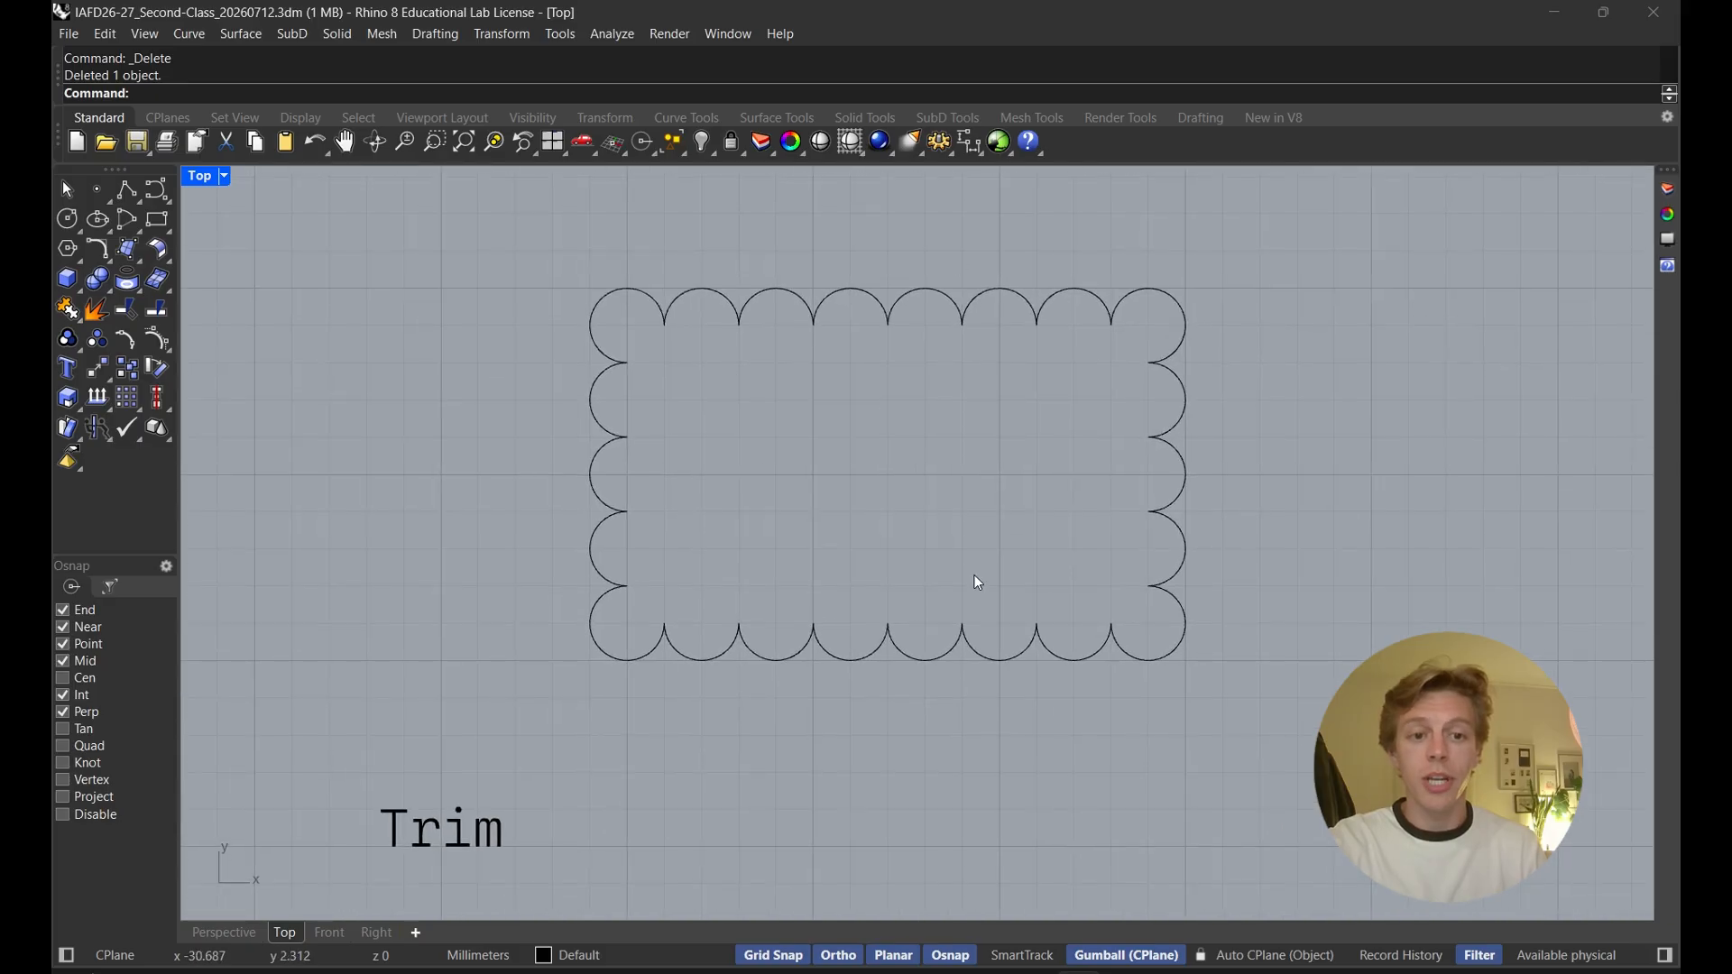
{"action": "scroll", "coordinate": [983, 536], "scroll_direction": "down", "scroll_amount": 2}
Select individual arcs of the scalloped outline to inspect its separate pieces
{"action": "left_click", "coordinate": [999, 379]}
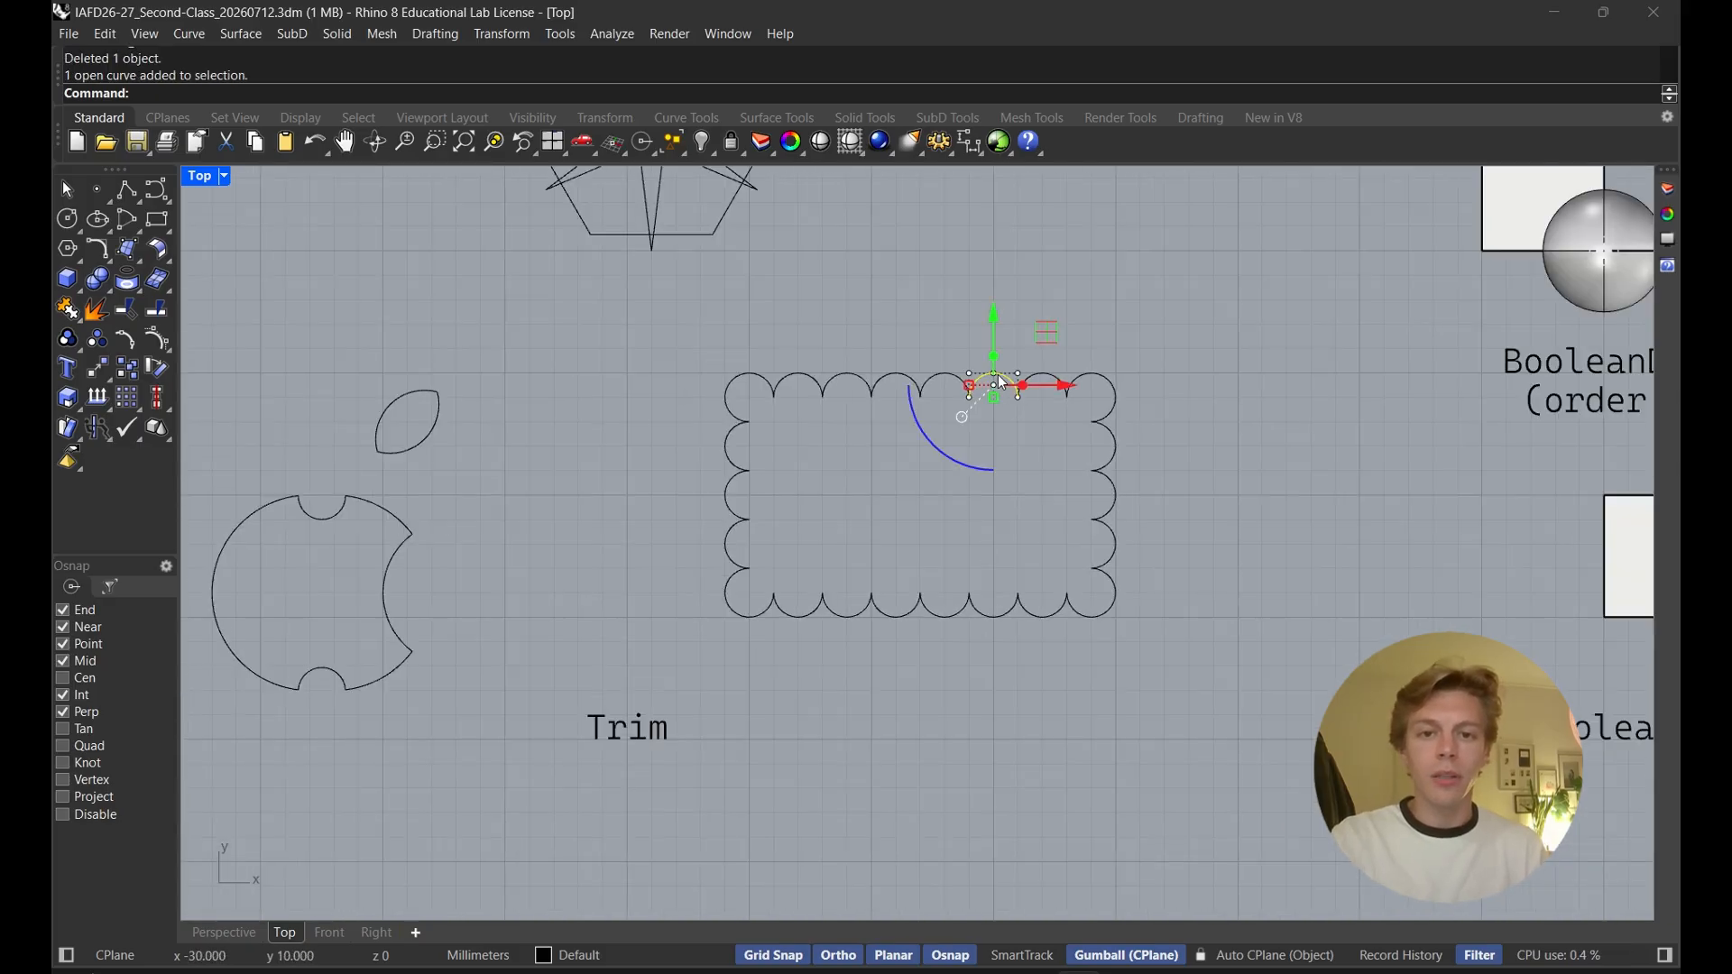
{"action": "left_click", "coordinate": [934, 383]}
{"action": "left_click_drag", "start_coordinate": [937, 386], "coordinate": [840, 387]}
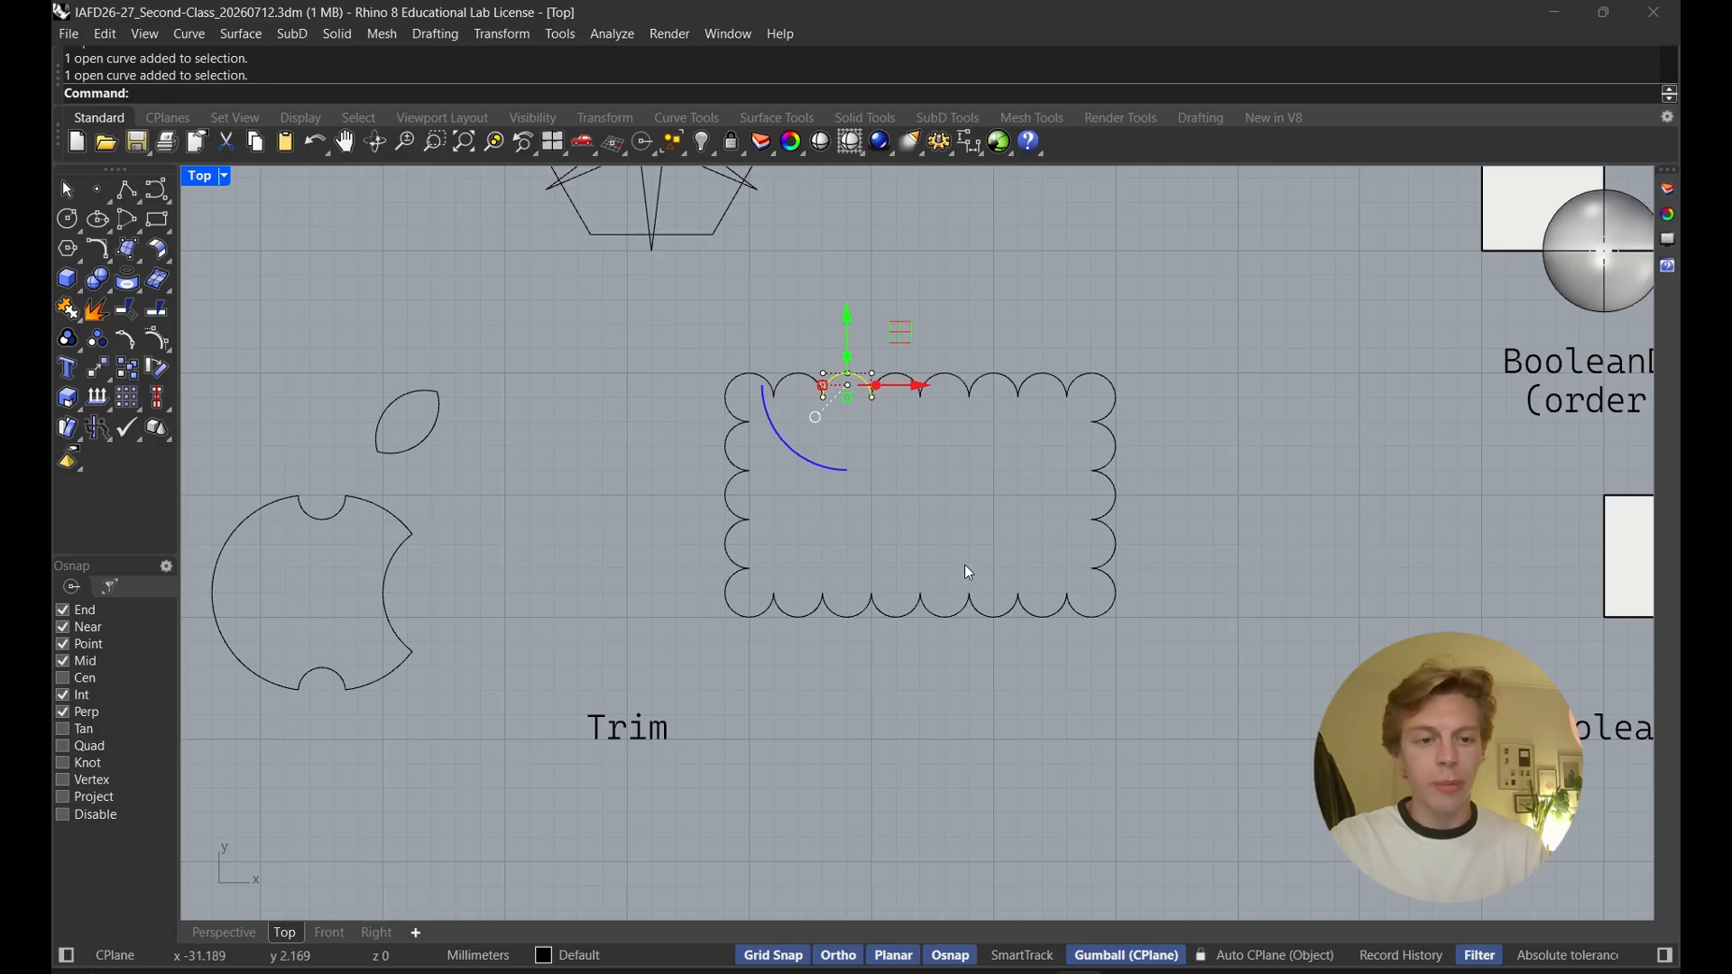
{"action": "left_click", "coordinate": [910, 611]}
{"action": "right_click_drag", "start_coordinate": [969, 532], "coordinate": [992, 568]}
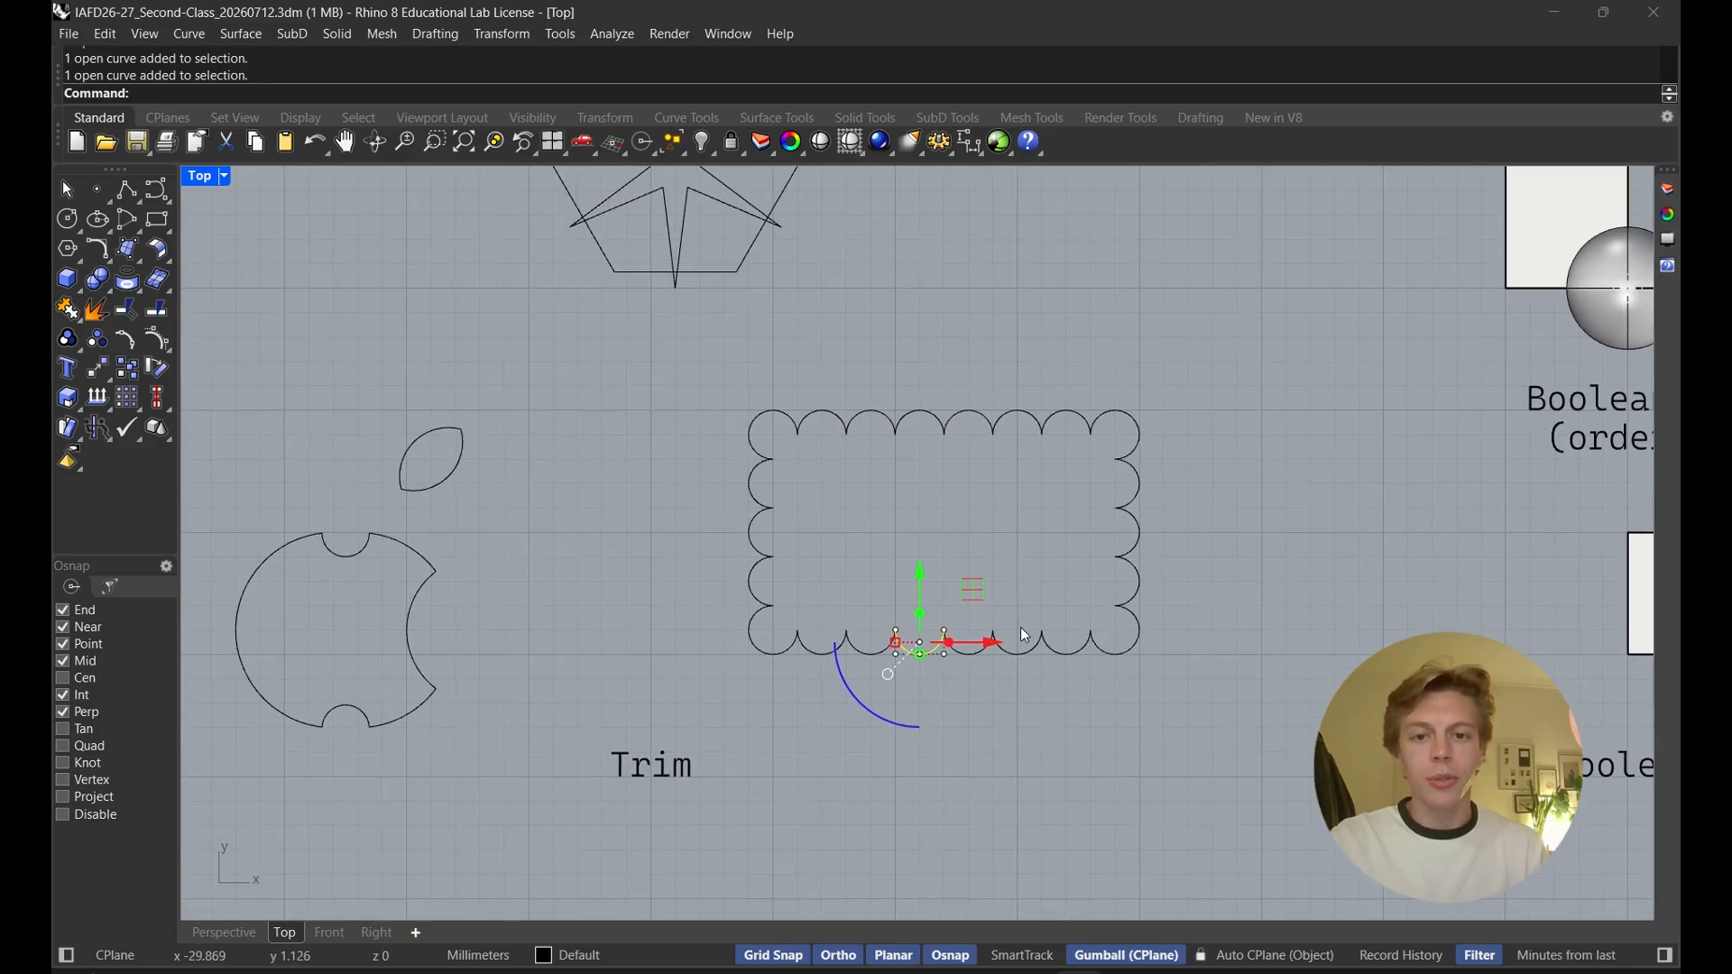
{"action": "scroll", "coordinate": [1028, 586], "scroll_direction": "down", "scroll_amount": 4}
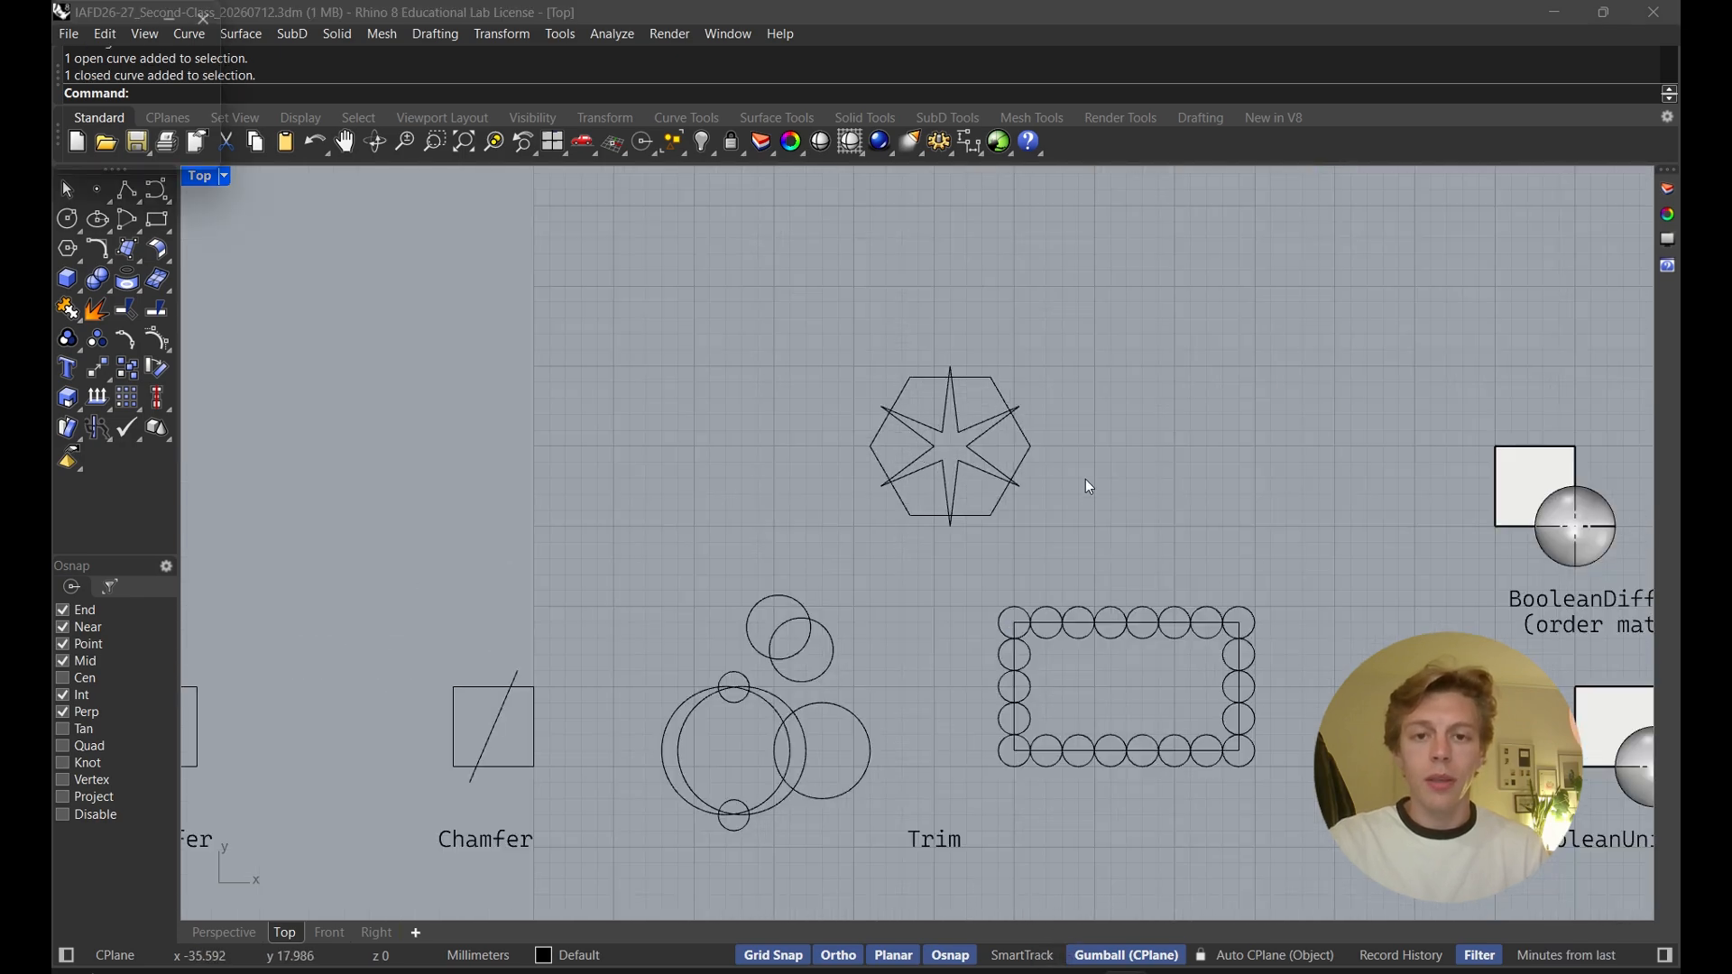
Trim the overlapping star and hexagon against each other, cutting away the star points and crossing edges to leave six pieces
{"action": "scroll", "coordinate": [1087, 464], "scroll_direction": "up", "scroll_amount": 3}
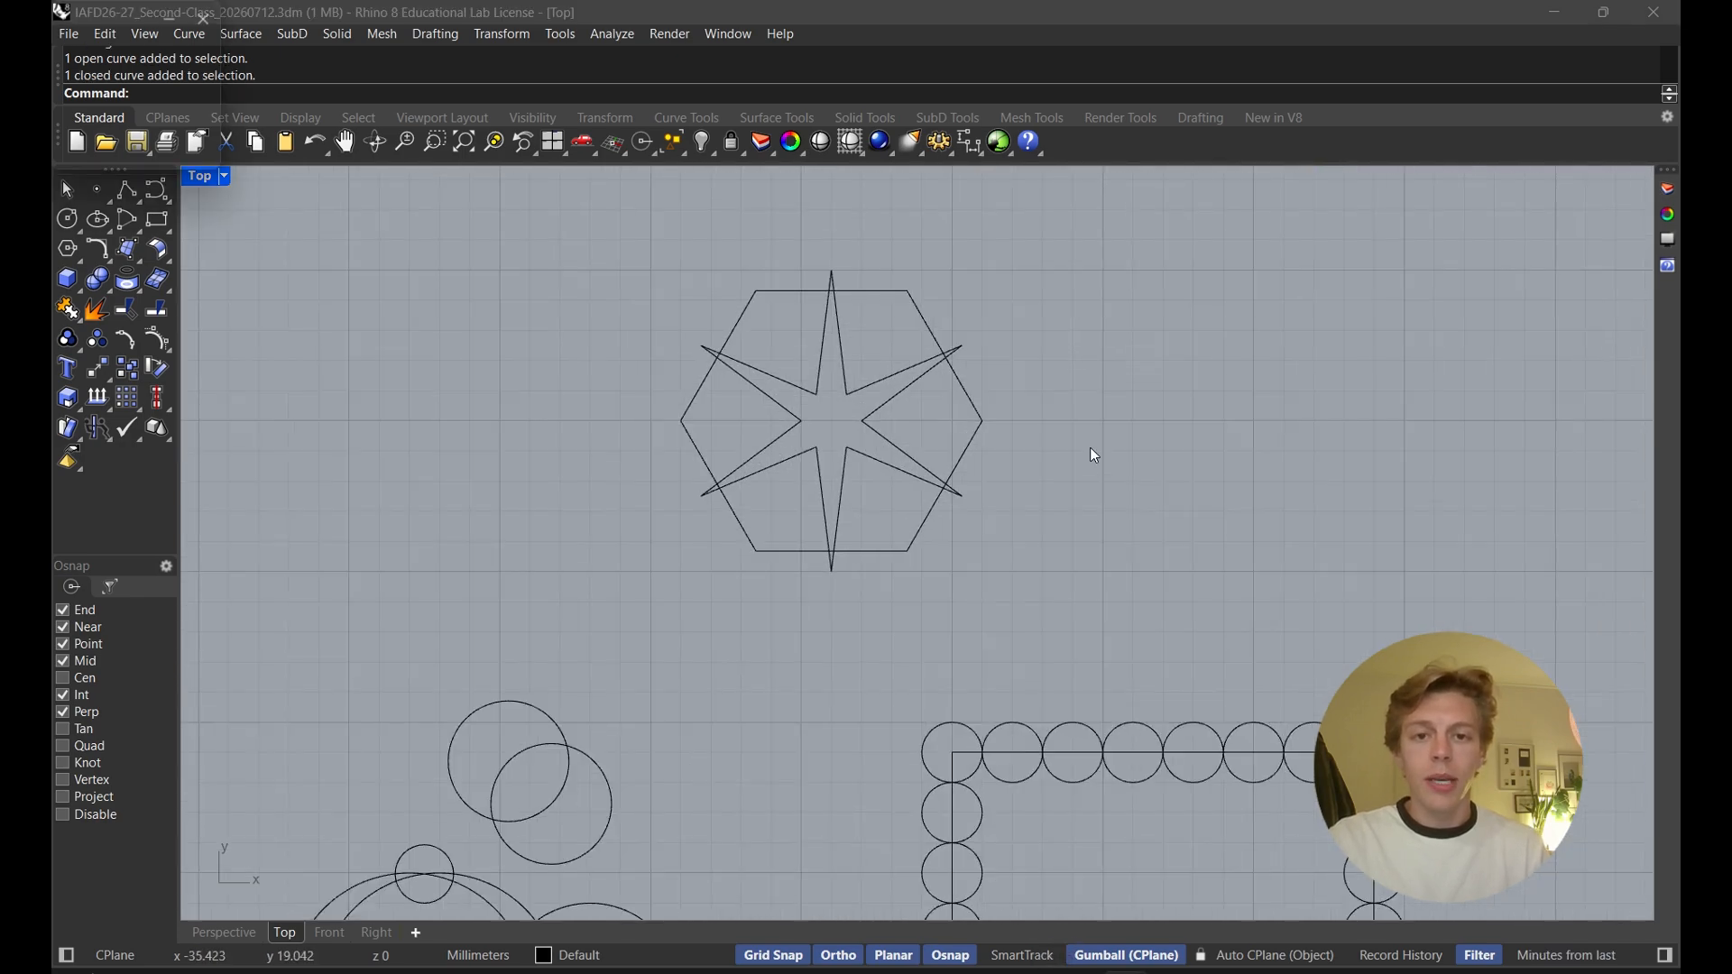
{"action": "right_click_drag", "start_coordinate": [1097, 469], "coordinate": [1061, 632]}
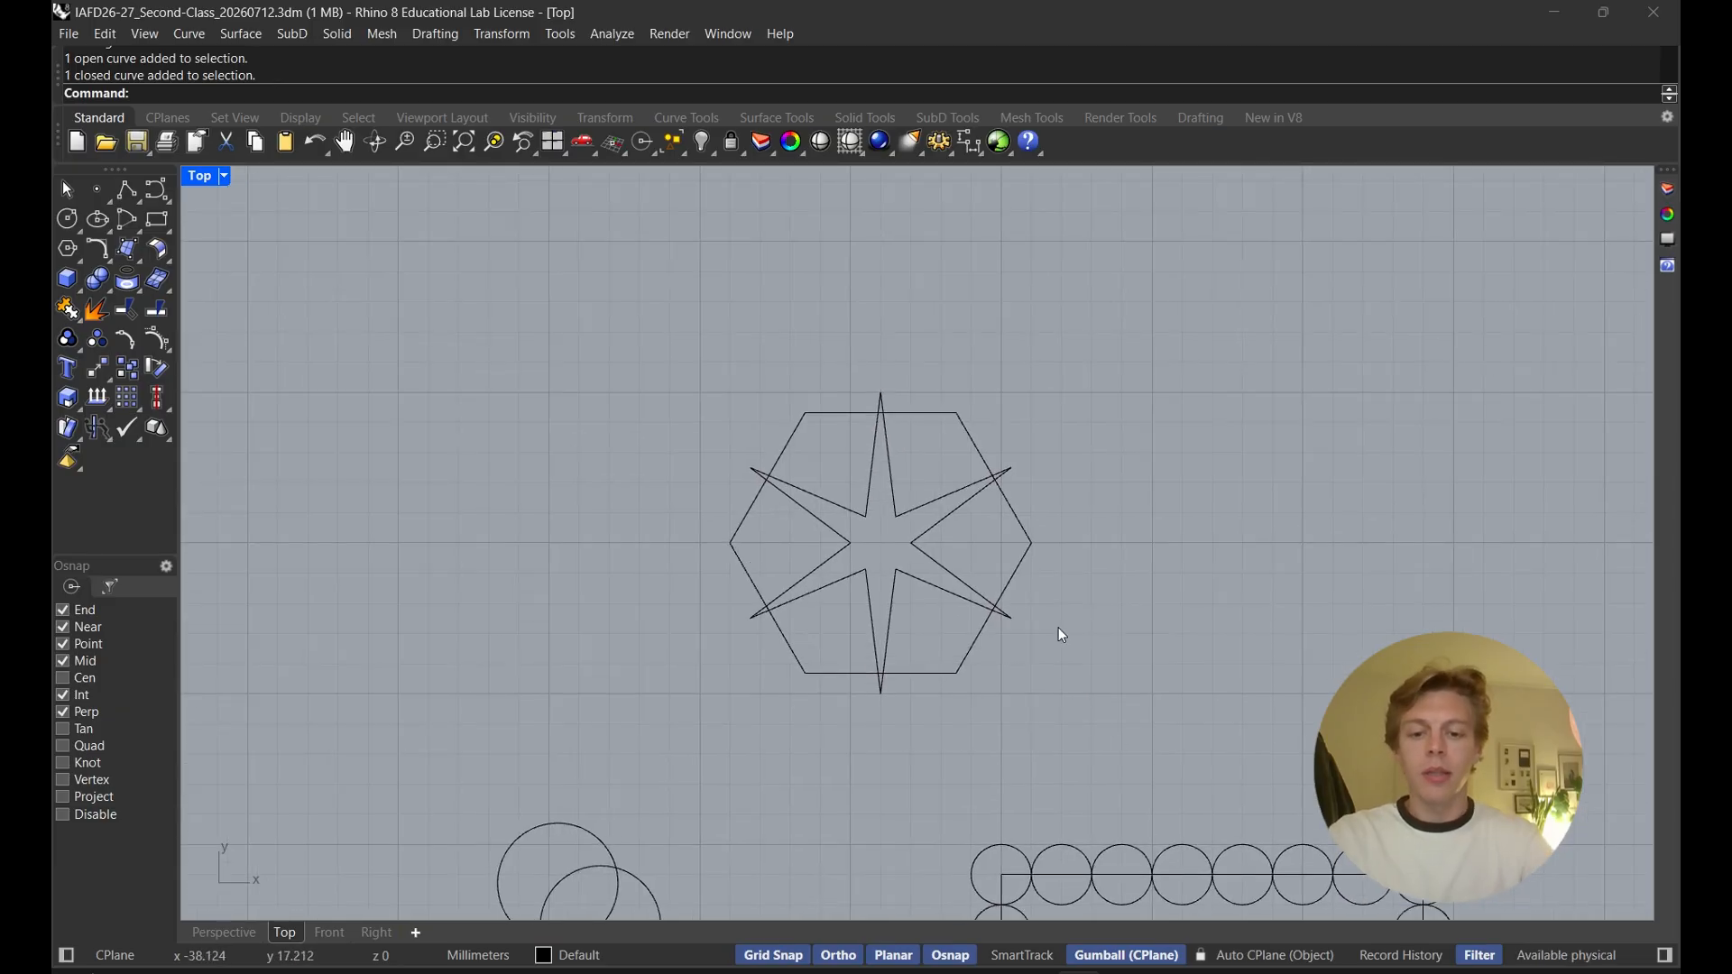
{"action": "type", "text": "trim"}
{"action": "key", "text": "Return"}
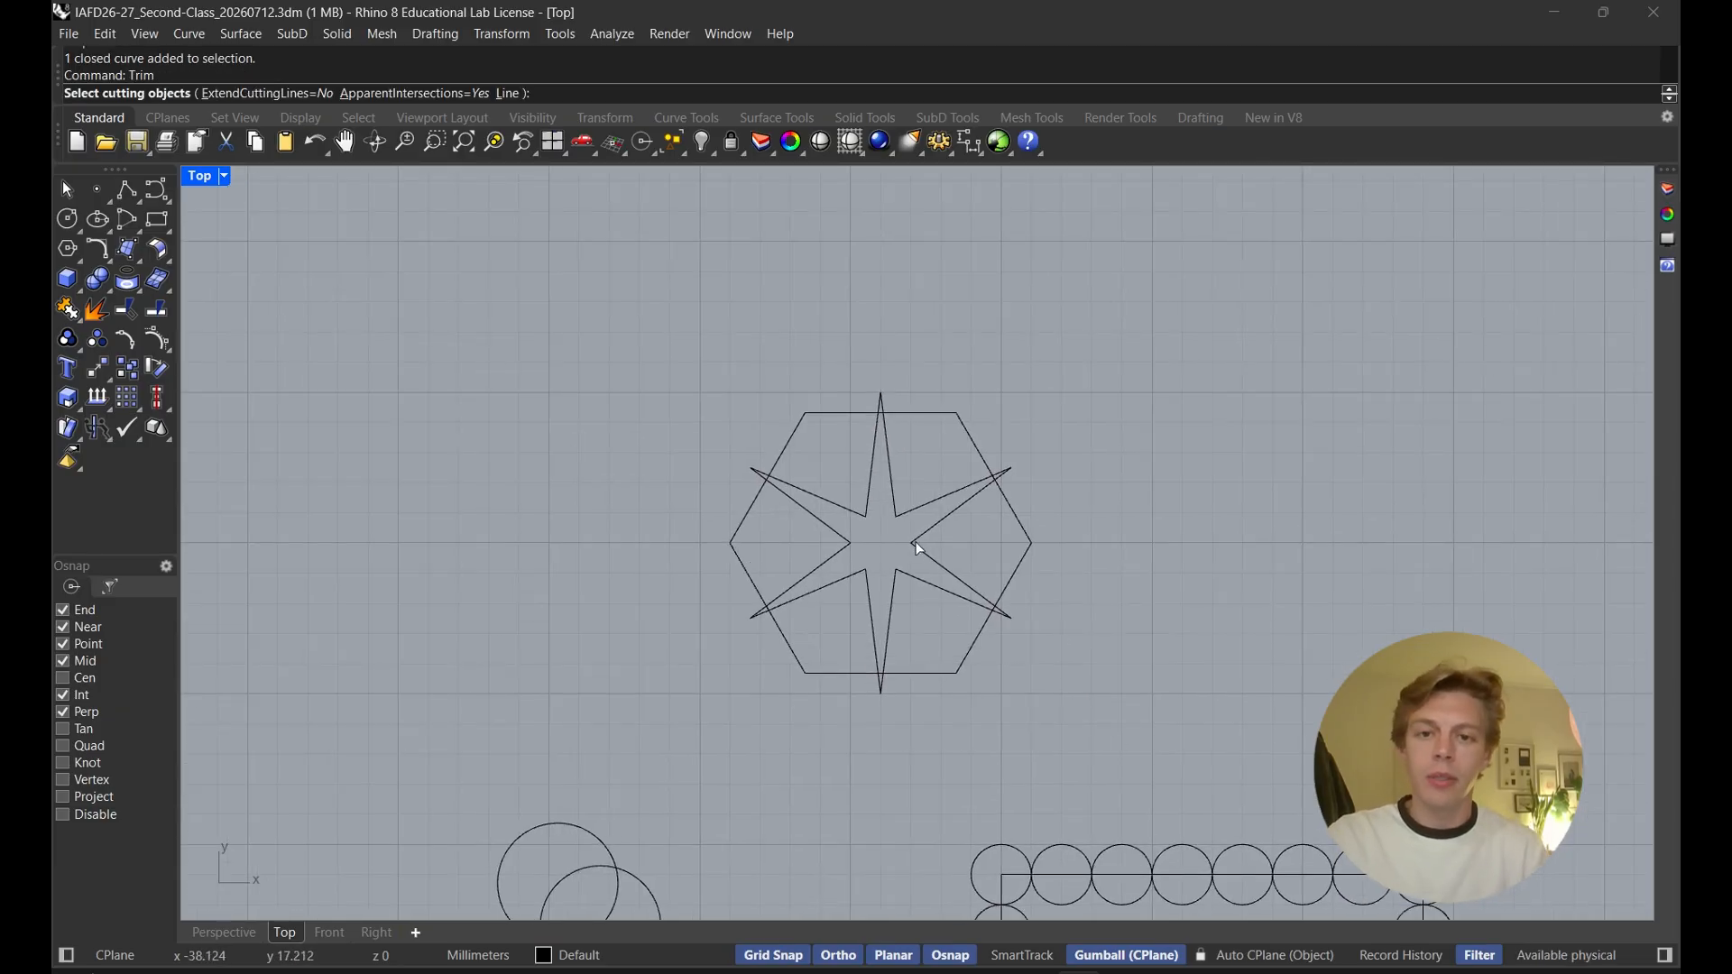
{"action": "left_click_drag", "start_coordinate": [1091, 623], "coordinate": [971, 571]}
{"action": "key", "text": "Return"}
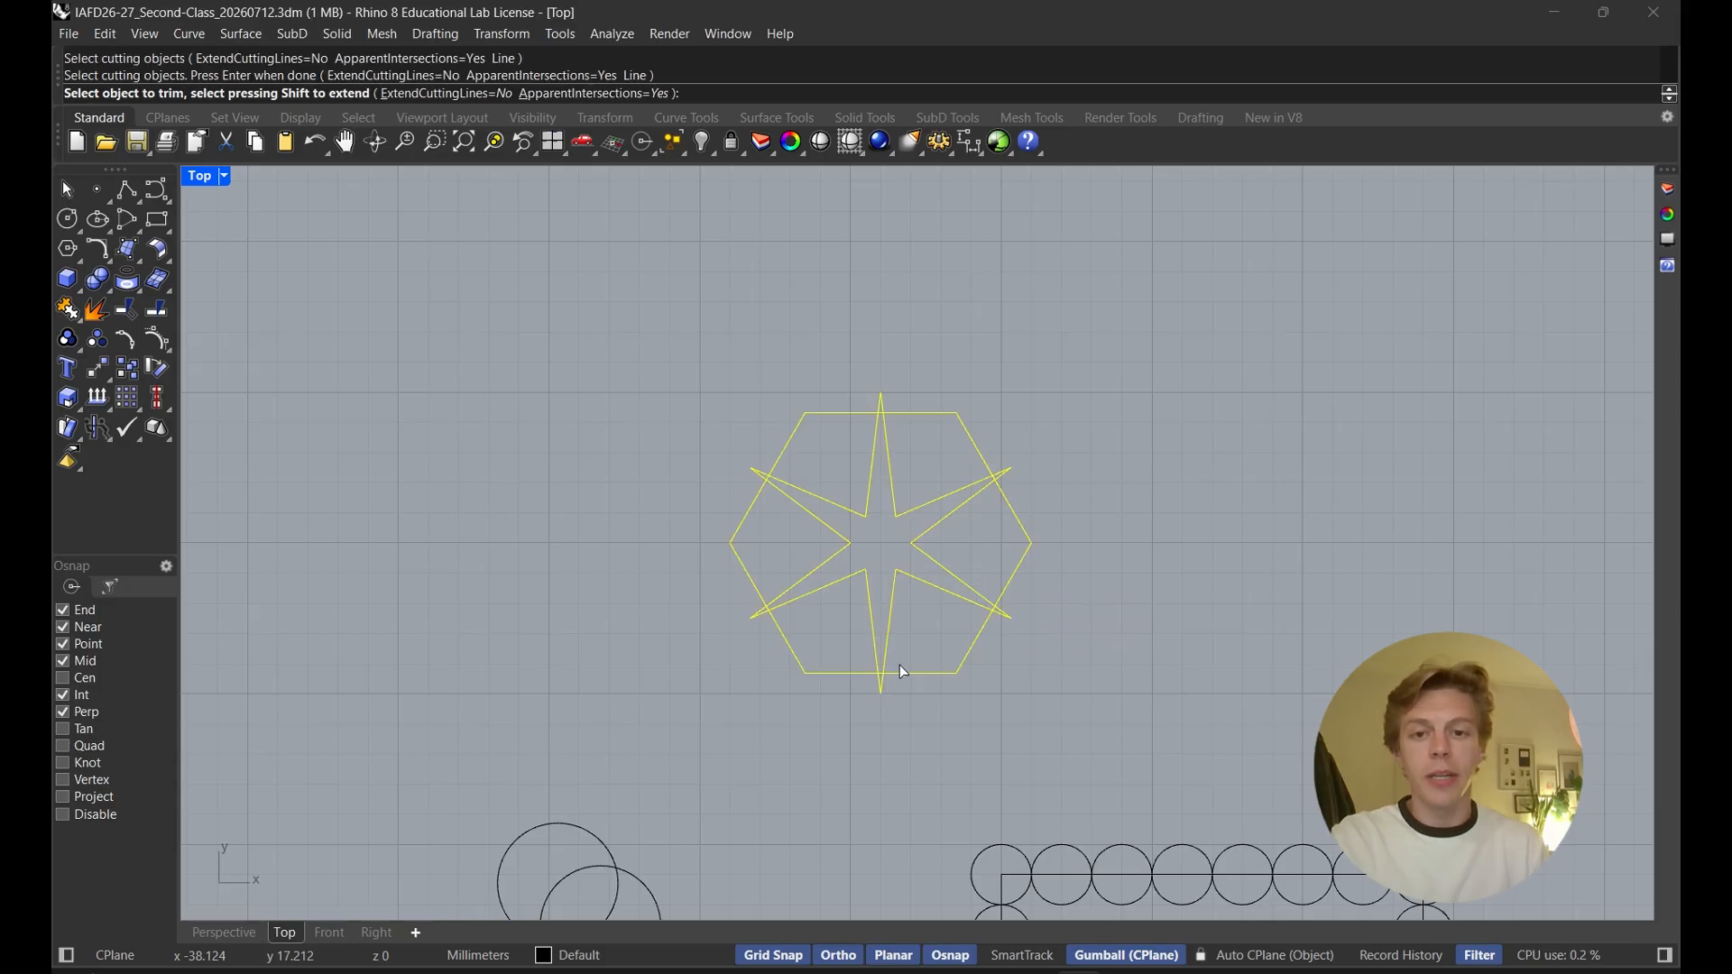
{"action": "scroll", "coordinate": [800, 479], "scroll_direction": "up", "scroll_amount": 10}
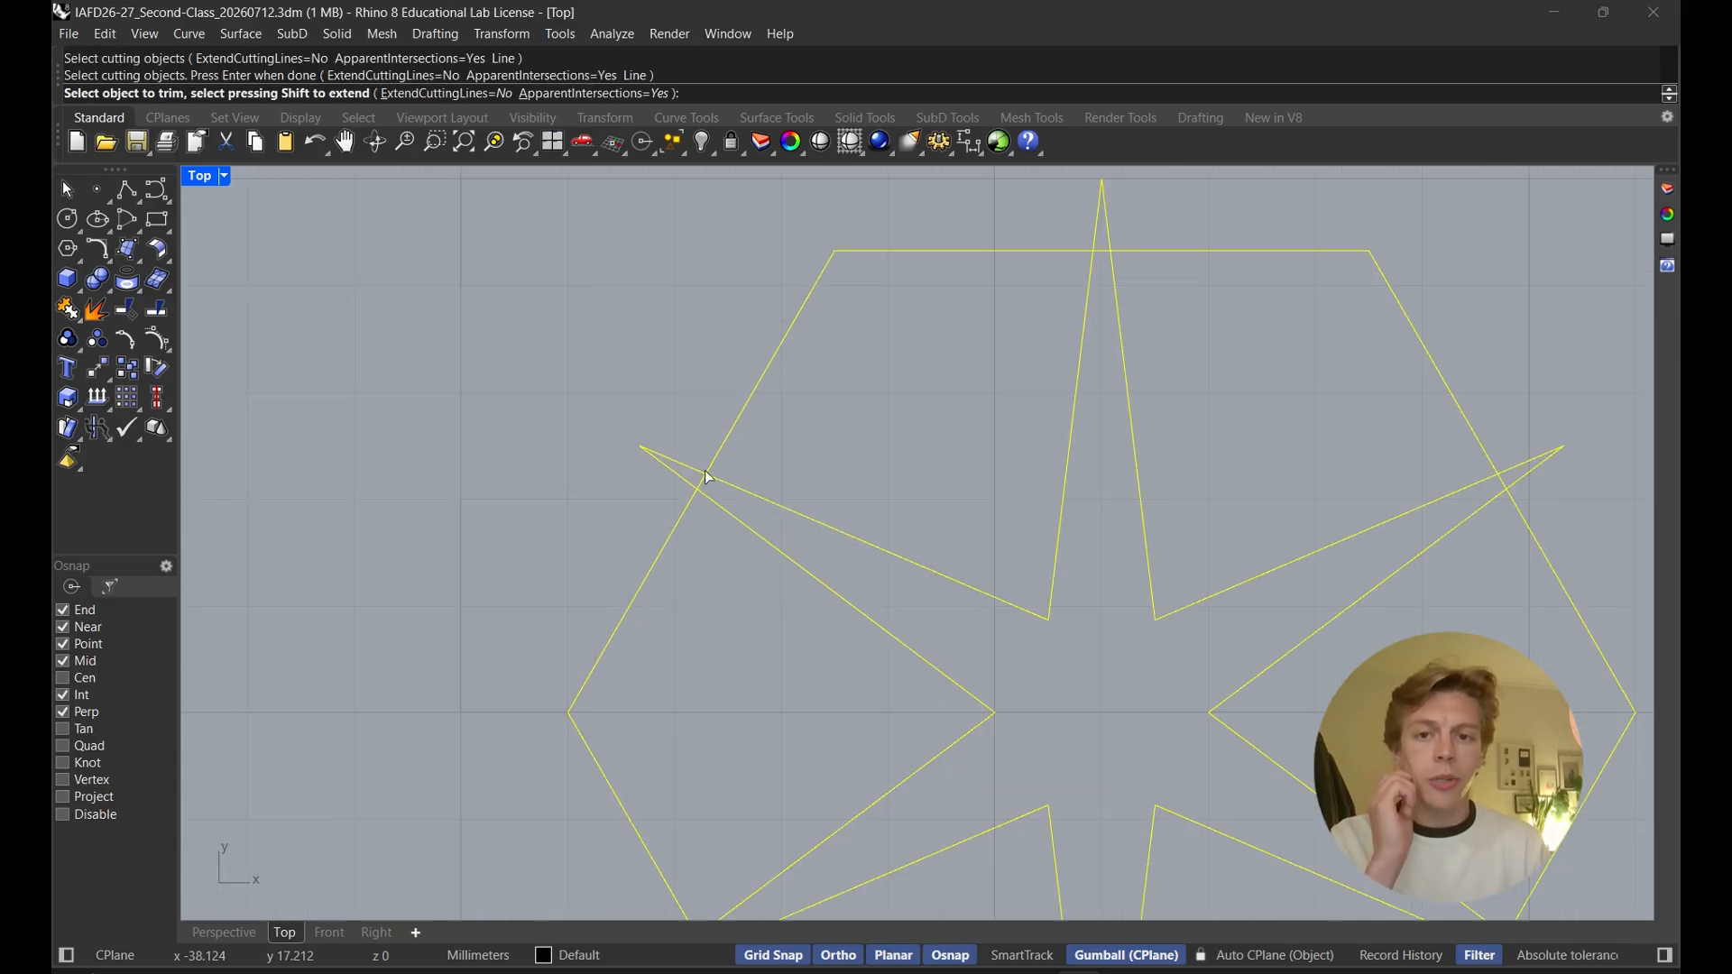
{"action": "left_click", "coordinate": [713, 502]}
{"action": "left_click", "coordinate": [658, 457]}
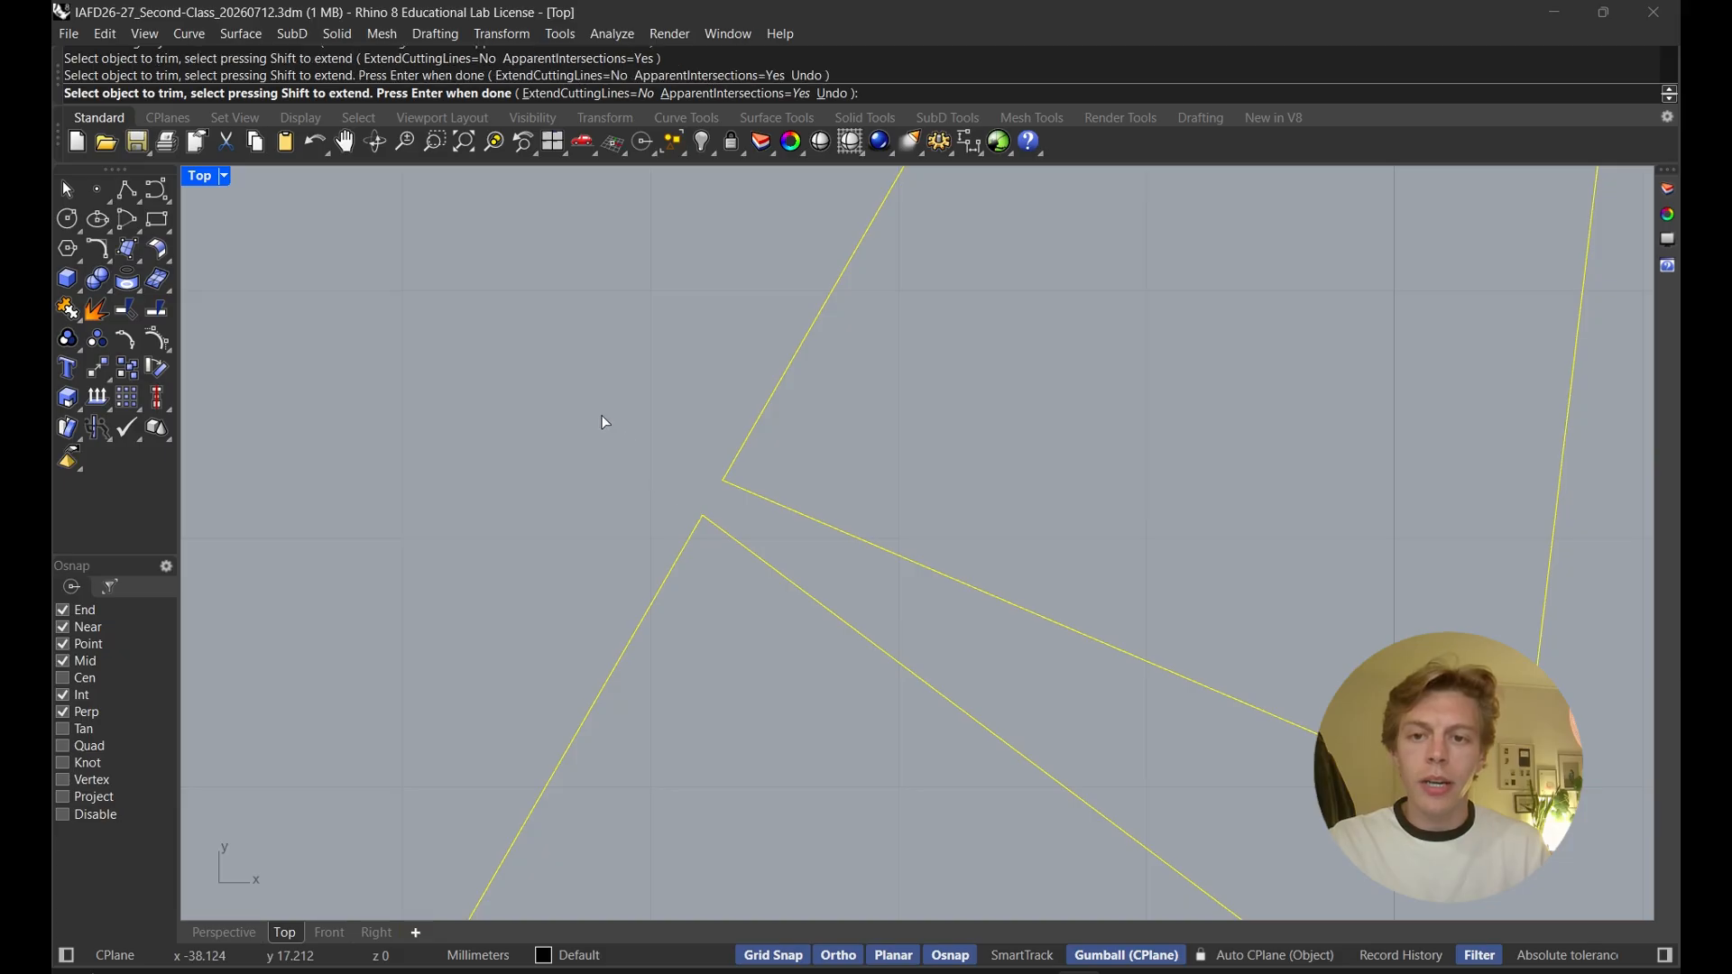
{"action": "scroll", "coordinate": [602, 417], "scroll_direction": "down", "scroll_amount": 10}
{"action": "right_click_drag", "start_coordinate": [934, 480], "coordinate": [900, 648]}
{"action": "scroll", "coordinate": [967, 425], "scroll_direction": "up", "scroll_amount": 10}
{"action": "left_click", "coordinate": [927, 461]}
{"action": "left_click", "coordinate": [938, 417]}
{"action": "scroll", "coordinate": [990, 460], "scroll_direction": "down", "scroll_amount": 7}
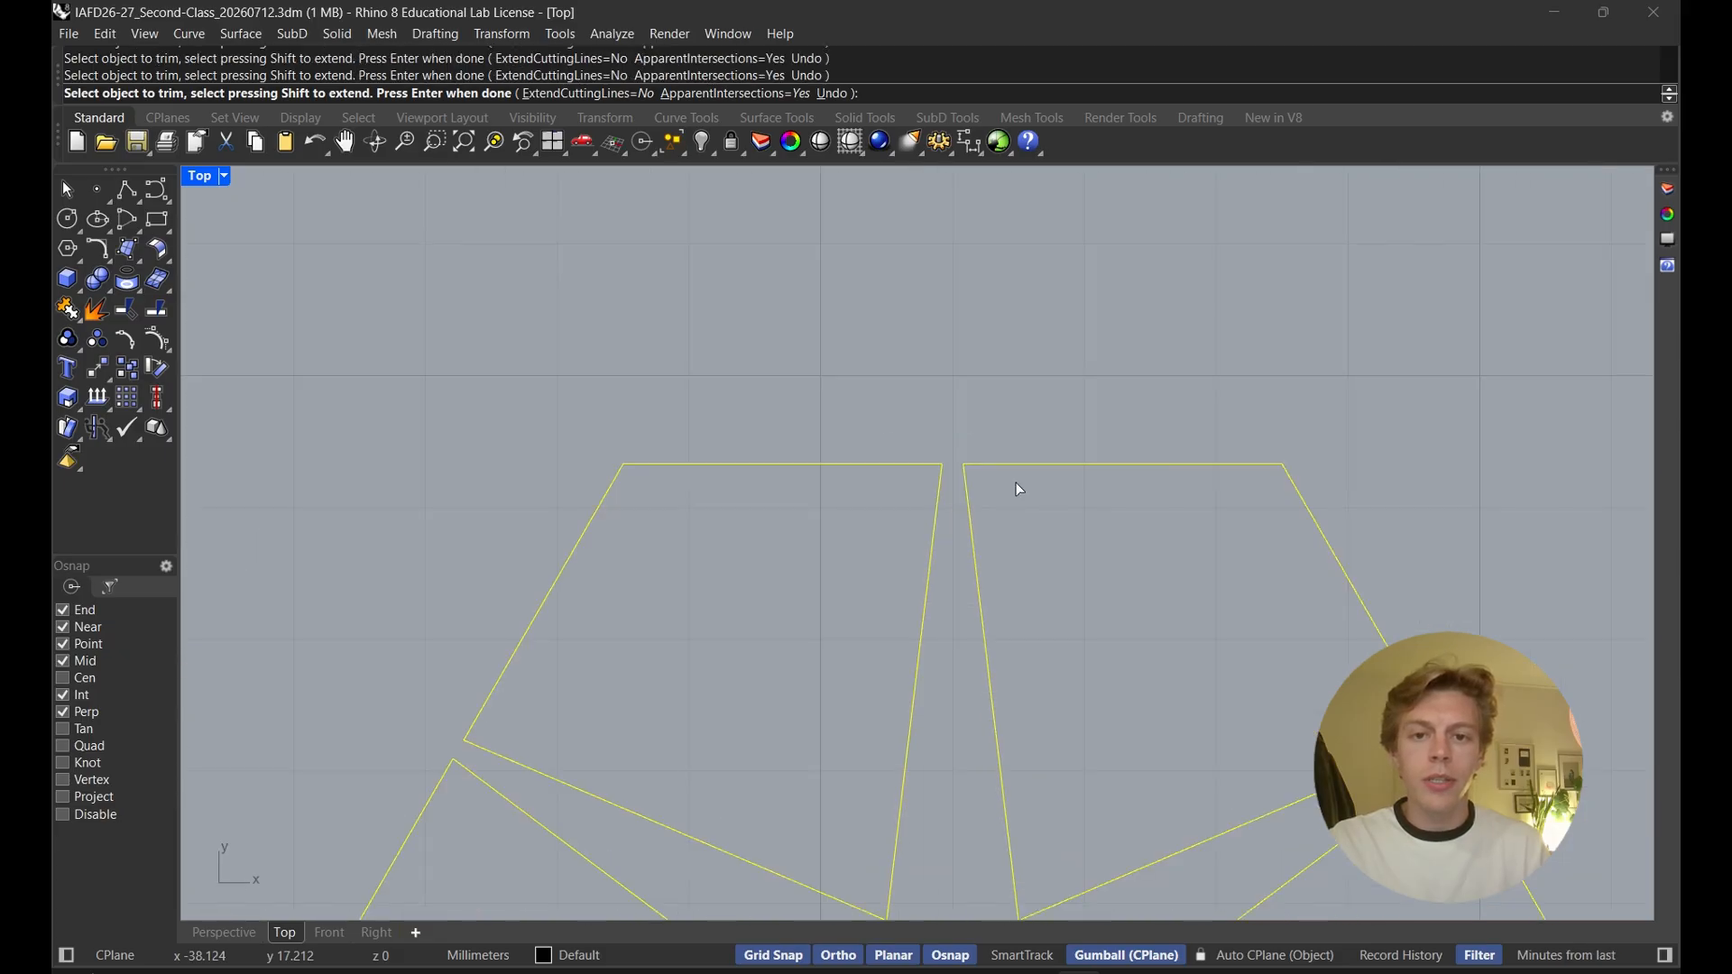
{"action": "right_click_drag", "start_coordinate": [1290, 668], "coordinate": [825, 441]}
{"action": "scroll", "coordinate": [816, 440], "scroll_direction": "up", "scroll_amount": 7}
{"action": "left_click", "coordinate": [668, 318]}
{"action": "left_click_drag", "start_coordinate": [770, 313], "coordinate": [711, 229]}
{"action": "scroll", "coordinate": [713, 233], "scroll_direction": "down", "scroll_amount": 10}
{"action": "right_click_drag", "start_coordinate": [791, 409], "coordinate": [1008, 226]}
{"action": "scroll", "coordinate": [932, 479], "scroll_direction": "up", "scroll_amount": 8}
{"action": "left_click_drag", "start_coordinate": [934, 476], "coordinate": [884, 389]}
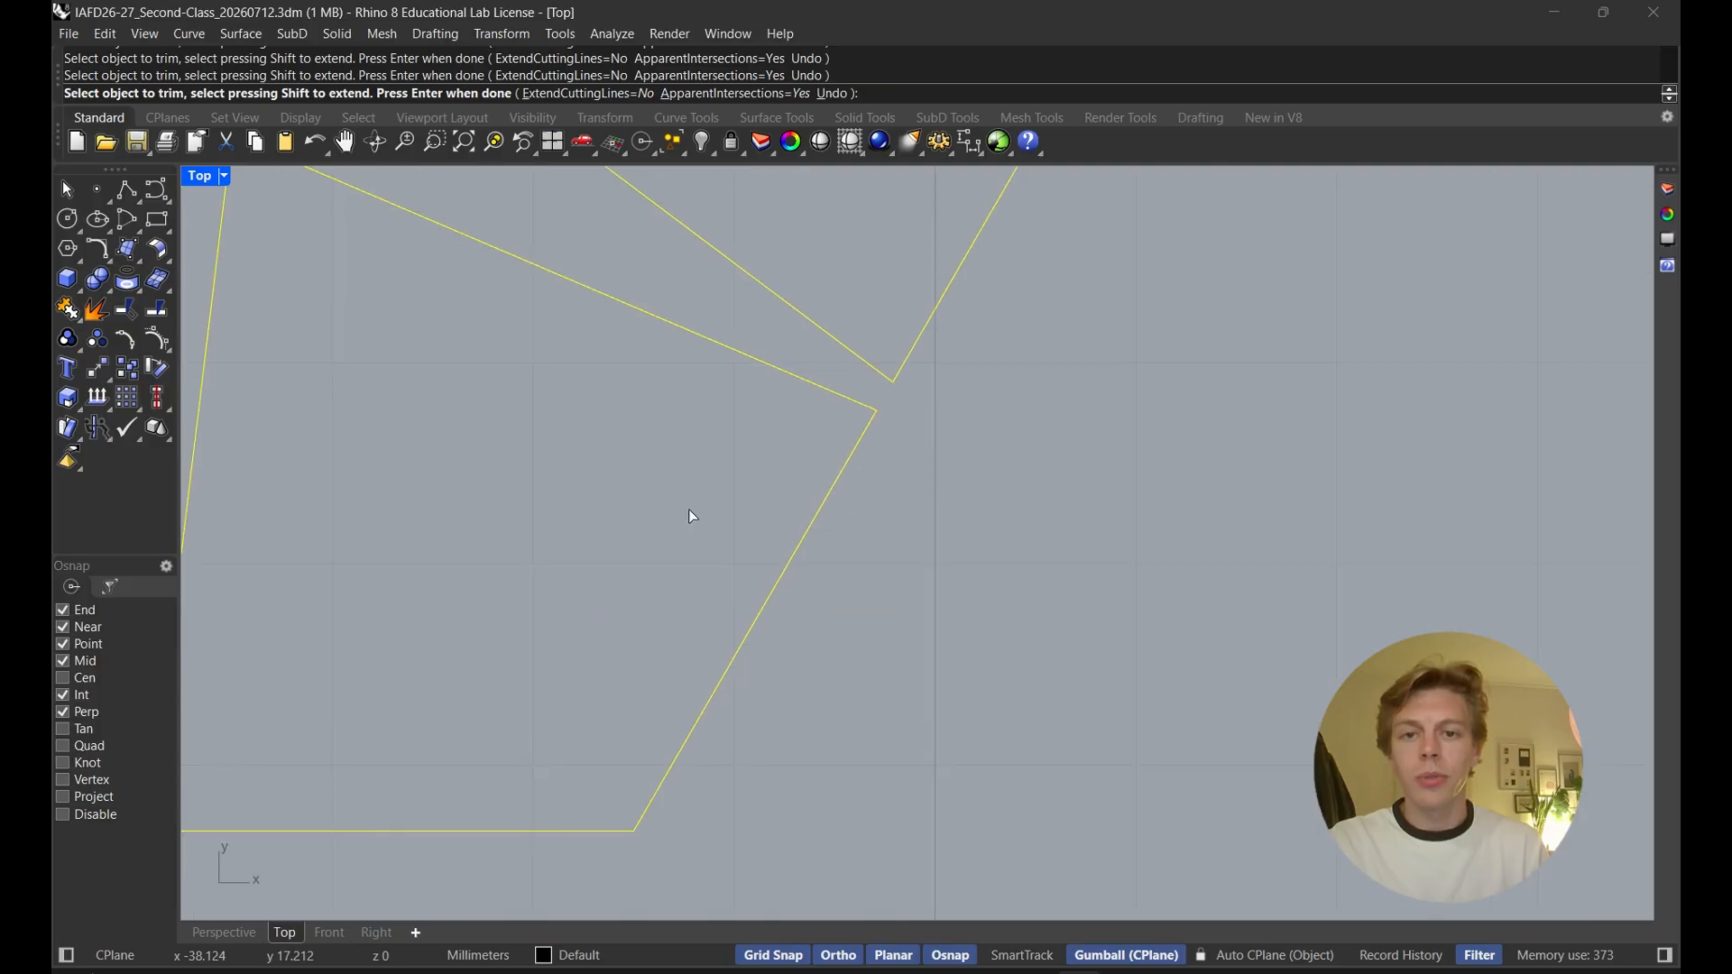
{"action": "right_click_drag", "start_coordinate": [286, 680], "coordinate": [970, 430]}
{"action": "left_click", "coordinate": [804, 623]}
{"action": "scroll", "coordinate": [765, 608], "scroll_direction": "down", "scroll_amount": 6}
{"action": "right_click_drag", "start_coordinate": [478, 334], "coordinate": [770, 566]}
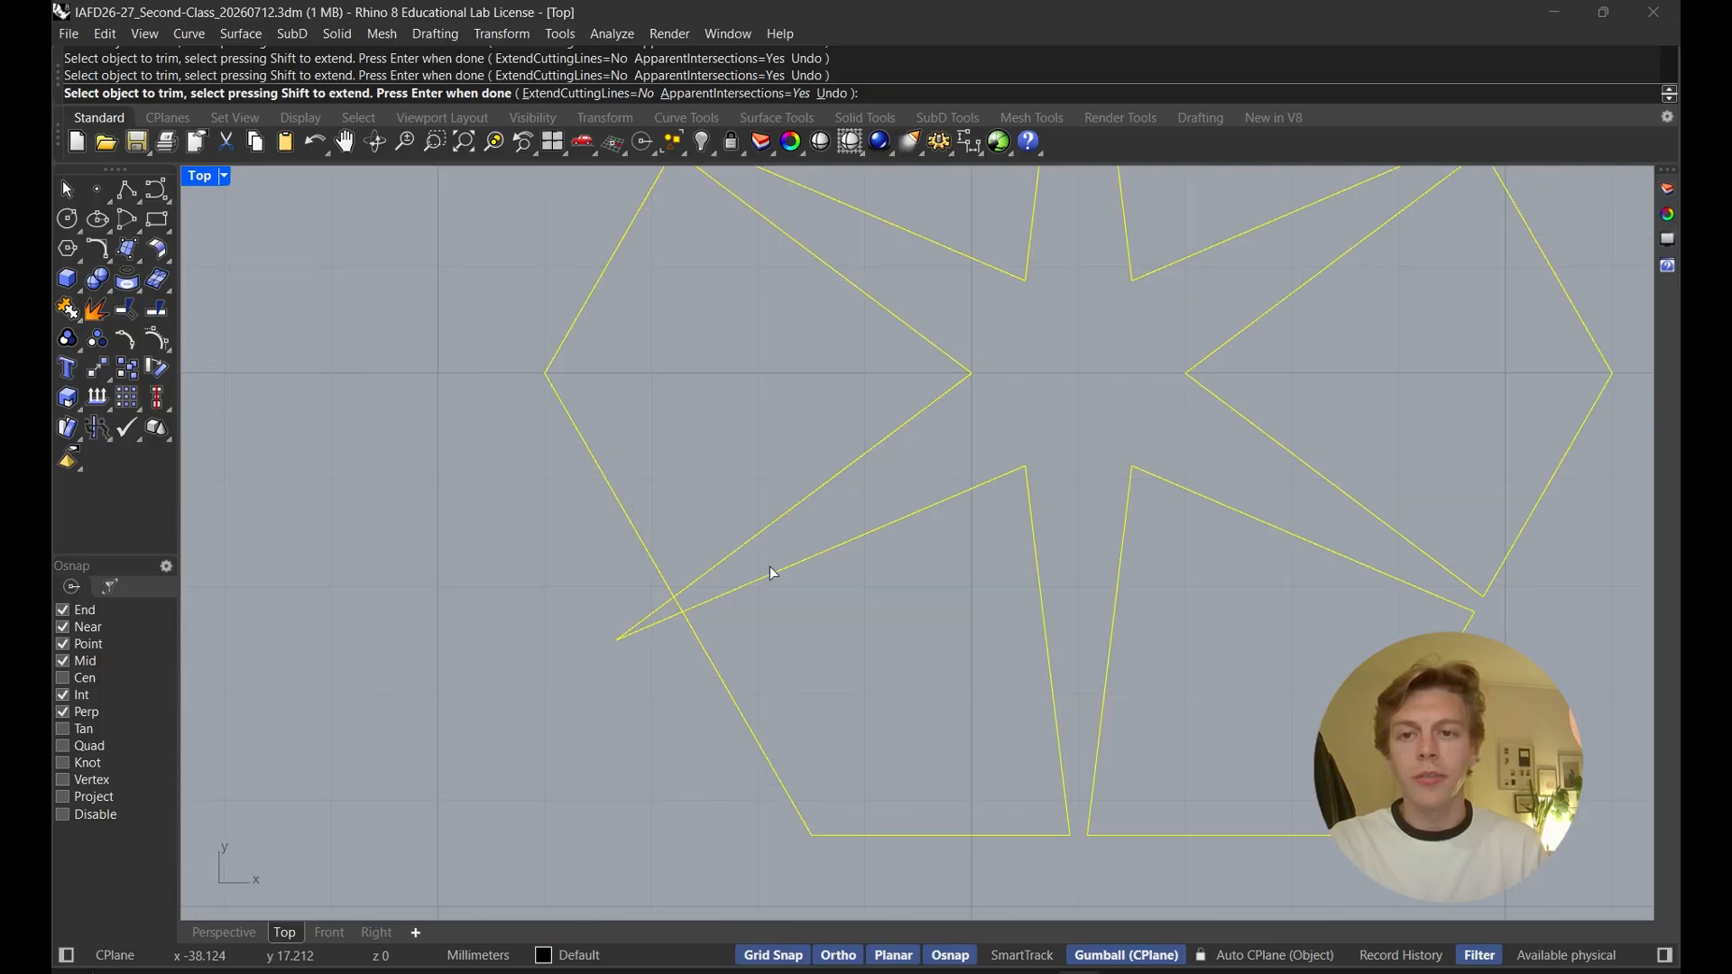
{"action": "scroll", "coordinate": [682, 573], "scroll_direction": "up", "scroll_amount": 6}
{"action": "left_click", "coordinate": [643, 670]}
{"action": "left_click", "coordinate": [675, 637]}
{"action": "scroll", "coordinate": [686, 604], "scroll_direction": "down", "scroll_amount": 10}
{"action": "key", "text": "Return"}
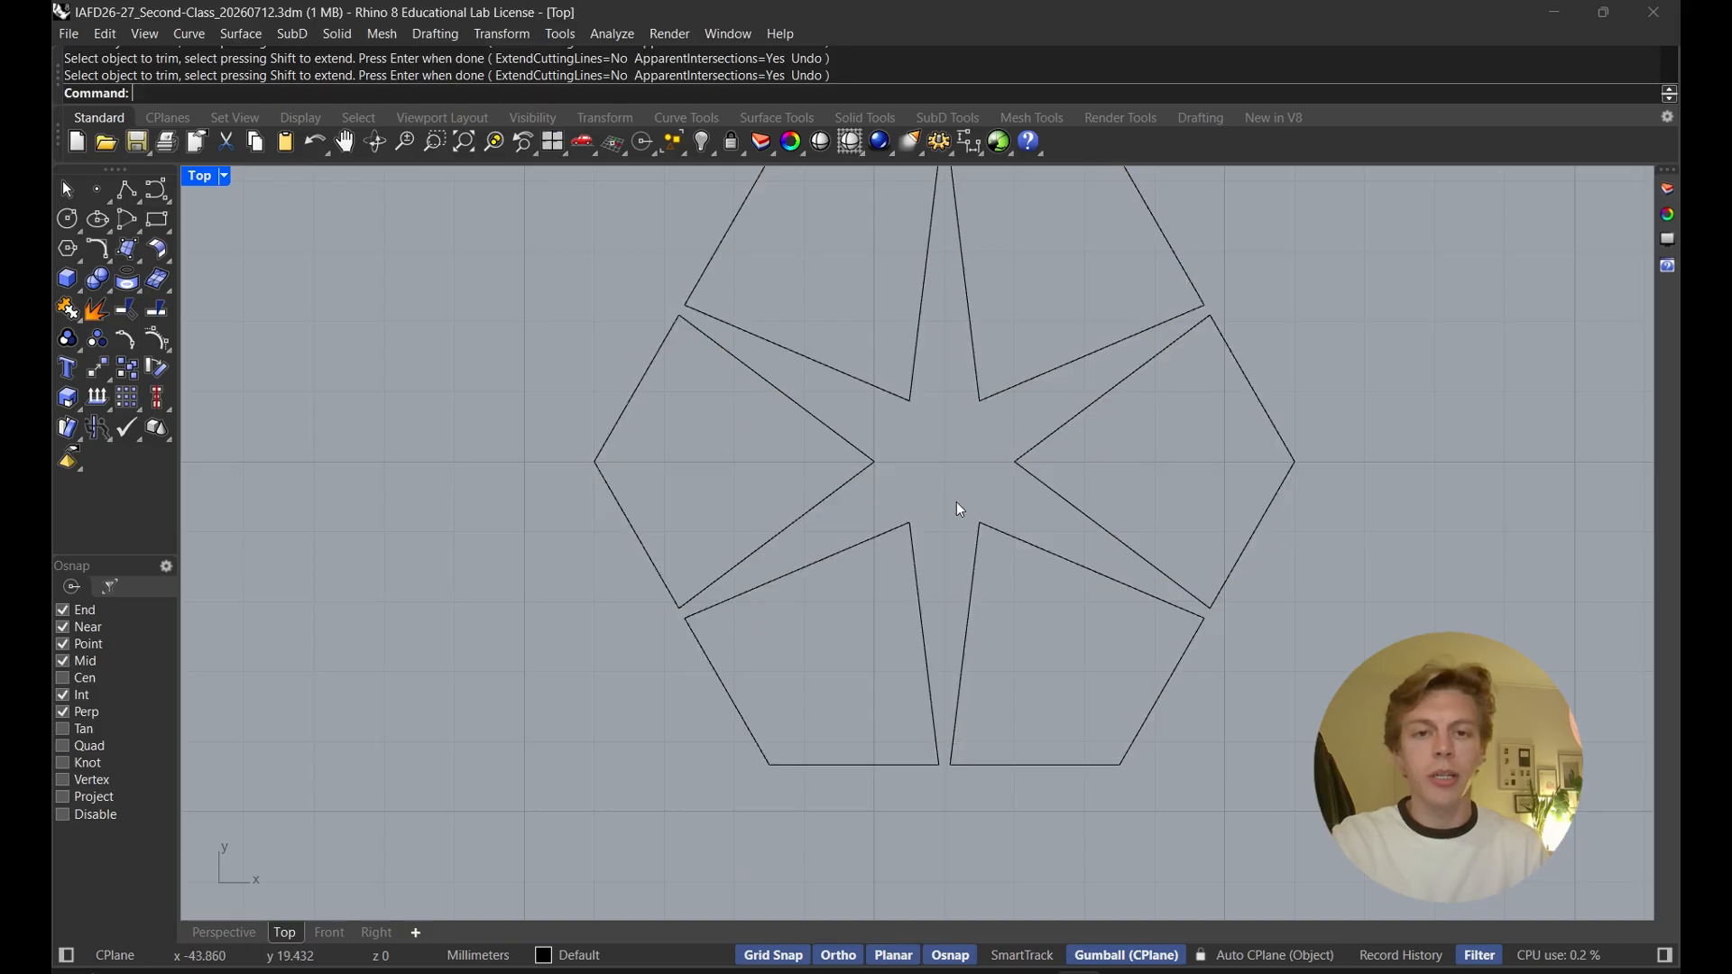
Join all the trimmed curve segments of the star pattern into closed pieces
{"action": "scroll", "coordinate": [956, 502], "scroll_direction": "down", "scroll_amount": 6}
{"action": "left_click", "coordinate": [1030, 513]}
{"action": "left_click", "coordinate": [1145, 669]}
{"action": "left_click_drag", "start_coordinate": [1145, 671], "coordinate": [722, 278]}
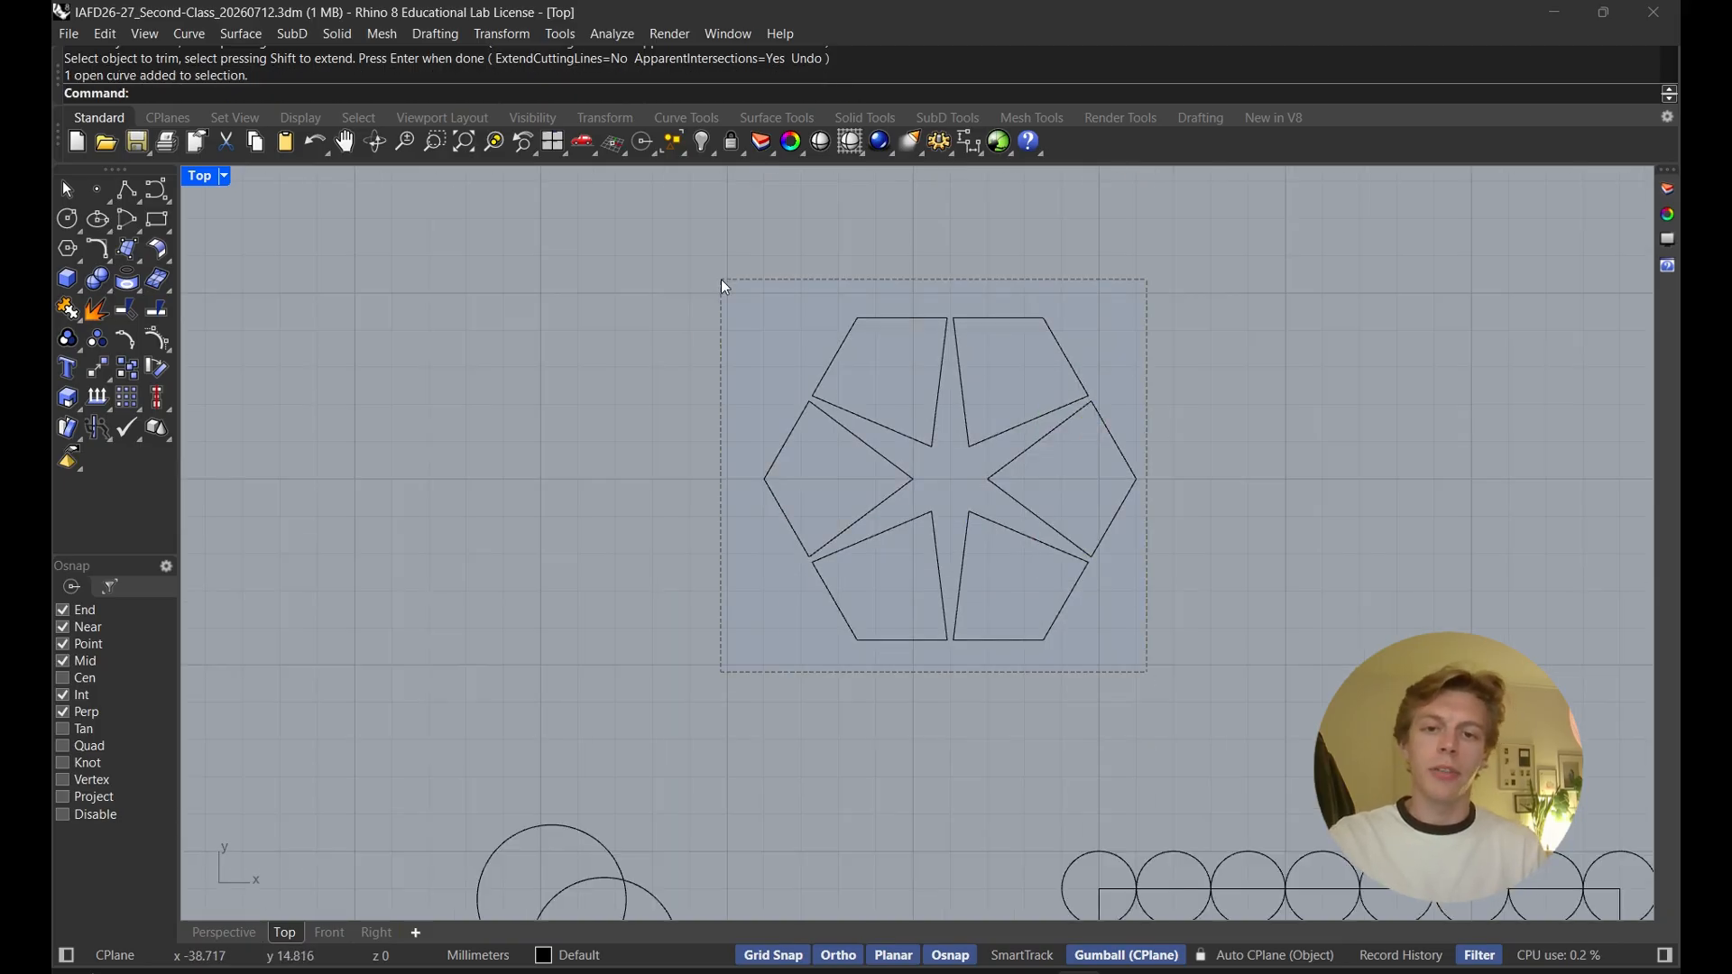
{"action": "type", "text": "join"}
{"action": "key", "text": "Return"}
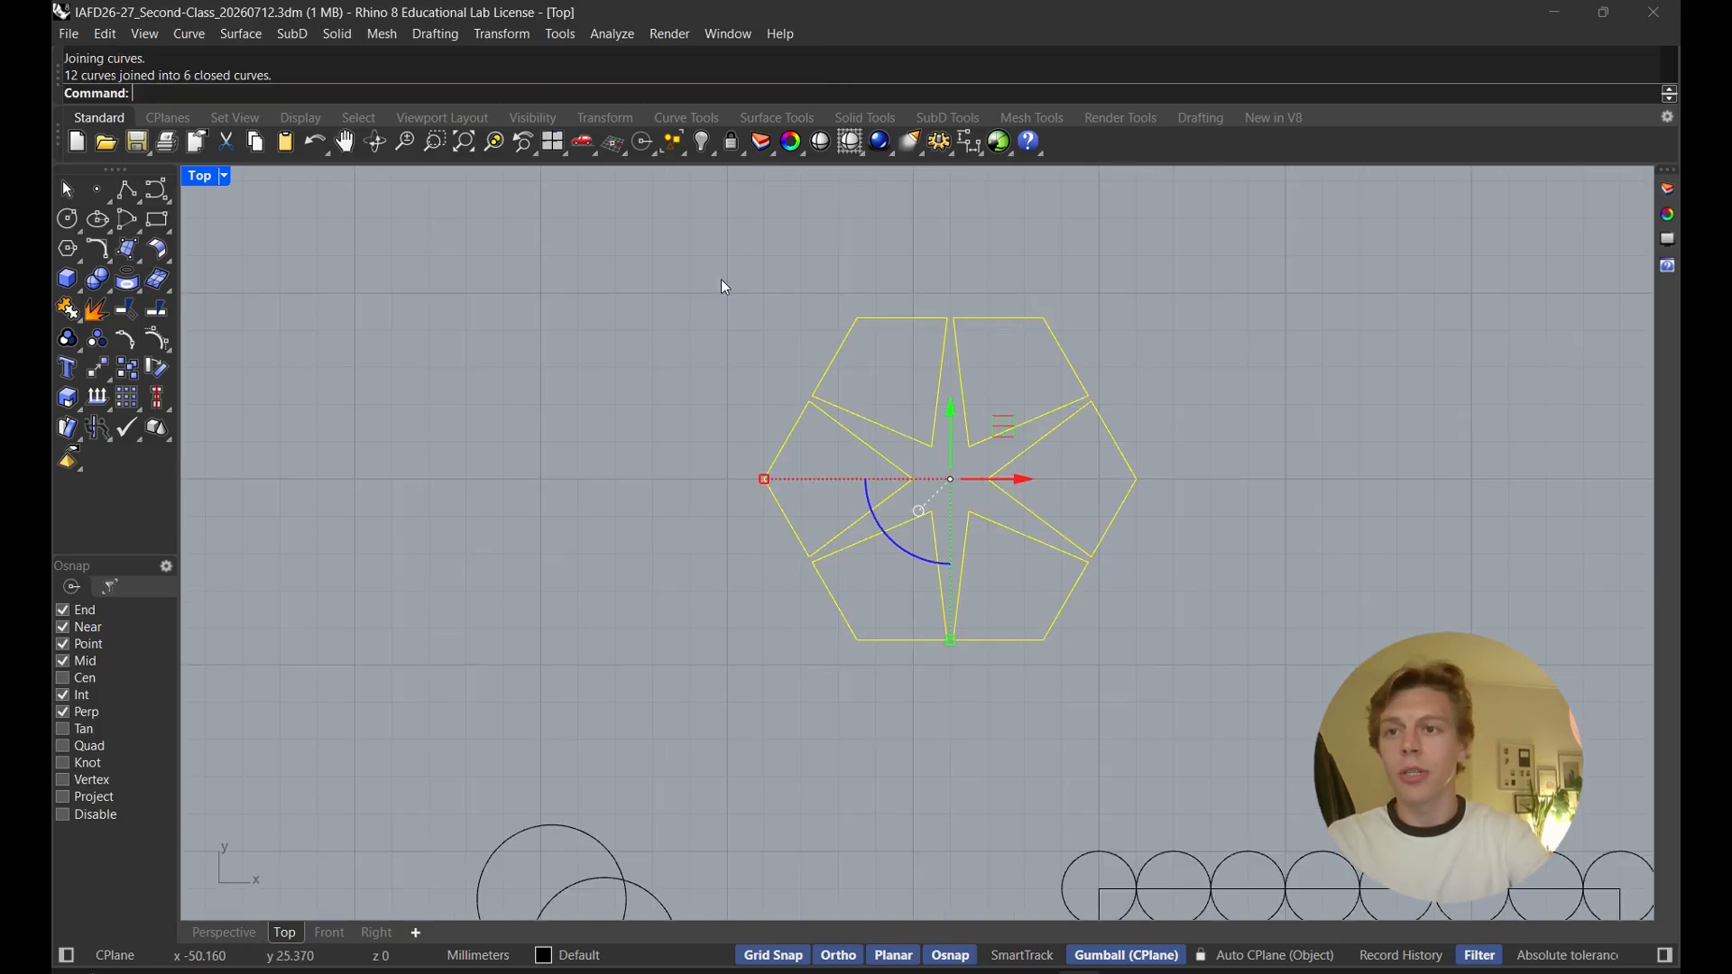
Move the upper-left and lower-right pieces outward, away from the pattern's centre
{"action": "left_click", "coordinate": [933, 278]}
{"action": "left_click", "coordinate": [919, 317]}
{"action": "left_click_drag", "start_coordinate": [929, 331], "coordinate": [888, 256]}
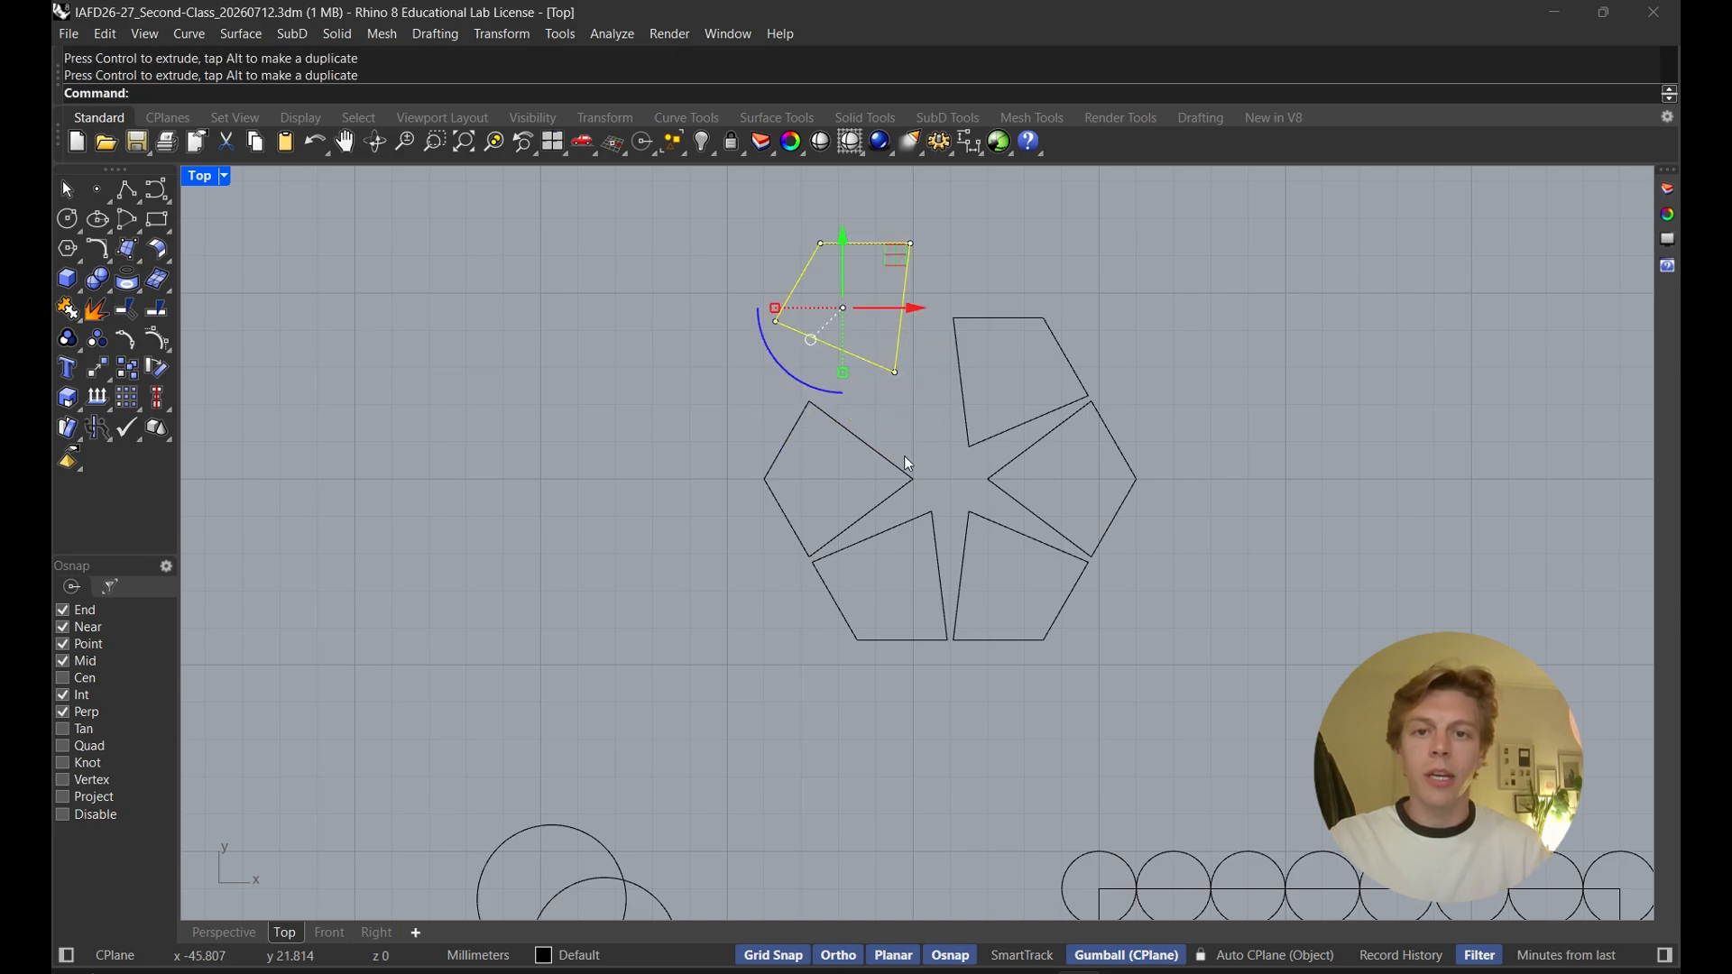
{"action": "left_click", "coordinate": [981, 519]}
{"action": "left_click_drag", "start_coordinate": [1019, 512], "coordinate": [1021, 549]}
{"action": "left_click", "coordinate": [1091, 467]}
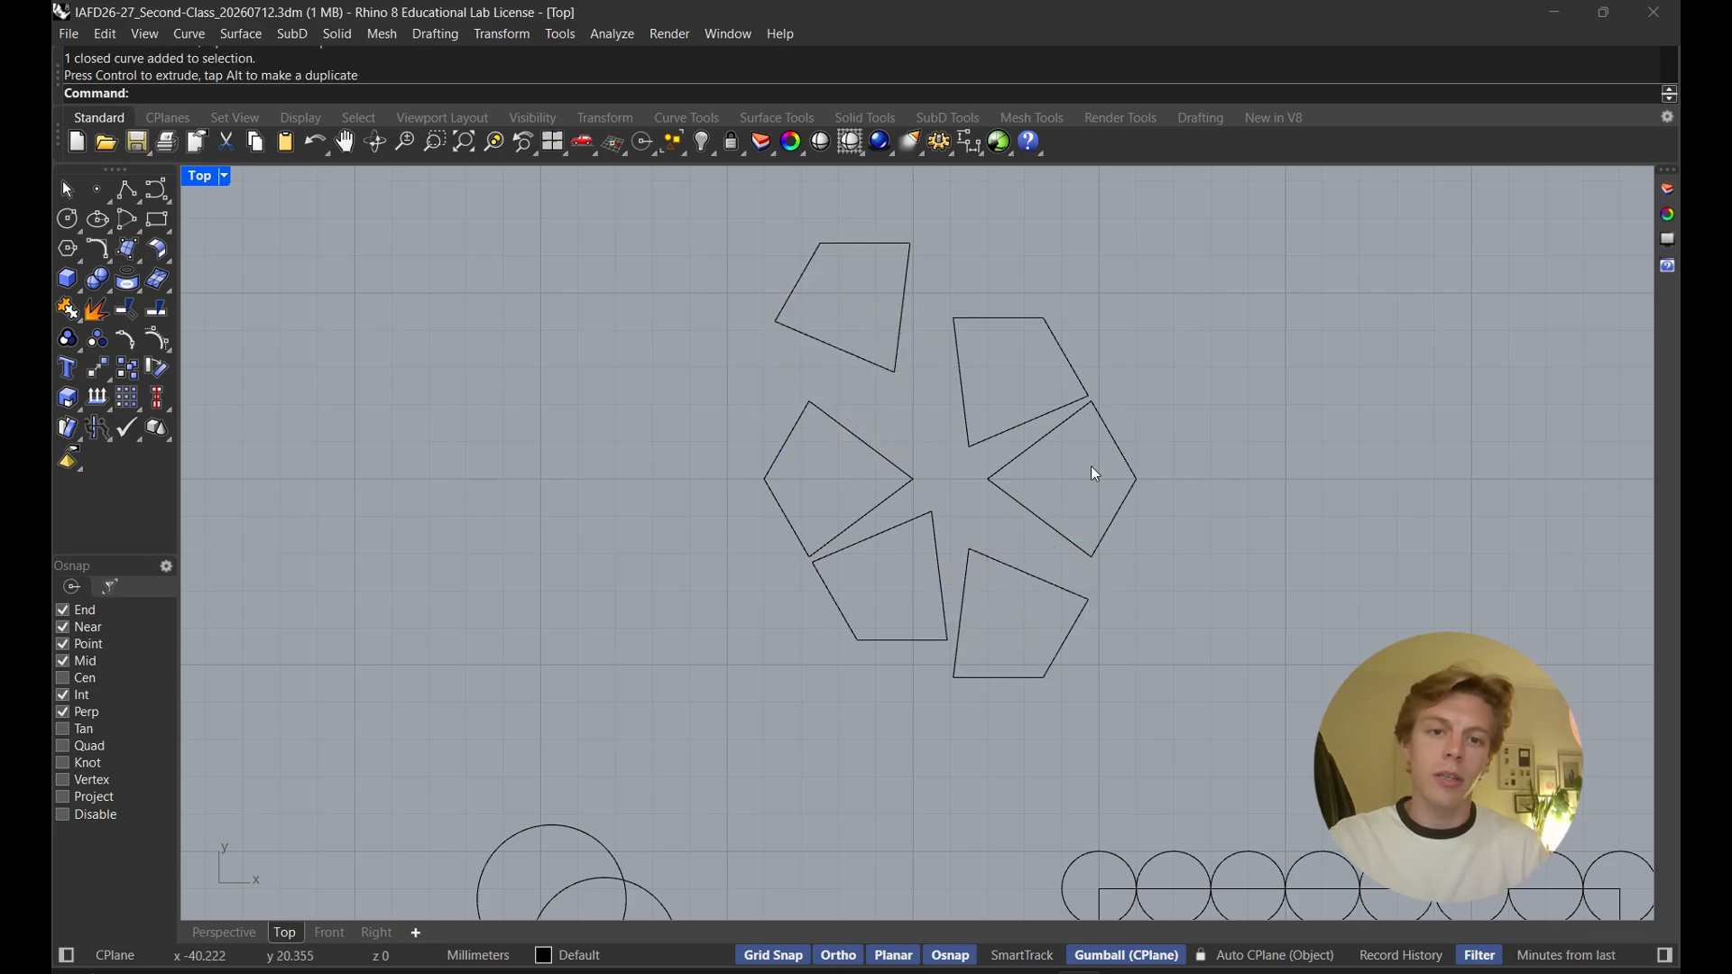
Move the right and left pieces outward to spread the six shapes apart
{"action": "left_click", "coordinate": [1139, 479]}
{"action": "left_click_drag", "start_coordinate": [1143, 480], "coordinate": [1179, 480]}
{"action": "left_click", "coordinate": [951, 546]}
{"action": "left_click", "coordinate": [906, 488]}
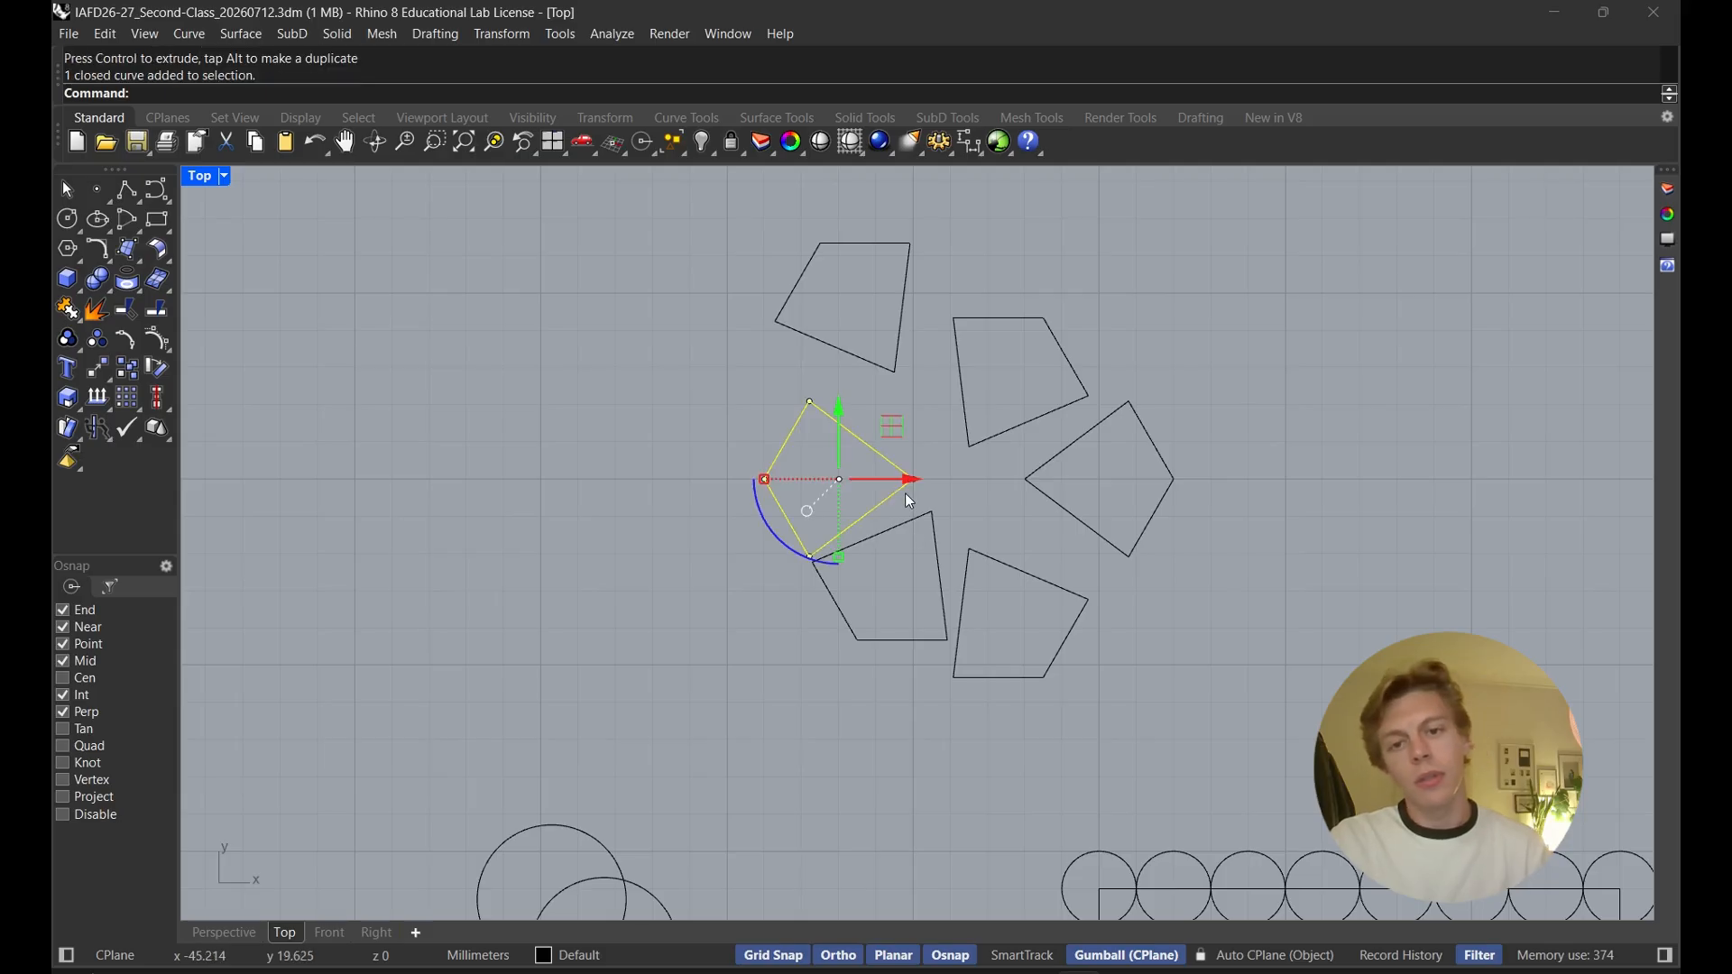
{"action": "scroll", "coordinate": [995, 478], "scroll_direction": "down", "scroll_amount": 5}
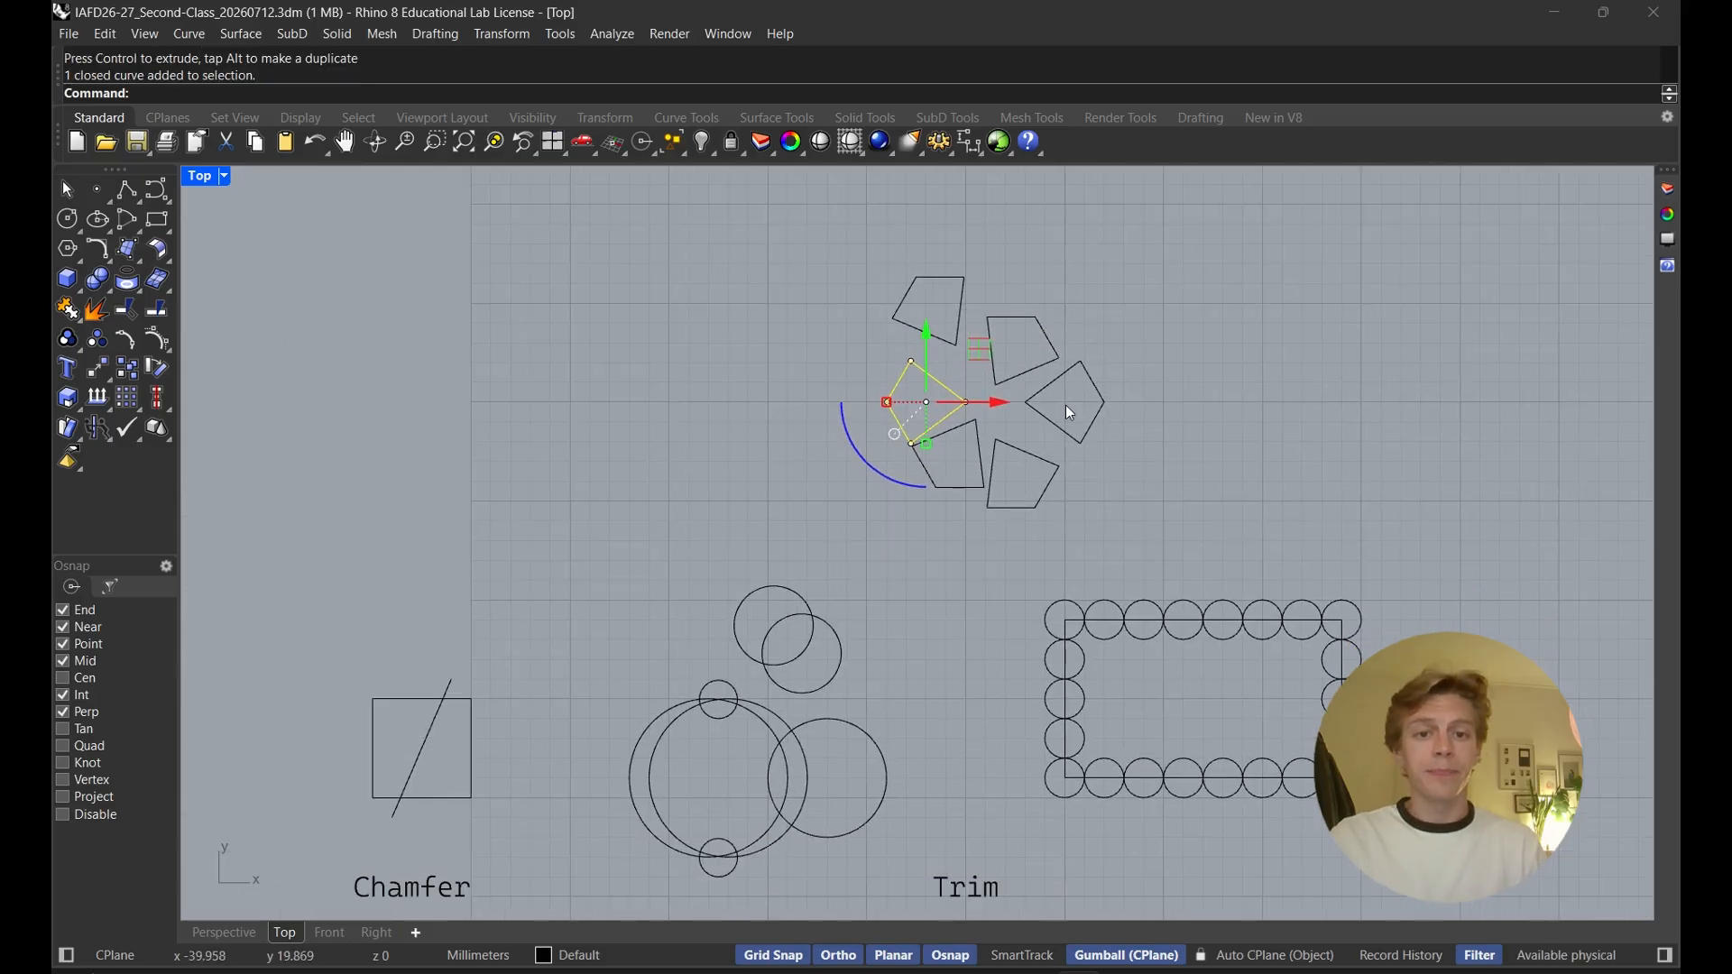
{"action": "scroll", "coordinate": [1065, 404], "scroll_direction": "down", "scroll_amount": 6}
{"action": "right_click_drag", "start_coordinate": [1069, 426], "coordinate": [1114, 398]}
{"action": "scroll", "coordinate": [1108, 426], "scroll_direction": "up", "scroll_amount": 2}
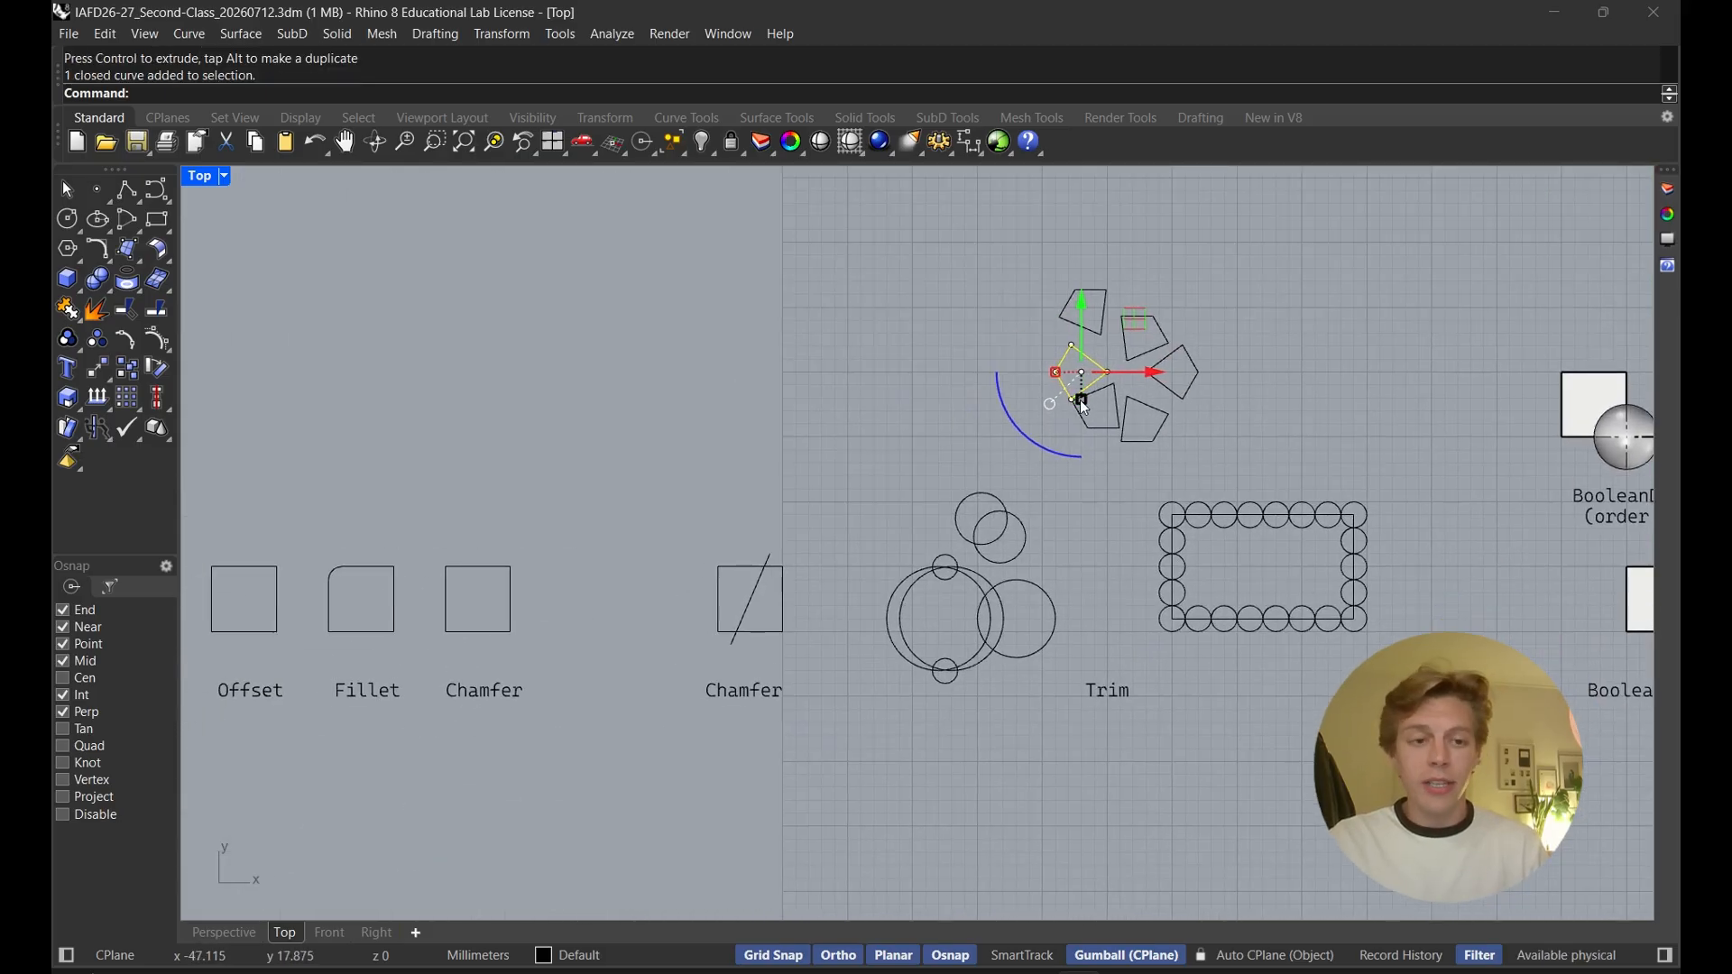
{"action": "right_click_drag", "start_coordinate": [897, 426], "coordinate": [950, 435]}
{"action": "key", "text": "Escape"}
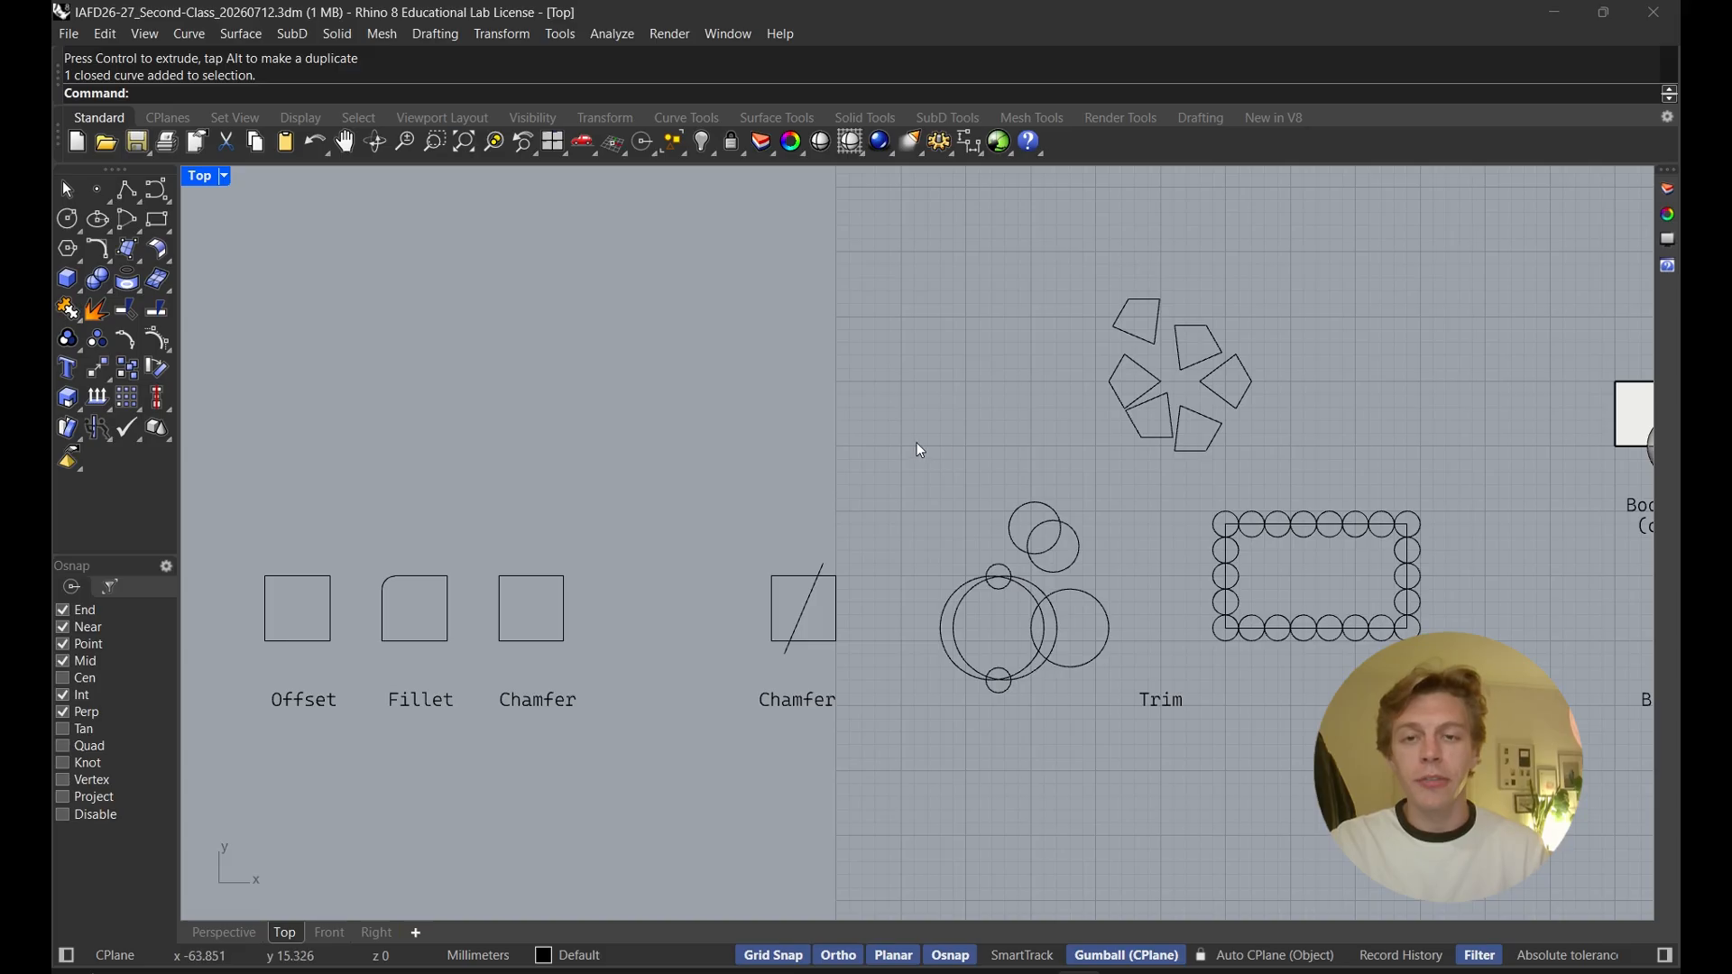
{"action": "right_click_drag", "start_coordinate": [916, 448], "coordinate": [993, 419]}
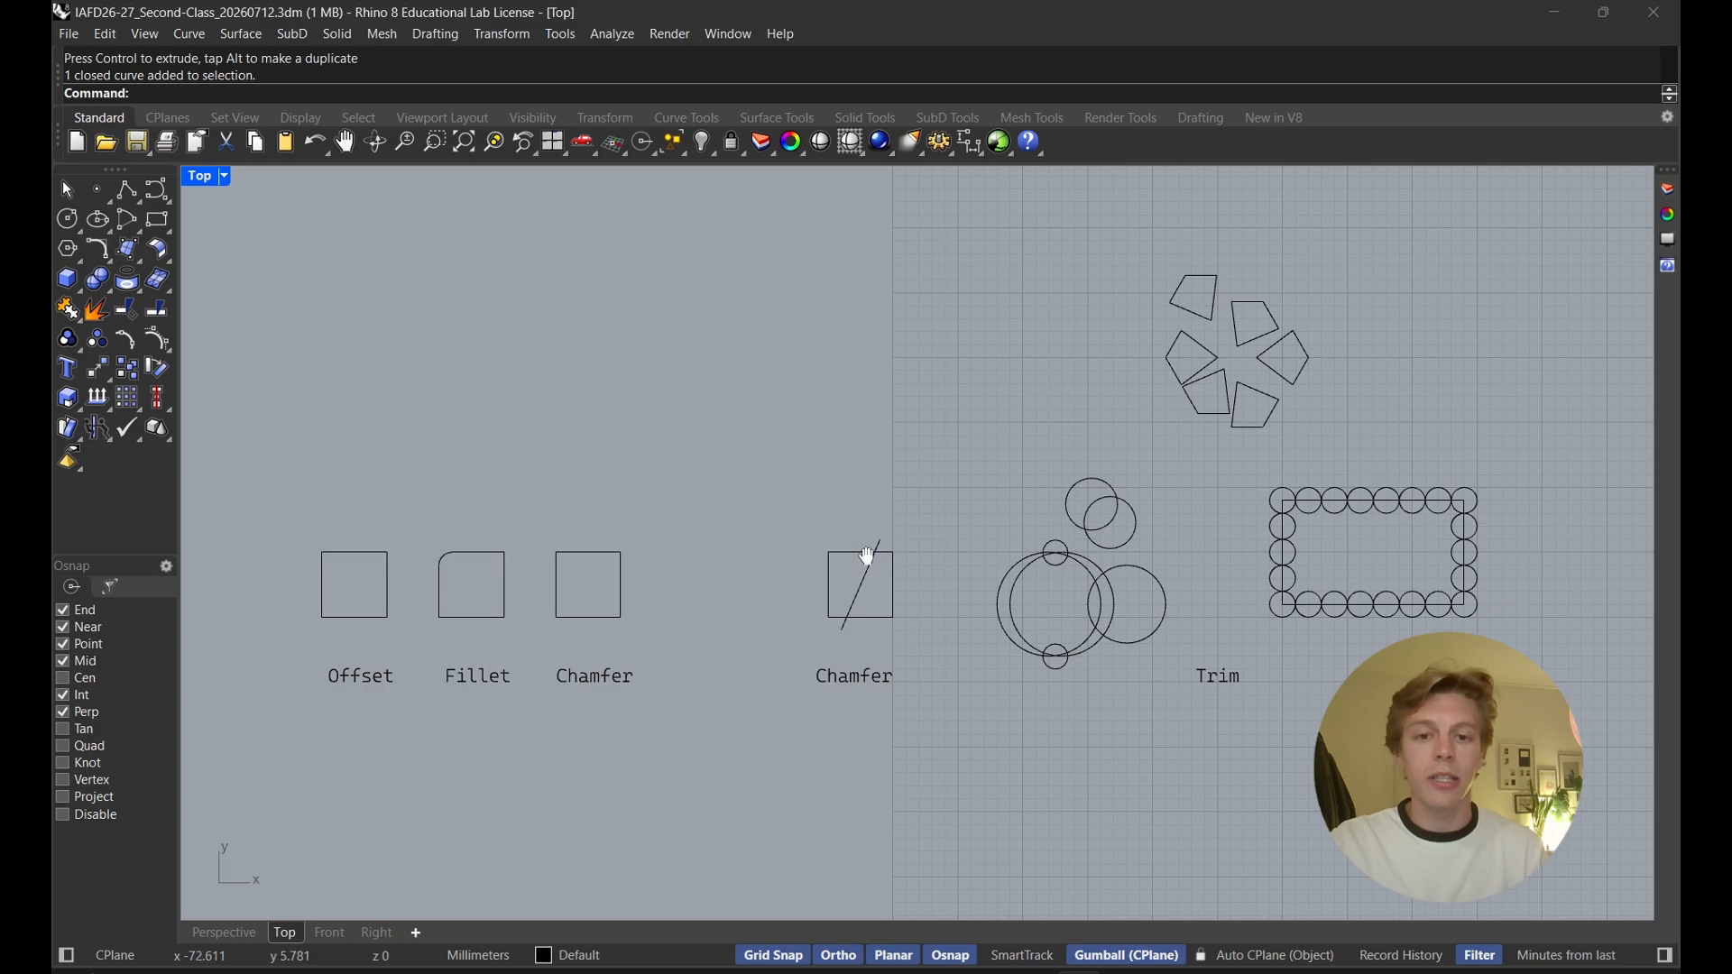
{"action": "right_click_drag", "start_coordinate": [865, 550], "coordinate": [801, 517]}
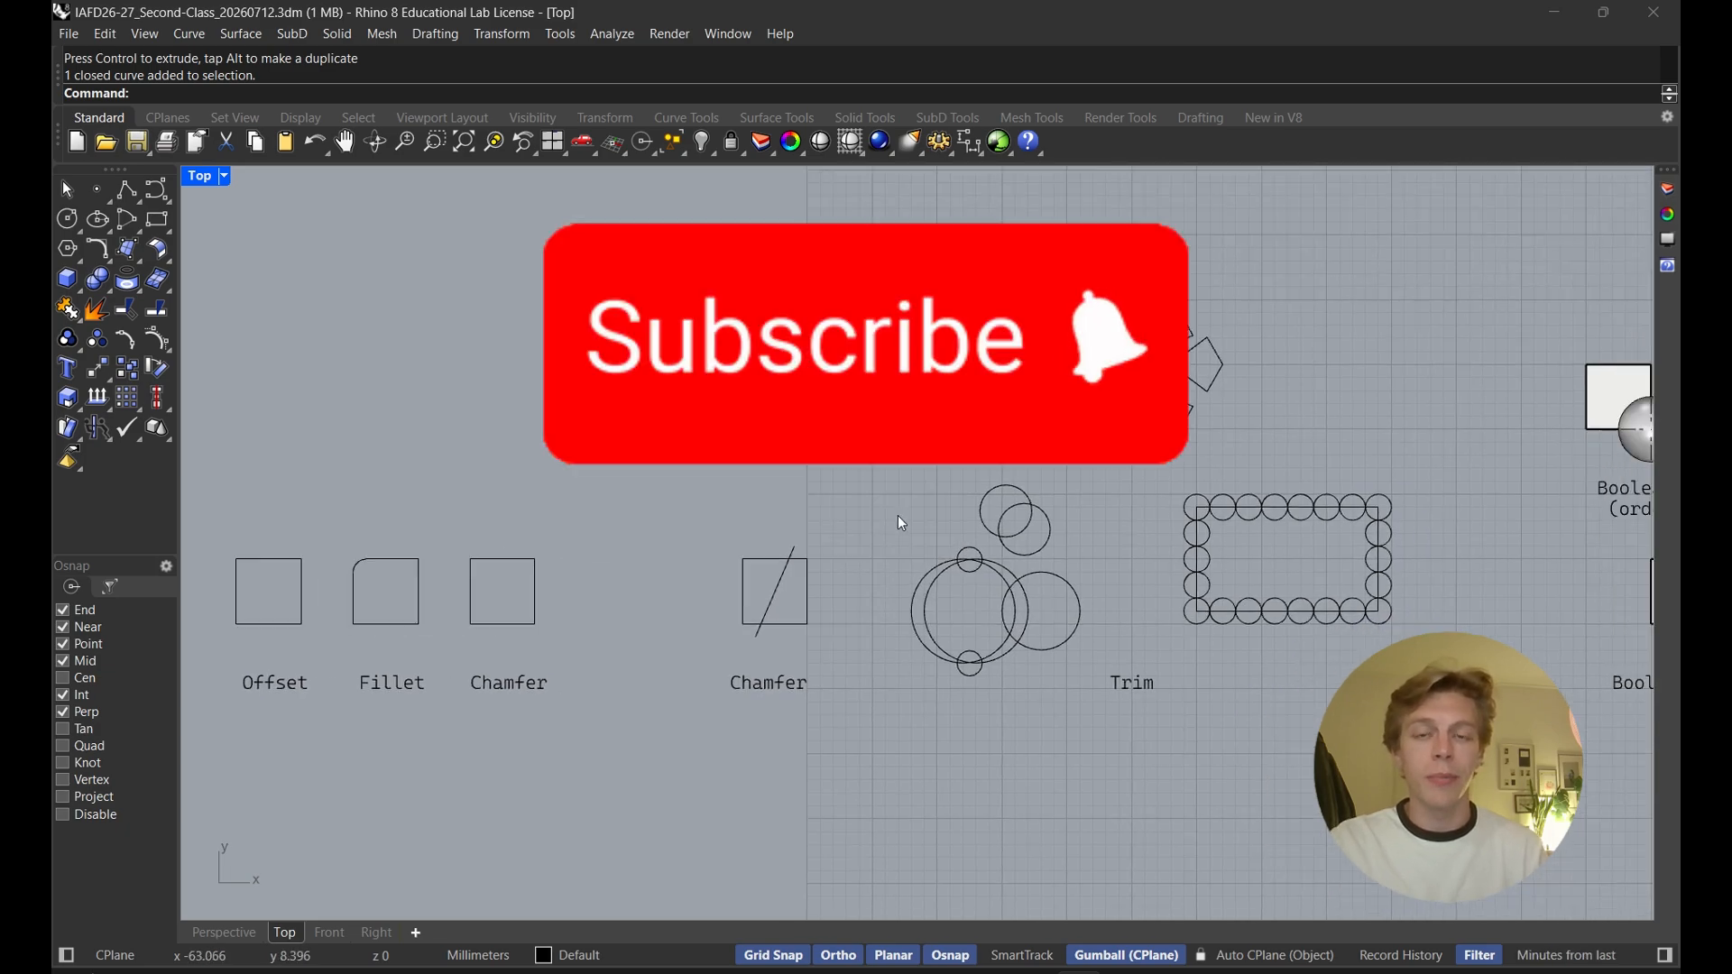
{"action": "right_click_drag", "start_coordinate": [518, 543], "coordinate": [744, 473]}
{"action": "scroll", "coordinate": [767, 501], "scroll_direction": "up", "scroll_amount": 3}
{"action": "scroll", "coordinate": [936, 434], "scroll_direction": "down", "scroll_amount": 3}
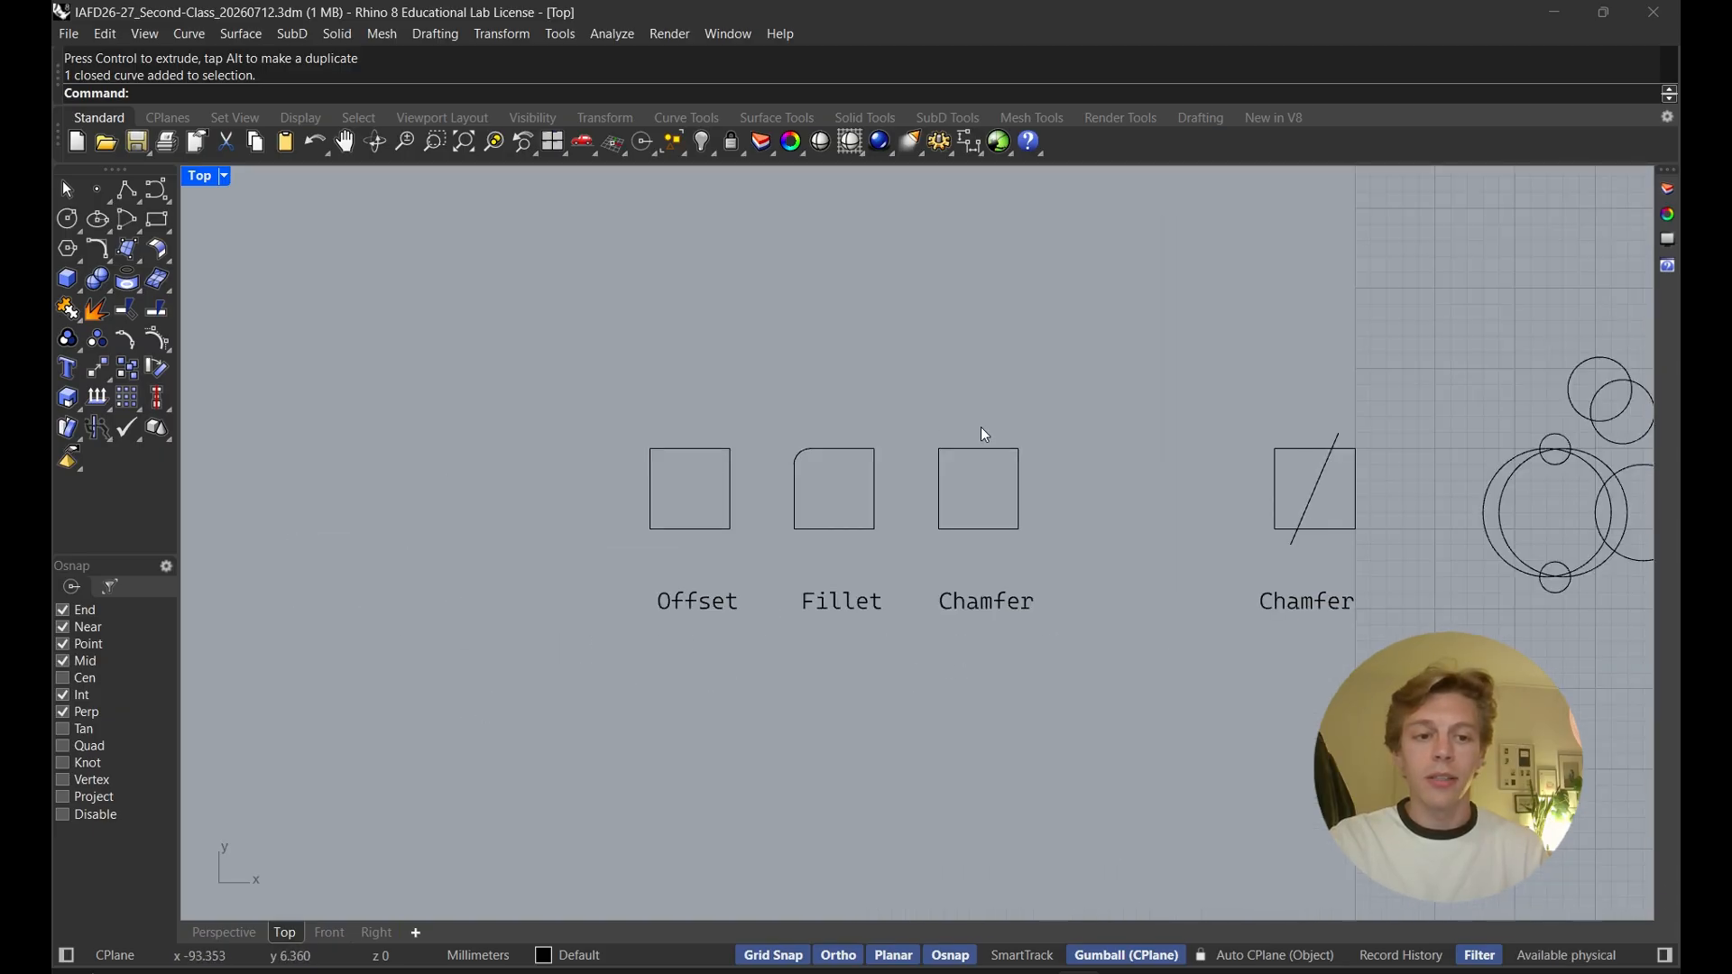
{"action": "right_click_drag", "start_coordinate": [982, 437], "coordinate": [944, 479]}
{"action": "right_click_drag", "start_coordinate": [1217, 393], "coordinate": [736, 446]}
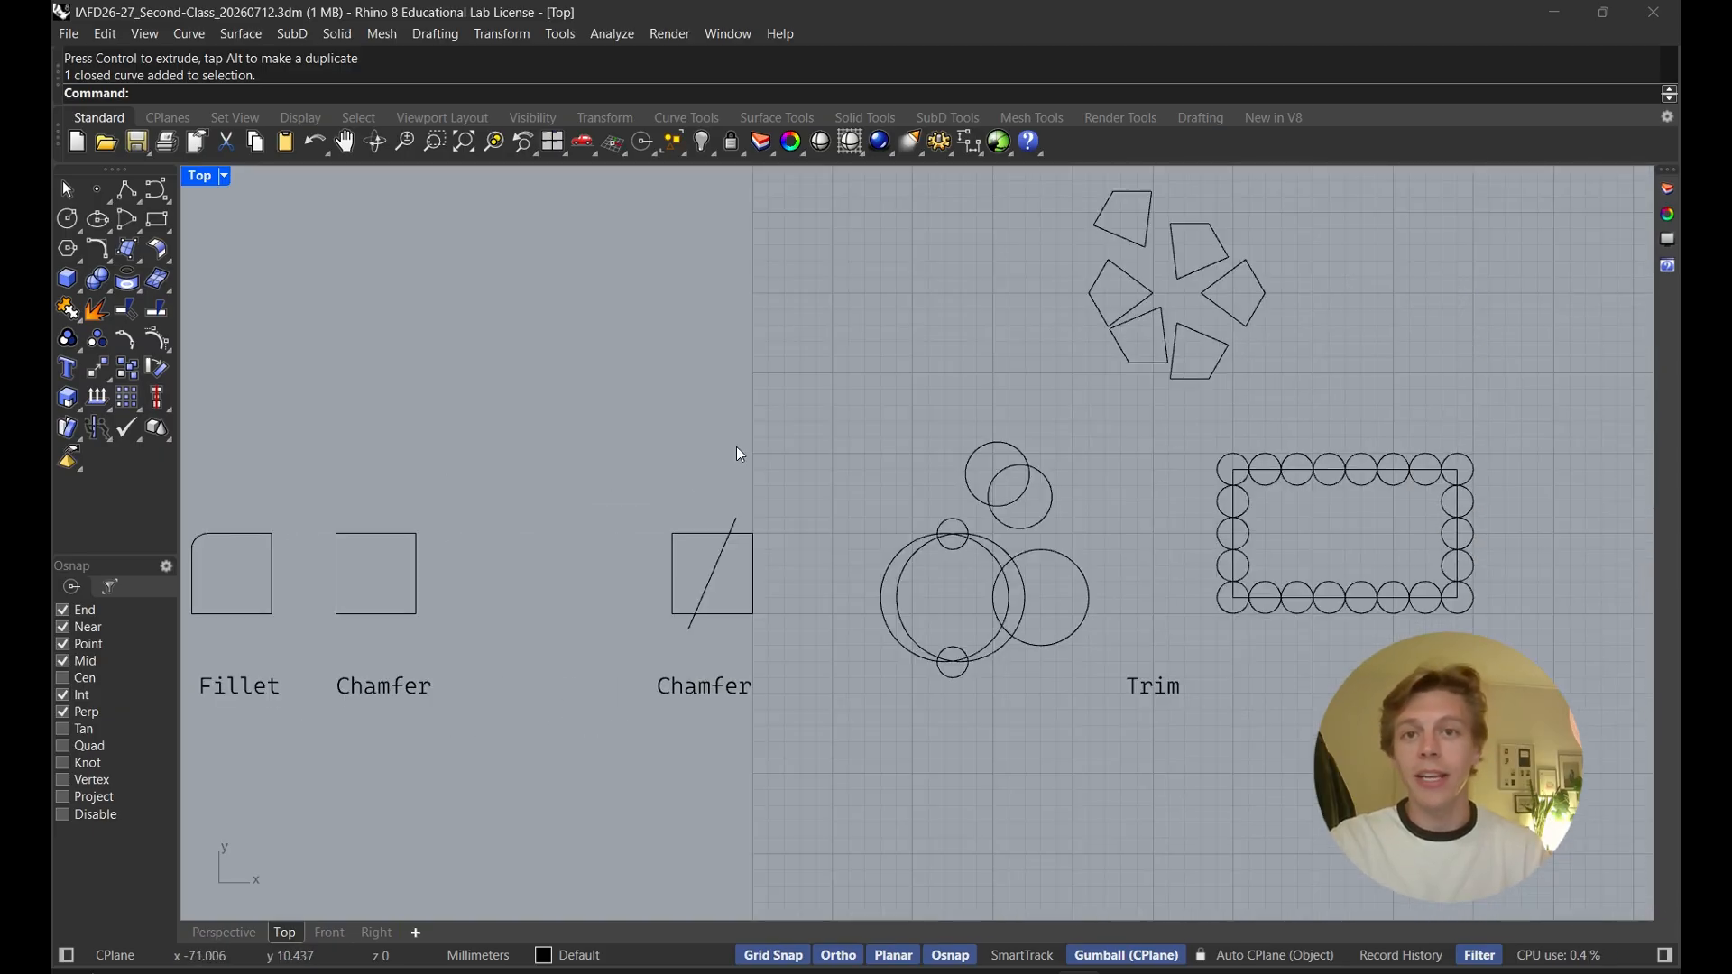